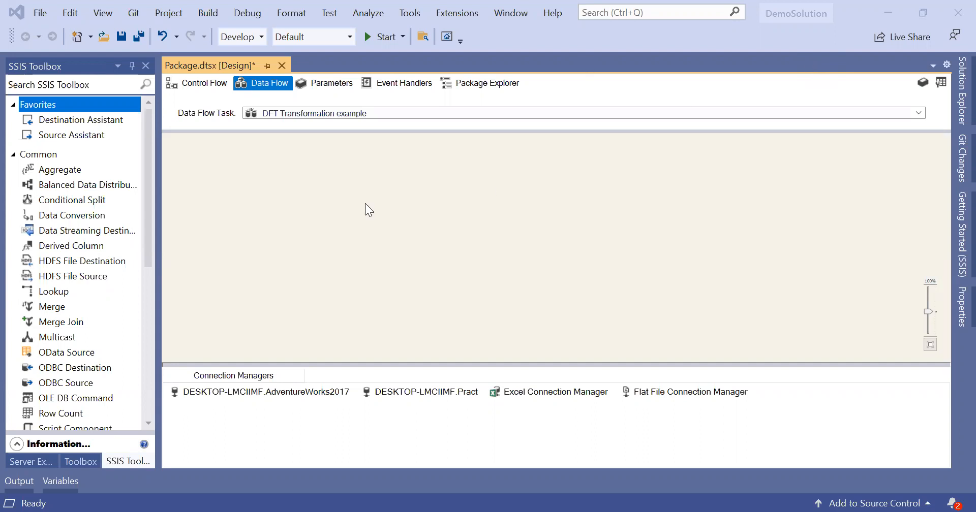
# - Look through the Common data flow components in the SSIS Toolbox, from Balanced Data Distributor and Conditional Split down to Multicast and Row Count
pyautogui.moveTo(147, 166); pyautogui.dragTo(148, 189)
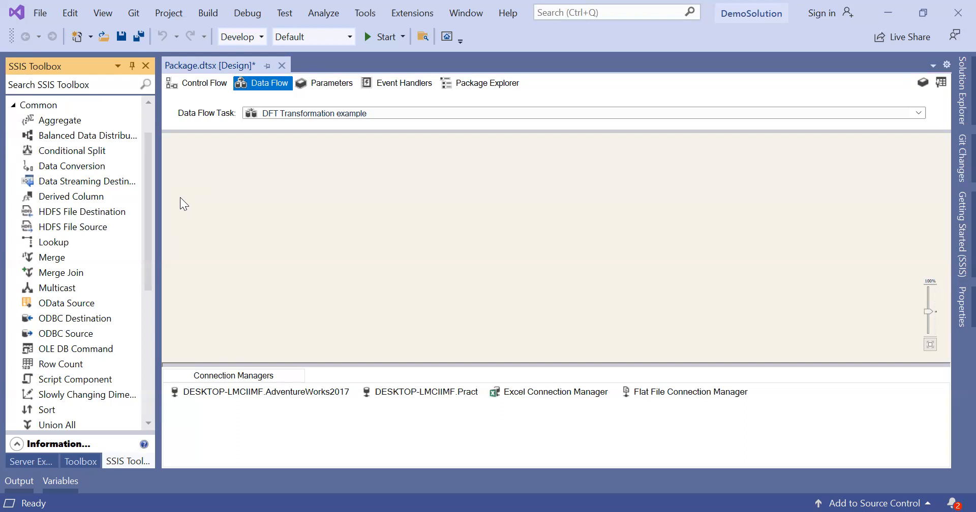
pyautogui.click(90, 138)
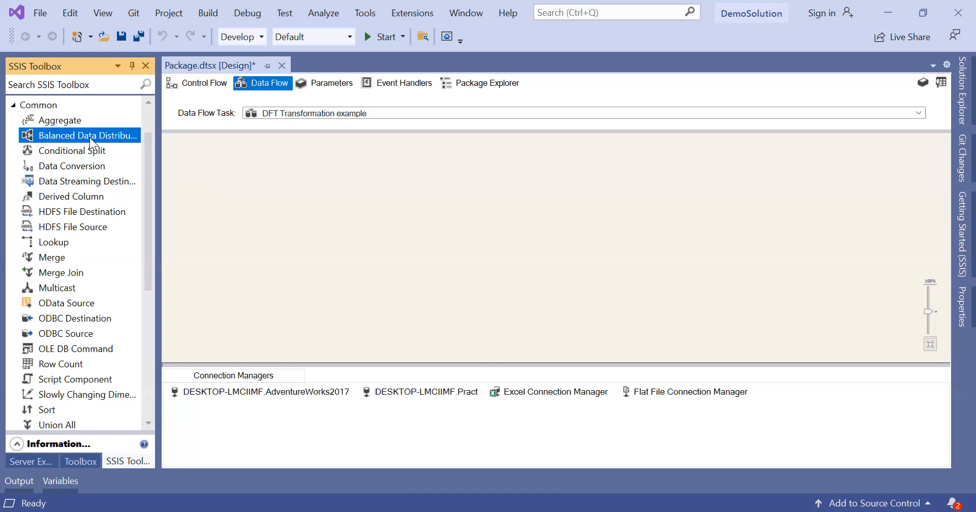
pyautogui.click(92, 151)
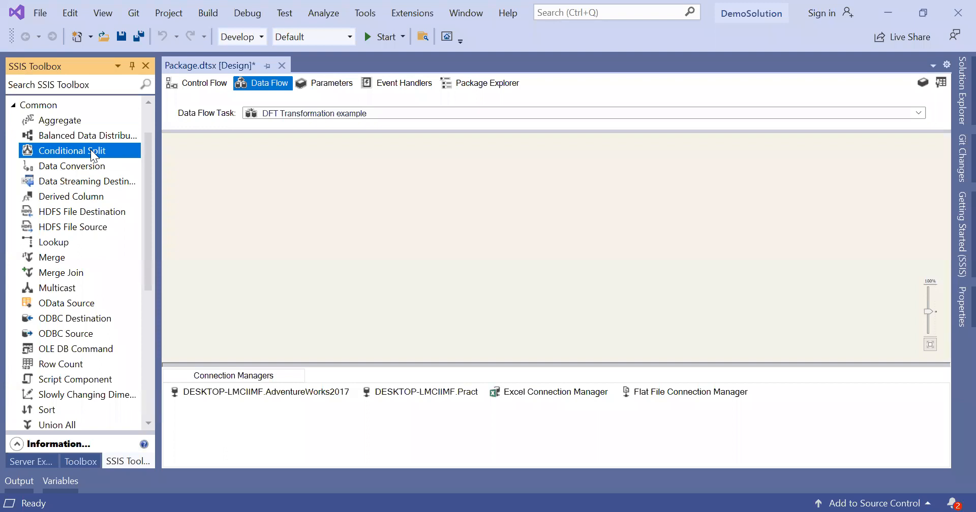
pyautogui.click(106, 165)
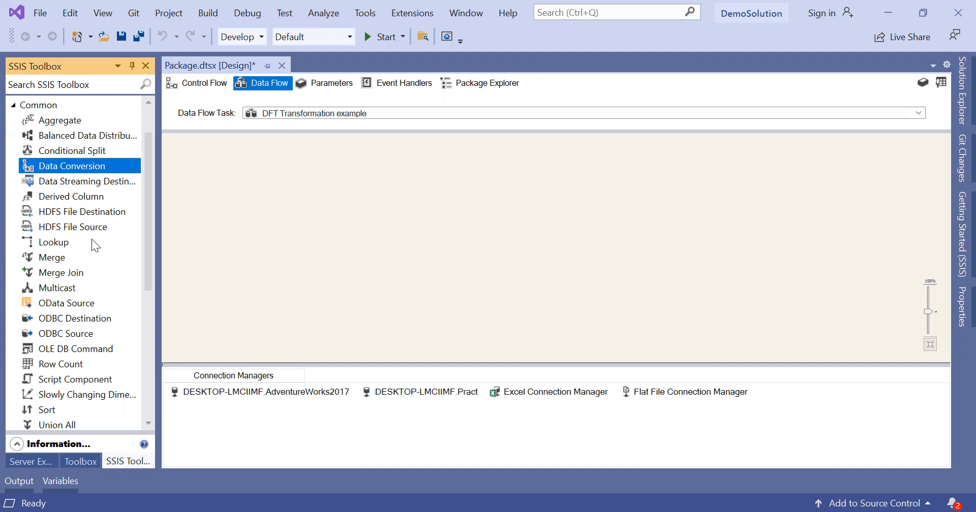
pyautogui.click(83, 212)
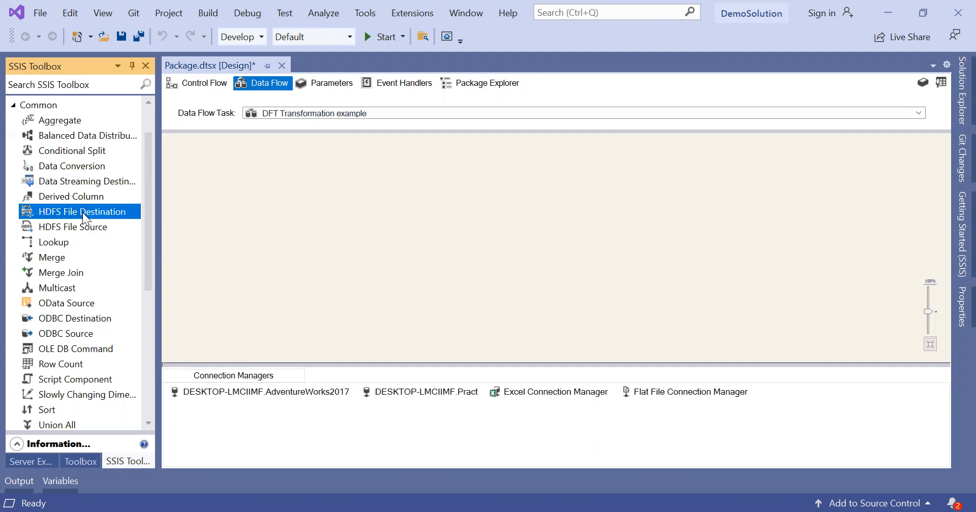
pyautogui.press('Down')
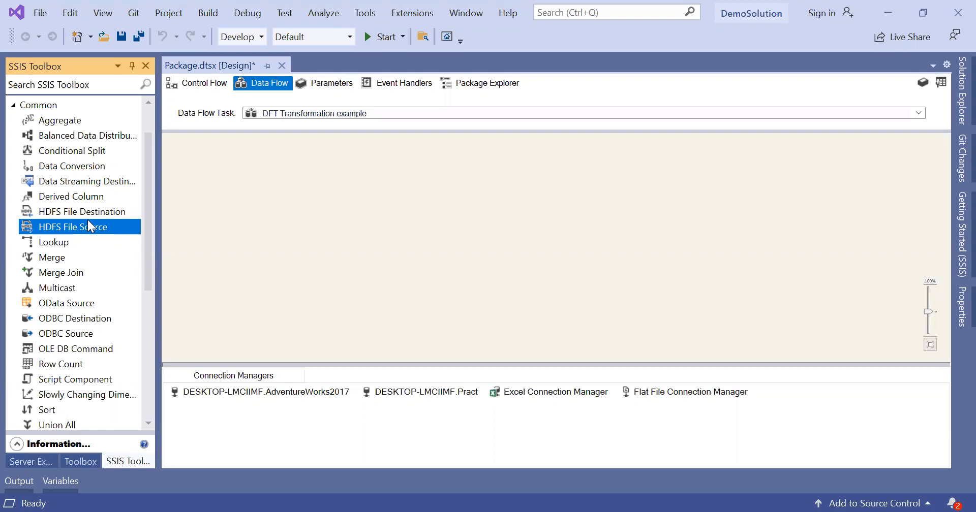
pyautogui.click(73, 243)
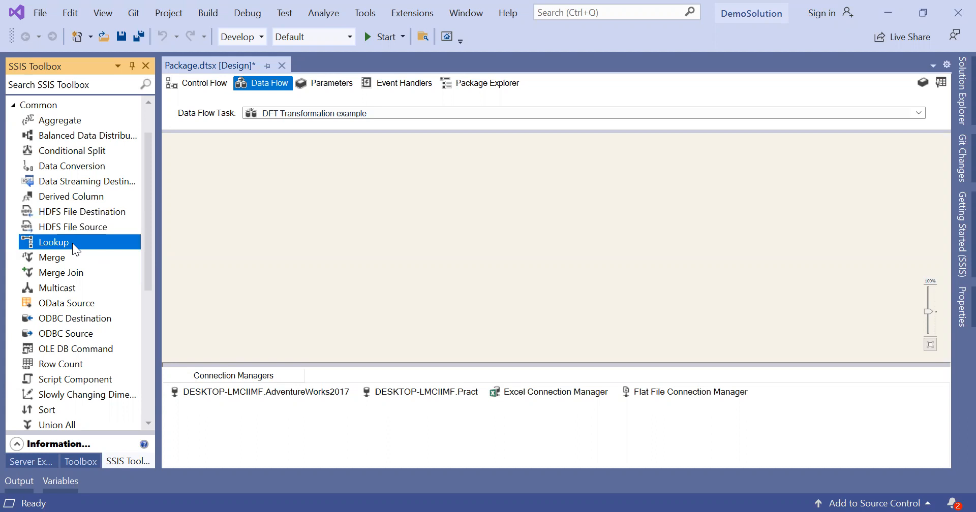
pyautogui.click(58, 288)
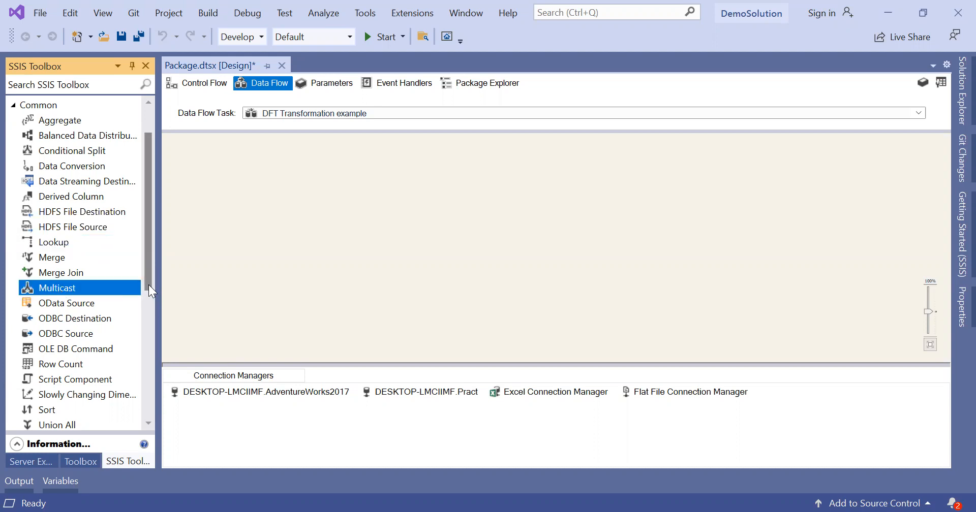
pyautogui.moveTo(148, 285); pyautogui.dragTo(147, 320)
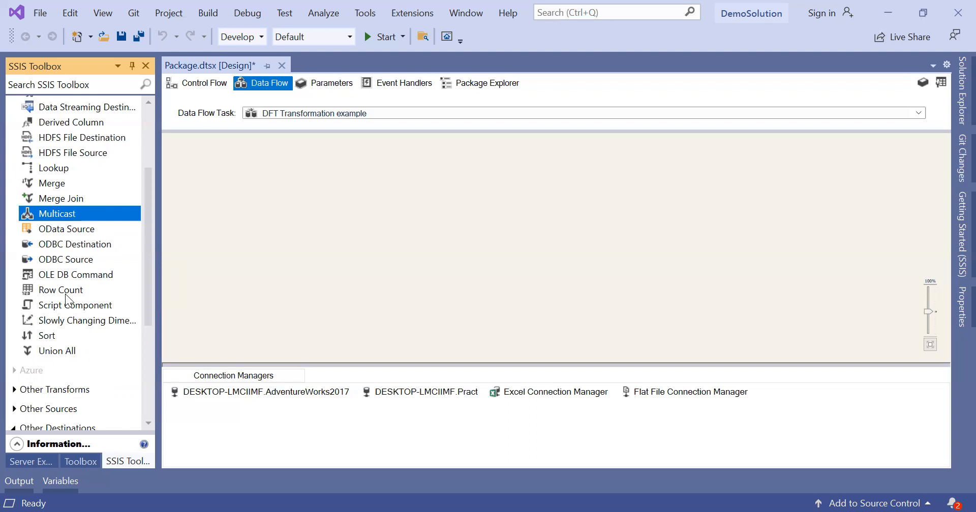
# - Show the package's variables from the data flow design surface and return to the empty canvas
pyautogui.rightClick(441, 203)
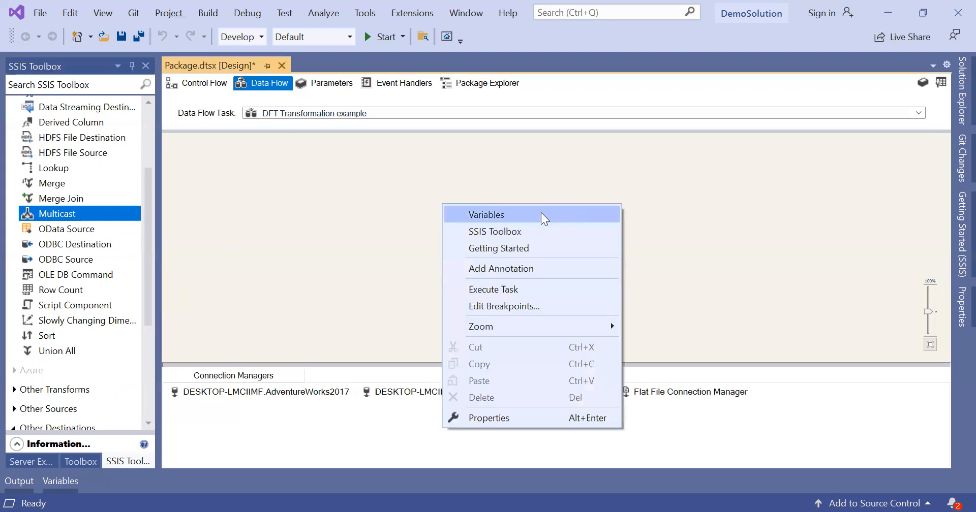
pyautogui.click(375, 211)
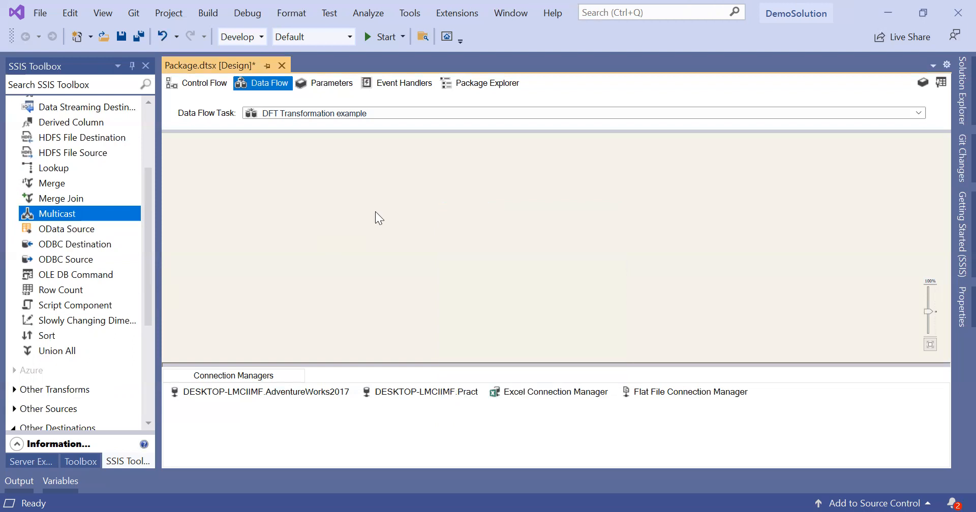
pyautogui.rightClick(375, 212)
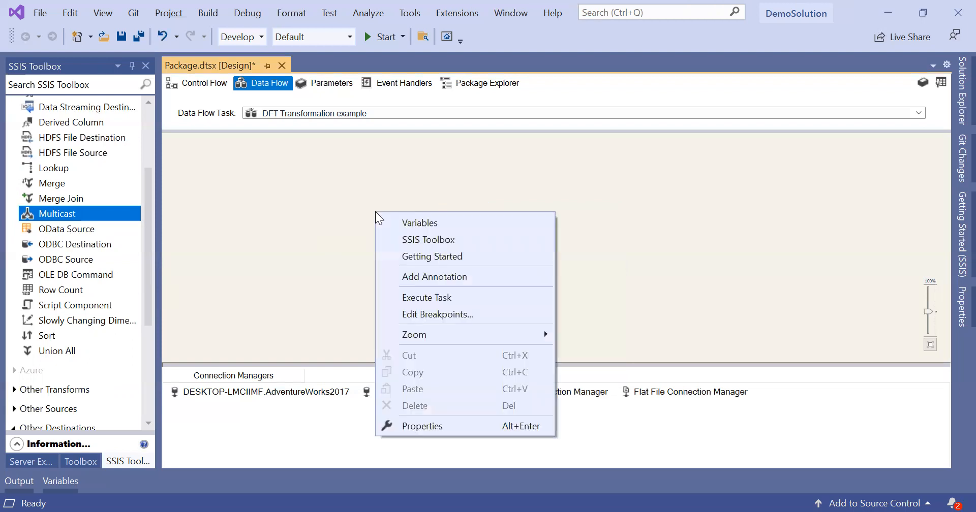
pyautogui.click(427, 222)
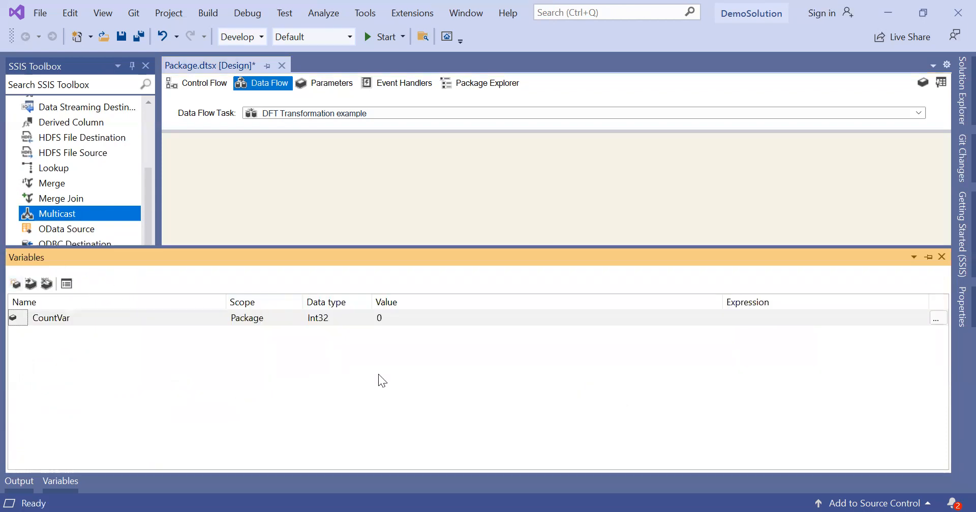
pyautogui.click(528, 219)
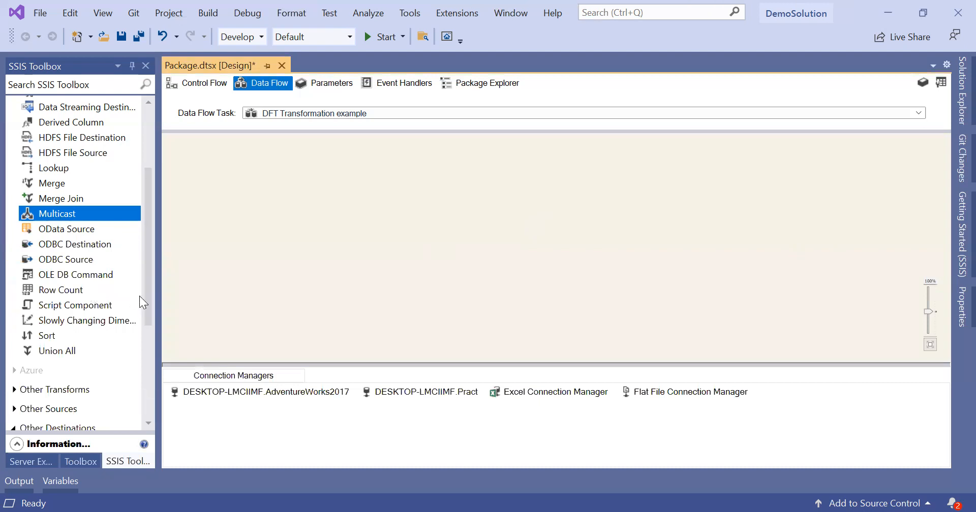
# - Look through the components in the toolbox's Other Destinations, Other Sources and Other Transforms groups
pyautogui.moveTo(146, 296); pyautogui.dragTo(144, 342)
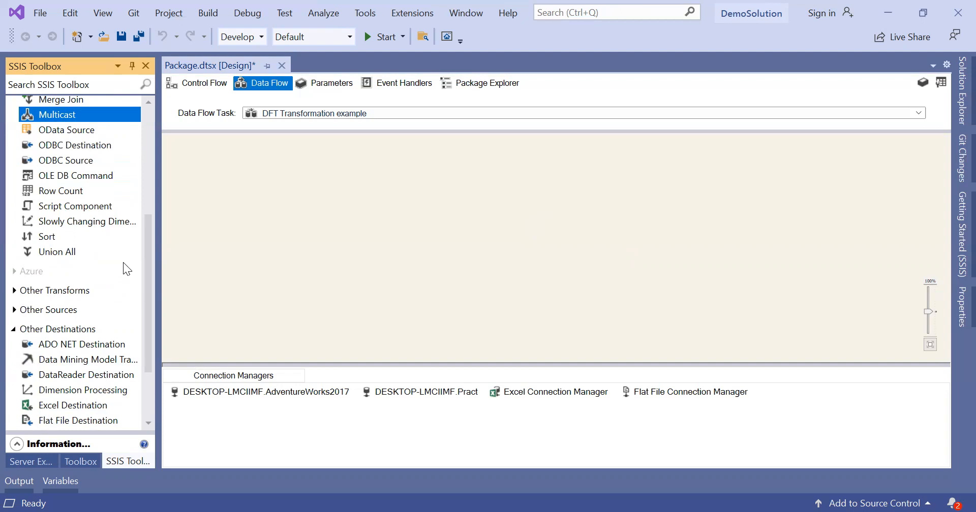
pyautogui.moveTo(146, 281); pyautogui.dragTo(143, 368)
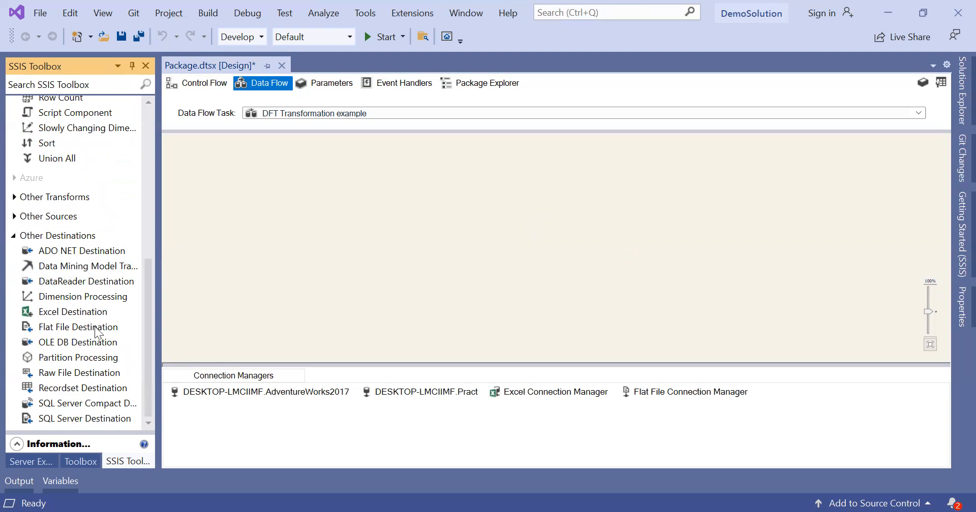
pyautogui.click(13, 236)
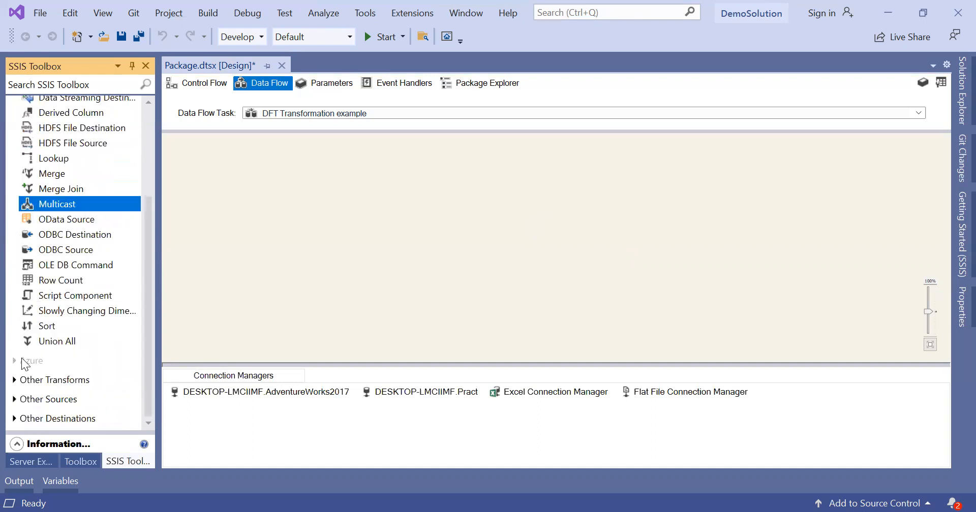
pyautogui.click(14, 400)
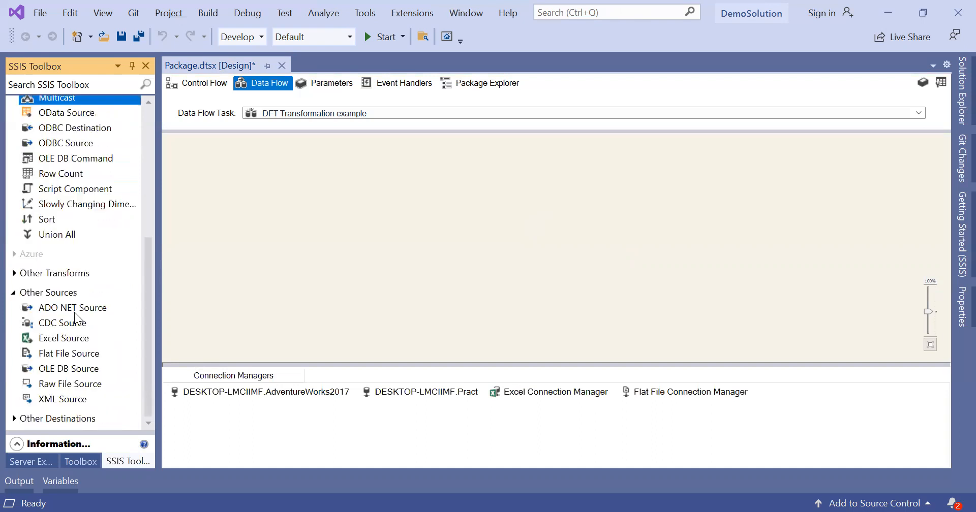
pyautogui.click(13, 293)
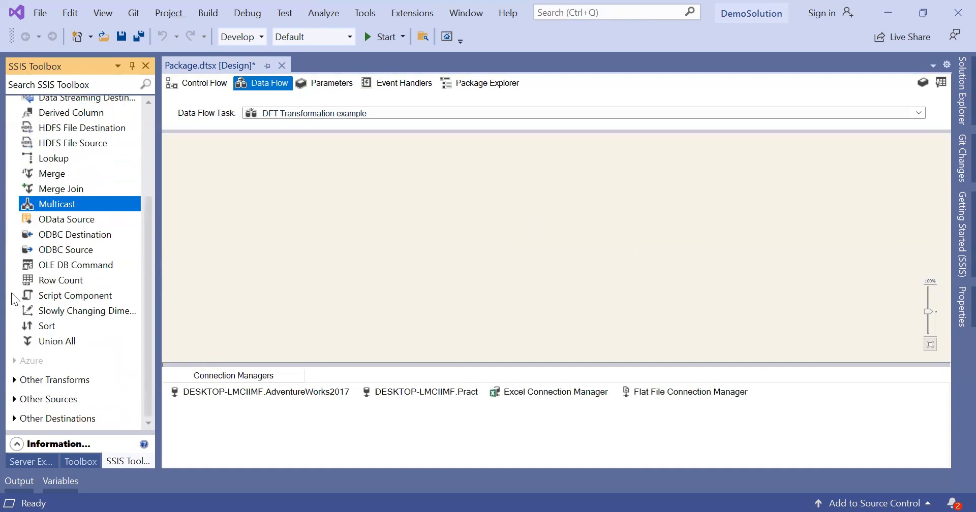
pyautogui.click(14, 379)
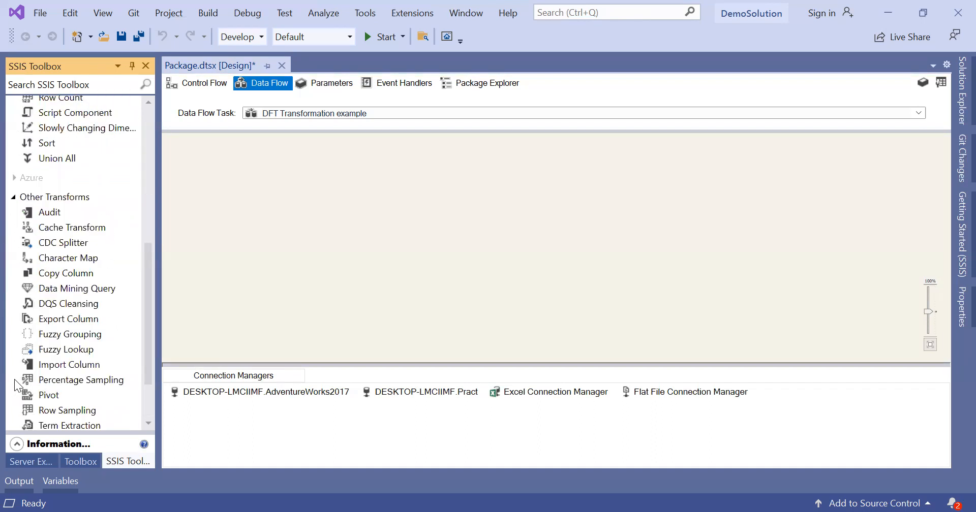
pyautogui.moveTo(149, 286); pyautogui.dragTo(153, 333)
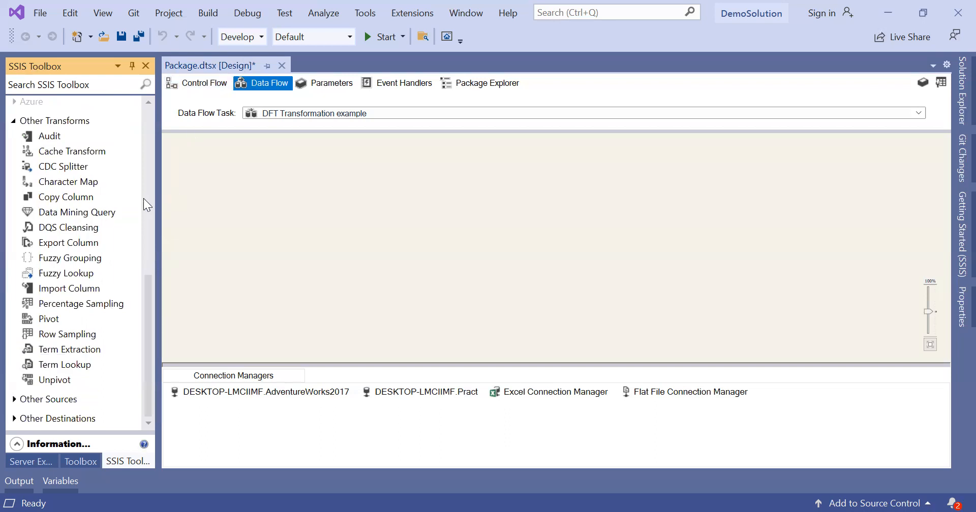
# - Add a Multicast transformation from the Common group and place it near the middle of the data flow canvas
pyautogui.scroll(7, 143, 198)
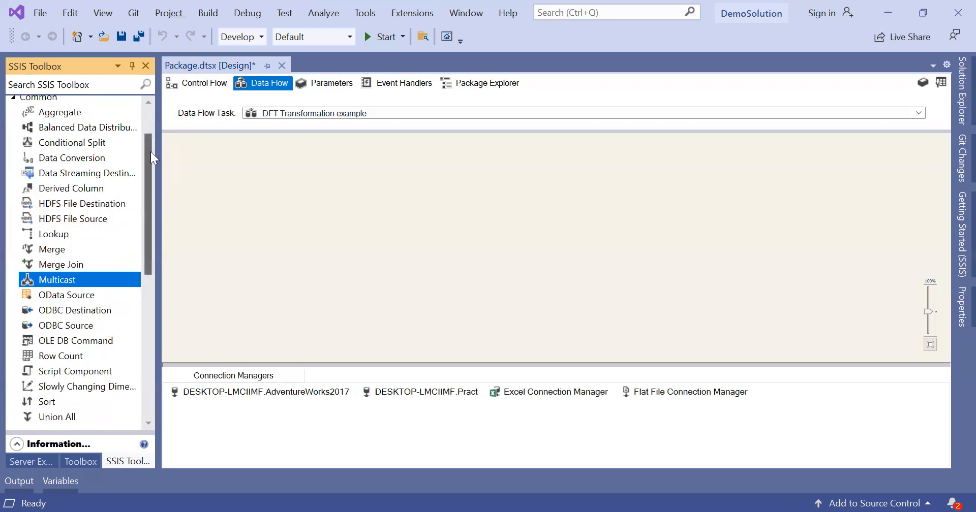
pyautogui.scroll(3, 143, 198)
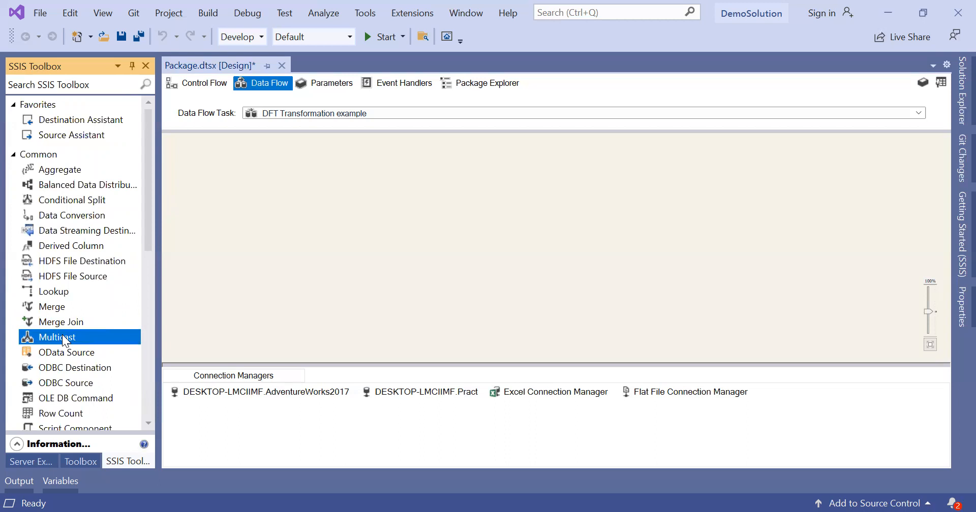
pyautogui.scroll(-2, 62, 336)
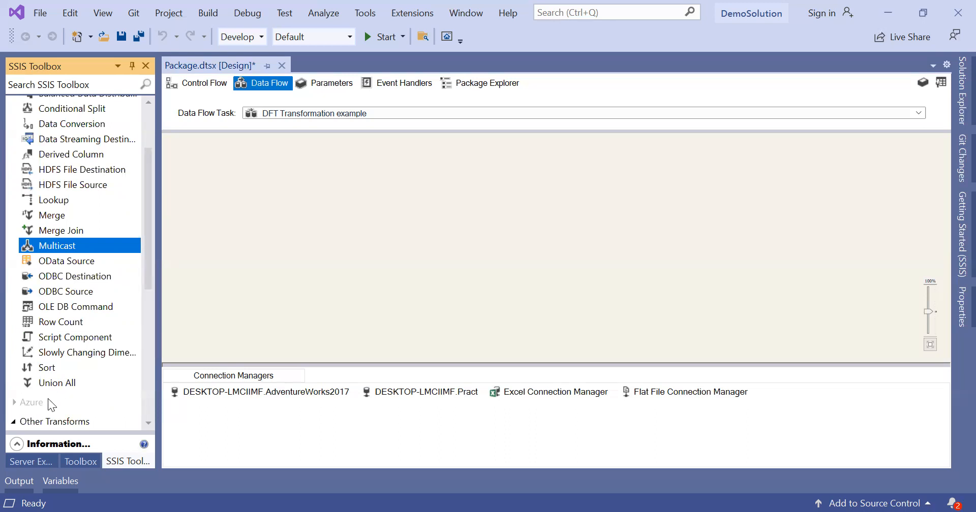
pyautogui.doubleClick(77, 242)
pyautogui.moveTo(189, 142); pyautogui.dragTo(429, 202)
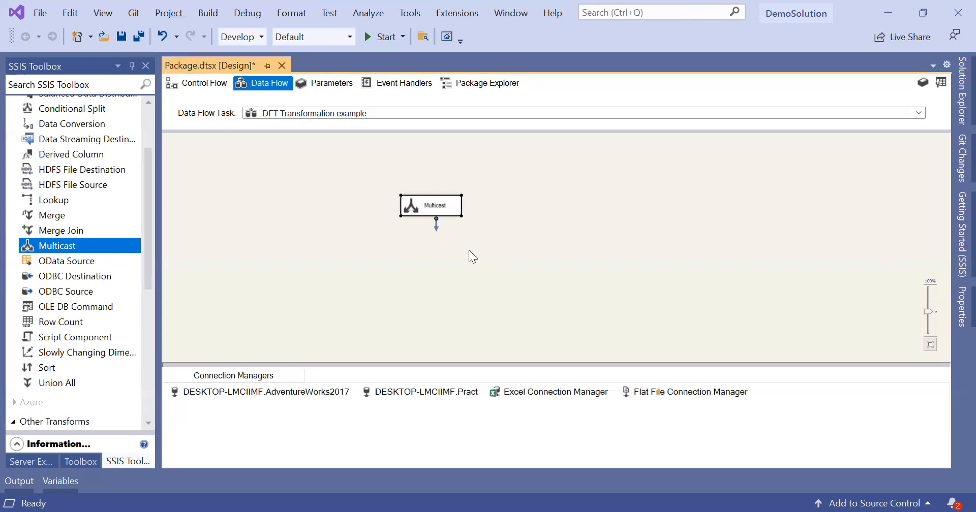
# - Open the Multicast Transformation Editor despite the missing input columns, examine its output properties, and cancel it
pyautogui.rightClick(439, 203)
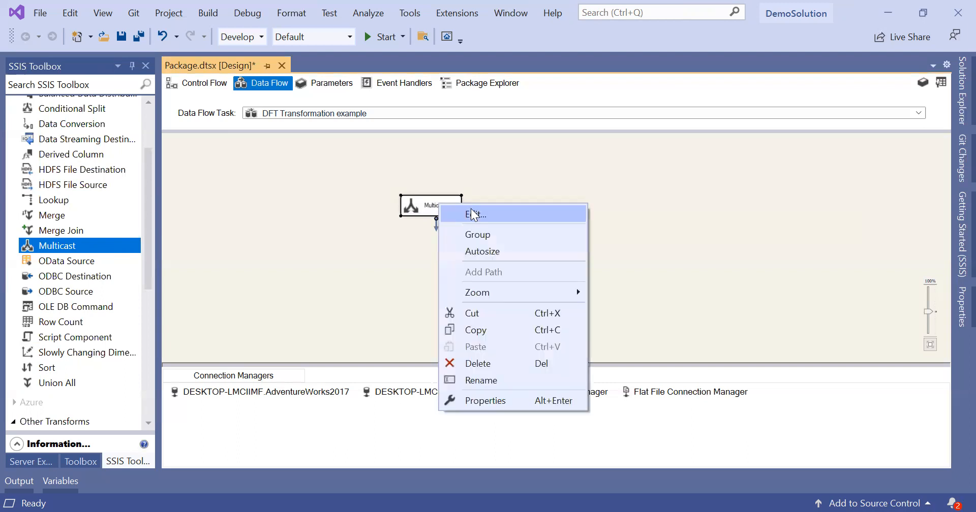
pyautogui.click(432, 244)
pyautogui.click(438, 200)
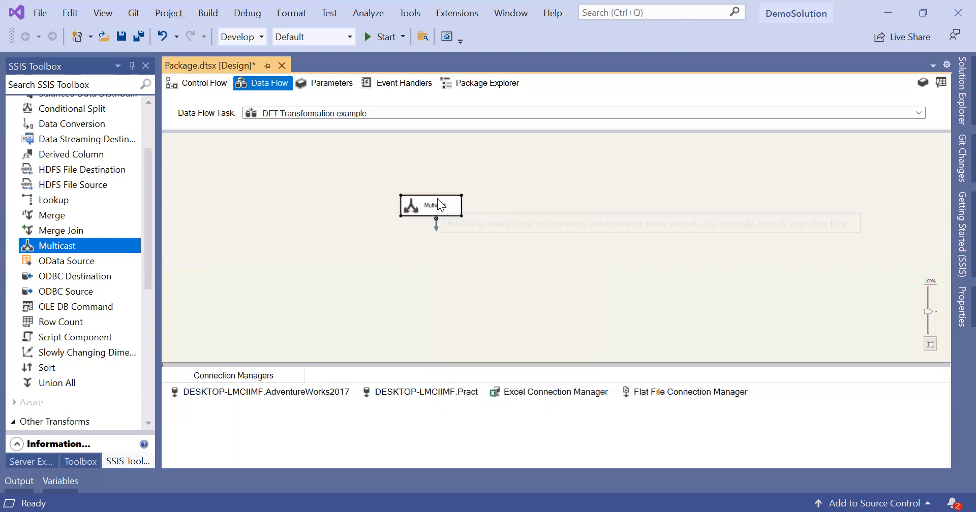
pyautogui.doubleClick(437, 200)
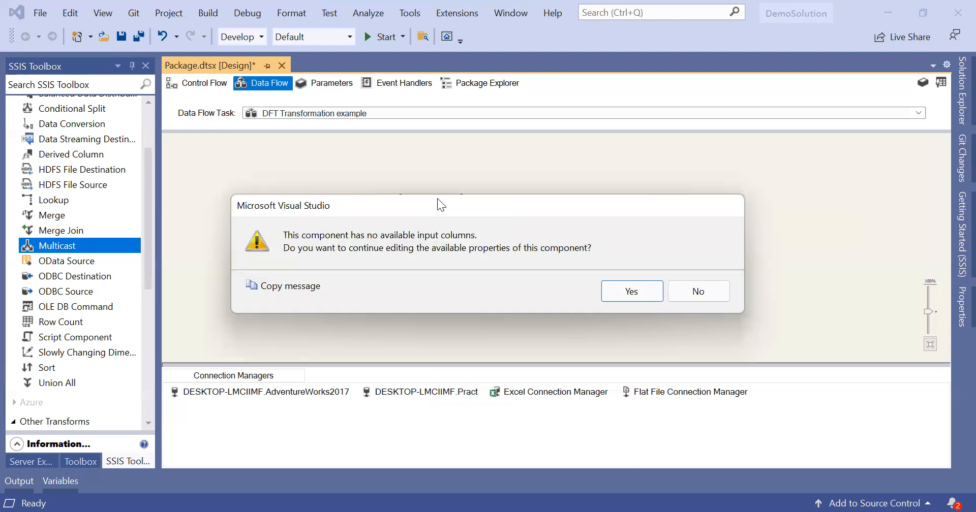
pyautogui.click(657, 297)
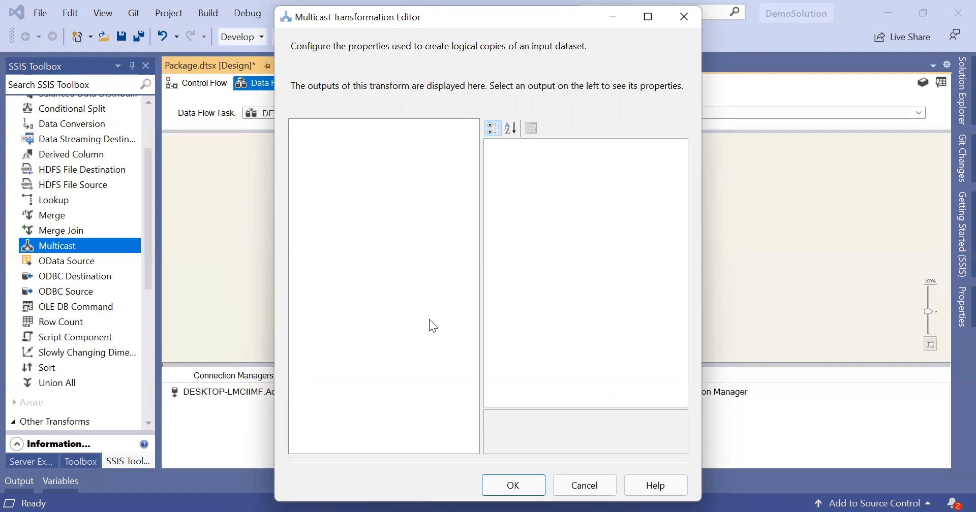
pyautogui.click(584, 486)
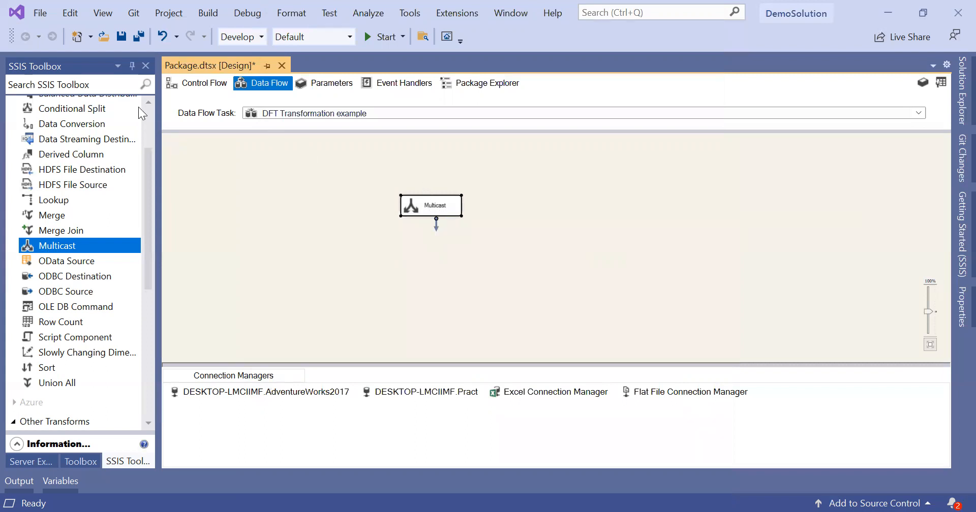
# - Add a SQL Server source above the Multicast with Source Assistant, using the DESKTOP-LMCIIMF.AdventureWorks2017 connection manager
pyautogui.click(151, 113)
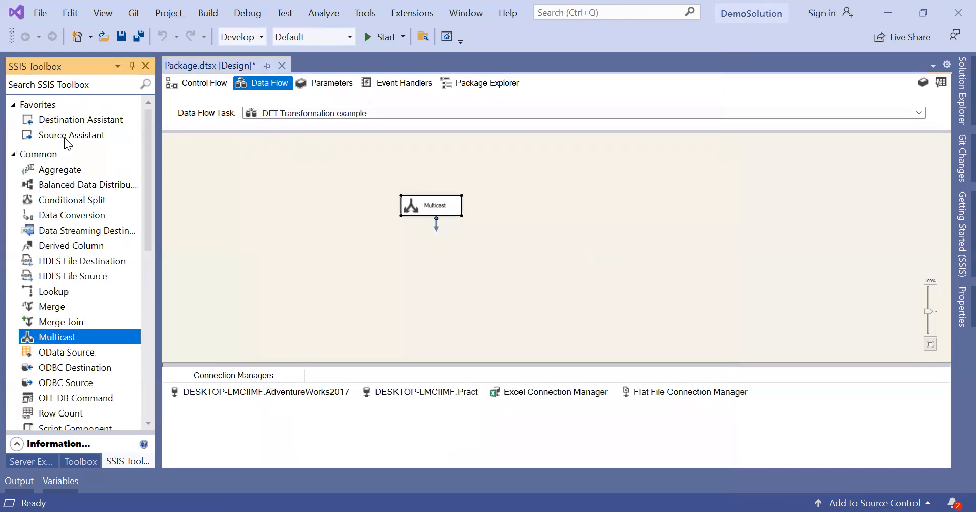
pyautogui.moveTo(64, 137); pyautogui.dragTo(360, 178)
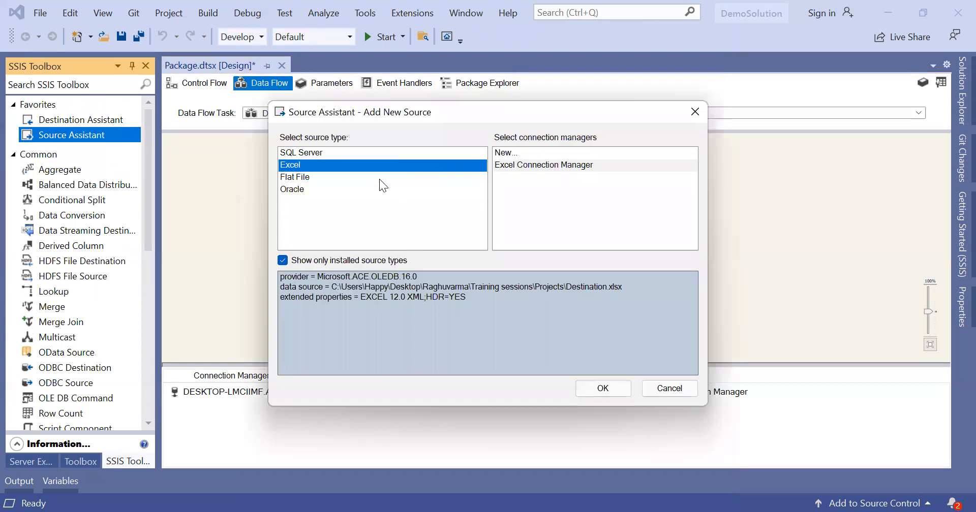
pyautogui.click(337, 154)
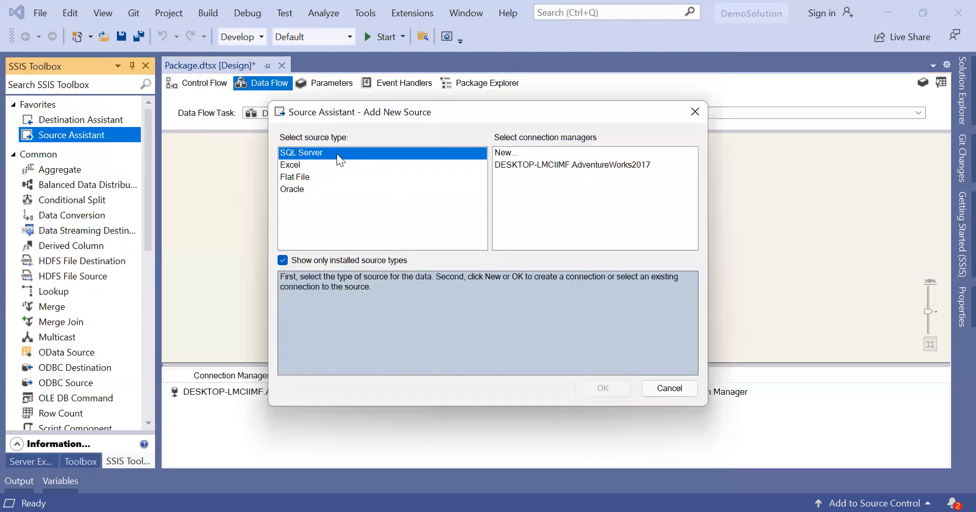
pyautogui.click(545, 168)
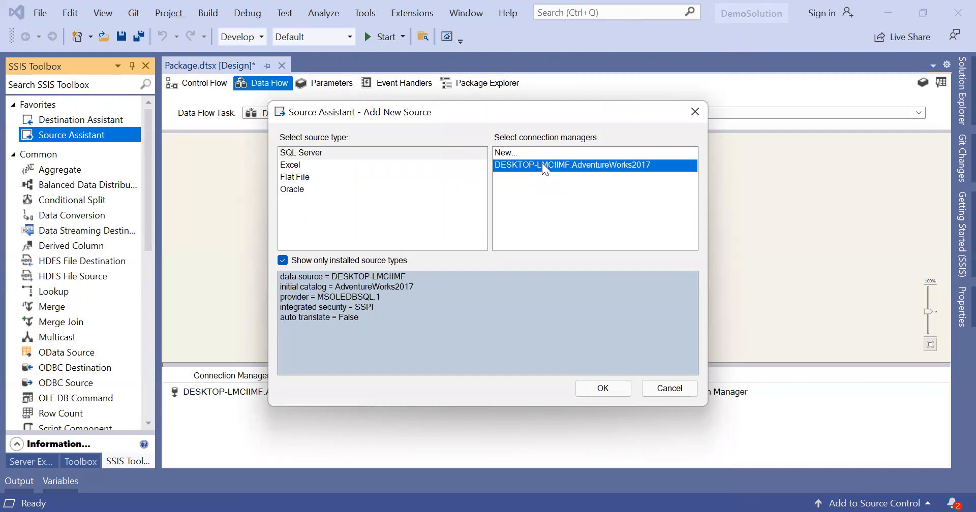
pyautogui.click(605, 389)
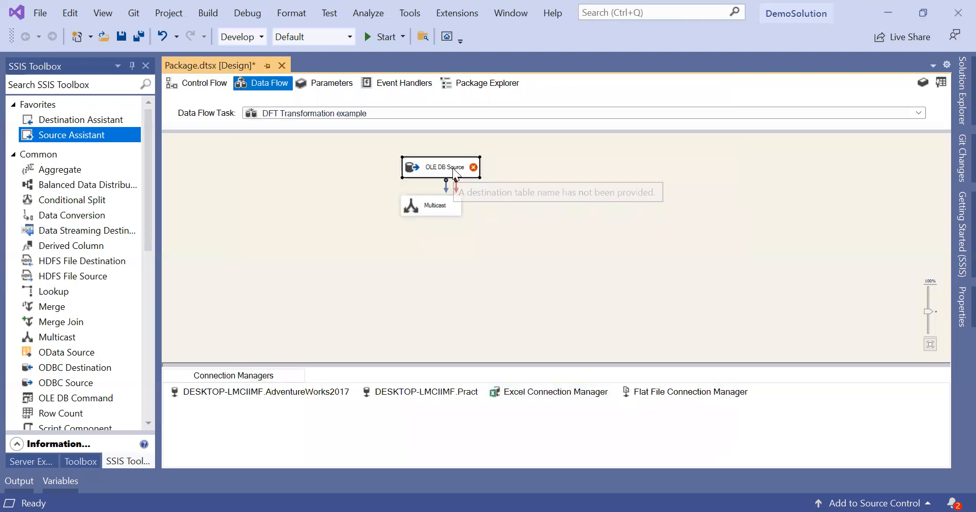
# - Configure the OLE DB Source to read from the [Person].[Address] table in table or view mode
pyautogui.doubleClick(453, 170)
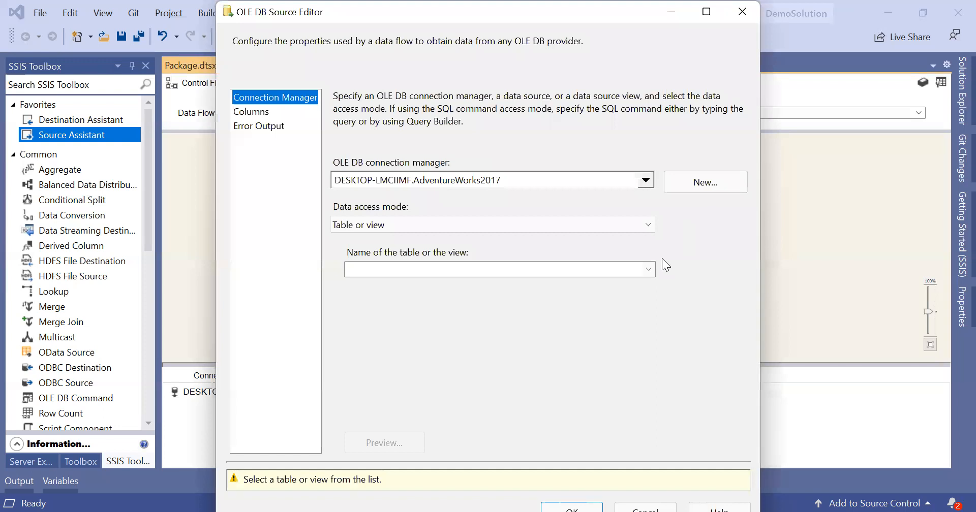
pyautogui.click(648, 269)
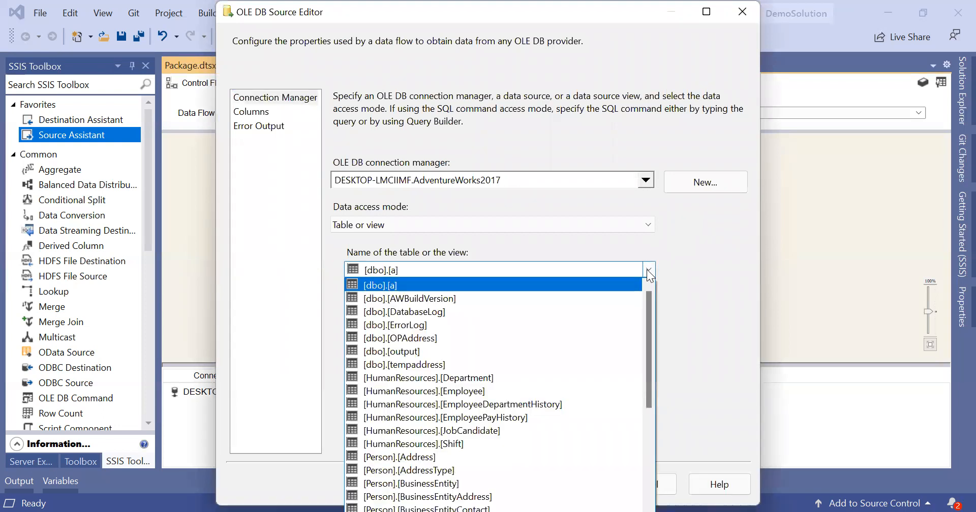
pyautogui.click(460, 462)
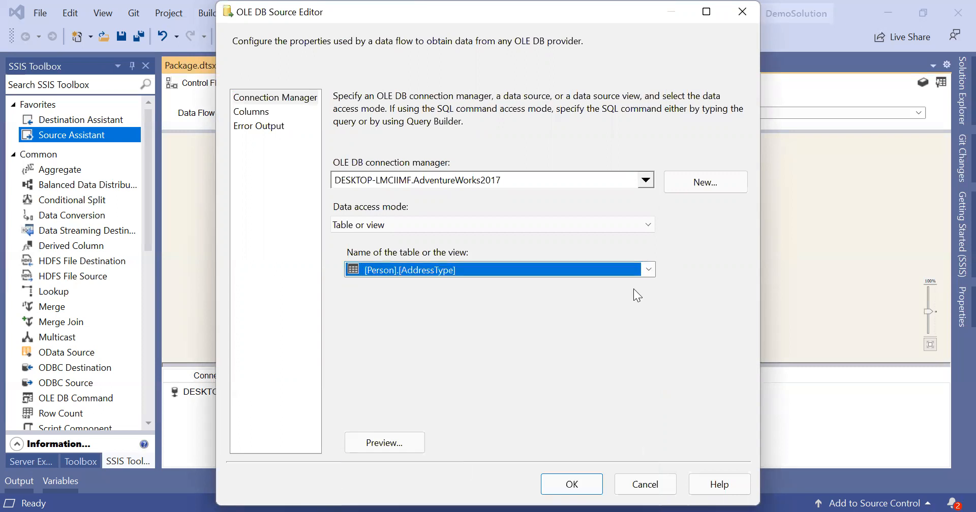
pyautogui.click(647, 271)
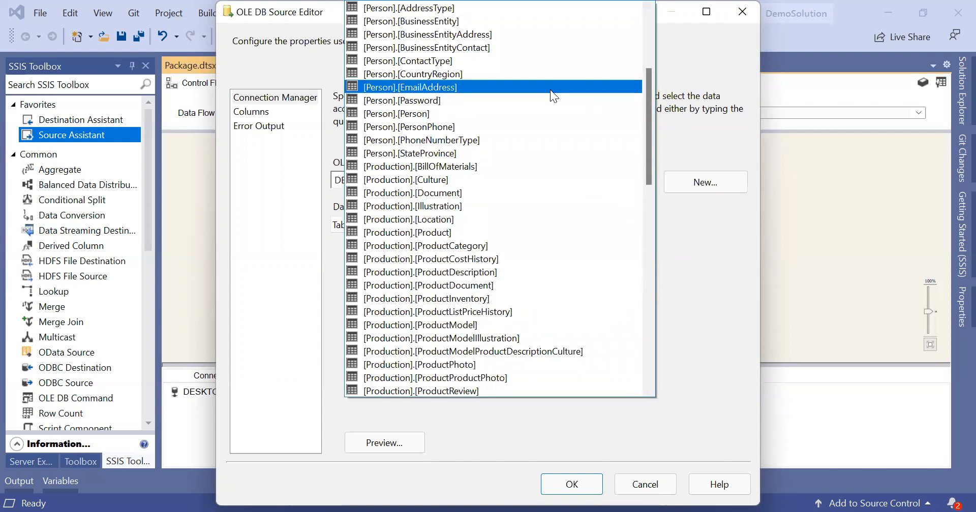
pyautogui.scroll(1, 550, 89)
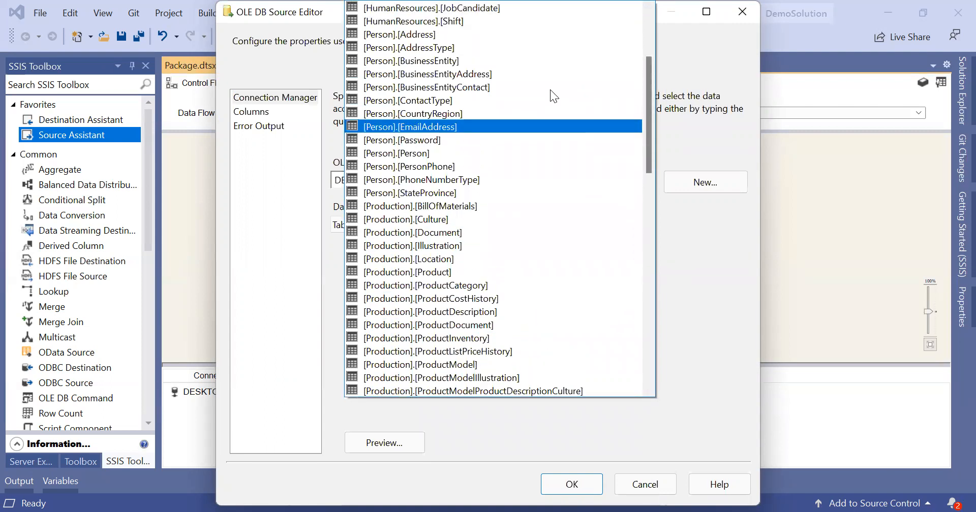
pyautogui.click(403, 37)
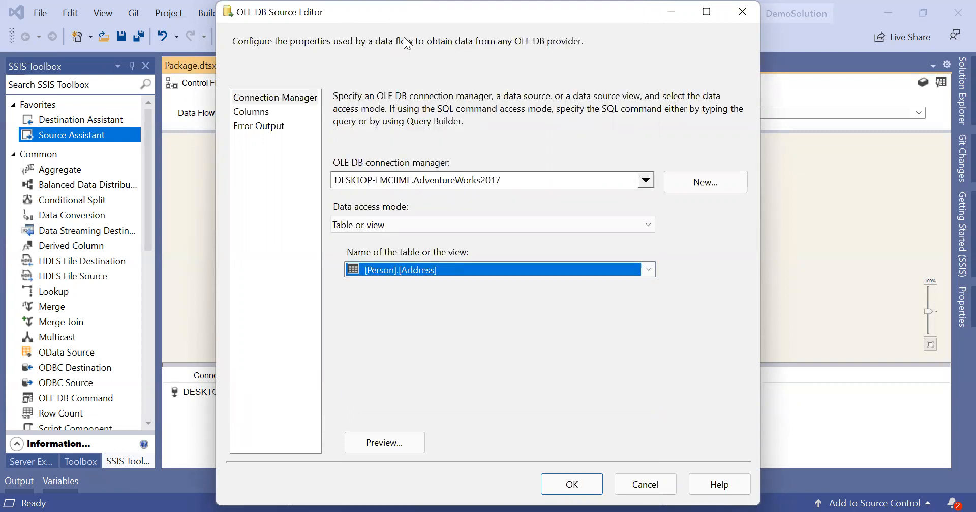
pyautogui.click(554, 478)
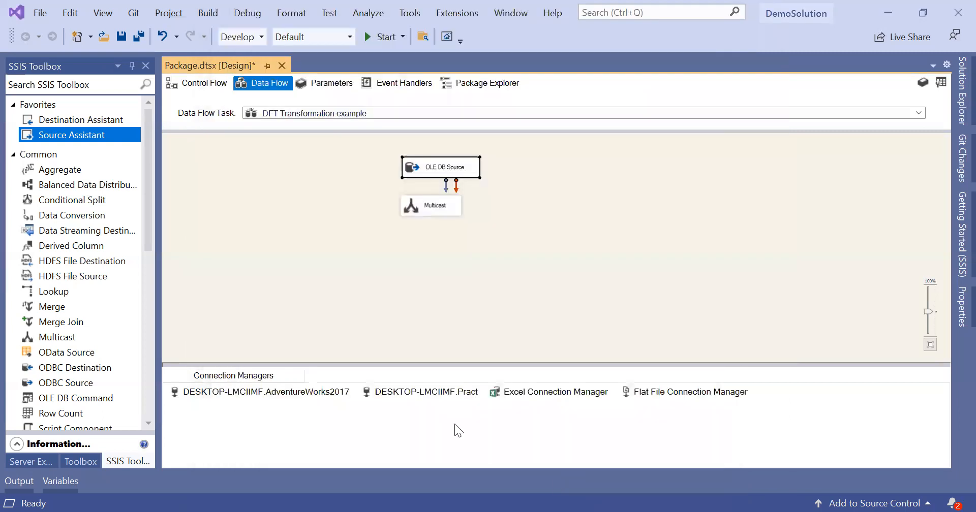
# - Move the Multicast slightly lower beneath the OLE DB Source and connect the source's data output to it
pyautogui.click(438, 204)
pyautogui.moveTo(439, 204); pyautogui.dragTo(450, 219)
pyautogui.click(452, 173)
pyautogui.moveTo(435, 205); pyautogui.dragTo(433, 211)
pyautogui.click(440, 220)
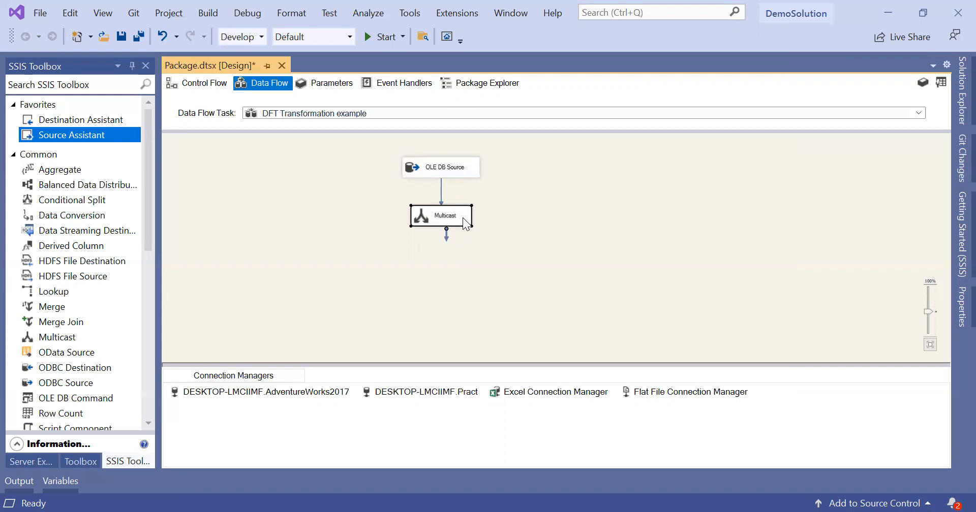
# - Examine the outputs in the Multicast Transformation Editor and cancel it
pyautogui.doubleClick(462, 217)
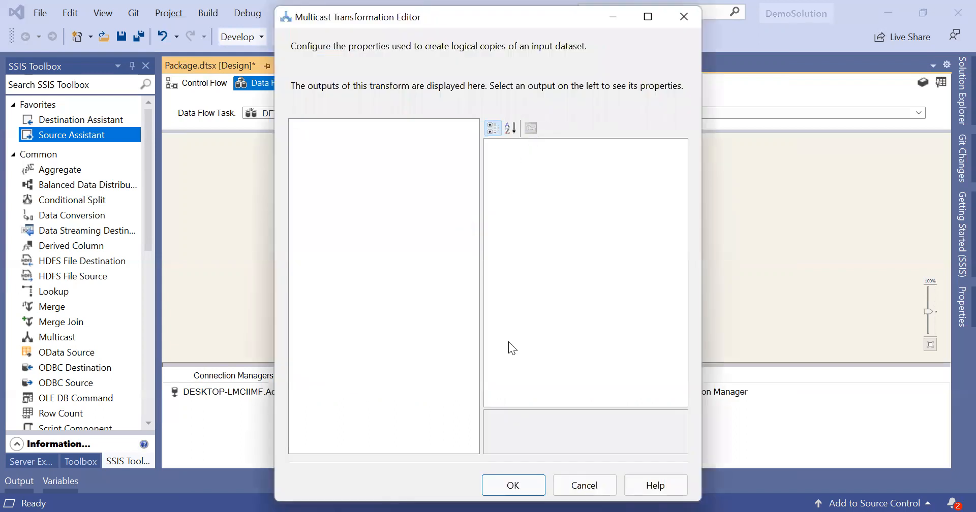
pyautogui.click(583, 483)
pyautogui.click(585, 487)
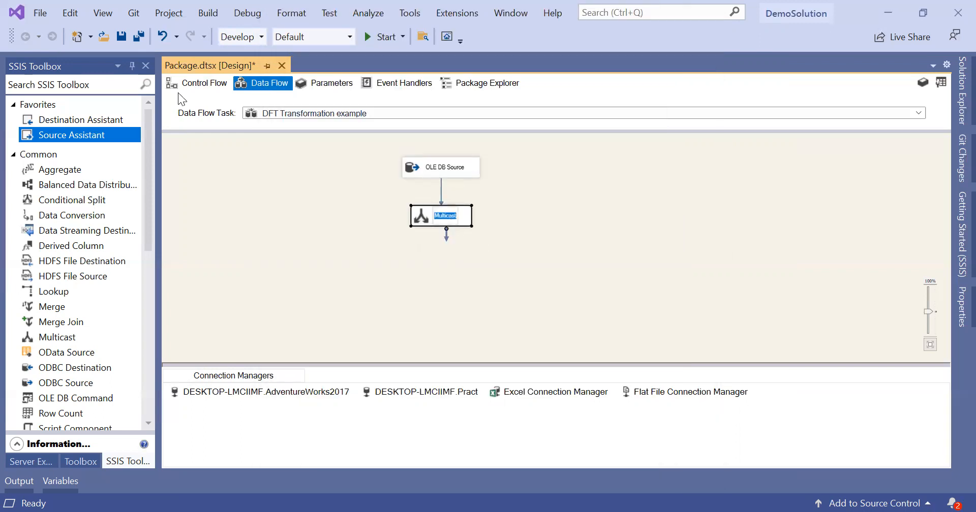
# - Add a SQL Server destination using DESKTOP-LMCIIMF.AdventureWorks2017 below and left of the Multicast, and connect the Multicast output to it
pyautogui.moveTo(104, 123); pyautogui.dragTo(278, 269)
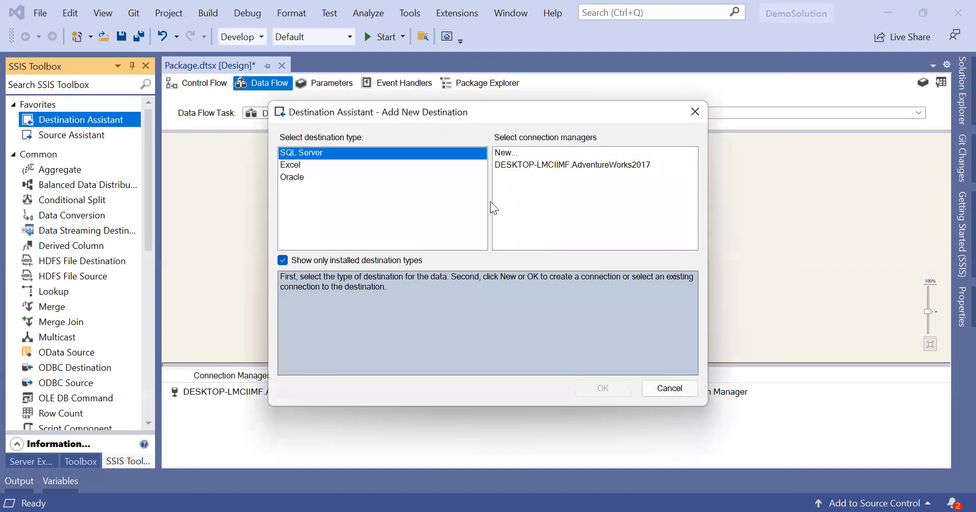
pyautogui.click(605, 168)
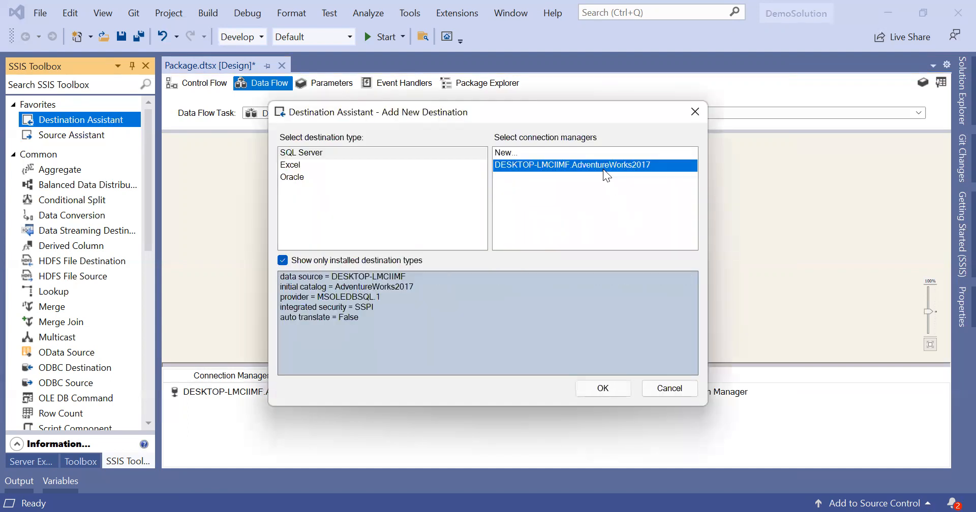
pyautogui.click(601, 386)
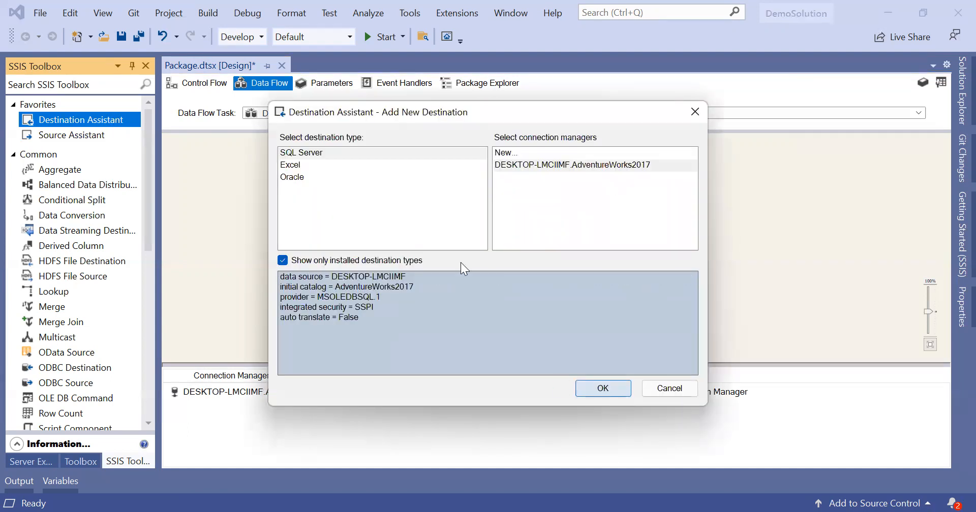
pyautogui.click(438, 224)
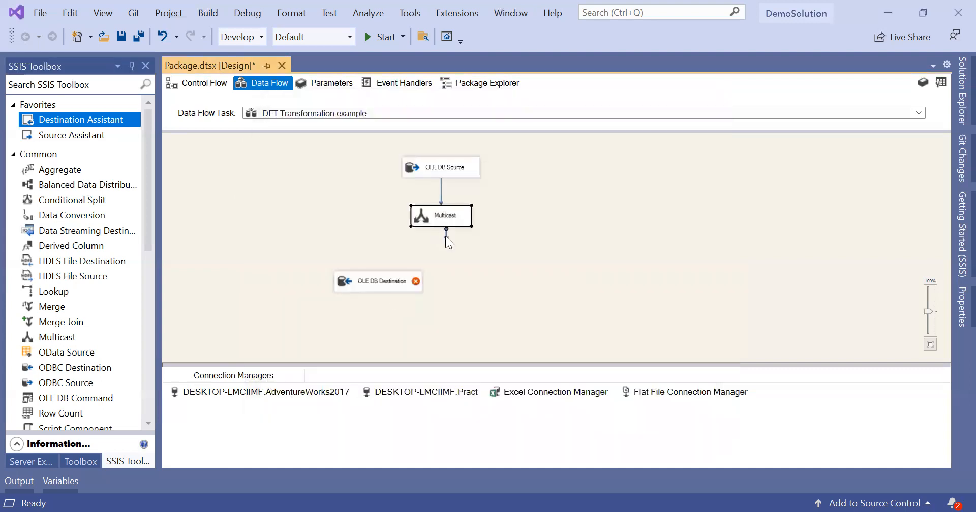
pyautogui.moveTo(446, 238); pyautogui.dragTo(377, 279)
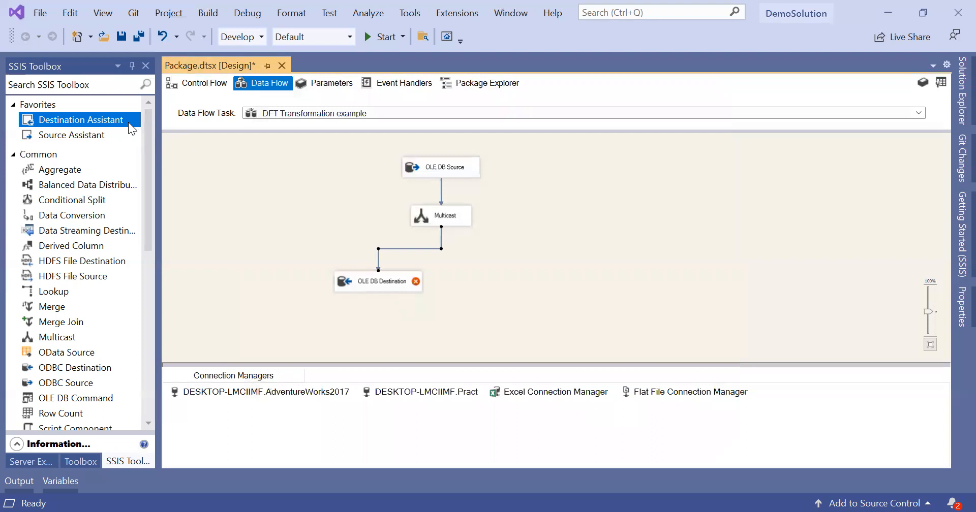
# - Add a second SQL Server destination using DESKTOP-LMCIIMF.AdventureWorks2017 and place it to the right of the first destination
pyautogui.doubleClick(115, 120)
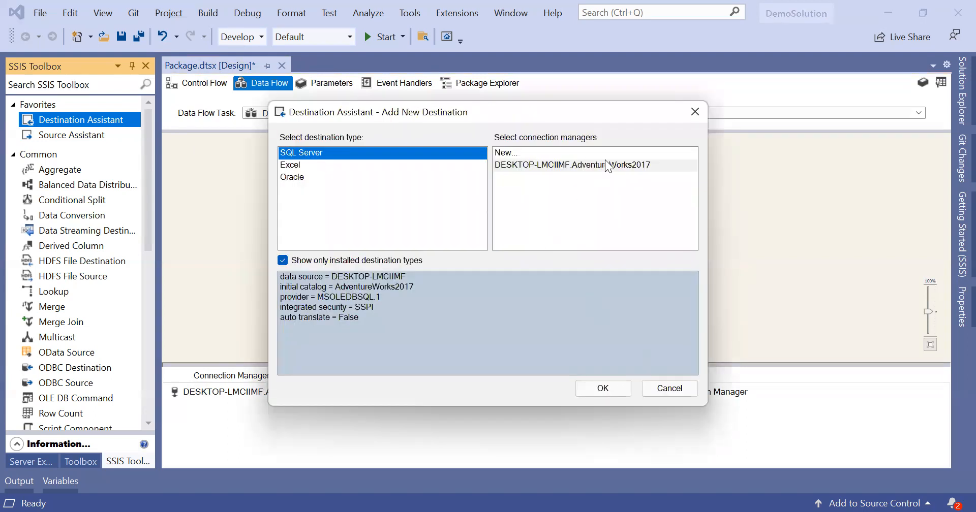
pyautogui.click(608, 166)
pyautogui.click(599, 388)
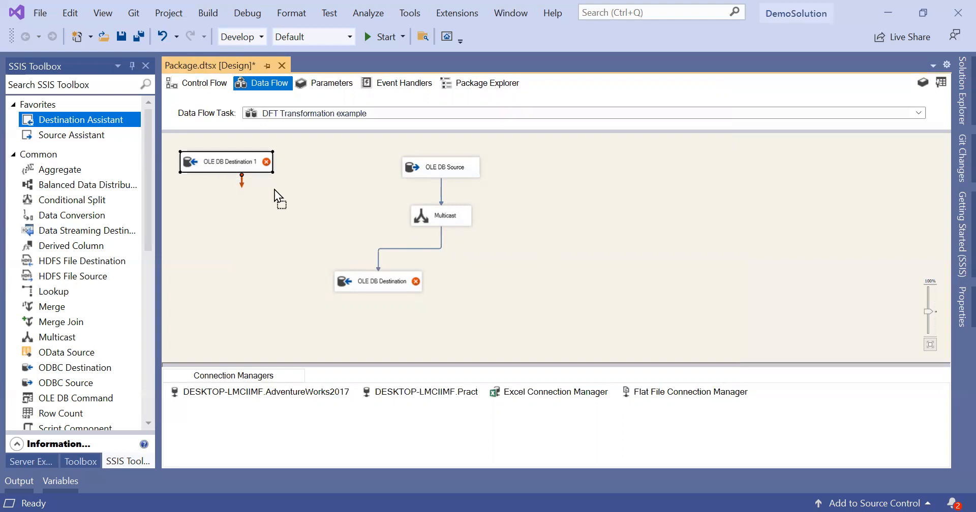
pyautogui.moveTo(456, 272); pyautogui.dragTo(493, 283)
# - Connect a second Multicast output to OLE DB Destination 1
pyautogui.click(440, 245)
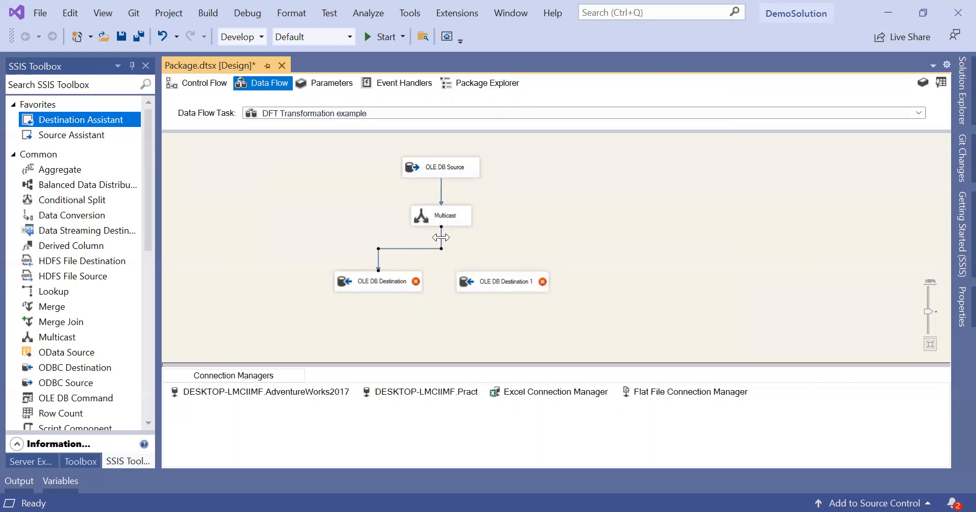
pyautogui.click(445, 219)
pyautogui.moveTo(447, 238); pyautogui.dragTo(501, 275)
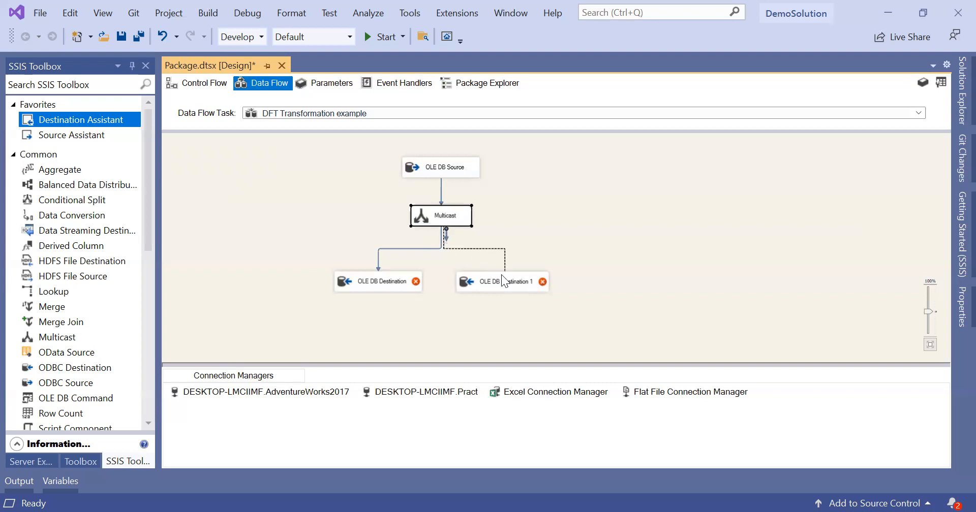
pyautogui.click(500, 318)
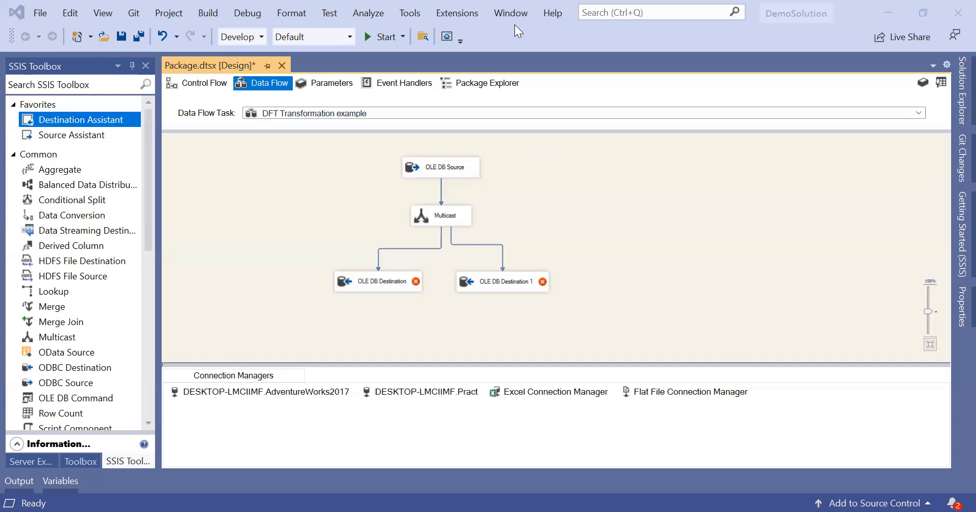
pyautogui.doubleClick(365, 278)
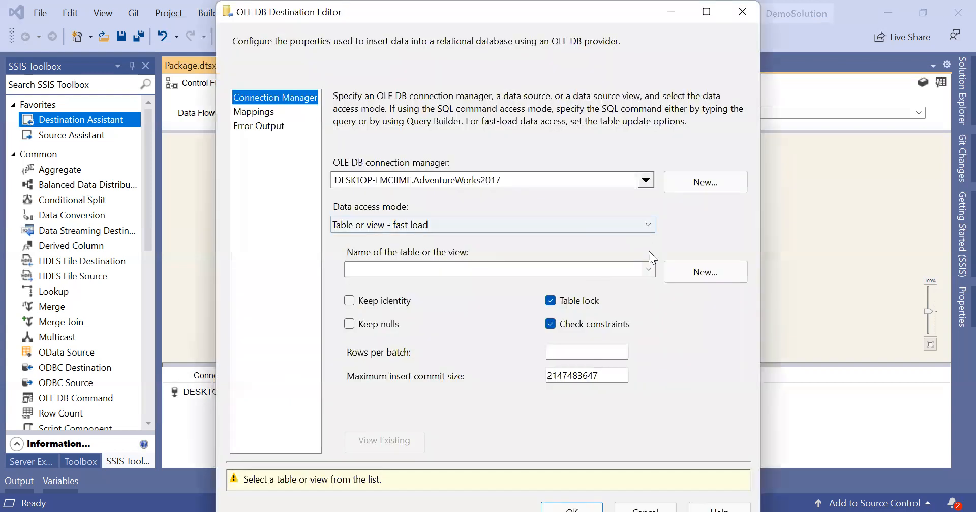
pyautogui.click(649, 181)
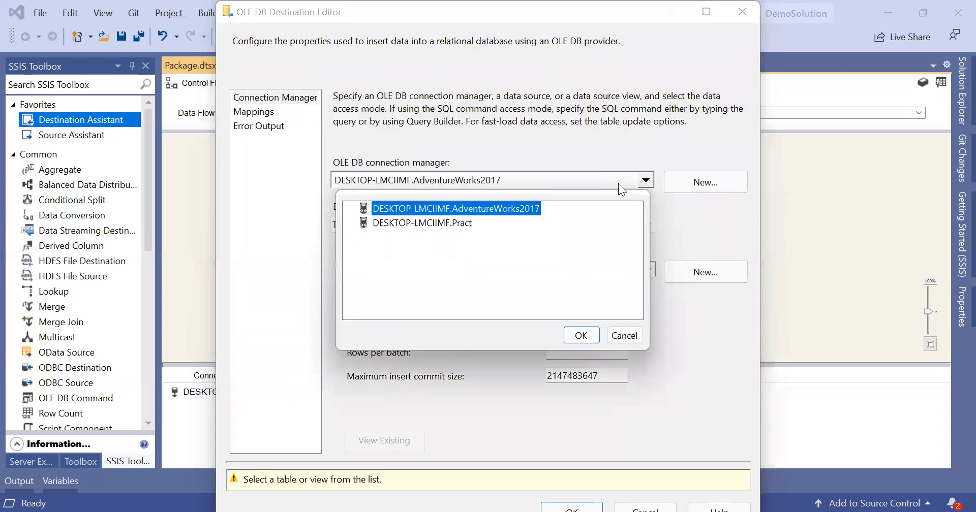
pyautogui.click(431, 223)
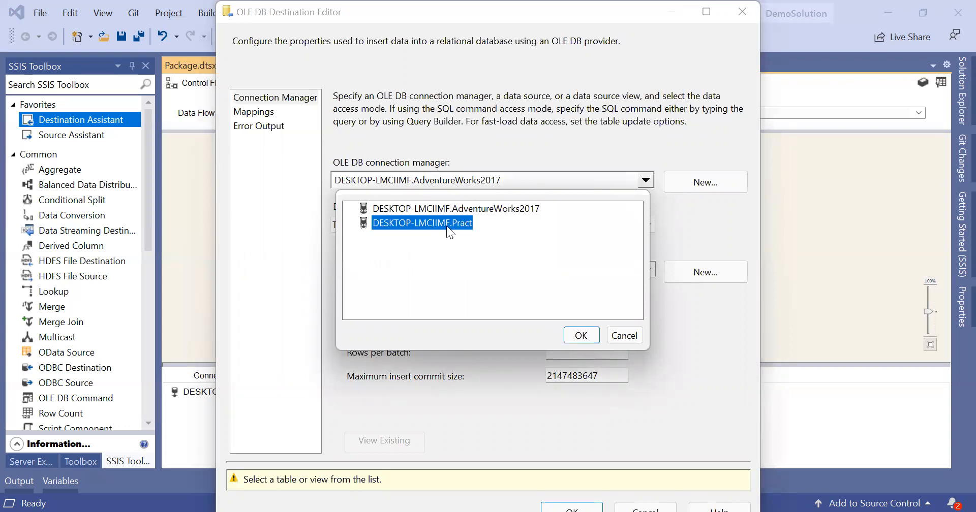
pyautogui.click(582, 336)
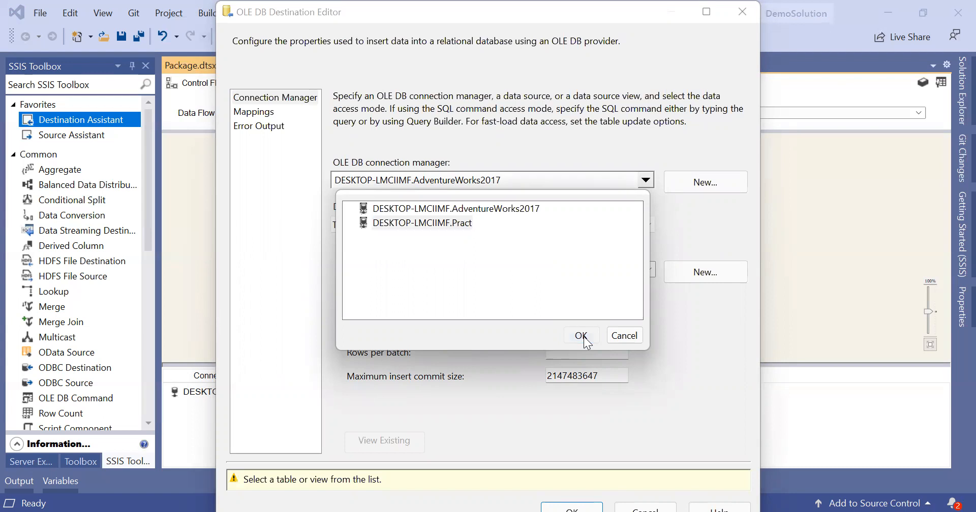
pyautogui.click(649, 268)
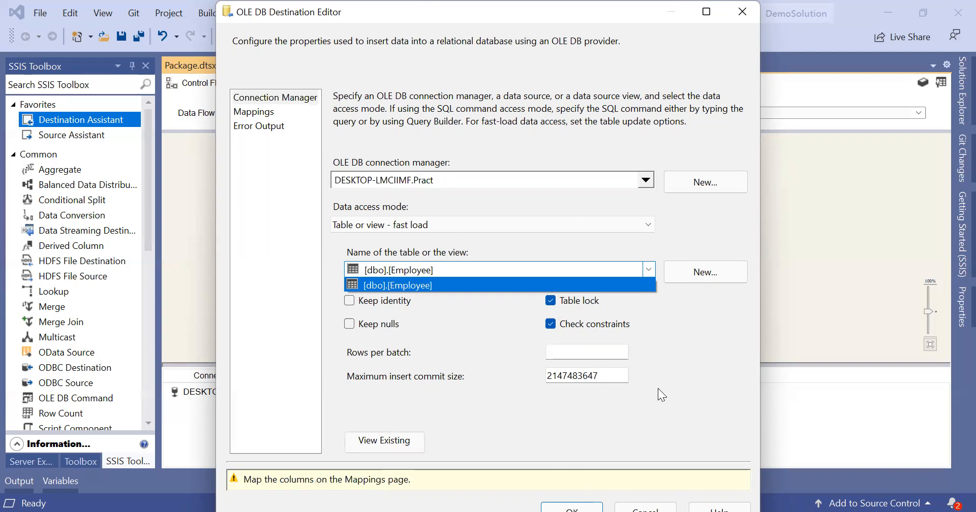
pyautogui.press('Return')
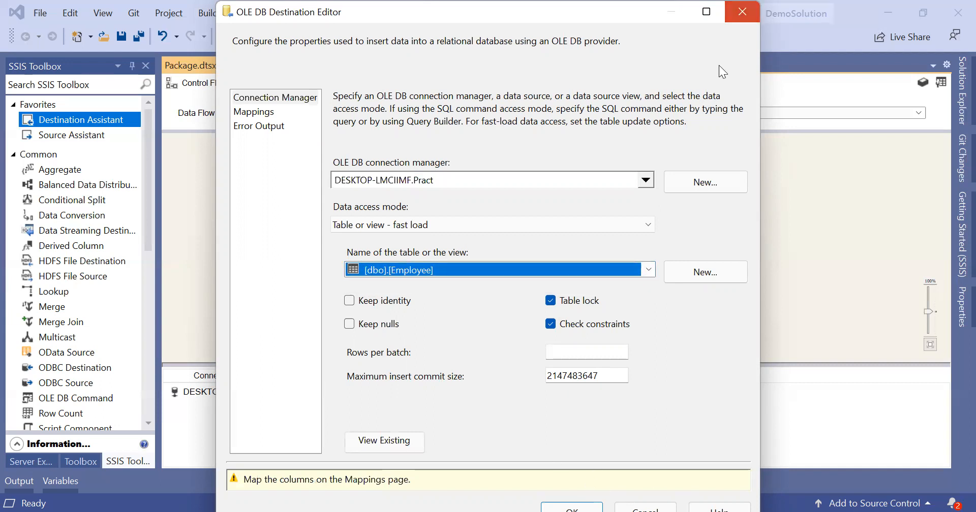
pyautogui.click(742, 11)
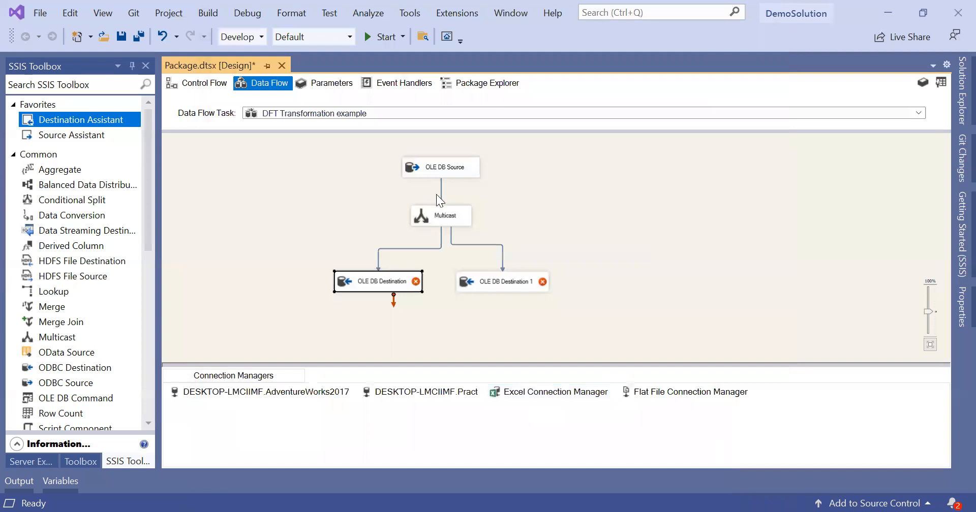
# - Switch to SQL Server Management Studio and examine the table creation scripts in SQLQuery3.sql and SQLQuery2.sql
pyautogui.click(450, 219)
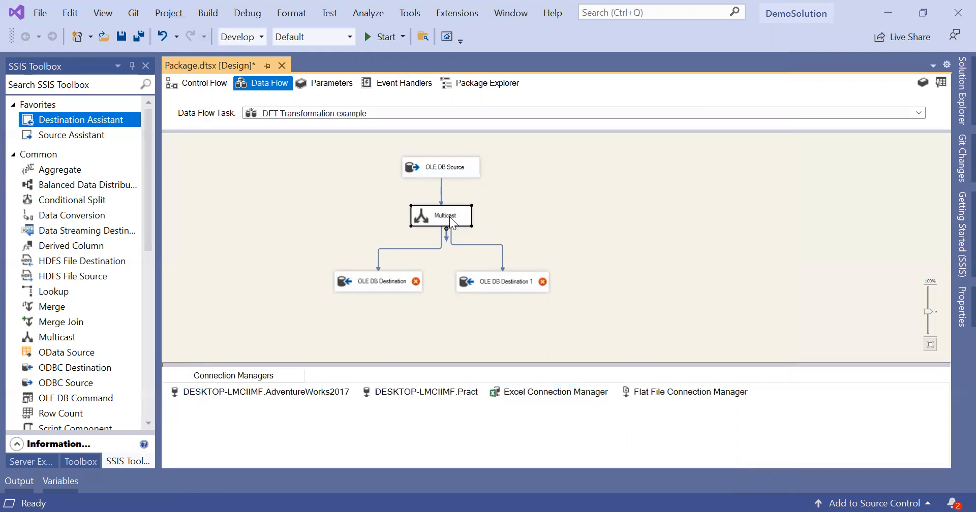
pyautogui.hotkey('alt', 'Tab')
pyautogui.doubleClick(642, 37)
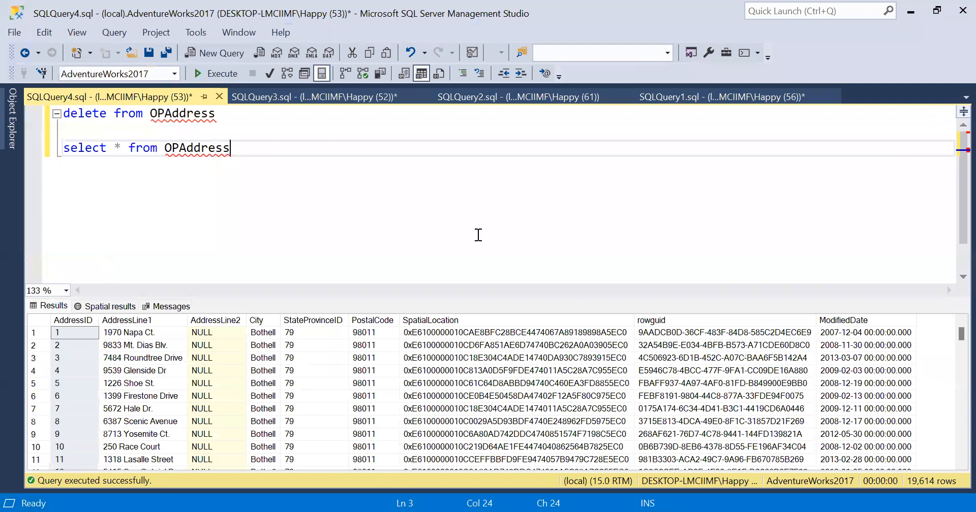
pyautogui.click(311, 102)
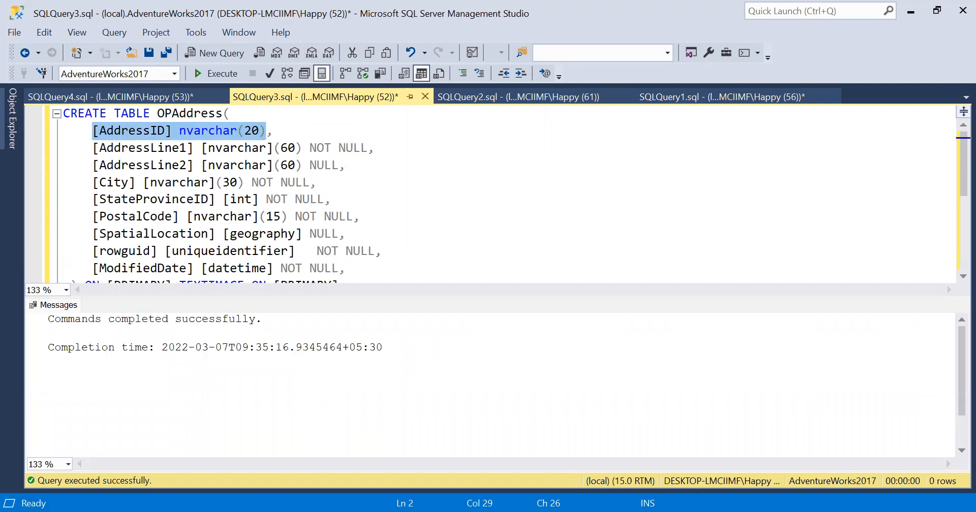
pyautogui.click(645, 198)
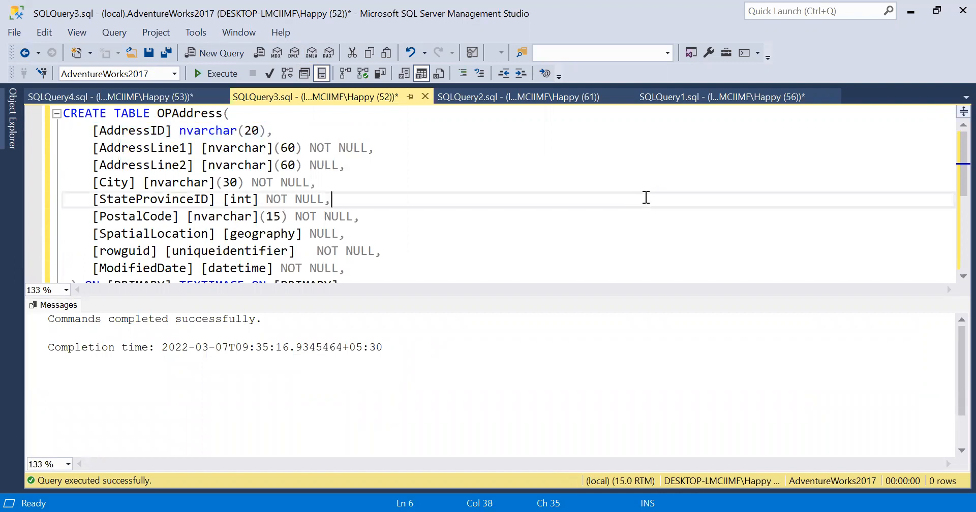
pyautogui.click(555, 99)
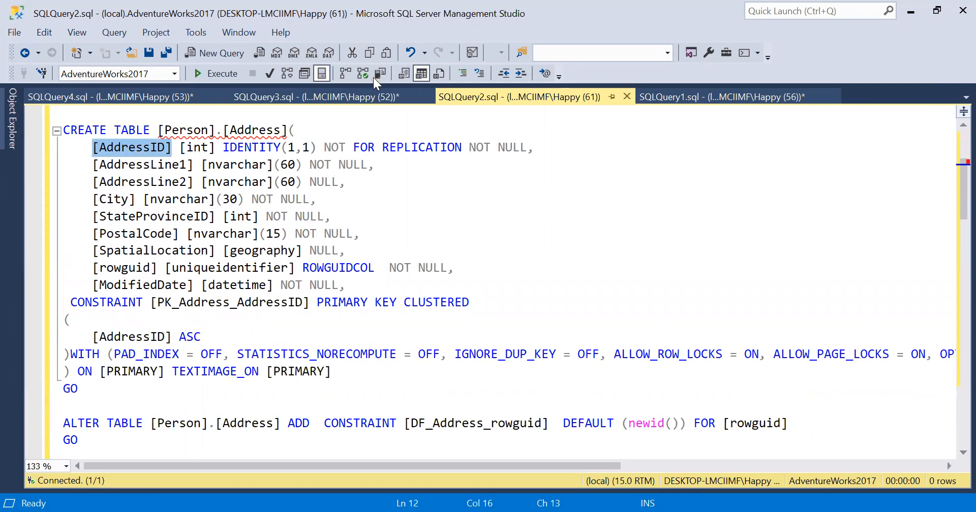
# - Return to the OPAddress table script in SQLQuery3.sql, hide its results pane, and set the query's database to Pract
pyautogui.click(372, 90)
pyautogui.click(351, 165)
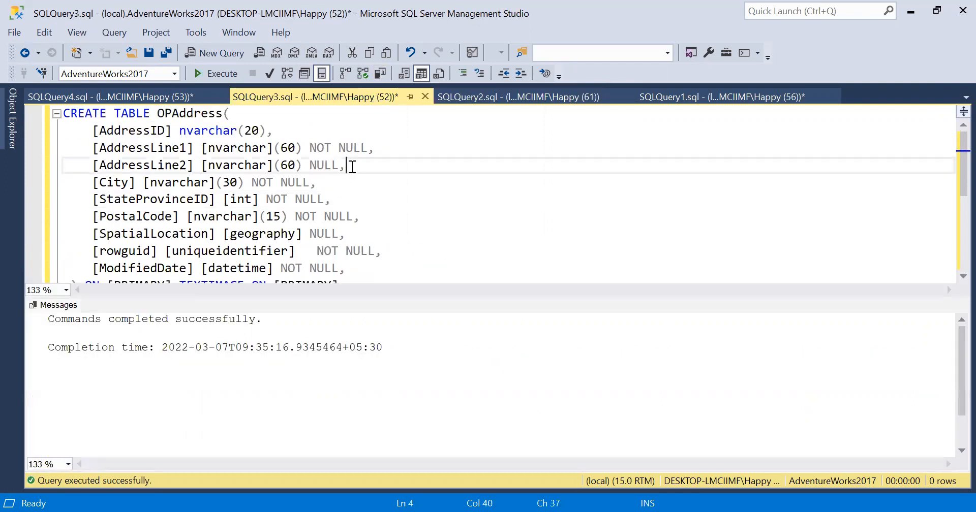
pyautogui.hotkey('ctrl', 'r')
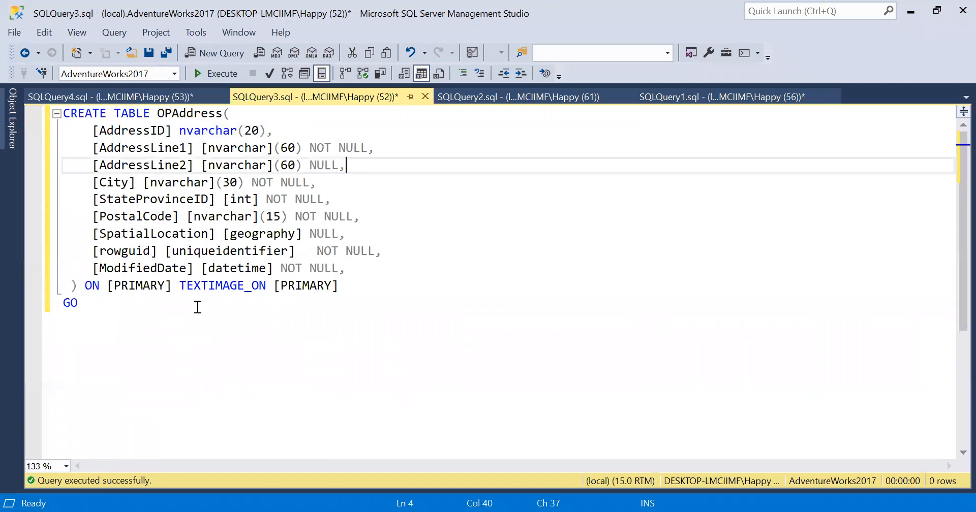
pyautogui.moveTo(197, 311); pyautogui.dragTo(10, 53)
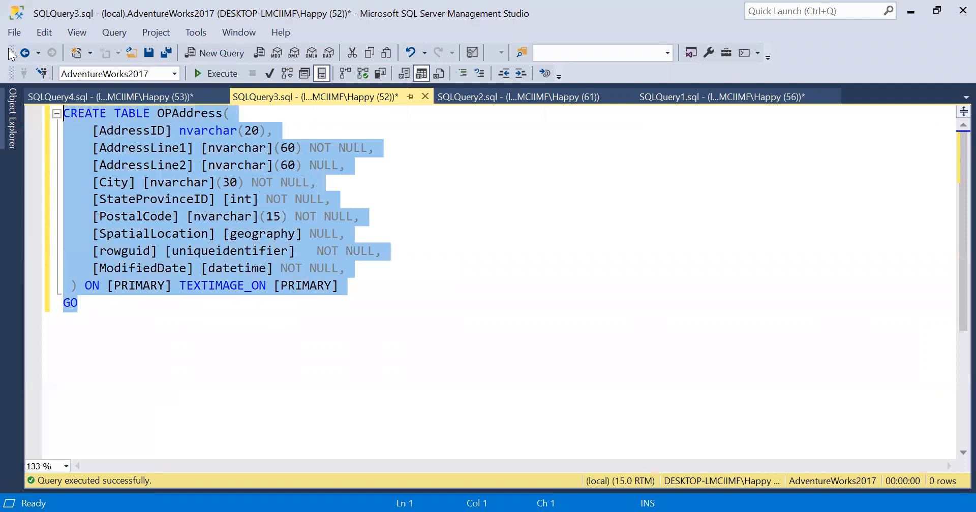
pyautogui.click(270, 324)
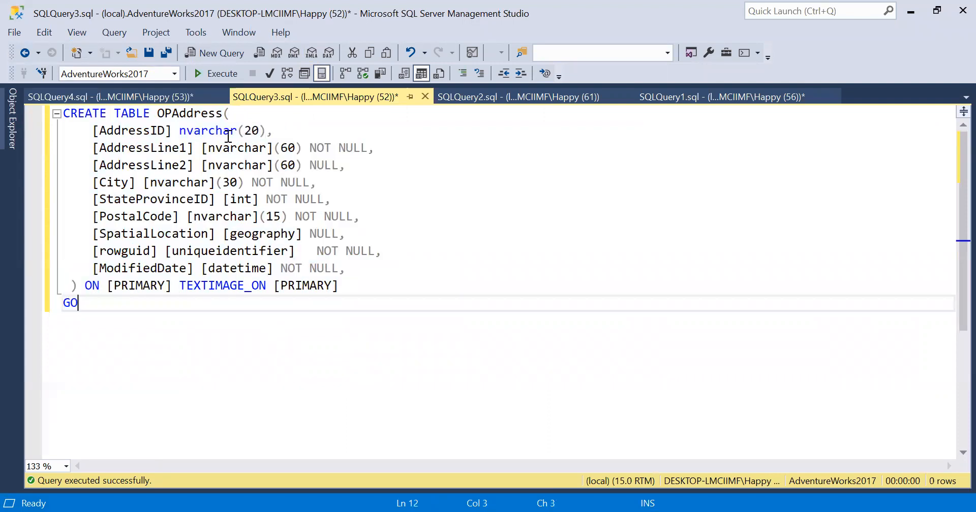
pyautogui.hotkey('ctrl', 'u')
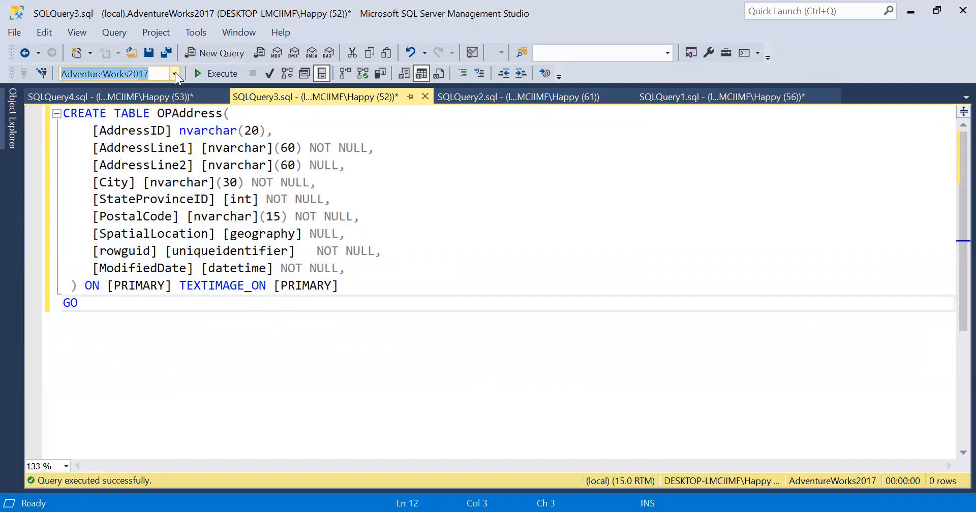
pyautogui.click(174, 72)
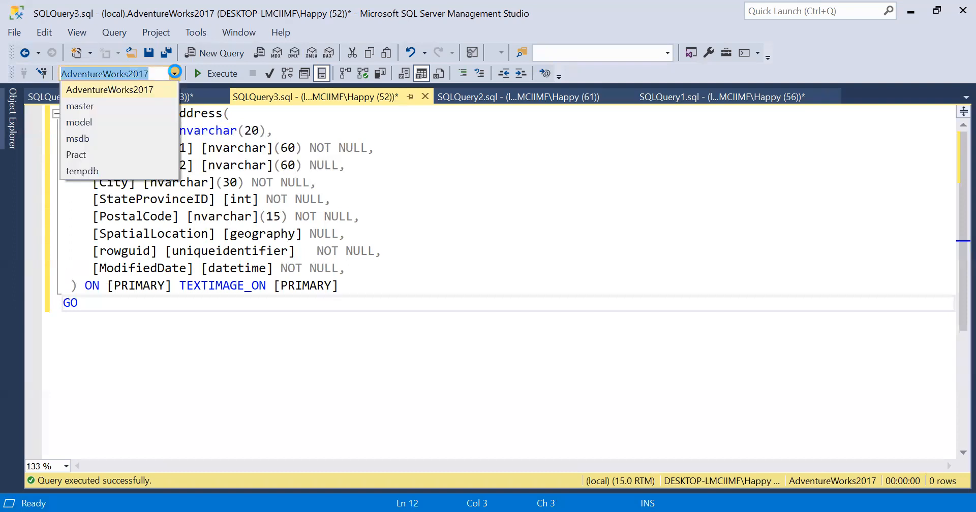
pyautogui.click(115, 157)
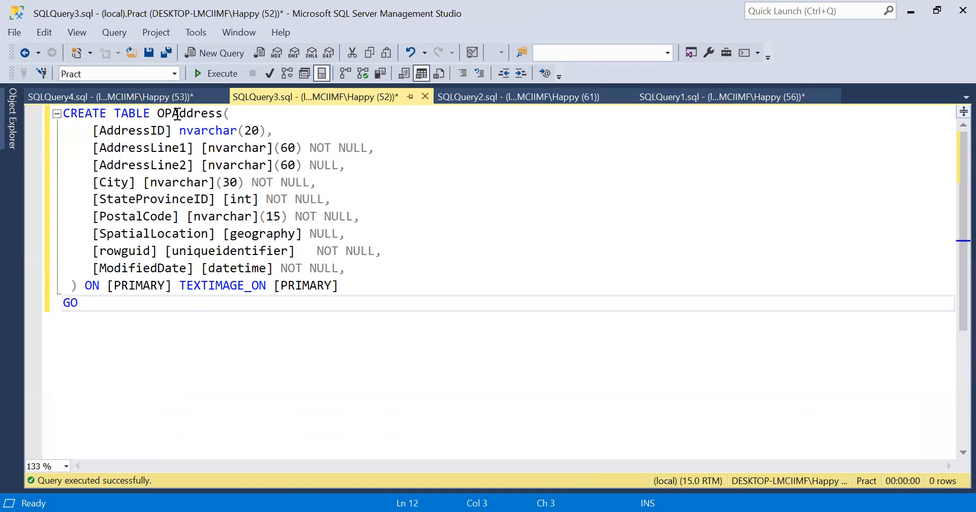
# - Rename the table in the CREATE TABLE statement to OPAddress1
pyautogui.moveTo(173, 113); pyautogui.dragTo(220, 120)
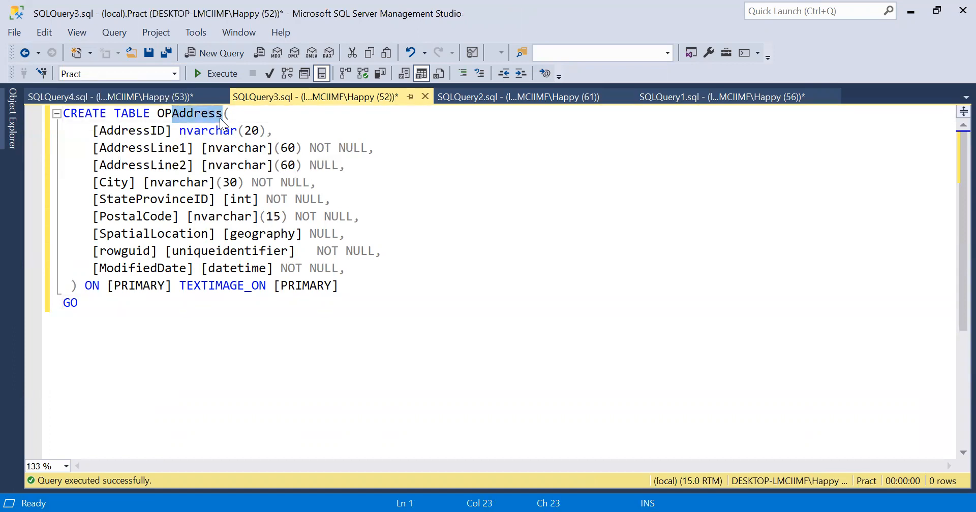
pyautogui.click(221, 118)
pyautogui.write('1')
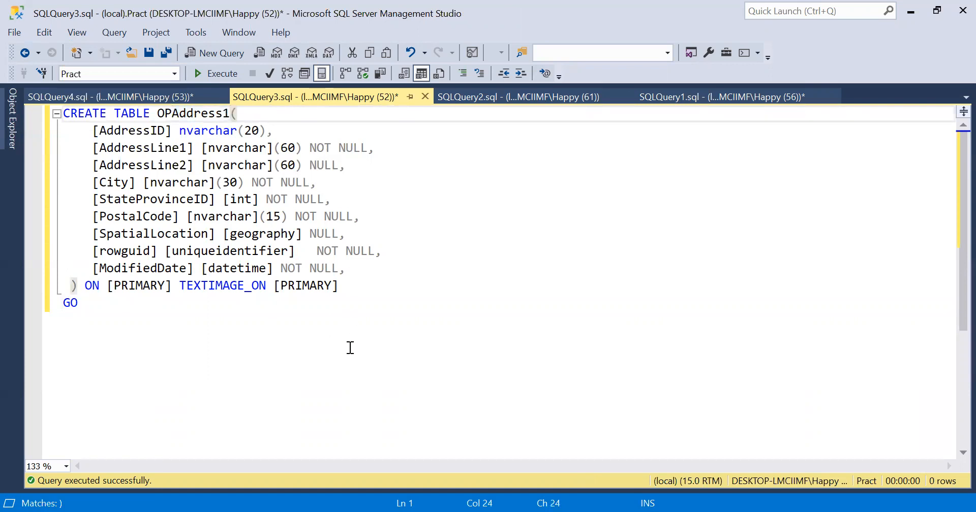
# - Change the AddressID column type to nvarchar(50) and run the script to create the OPAddress1 table
pyautogui.doubleClick(141, 132)
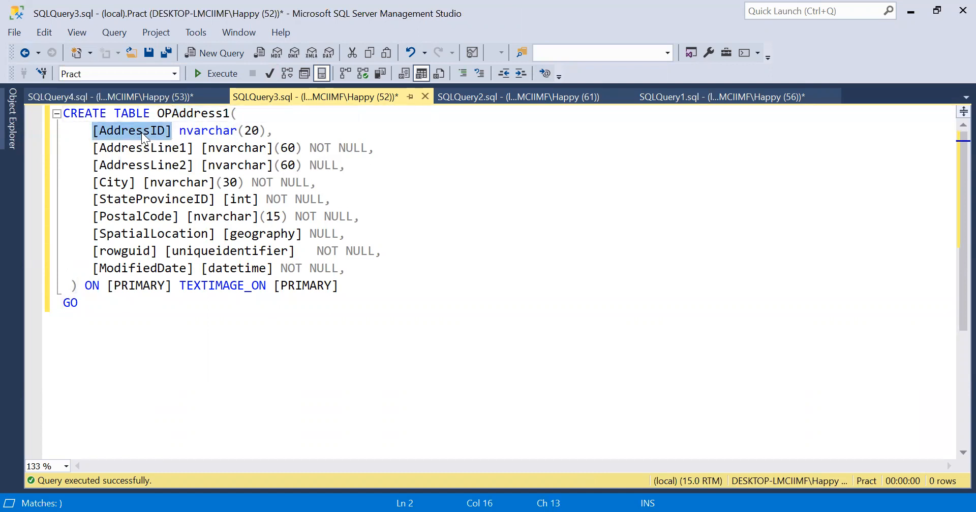
pyautogui.click(258, 130)
pyautogui.press('Left')
pyautogui.press('BackSpace')
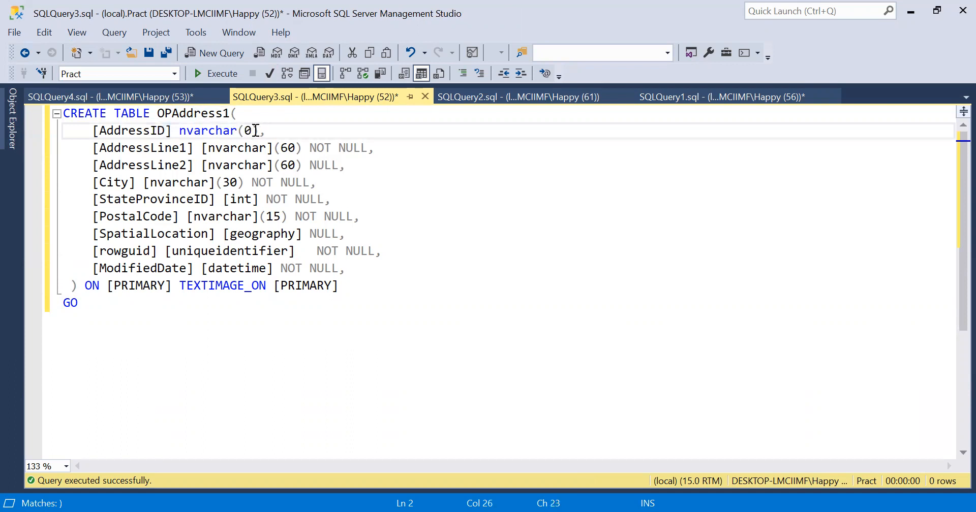
pyautogui.write('5')
pyautogui.click(210, 71)
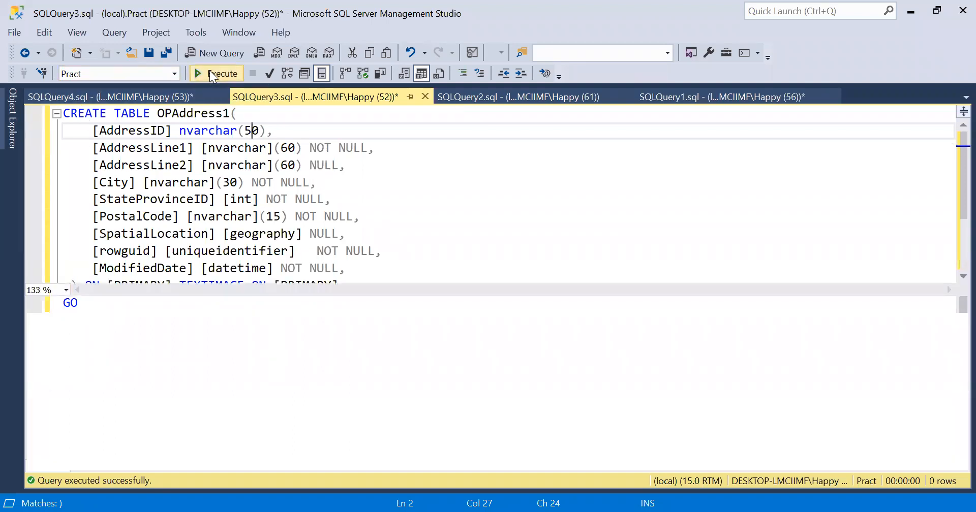
# - Change the table name in the script to OPAddress2 and run it to create the second table
pyautogui.click(232, 116)
pyautogui.press('BackSpace')
pyautogui.write('2')
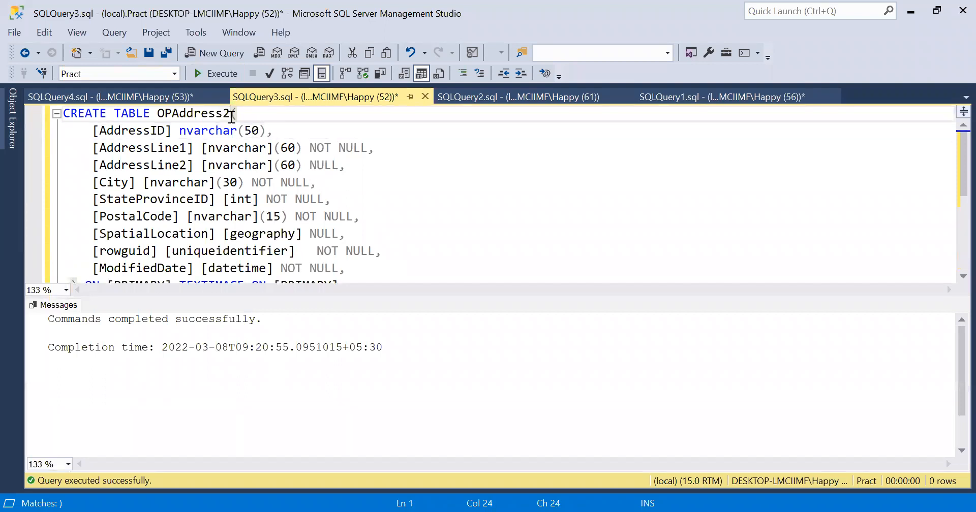
pyautogui.click(224, 69)
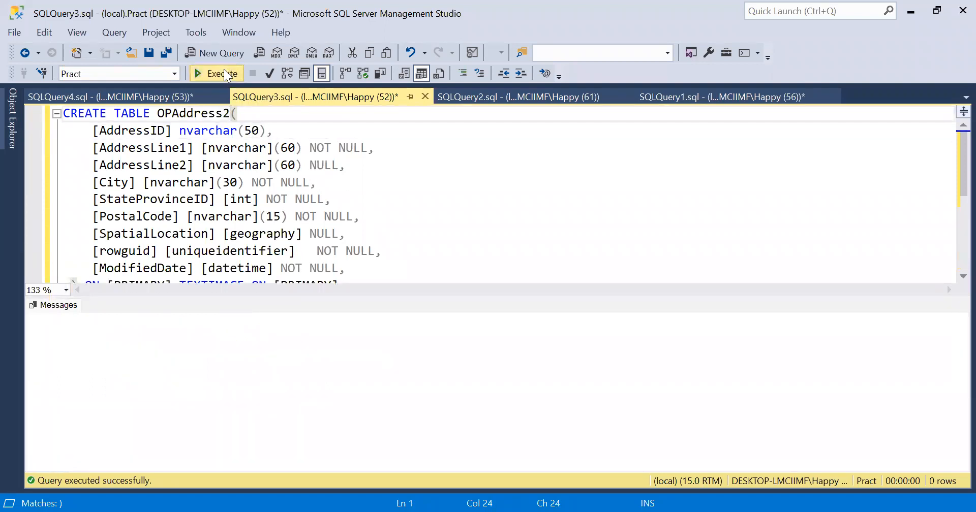
pyautogui.click(446, 182)
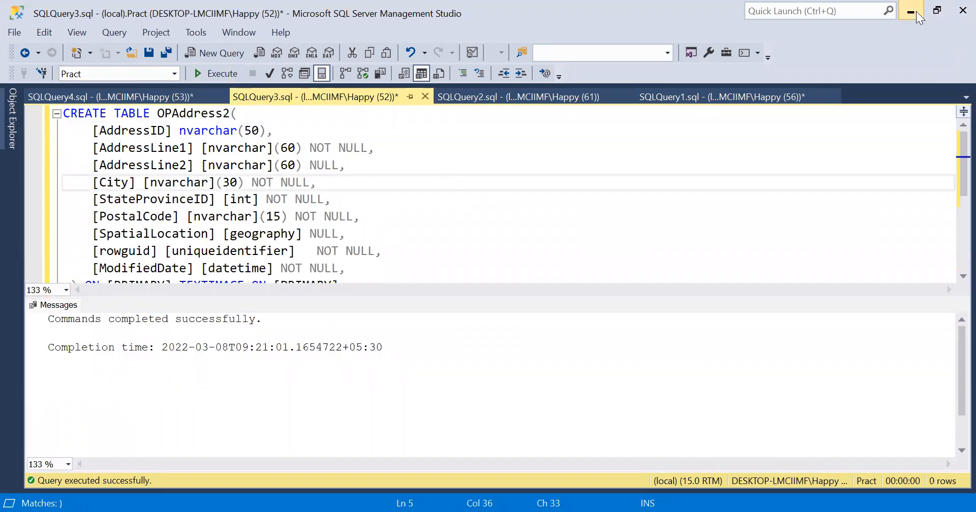
# - Switch to Visual Studio and point OLE DB Destination to the DESKTOP-LMCIIMF.Pract connection and the [dbo].[OPAddress1] table
pyautogui.click(919, 17)
pyautogui.click(370, 293)
pyautogui.doubleClick(370, 293)
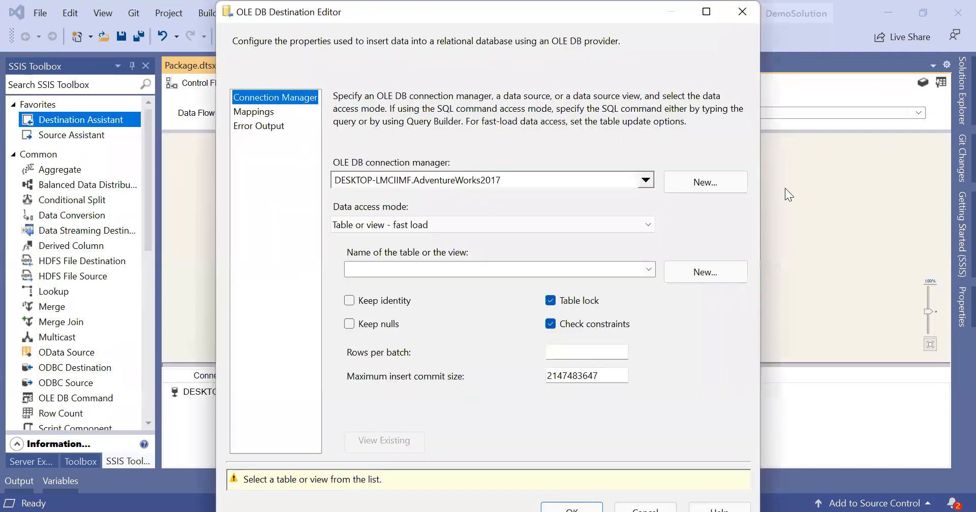
pyautogui.click(646, 181)
pyautogui.click(452, 224)
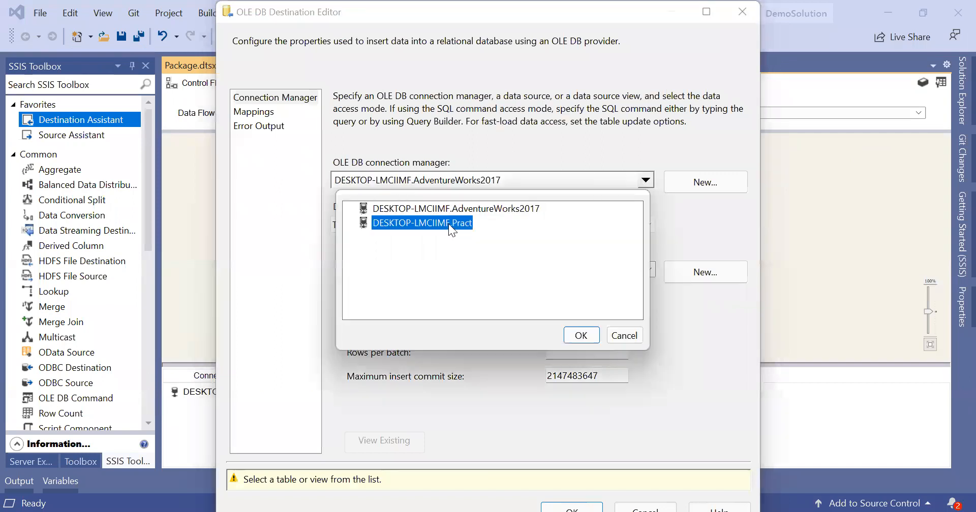
pyautogui.click(581, 336)
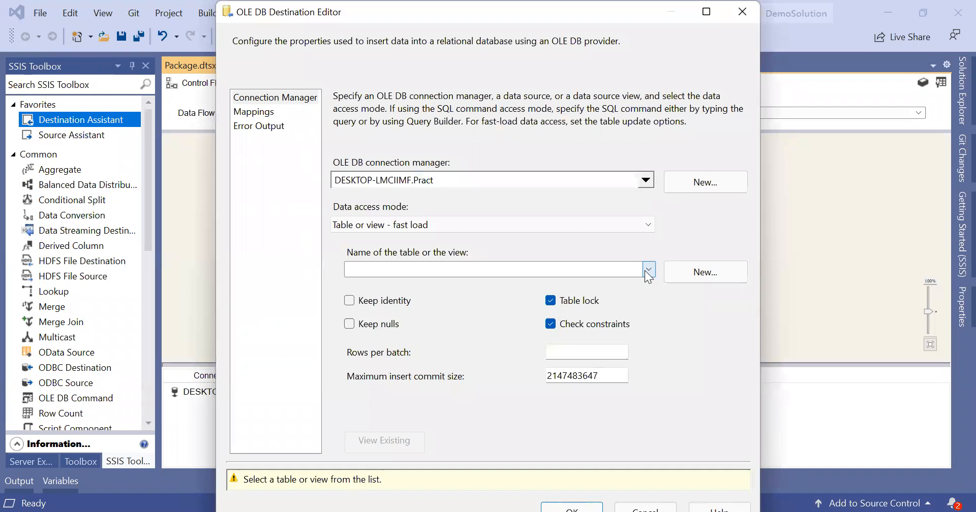
pyautogui.click(647, 270)
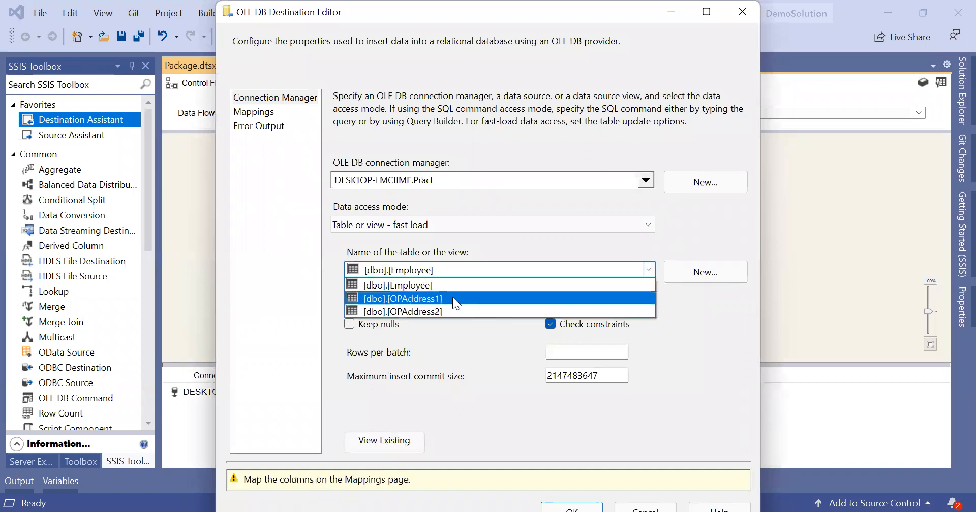
pyautogui.click(454, 299)
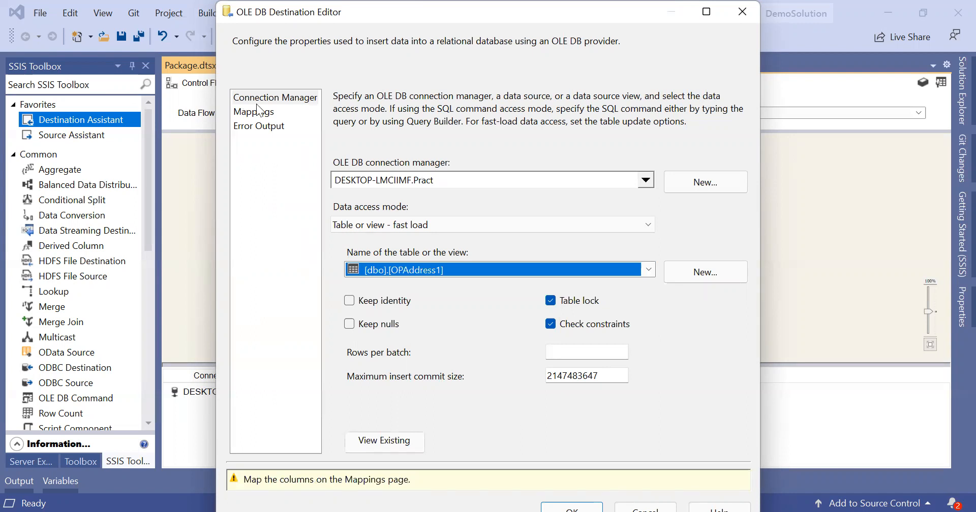
# - Map the input columns to the OPAddress1 columns, enlarge both column lists to check them, and accept the destination settings
pyautogui.click(262, 117)
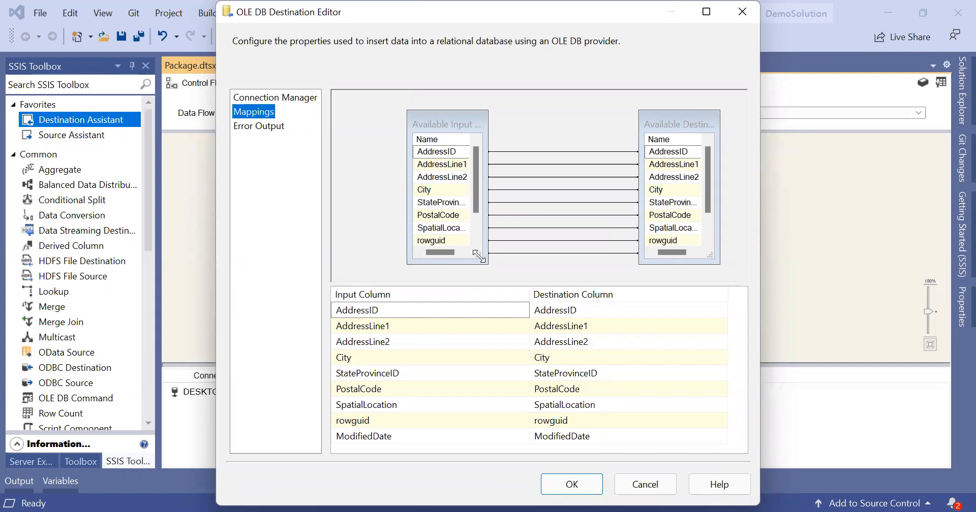
pyautogui.moveTo(479, 256); pyautogui.dragTo(504, 279)
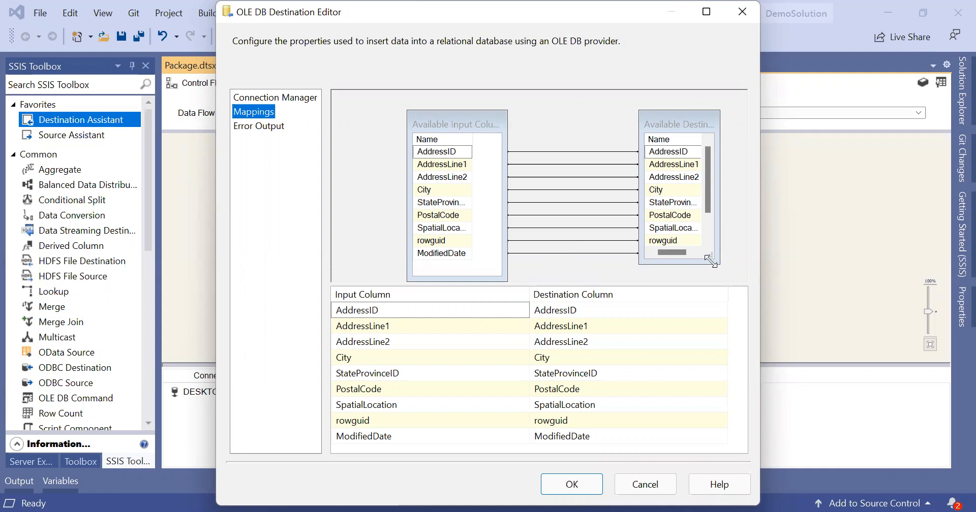
pyautogui.moveTo(712, 257); pyautogui.dragTo(743, 276)
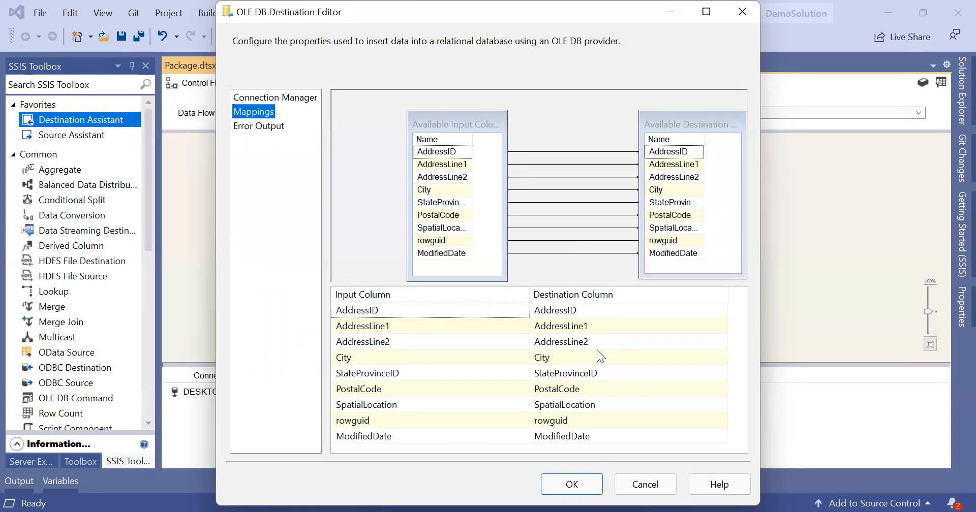
pyautogui.click(572, 485)
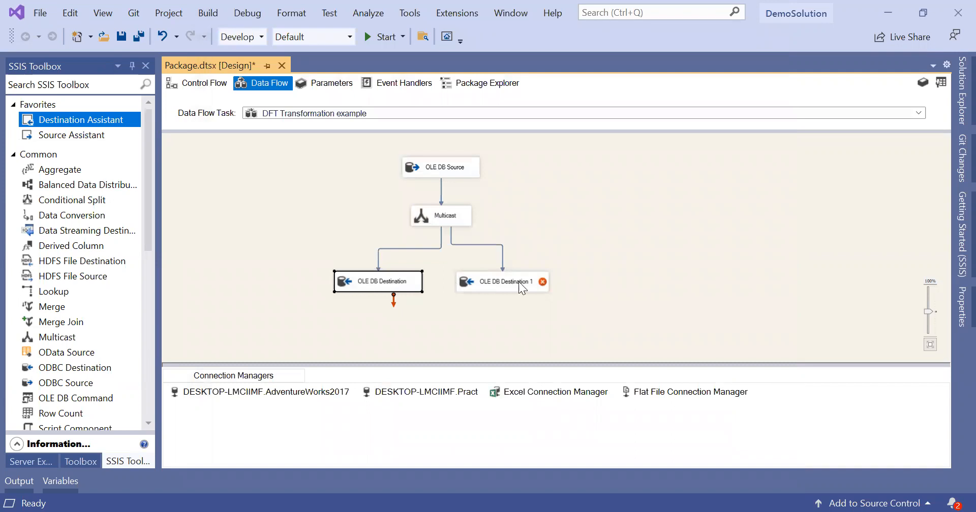
# - Point OLE DB Destination 1 to the DESKTOP-LMCIIMF.Pract connection and the [dbo].[OPAddress2] table
pyautogui.click(542, 281)
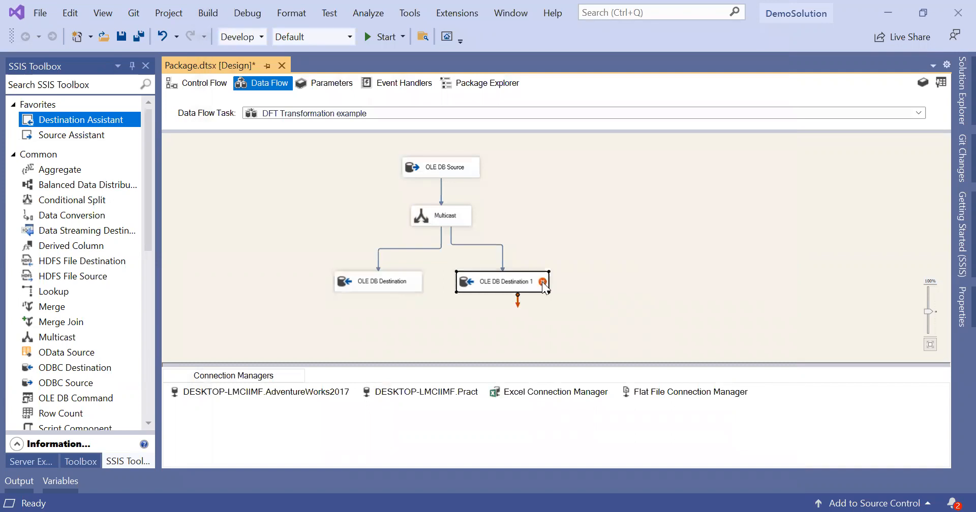
pyautogui.doubleClick(541, 282)
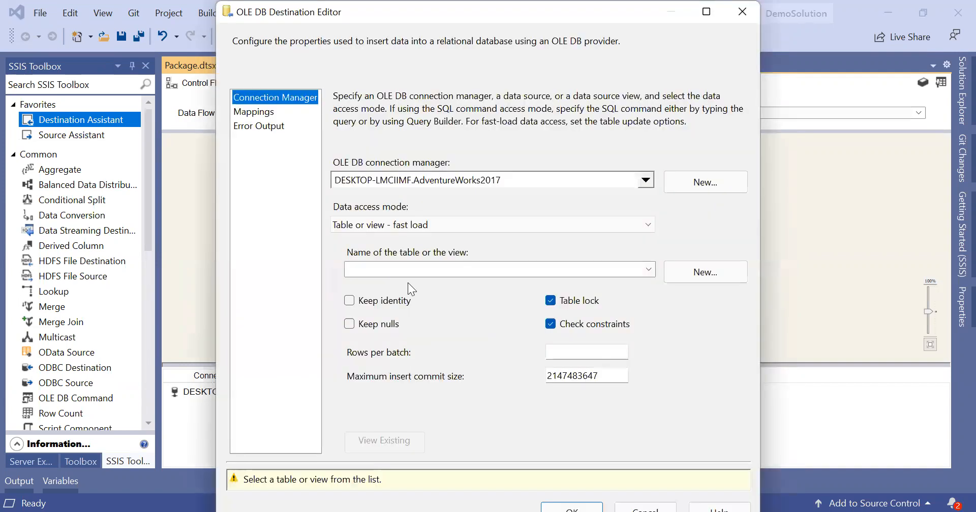
pyautogui.click(645, 181)
pyautogui.click(468, 223)
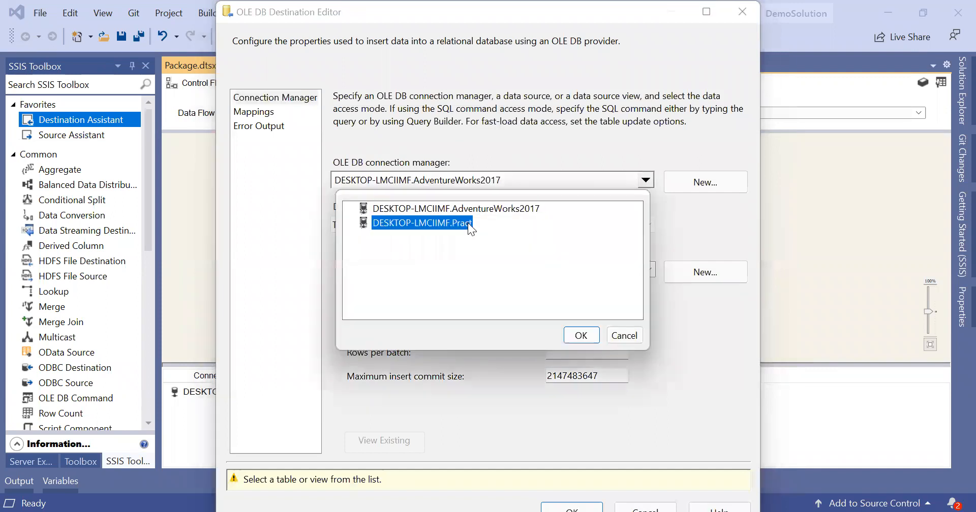
pyautogui.click(586, 337)
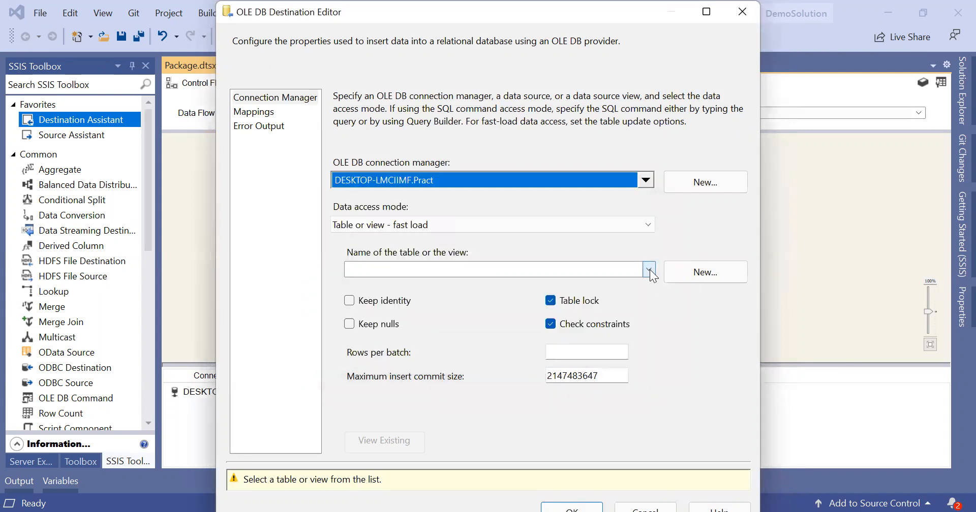
pyautogui.click(649, 270)
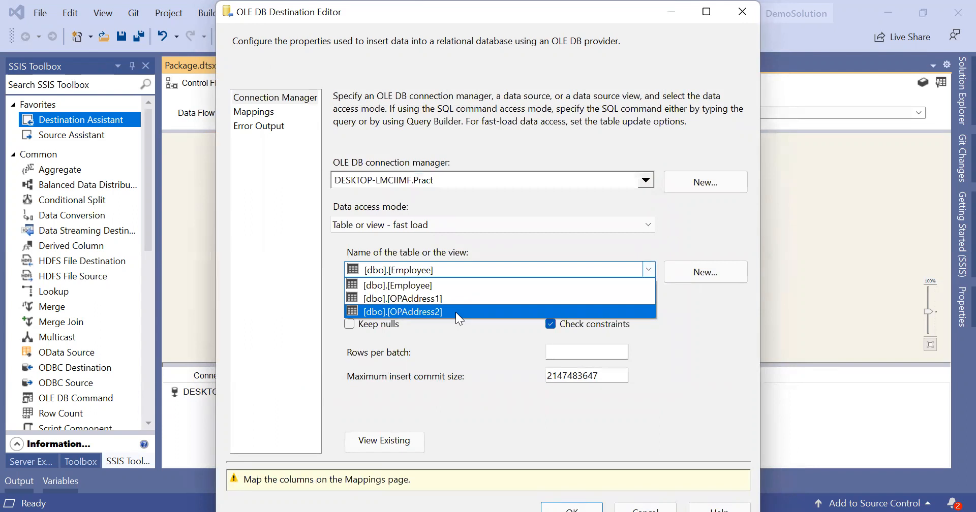
pyautogui.click(456, 313)
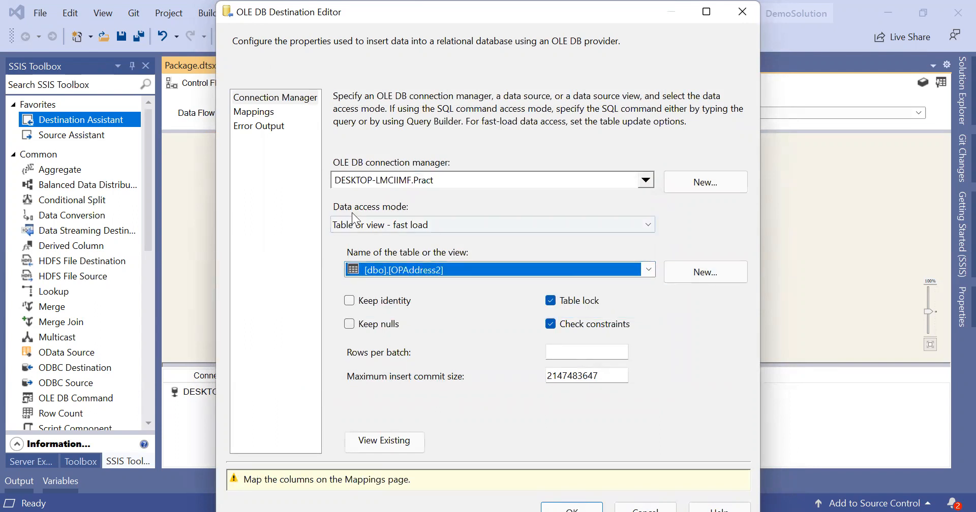
# - Map the input columns to the OPAddress2 columns and accept the settings of OLE DB Destination 1
pyautogui.click(259, 113)
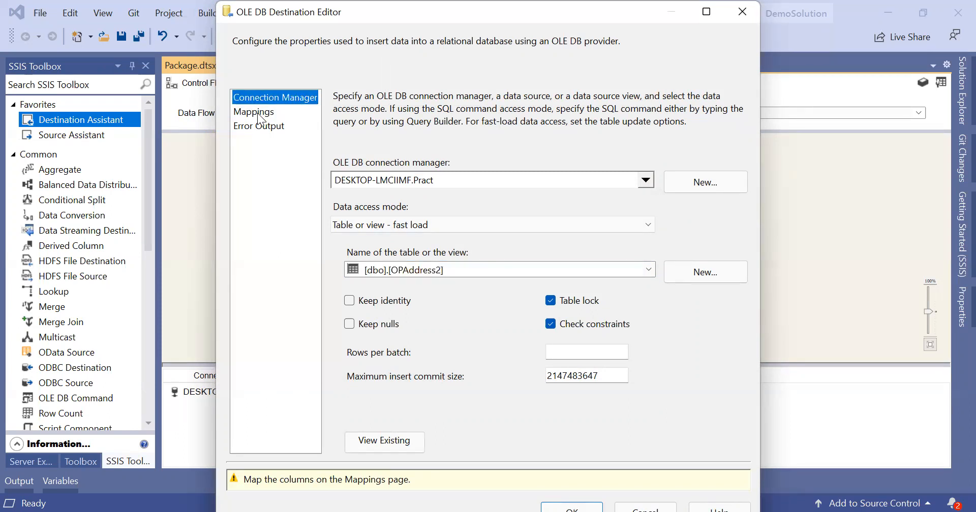
pyautogui.click(258, 114)
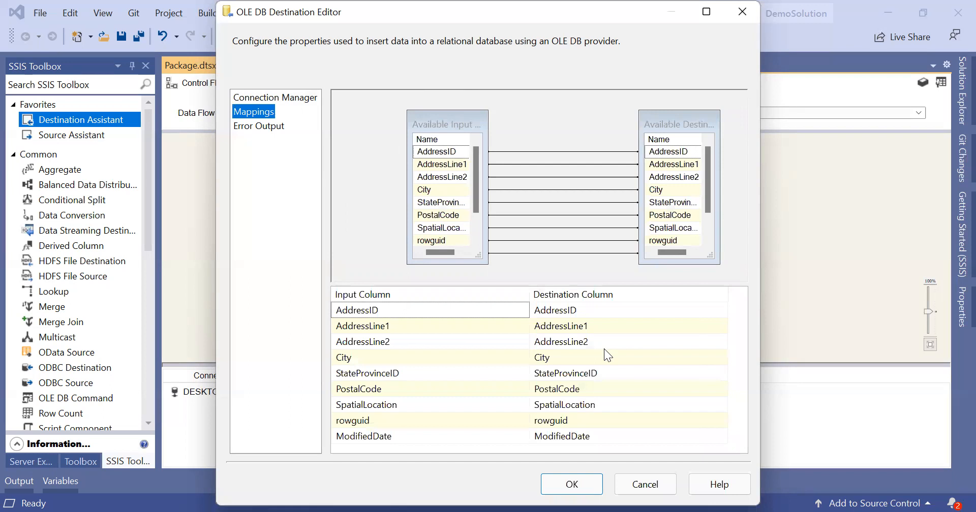
pyautogui.click(573, 487)
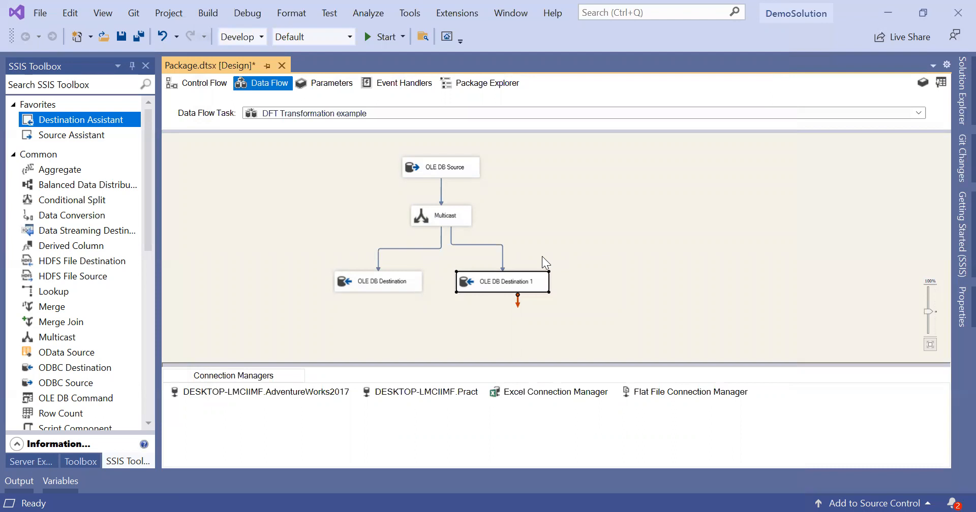
pyautogui.click(437, 171)
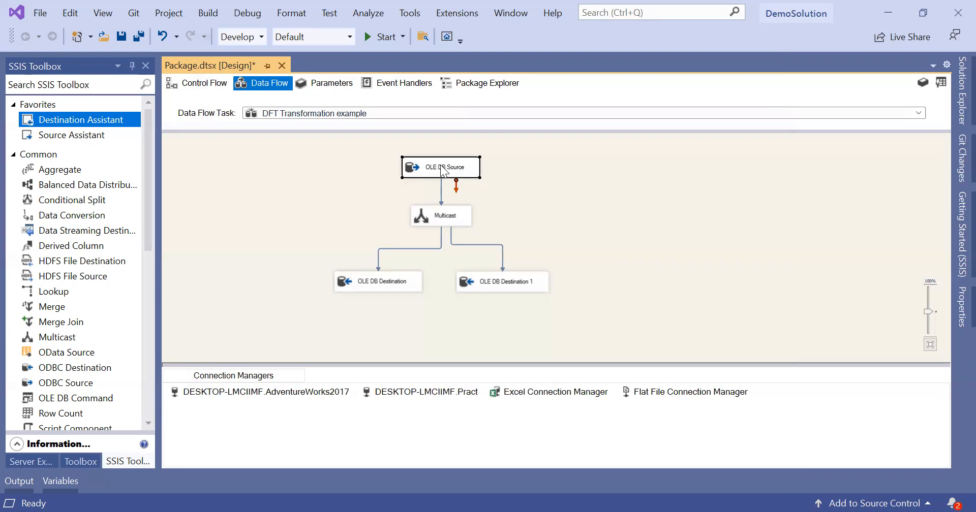
pyautogui.click(440, 215)
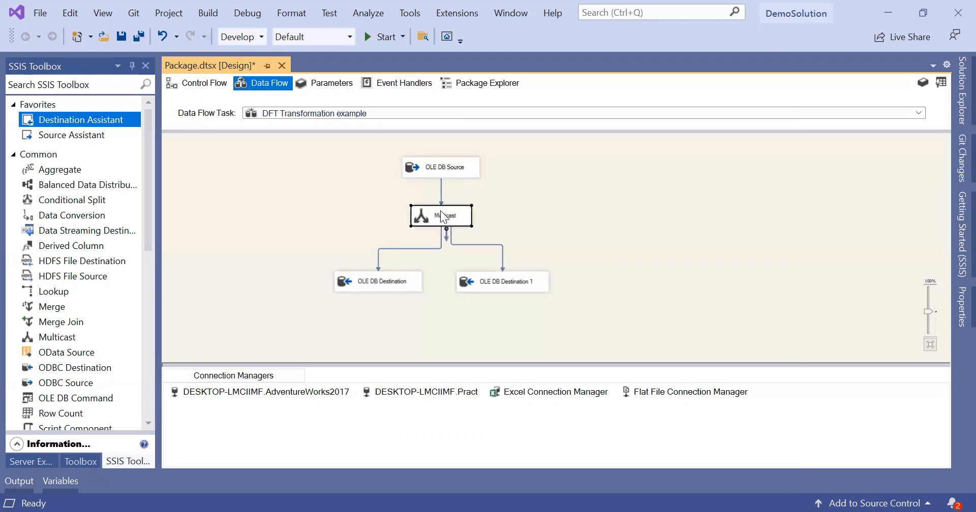
pyautogui.click(344, 280)
pyautogui.click(497, 278)
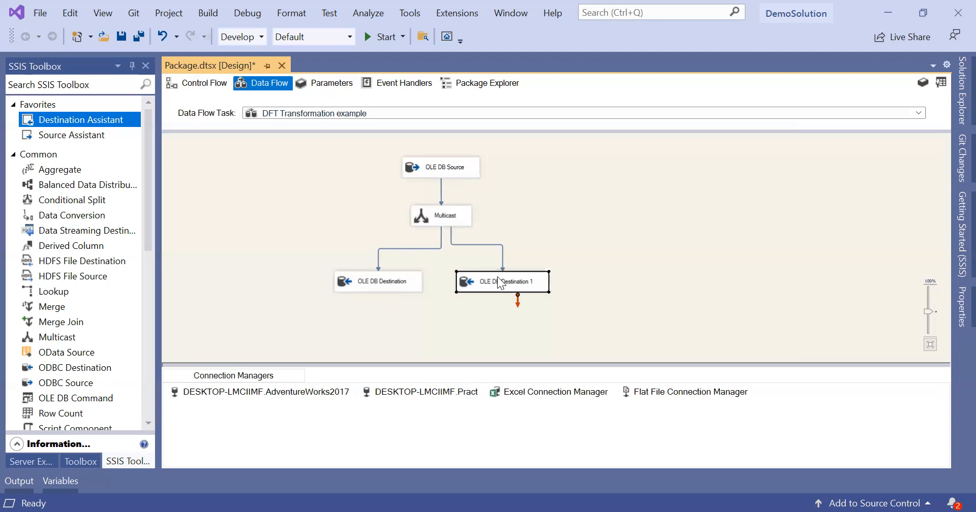
pyautogui.click(371, 285)
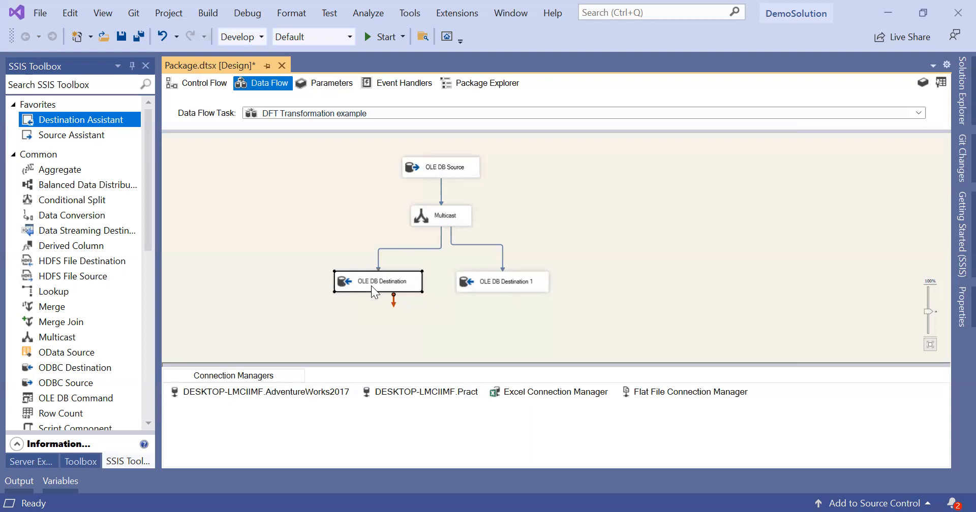
pyautogui.click(491, 284)
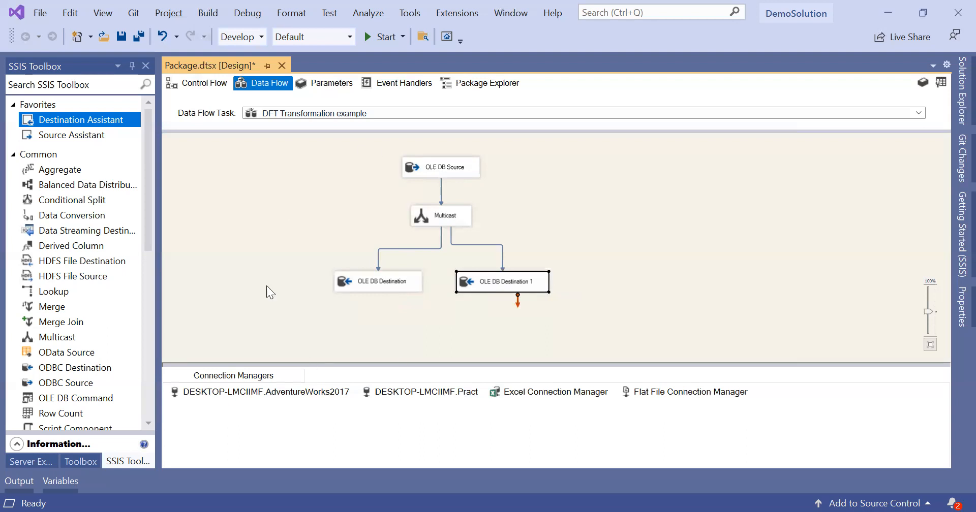
pyautogui.click(296, 261)
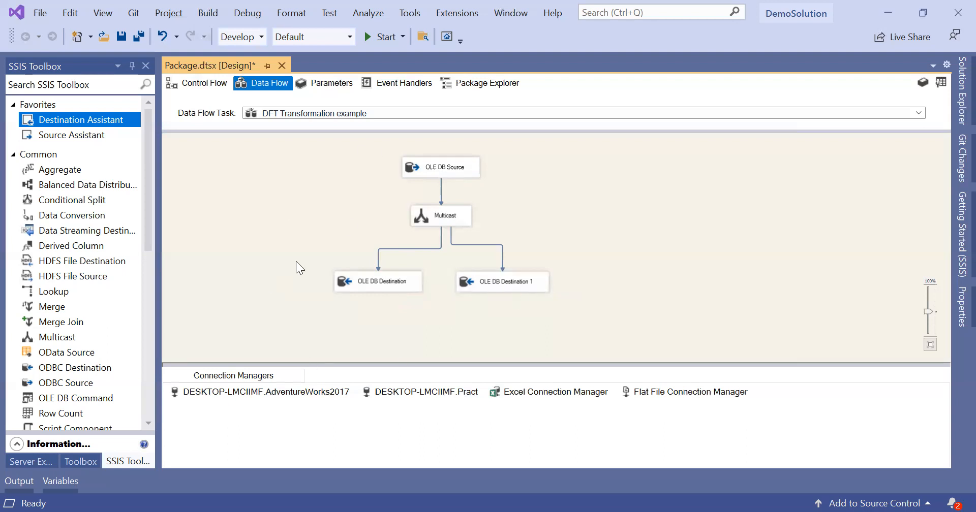
pyautogui.doubleClick(446, 166)
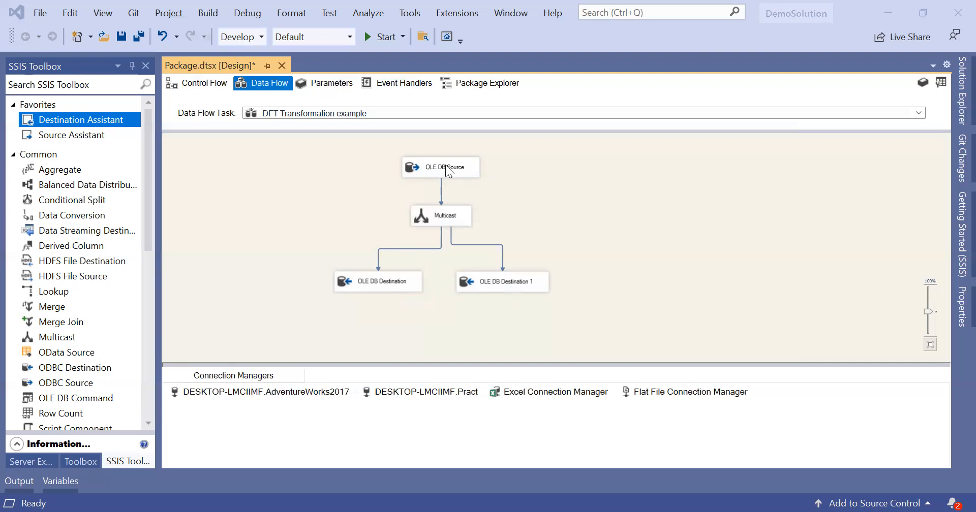
# - Run the package and check the execution status of the Multicast and both OLE DB destinations in the data flow
pyautogui.click(381, 37)
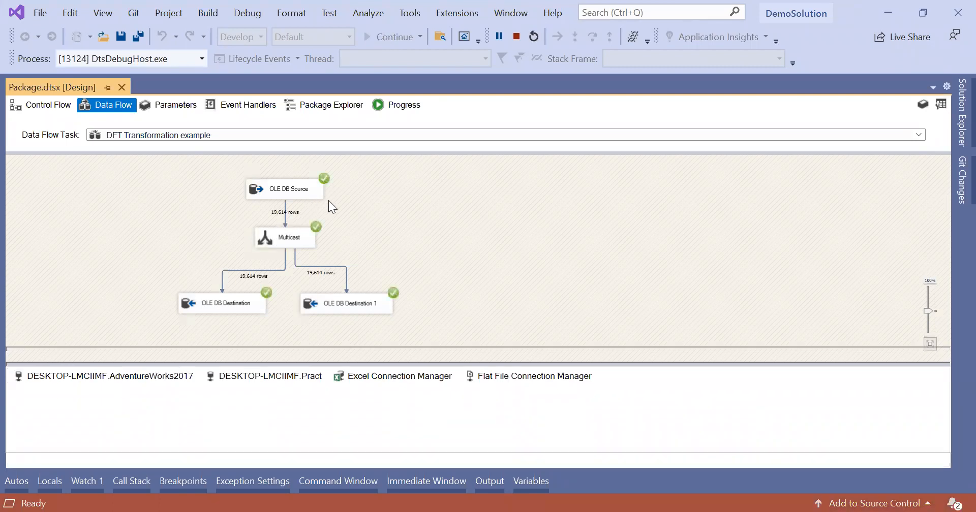
pyautogui.click(292, 239)
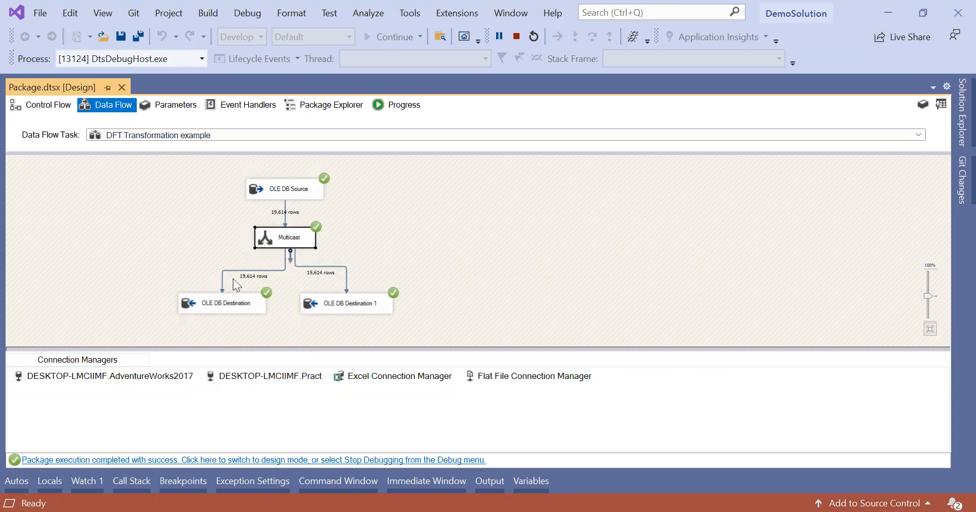
pyautogui.click(228, 302)
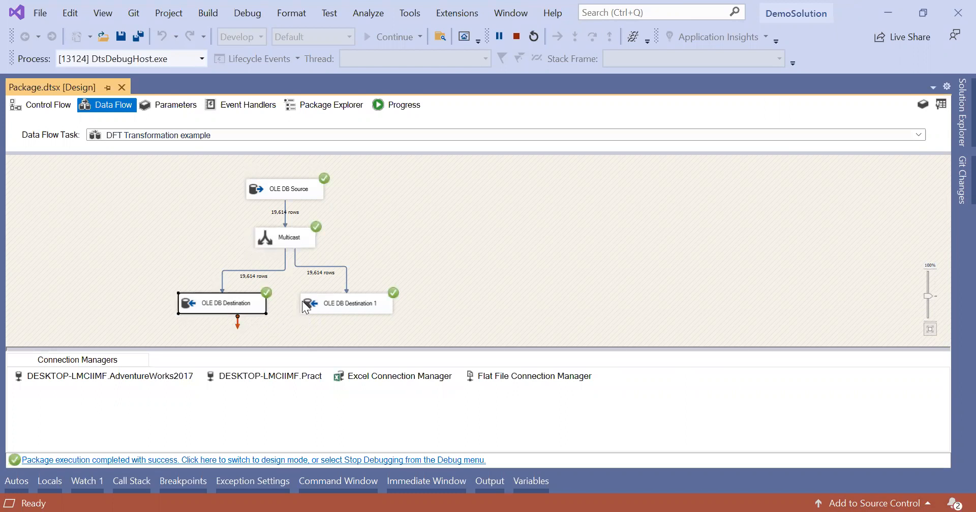
pyautogui.click(331, 304)
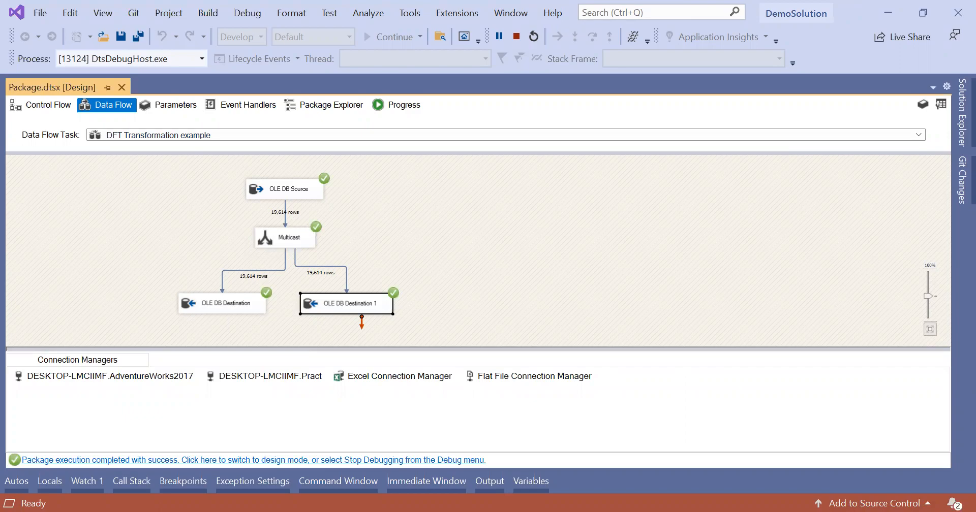
# - Switch to SQL Server Management Studio and write "select * from OPAddress1" in a new query window
pyautogui.hotkey('alt', 'Tab')
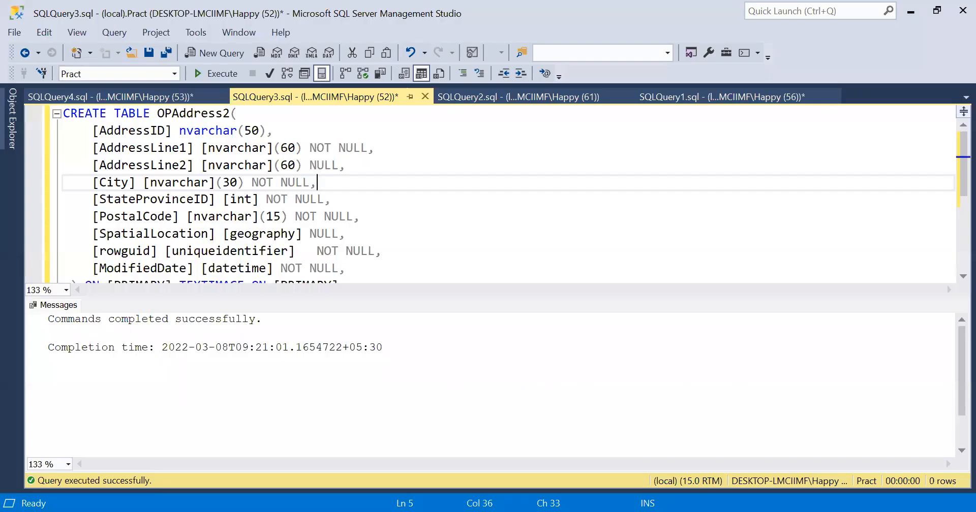
pyautogui.hotkey('ctrl', 'n')
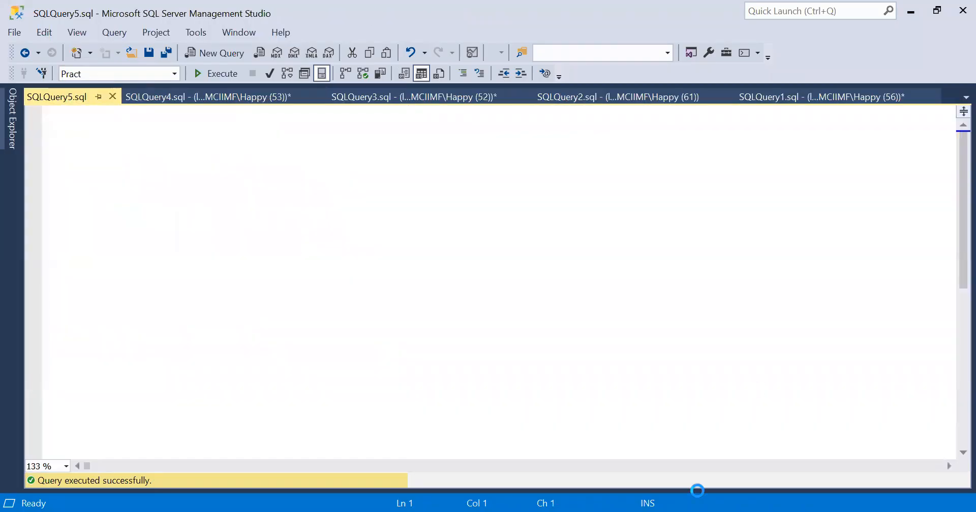
pyautogui.write('sel')
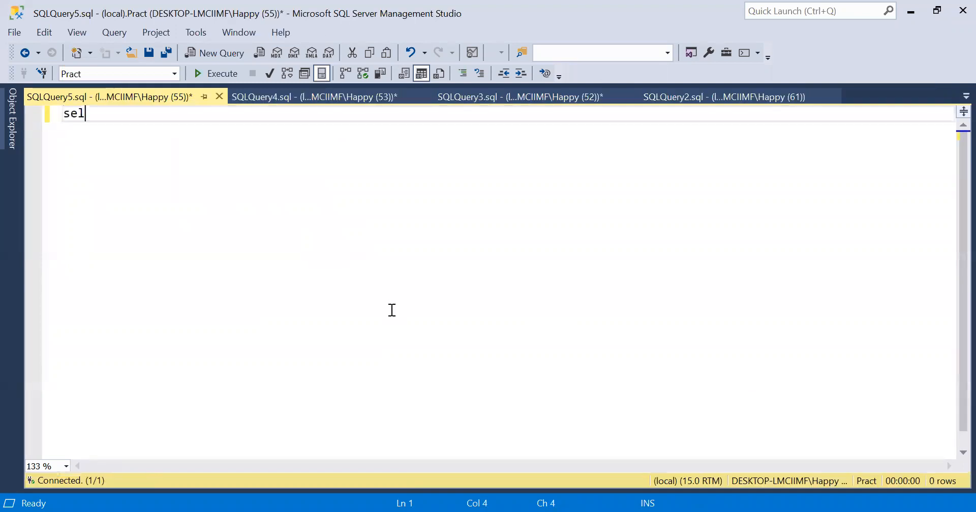
pyautogui.write('ect * from ')
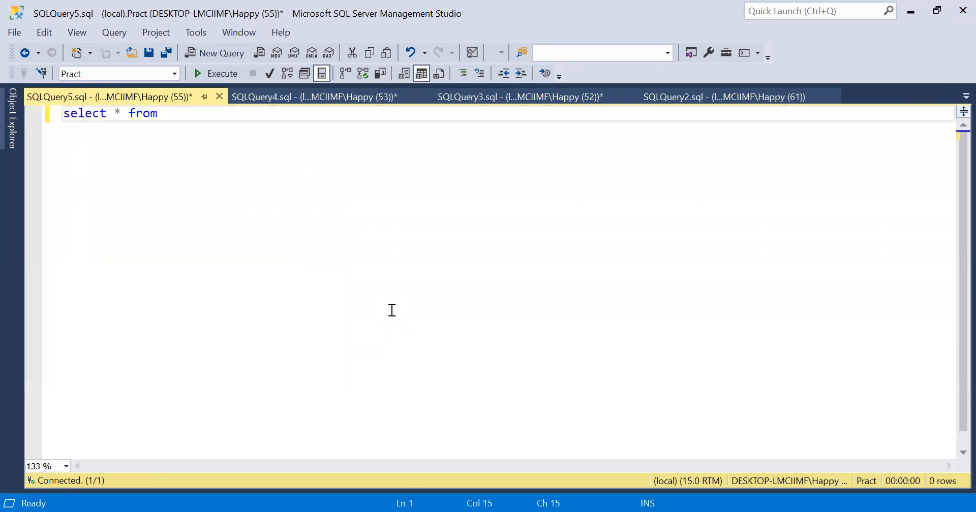
pyautogui.write('Outpu')
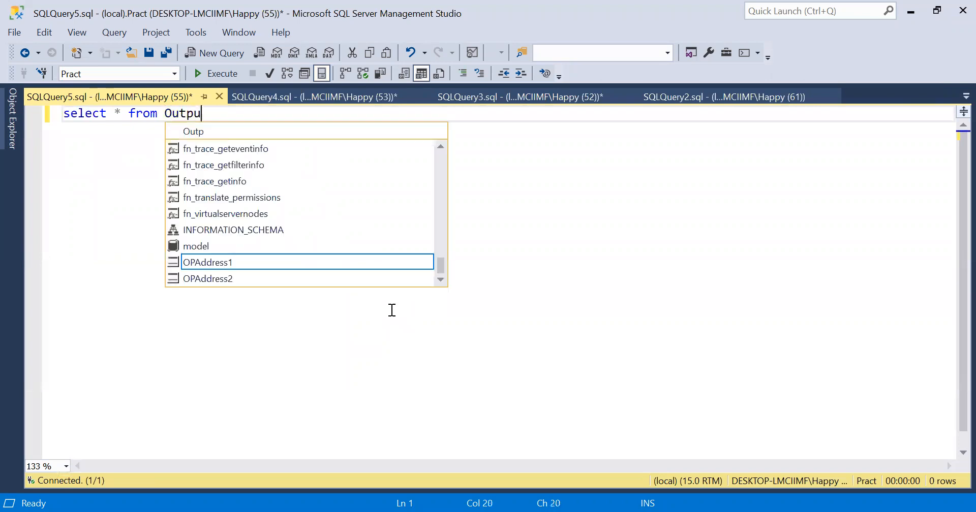
pyautogui.write('tA')
pyautogui.press('Tab')
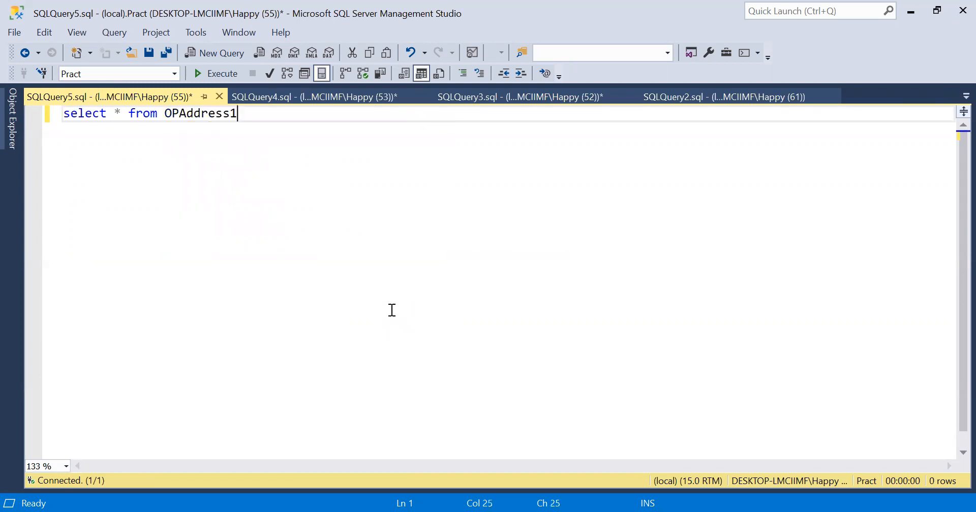
# - Duplicate the select line for the OPAddress2 table, execute both queries and look through the result rows
pyautogui.hotkey('ctrl', 'a')
pyautogui.hotkey('ctrl', 'c')
pyautogui.click(392, 310)
pyautogui.press('Return')
pyautogui.hotkey('ctrl', 'v')
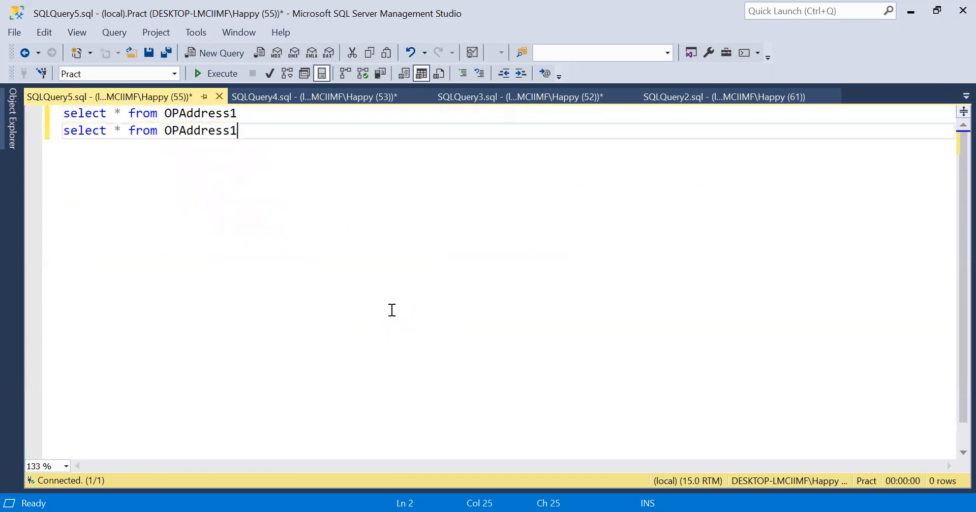
pyautogui.press('BackSpace')
pyautogui.write('2')
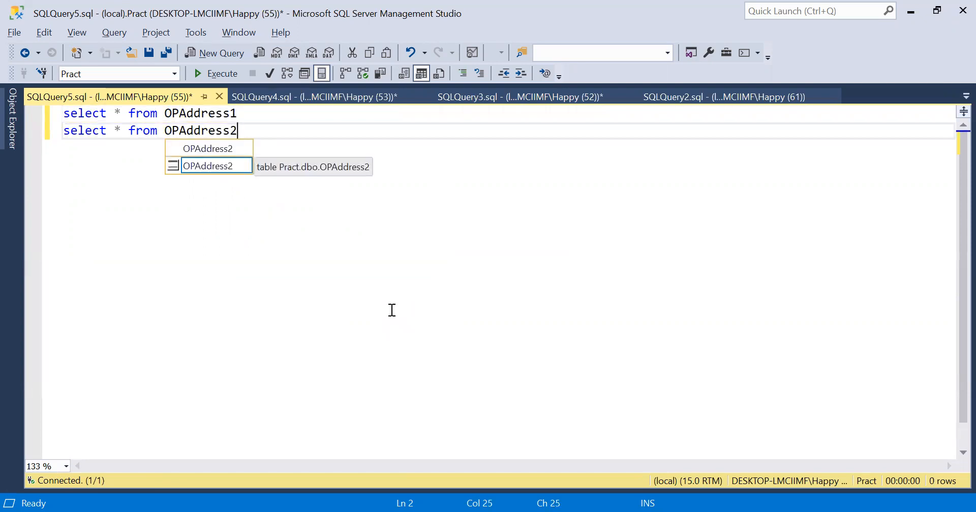
pyautogui.press('F5')
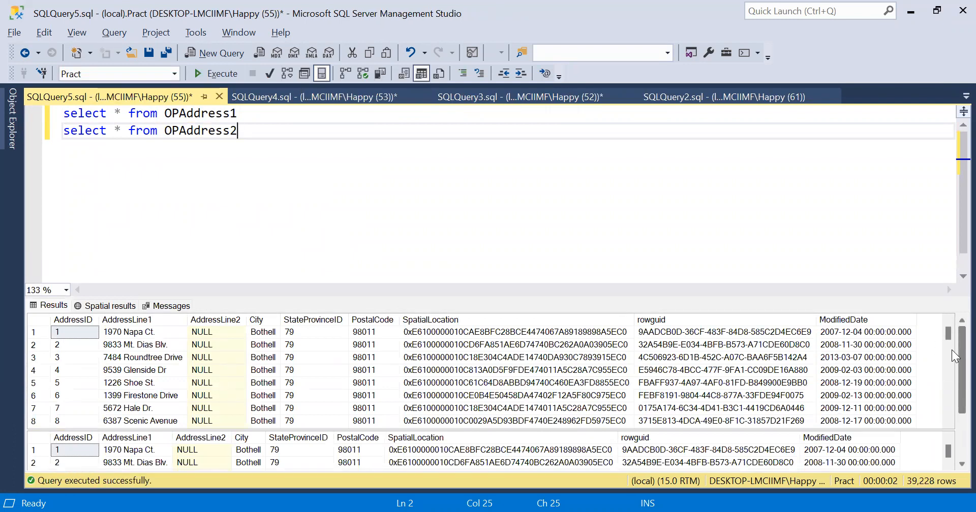
pyautogui.scroll(-3, 954, 356)
pyautogui.scroll(3, 953, 377)
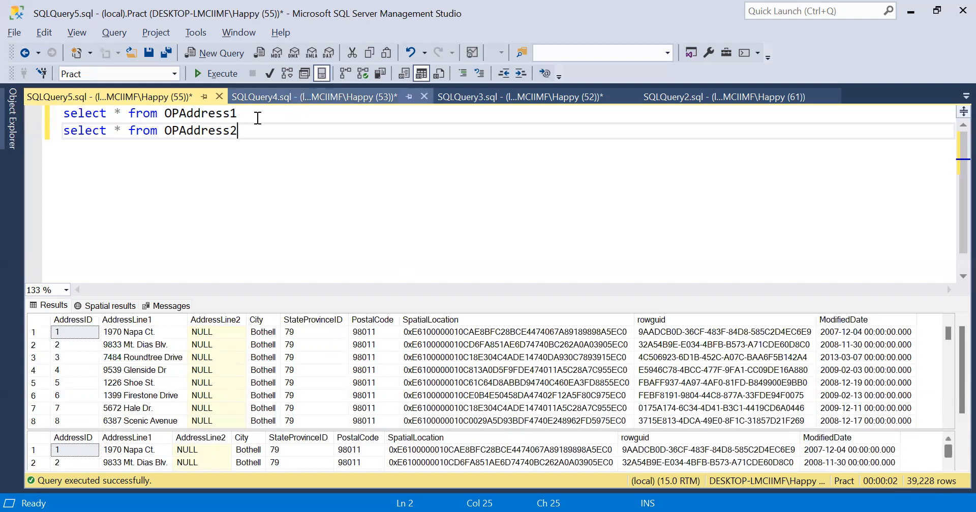
# - Execute the OPAddress1 query and the OPAddress2 query separately to check the row count of each table
pyautogui.moveTo(258, 115); pyautogui.dragTo(25, 114)
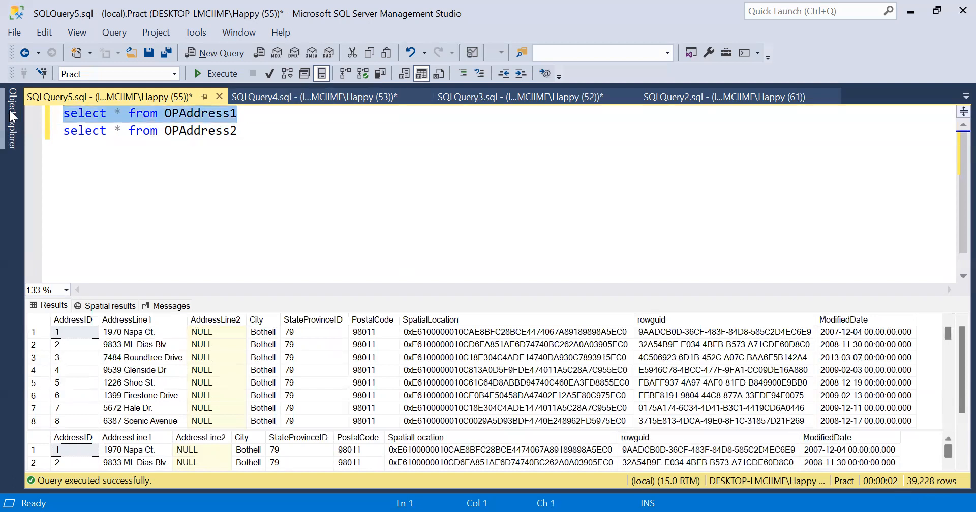
pyautogui.press('F5')
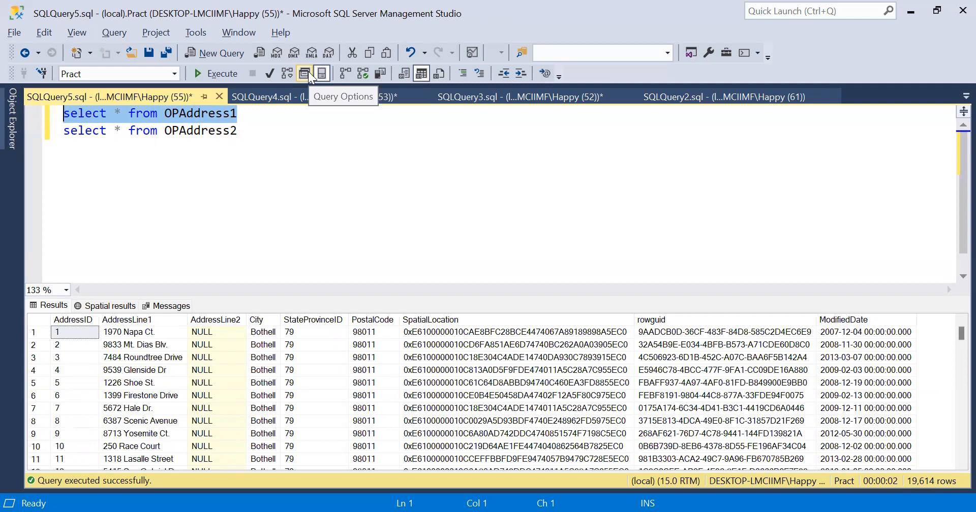
pyautogui.click(283, 130)
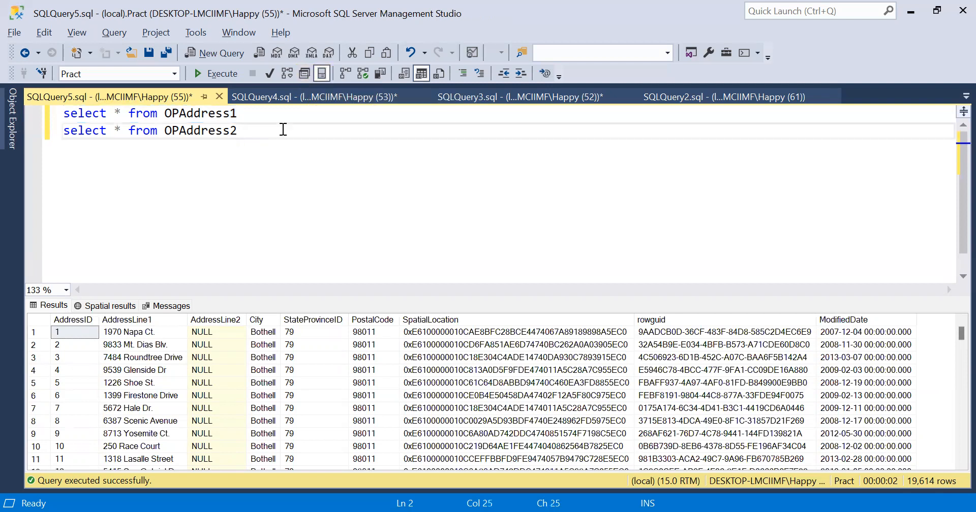
pyautogui.moveTo(283, 130); pyautogui.dragTo(27, 125)
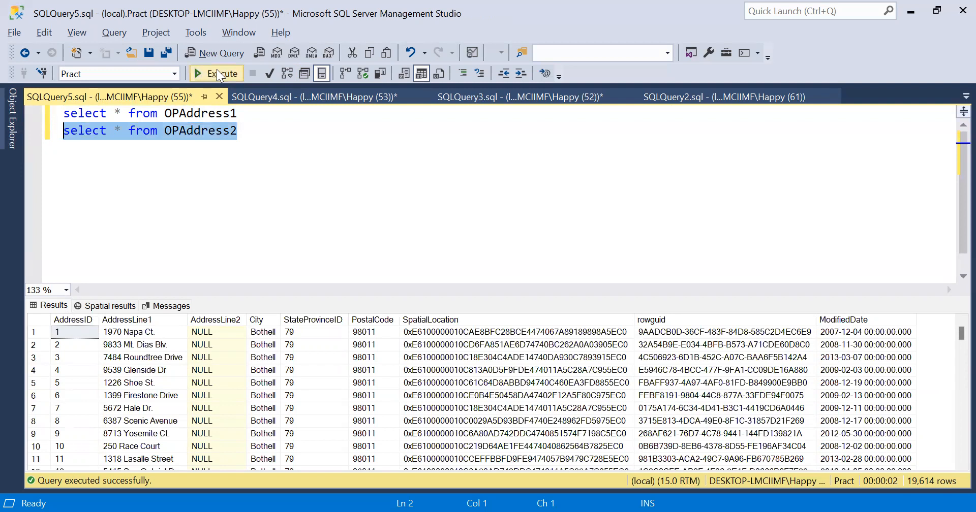
pyautogui.click(218, 71)
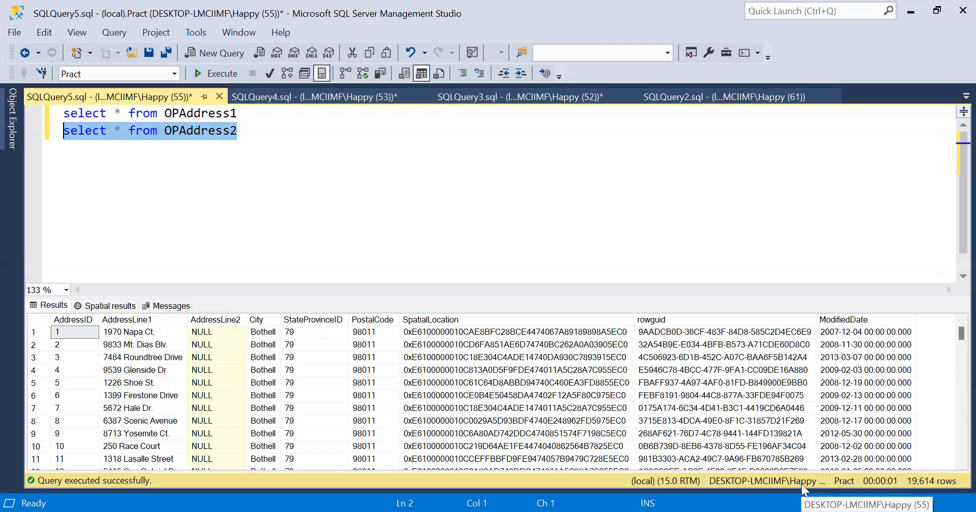
# - Execute both select queries together to check the combined row count, restoring the accidentally overwritten OPAddress1 and OPAddress2 query text
pyautogui.click(412, 207)
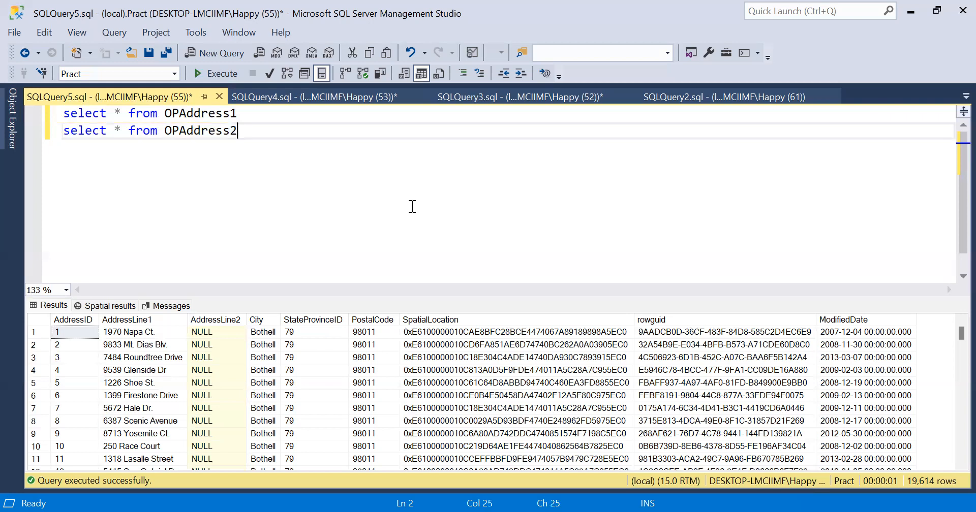
pyautogui.hotkey('ctrl', 'a')
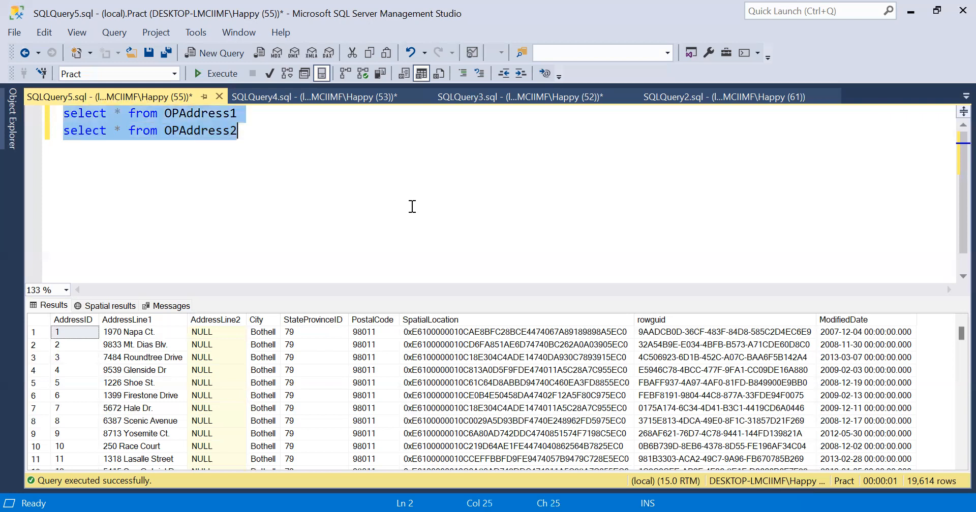
pyautogui.press('F5')
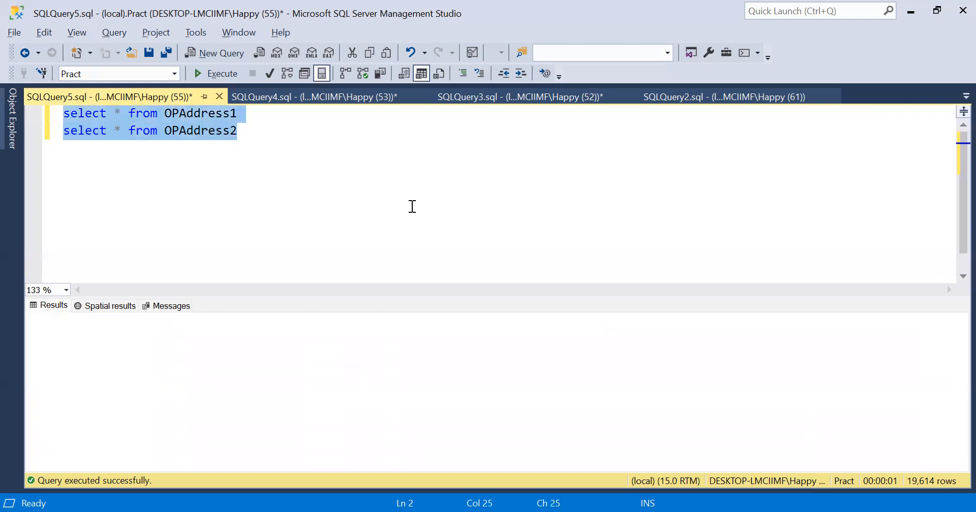
pyautogui.write('a')
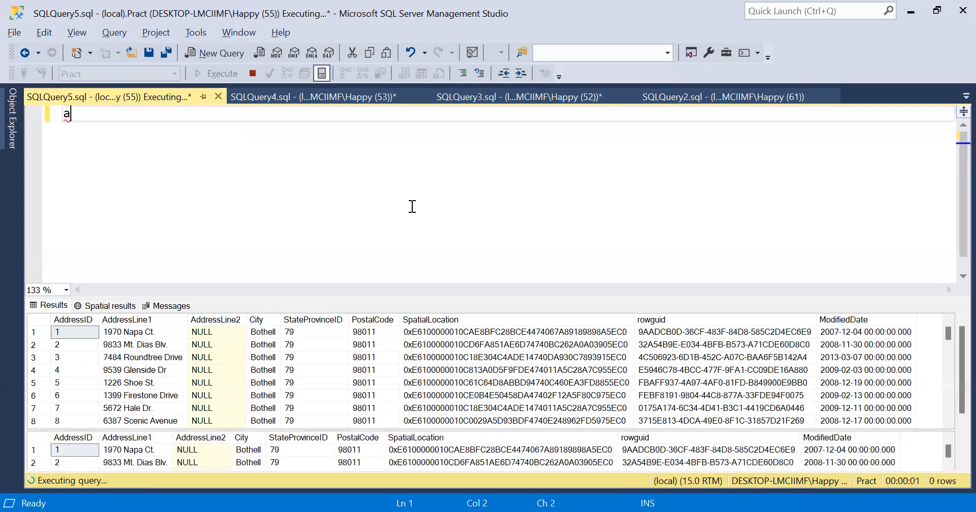
pyautogui.hotkey('ctrl', 'z')
pyautogui.hotkey('ctrl', 'z')
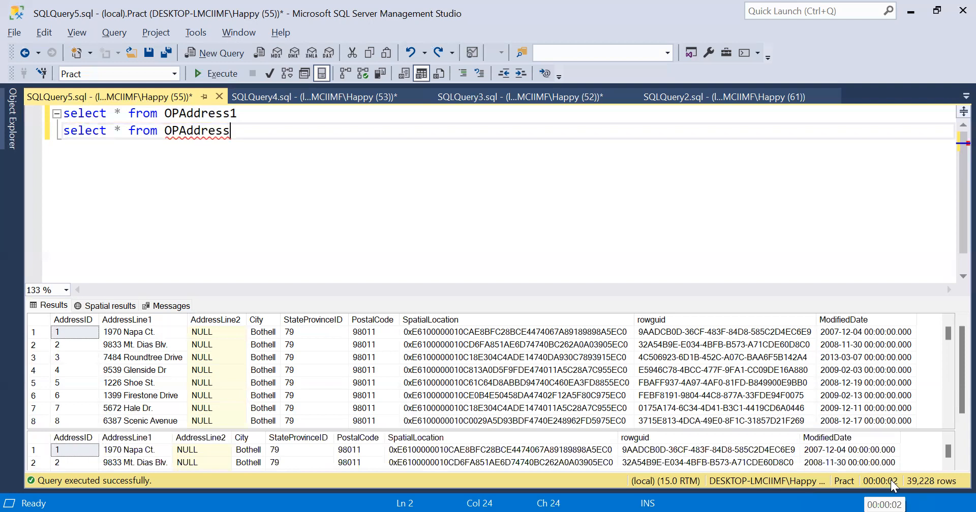
pyautogui.write('2')
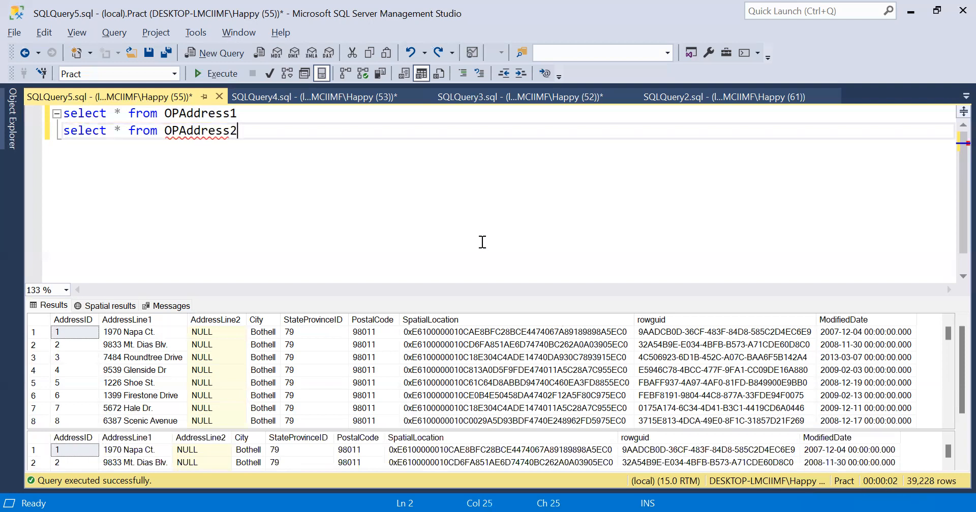
pyautogui.press('F5')
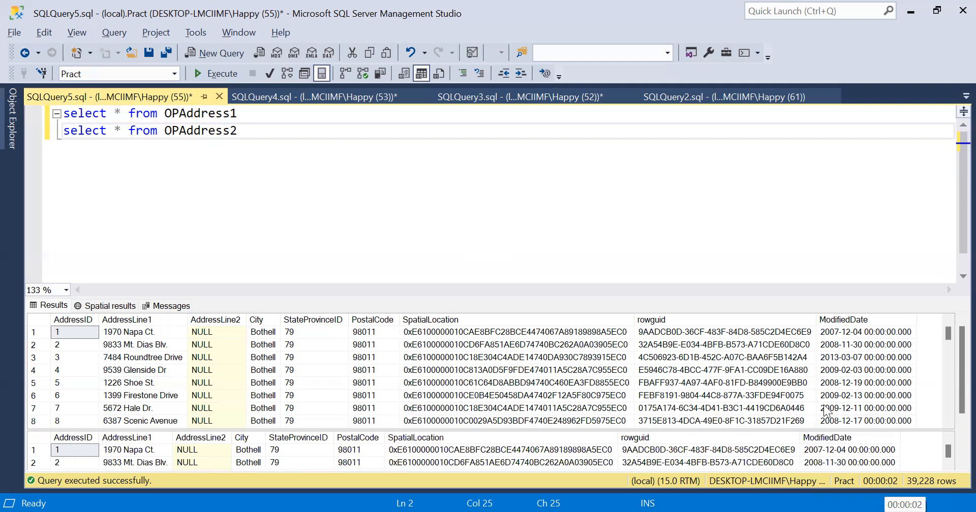
# - Switch back to Visual Studio and stop debugging the package to return the data flow to design mode
pyautogui.click(915, 10)
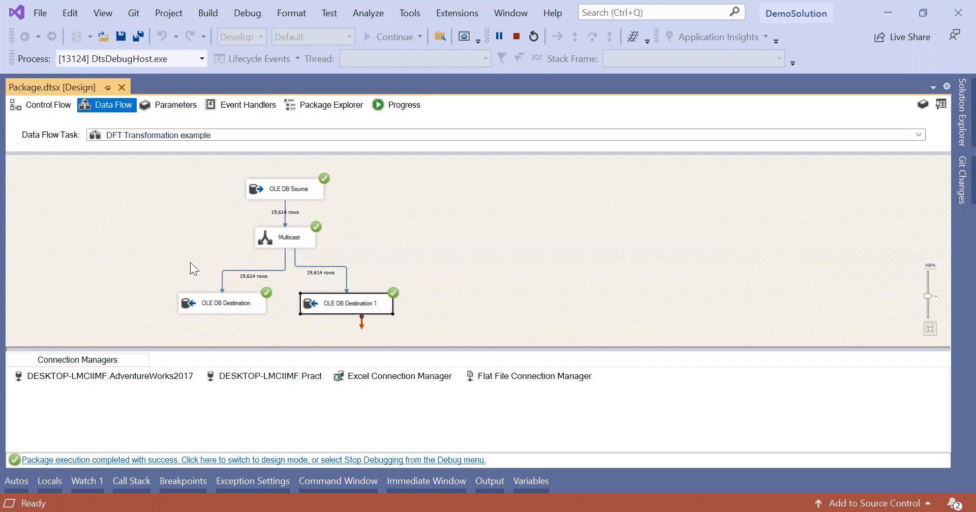
pyautogui.click(516, 37)
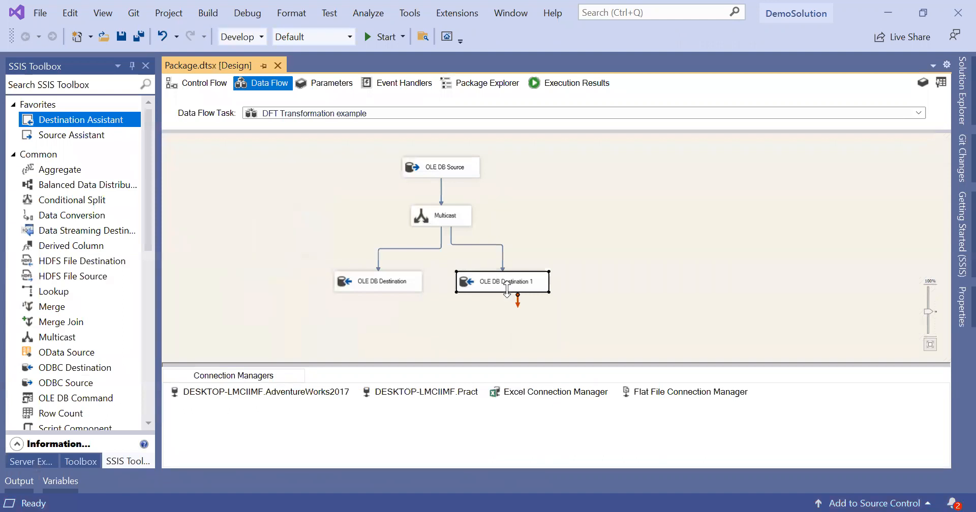
pyautogui.click(507, 285)
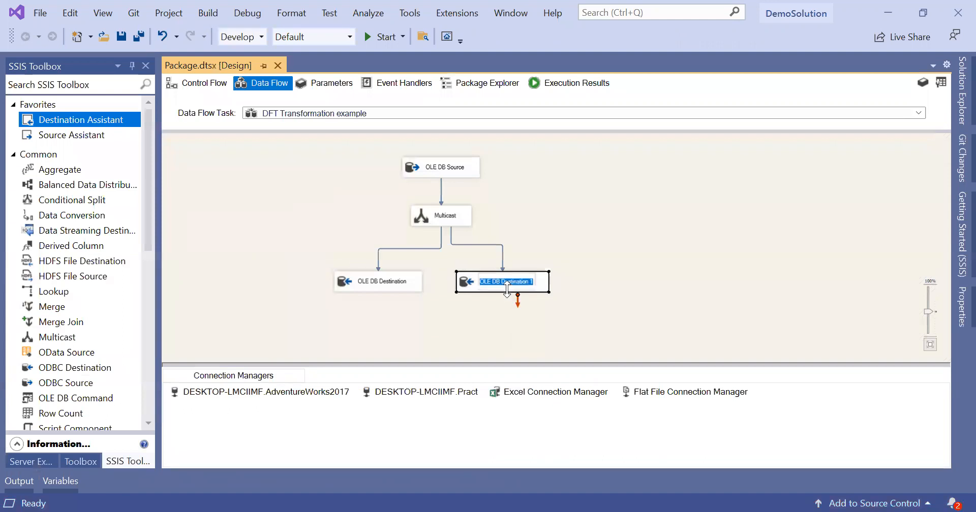
pyautogui.click(403, 290)
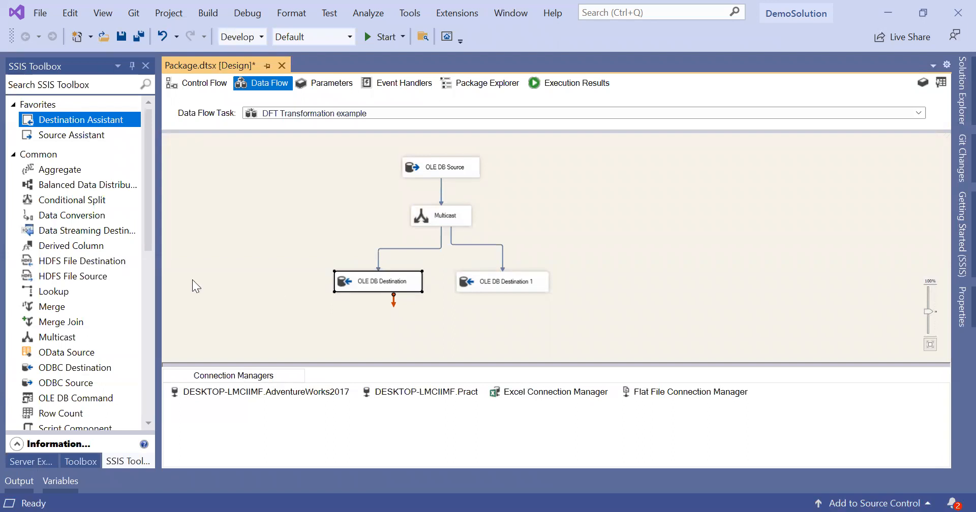
# - Add a Union All transformation to the empty area beside the Multicast flow
pyautogui.click(150, 319)
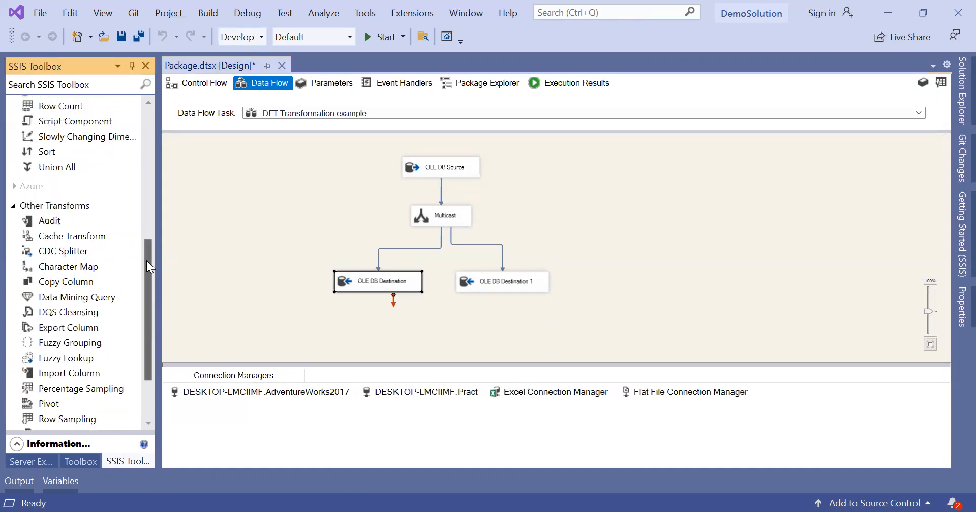
pyautogui.scroll(3, 147, 257)
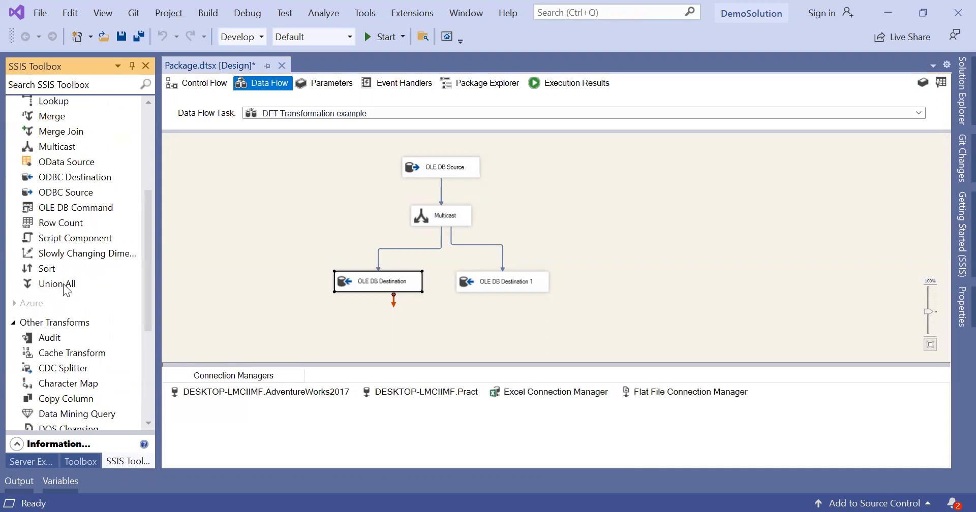
pyautogui.moveTo(64, 286); pyautogui.dragTo(708, 205)
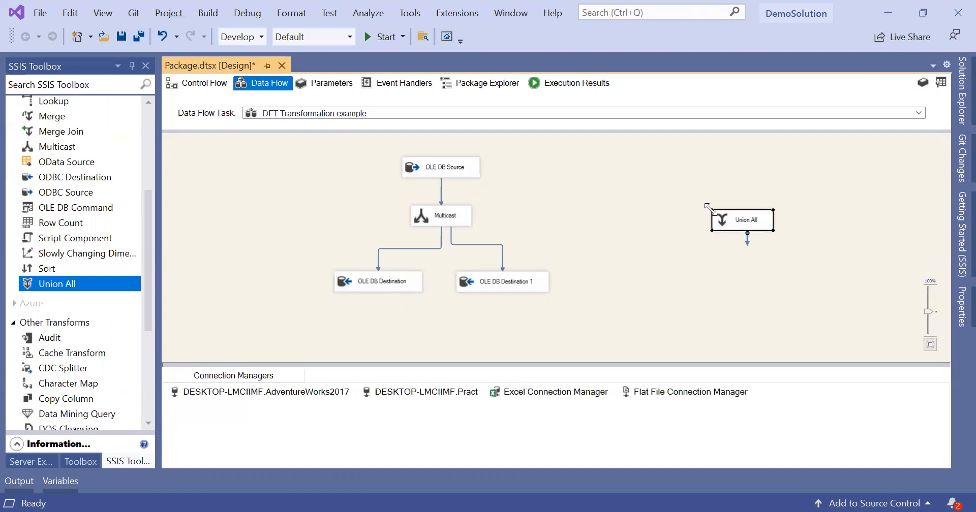
pyautogui.click(741, 224)
pyautogui.click(712, 219)
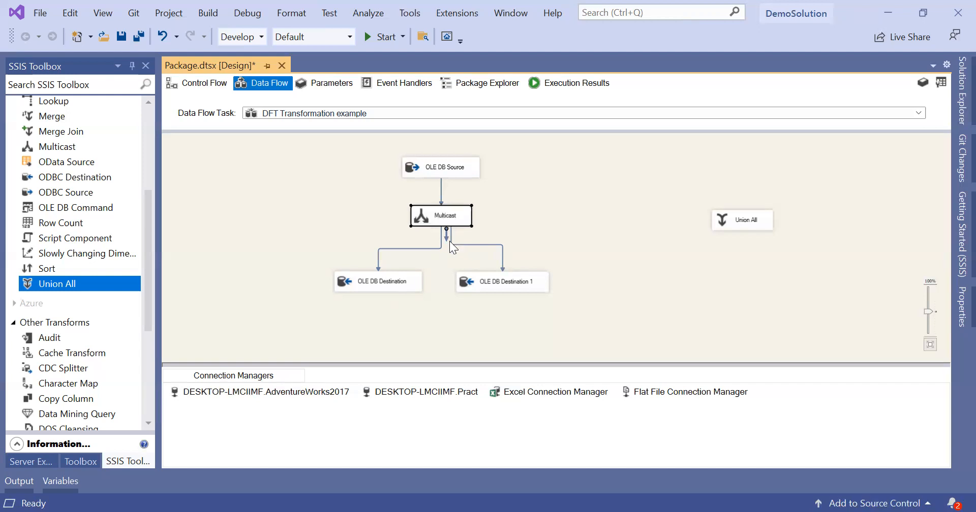
# - Add four Derived Column transformations around the two OLE DB destinations below the Multicast
pyautogui.moveTo(436, 321); pyautogui.dragTo(436, 324)
pyautogui.moveTo(435, 323); pyautogui.dragTo(436, 328)
pyautogui.click(147, 160)
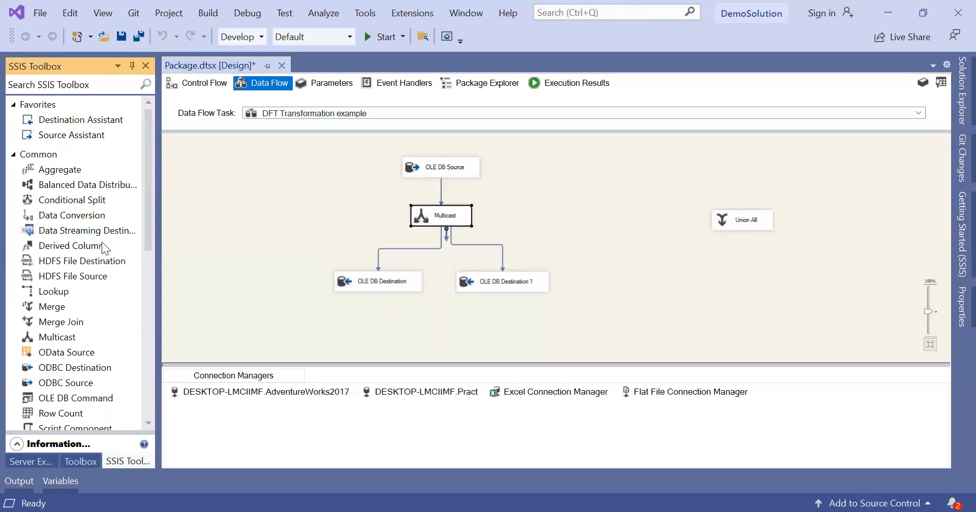
pyautogui.moveTo(101, 245); pyautogui.dragTo(363, 330)
pyautogui.moveTo(113, 246); pyautogui.dragTo(532, 335)
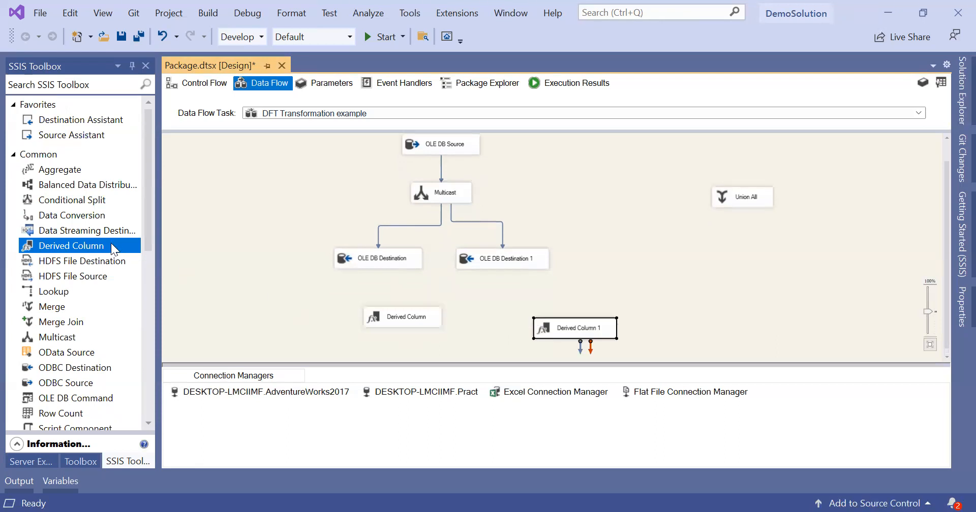
pyautogui.moveTo(111, 244); pyautogui.dragTo(248, 256)
pyautogui.moveTo(84, 245); pyautogui.dragTo(653, 273)
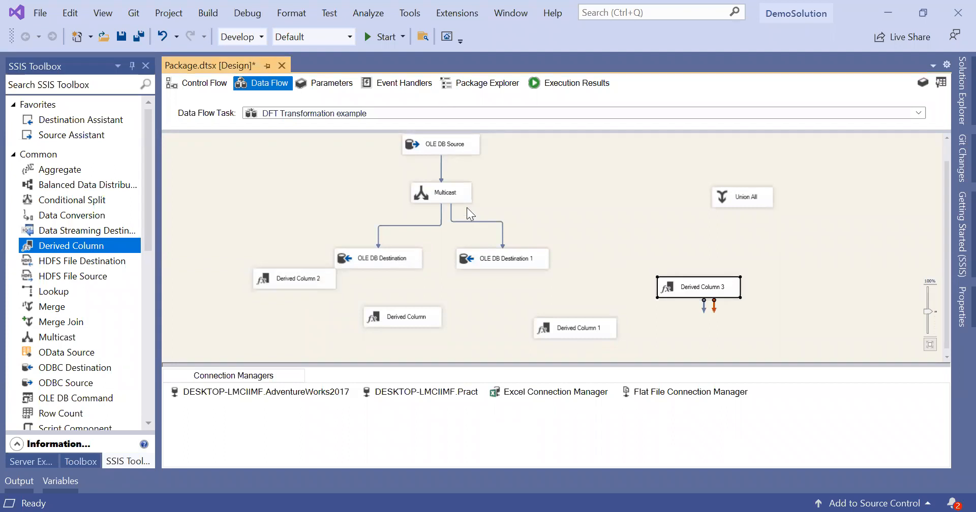
# - Connect the Multicast to Derived Column 2, Derived Column and Derived Column 1, moving OLE DB Destination down slightly
pyautogui.click(444, 198)
pyautogui.moveTo(445, 215); pyautogui.dragTo(285, 271)
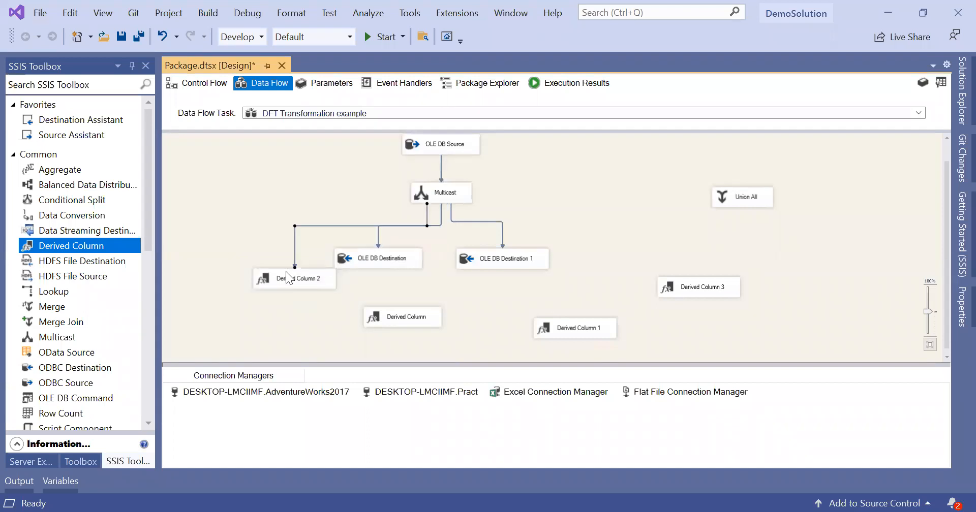
pyautogui.click(405, 259)
pyautogui.moveTo(406, 282); pyautogui.dragTo(414, 278)
pyautogui.click(447, 198)
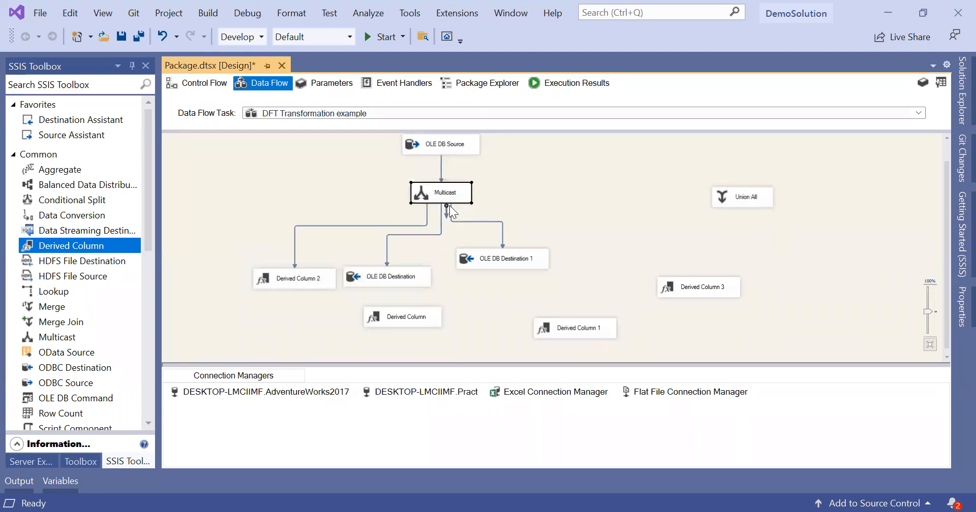
pyautogui.moveTo(444, 213)
pyautogui.mouseDown()
pyautogui.moveTo(432, 261)
pyautogui.moveTo(434, 311)
pyautogui.mouseUp()
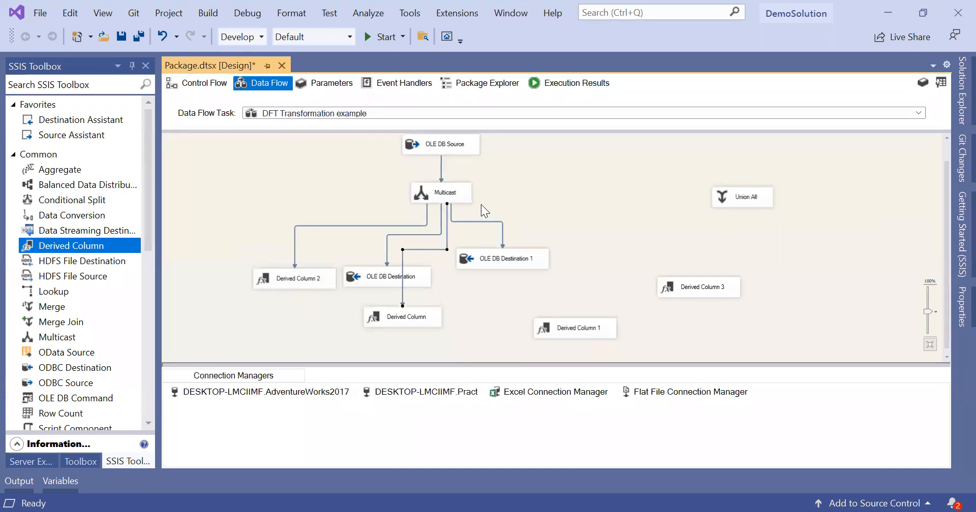
pyautogui.click(466, 197)
pyautogui.moveTo(446, 212); pyautogui.dragTo(588, 323)
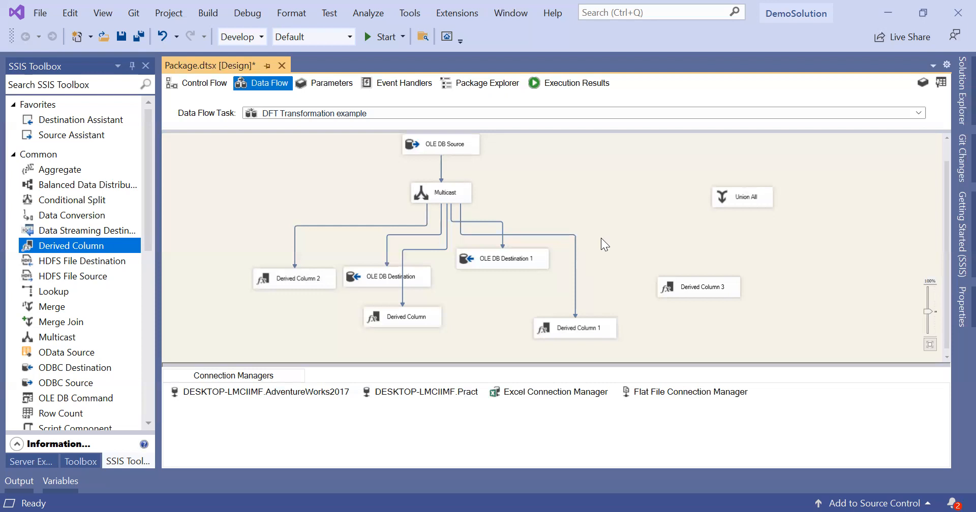
pyautogui.click(748, 199)
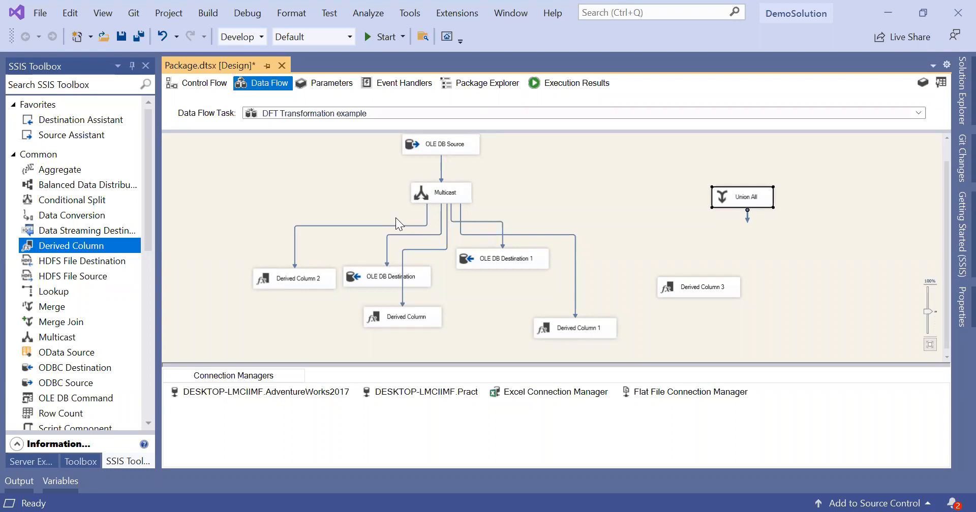
# - Delete Derived Column, Derived Column 1 and Derived Column 2 from the data flow
pyautogui.click(409, 315)
pyautogui.press('Delete')
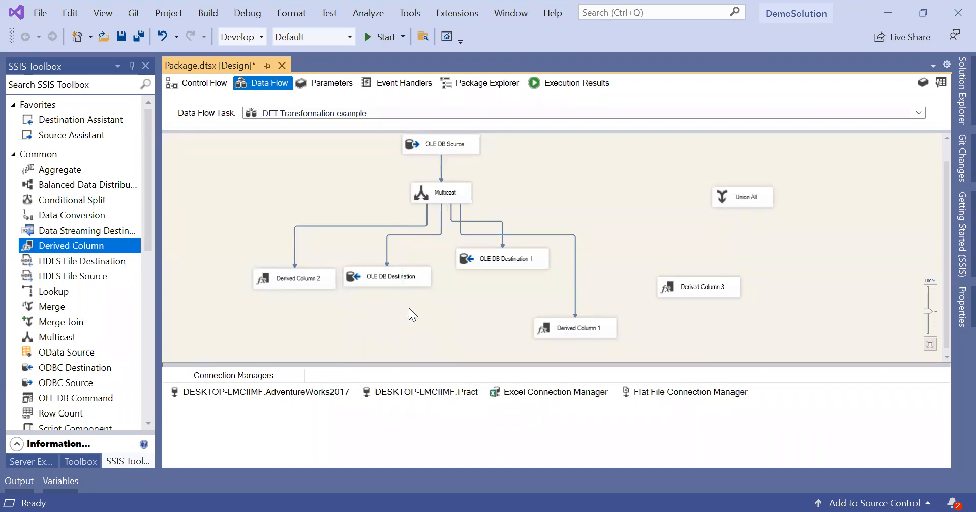
pyautogui.click(576, 322)
pyautogui.press('Delete')
pyautogui.click(263, 308)
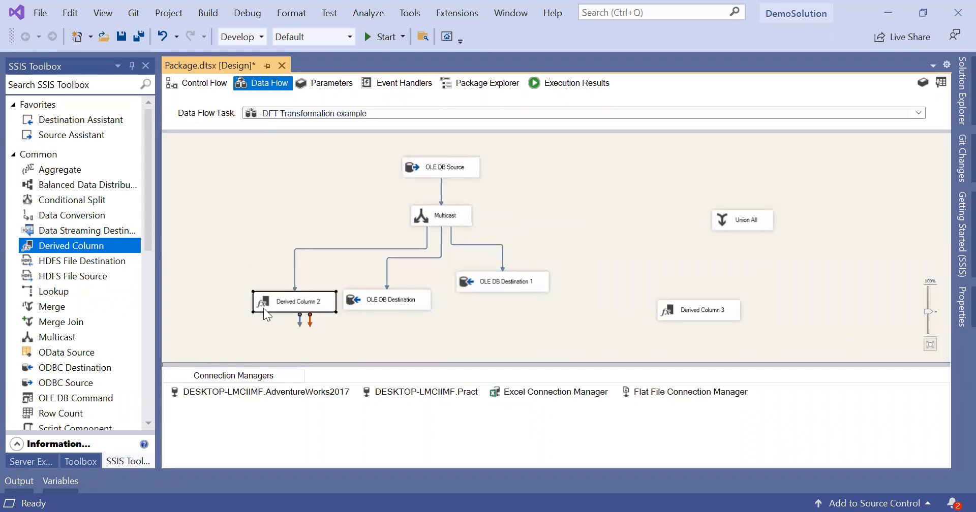
pyautogui.press('Delete')
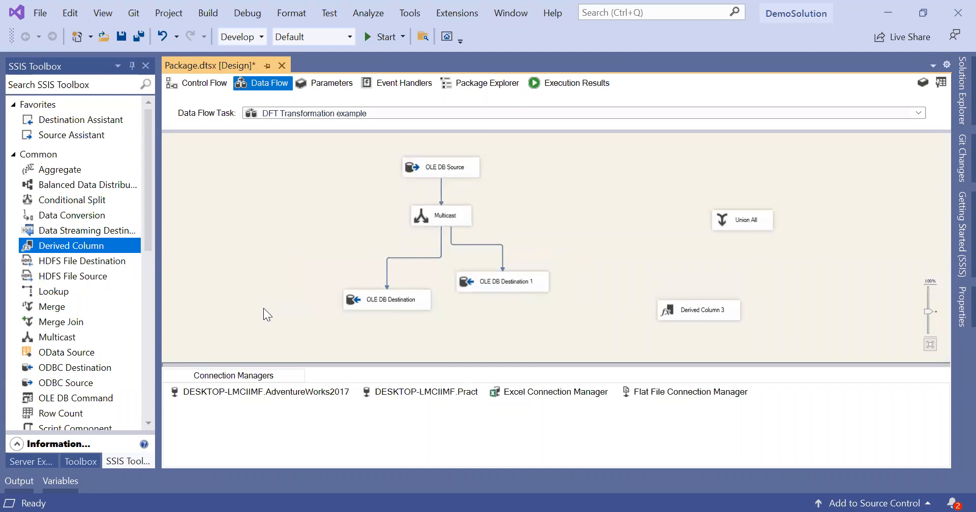
# - Spread OLE DB Destination and OLE DB Destination 1 farther apart beneath the Multicast
pyautogui.moveTo(489, 284); pyautogui.dragTo(513, 303)
pyautogui.moveTo(413, 296); pyautogui.dragTo(371, 276)
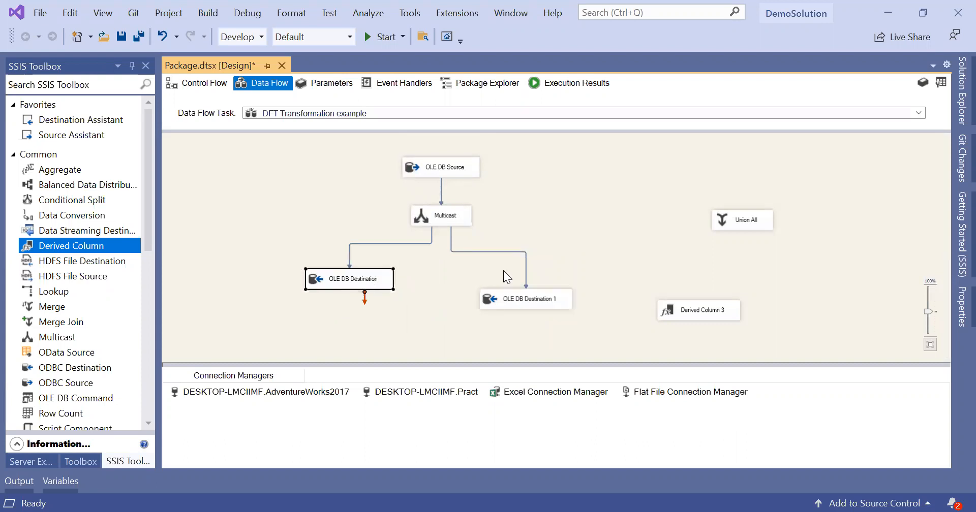
pyautogui.moveTo(525, 300); pyautogui.dragTo(521, 282)
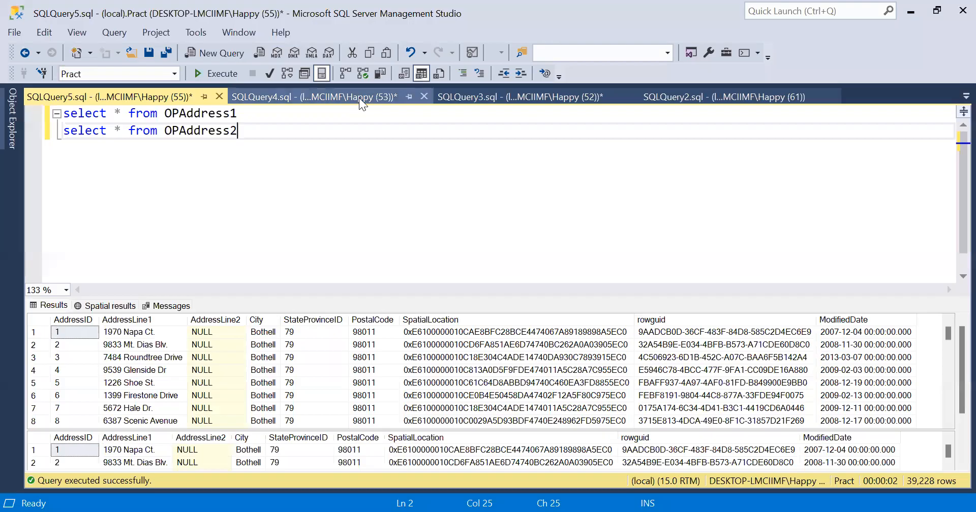
# - In SQL Server Management Studio, change the CREATE TABLE script's table name to OPAddress3 and execute it, then return to Visual Studio
pyautogui.click(359, 97)
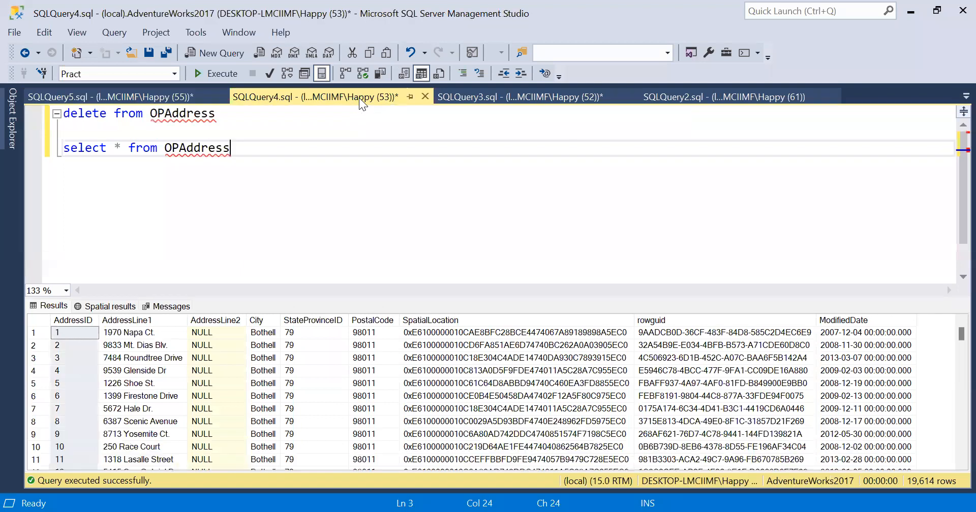
pyautogui.click(475, 96)
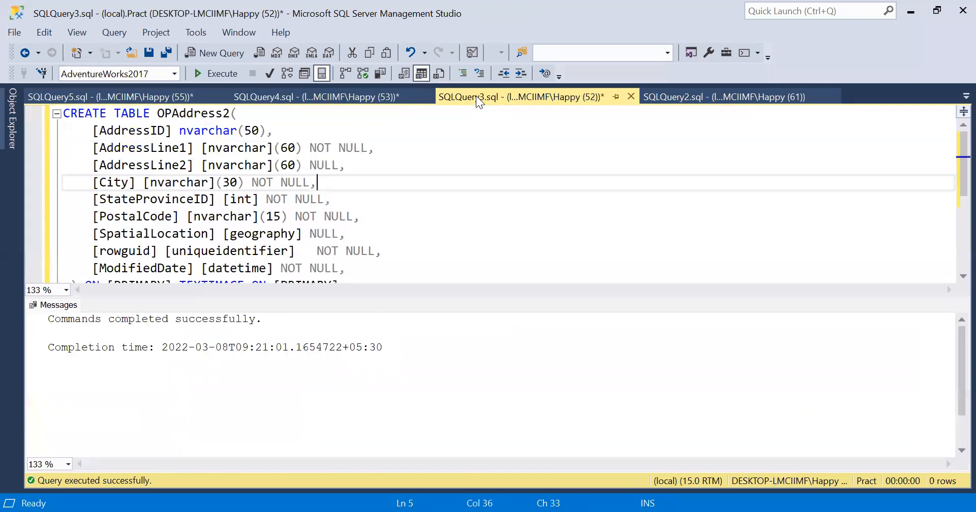
pyautogui.click(230, 116)
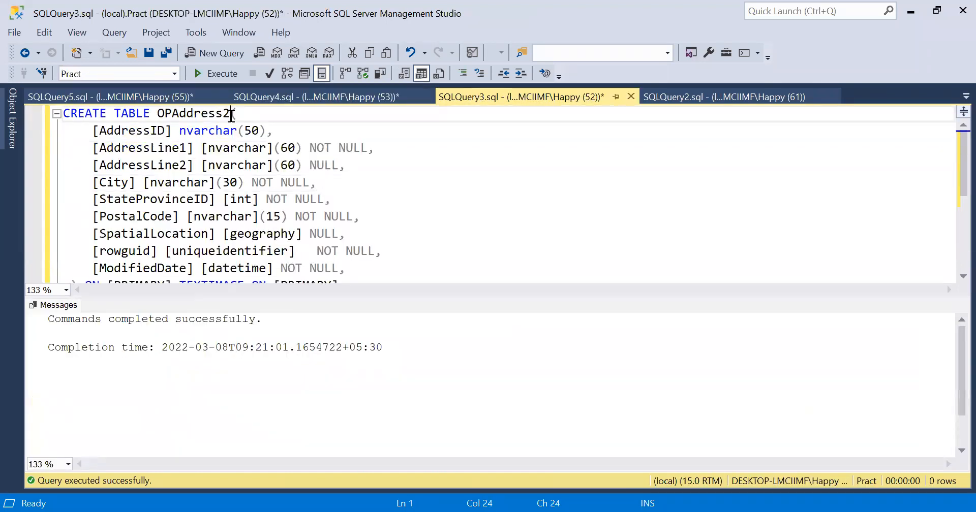
pyautogui.press('Delete')
pyautogui.write('3')
pyautogui.hotkey('alt', 'x')
pyautogui.click(157, 98)
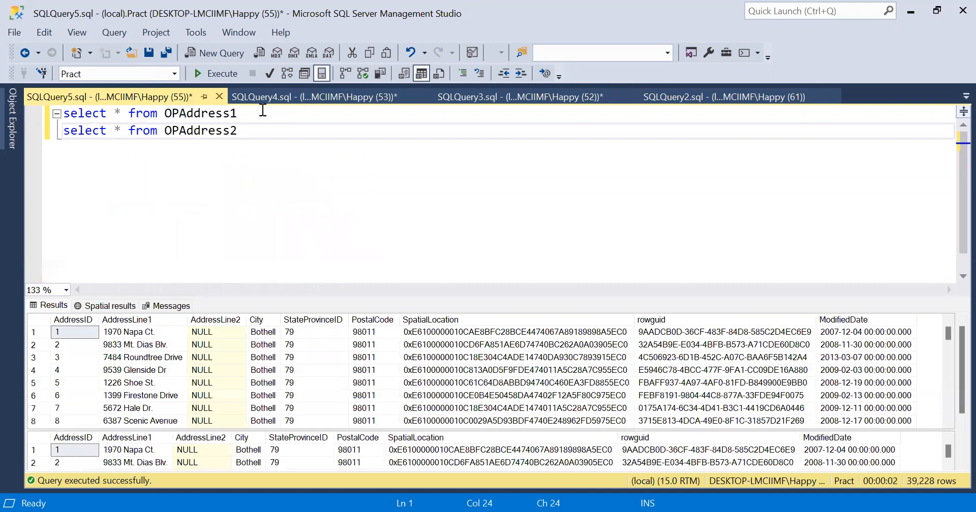
pyautogui.click(915, 12)
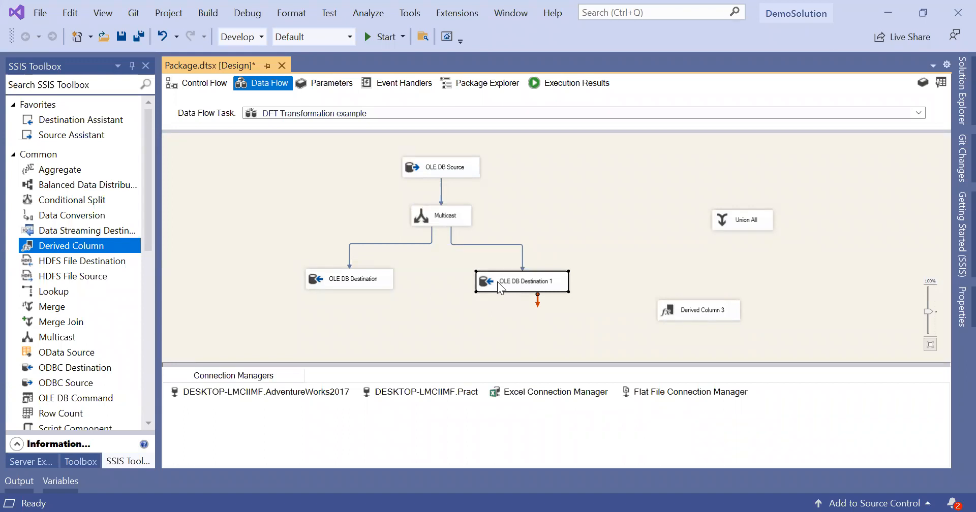
# - Delete the unconnected Derived Column 3 and move Union All below and between the two OLE DB destinations
pyautogui.click(719, 319)
pyautogui.press('Delete')
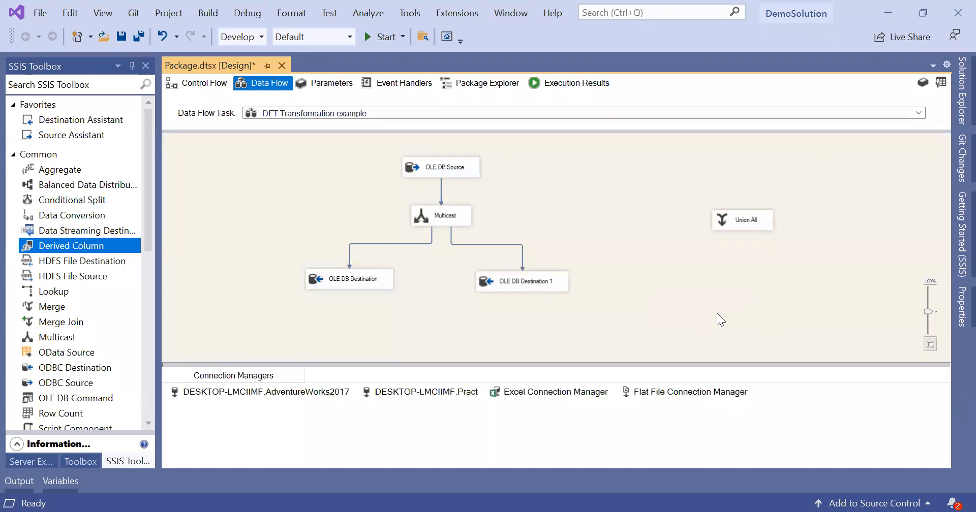
pyautogui.moveTo(755, 224); pyautogui.dragTo(433, 301)
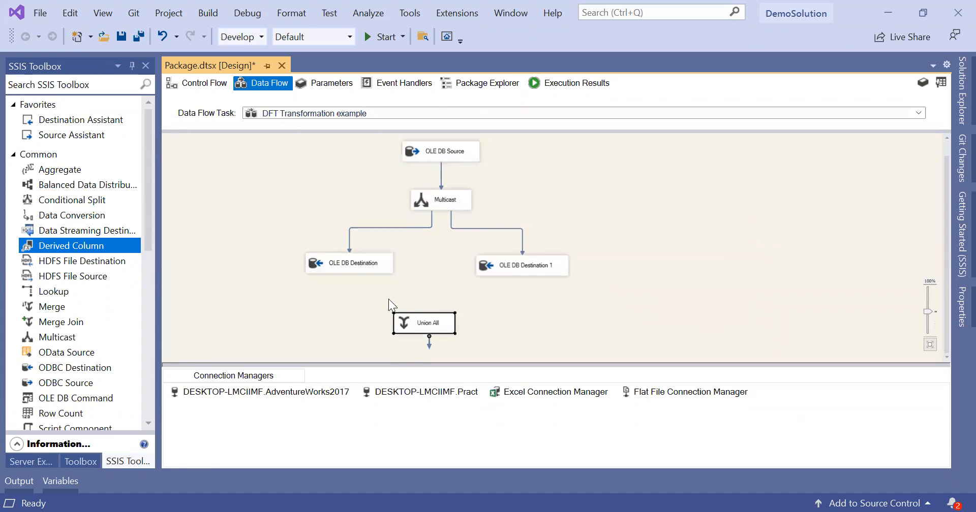
# - Delete OLE DB Destination and OLE DB Destination 1 from the data flow
pyautogui.click(354, 269)
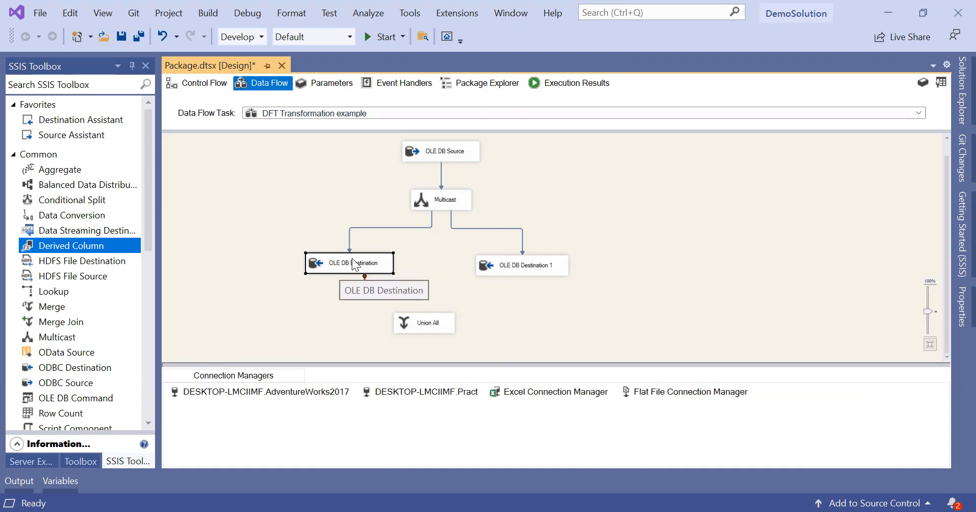
pyautogui.click(353, 277)
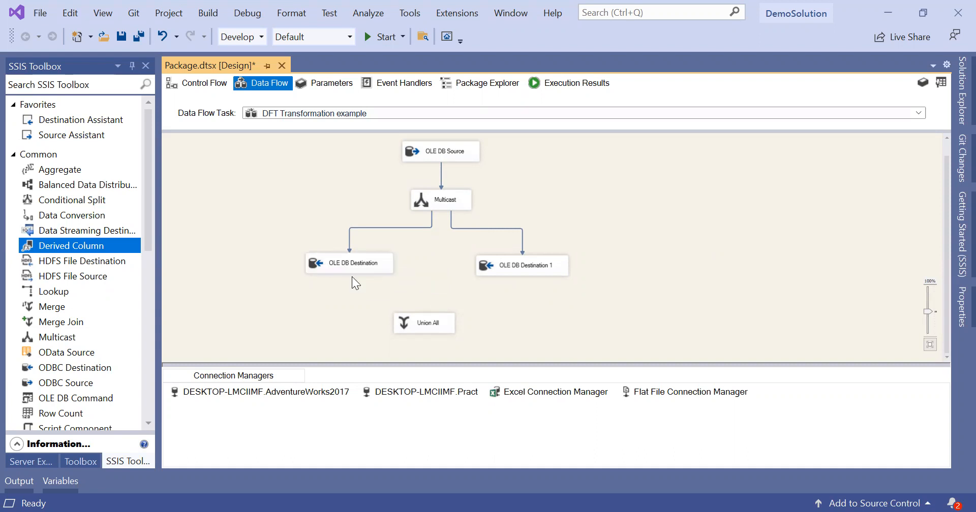
pyautogui.click(313, 264)
pyautogui.press('Delete')
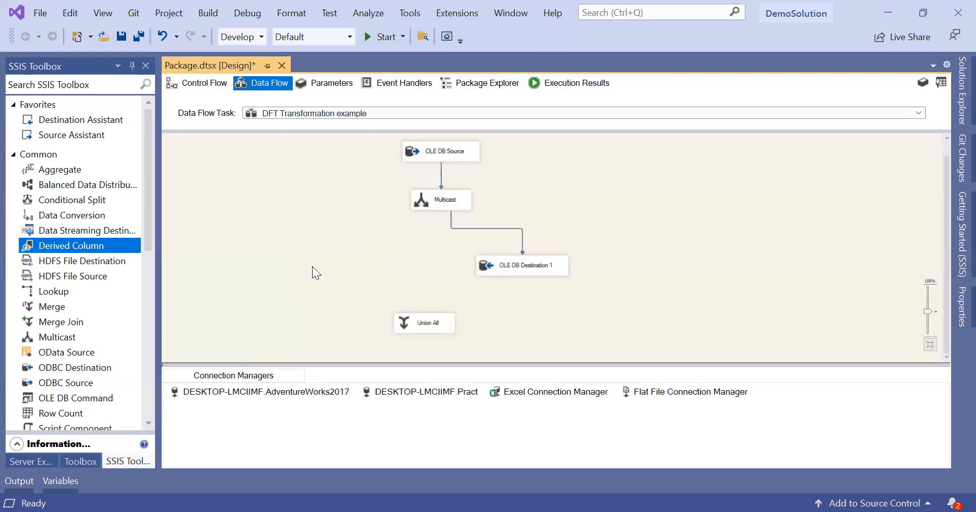
pyautogui.click(552, 266)
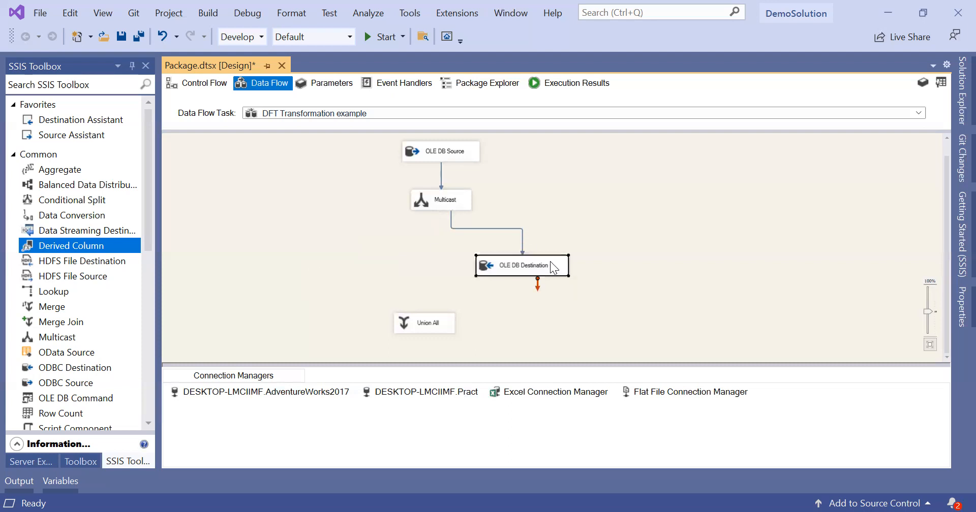
pyautogui.press('Delete')
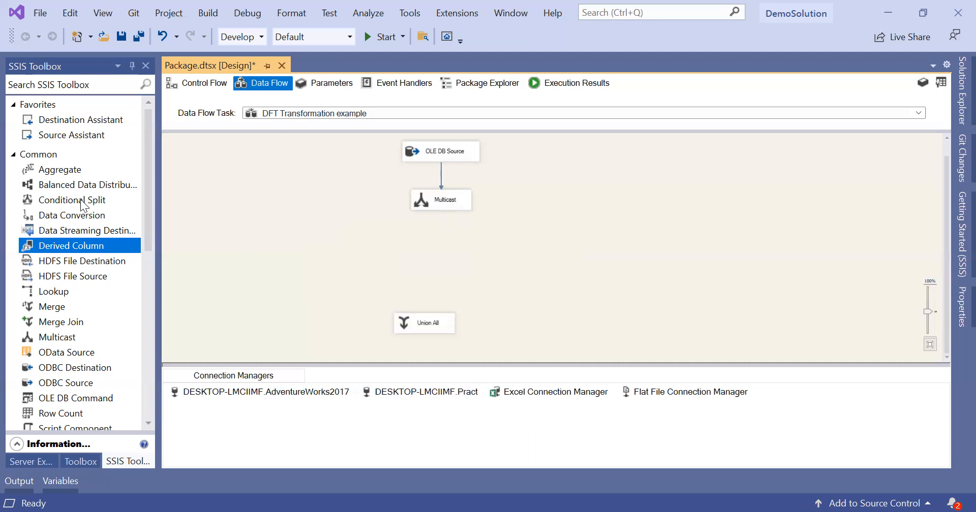
# - Add two Derived Column transformations, one on each side between the Multicast and Union All
pyautogui.moveTo(87, 244); pyautogui.dragTo(343, 245)
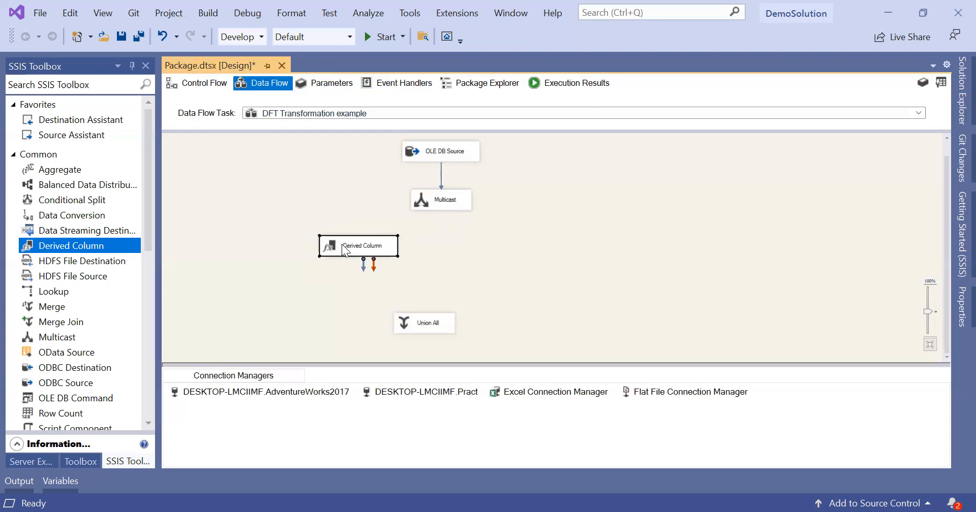
pyautogui.moveTo(96, 243); pyautogui.dragTo(532, 238)
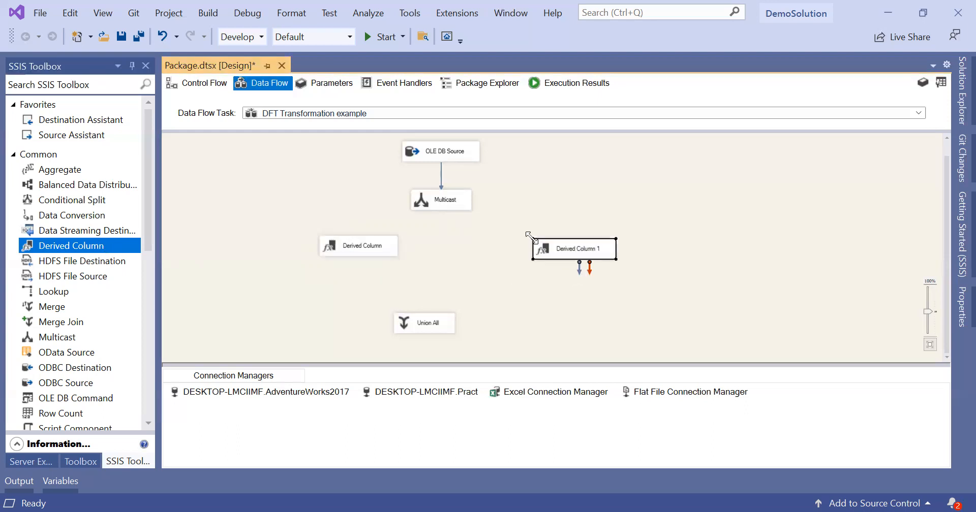
pyautogui.moveTo(353, 244); pyautogui.dragTo(324, 257)
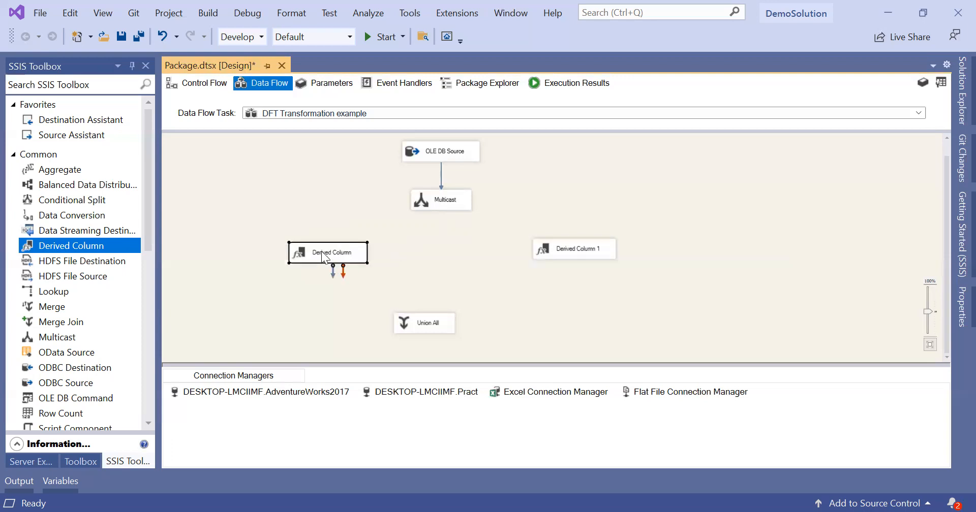
# - Connect the Multicast to both Derived Column transformations and move Derived Column 1 slightly lower
pyautogui.click(456, 200)
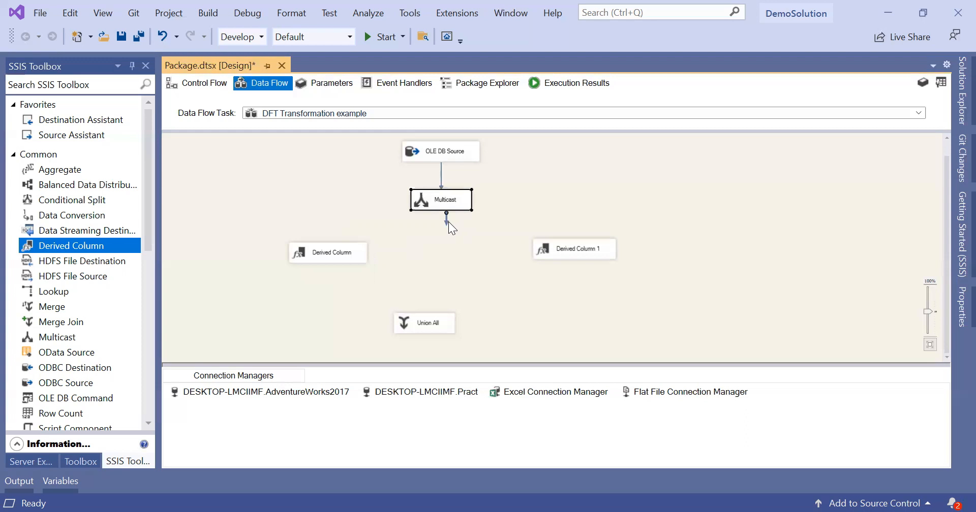
pyautogui.moveTo(445, 220); pyautogui.dragTo(330, 248)
pyautogui.click(330, 248)
pyautogui.click(440, 225)
pyautogui.click(445, 209)
pyautogui.moveTo(446, 221); pyautogui.dragTo(578, 240)
pyautogui.click(578, 240)
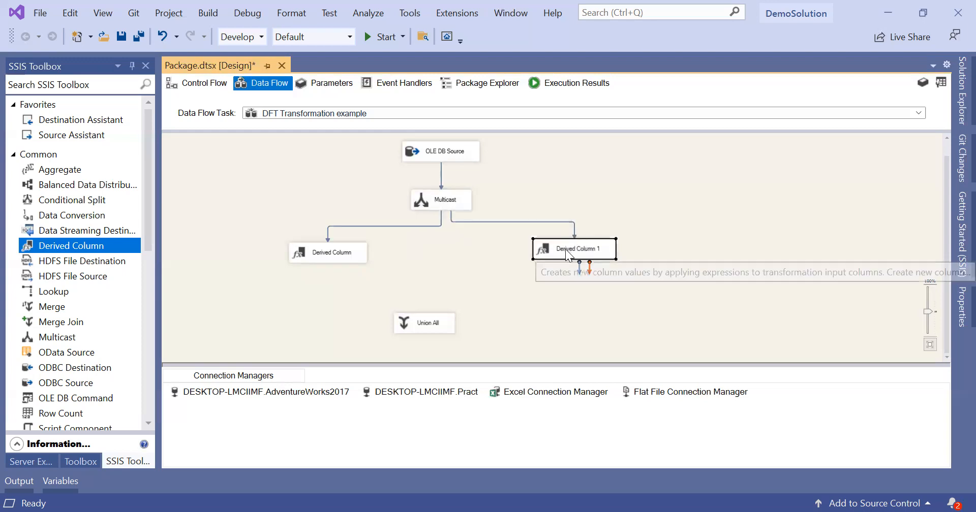
pyautogui.moveTo(565, 253); pyautogui.dragTo(566, 268)
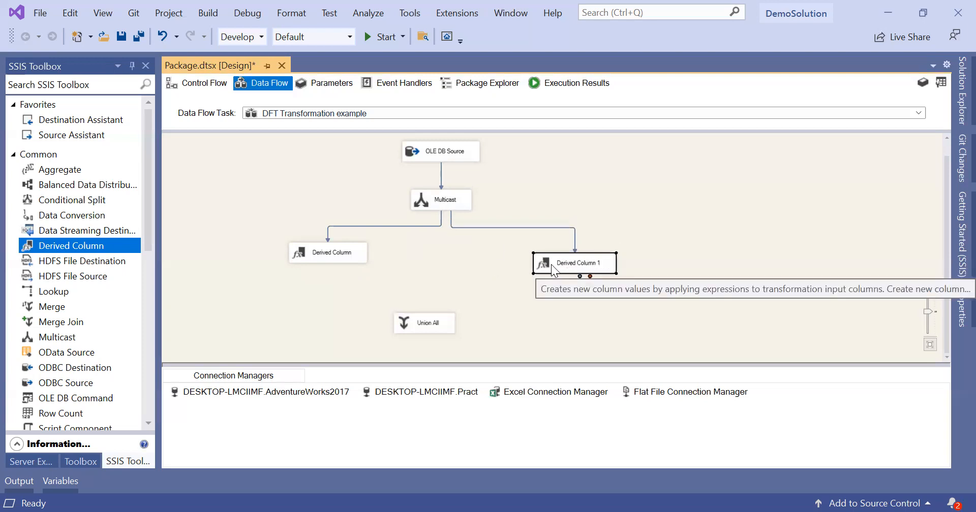
# - Connect the outputs of Derived Column 1 and Derived Column to the Union All transformation
pyautogui.moveTo(581, 288); pyautogui.dragTo(440, 317)
pyautogui.click(317, 257)
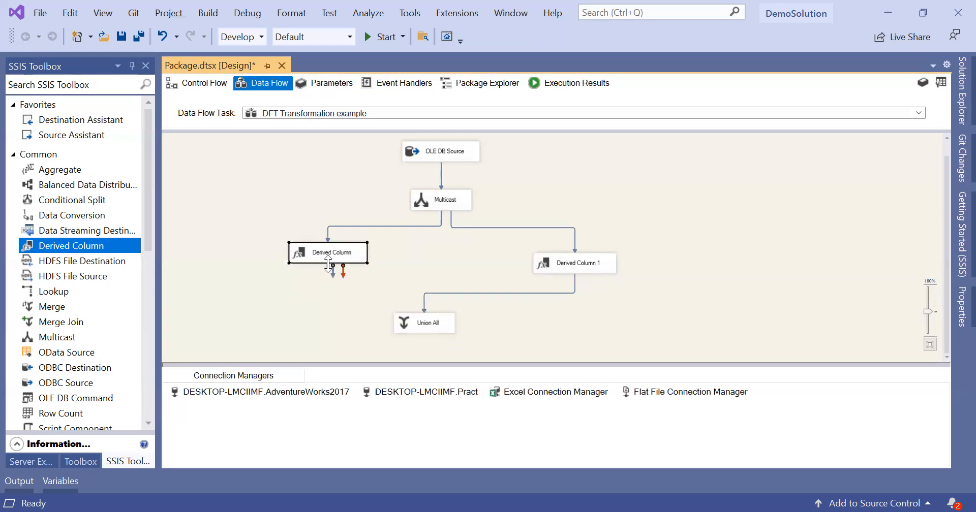
pyautogui.moveTo(333, 272); pyautogui.dragTo(416, 321)
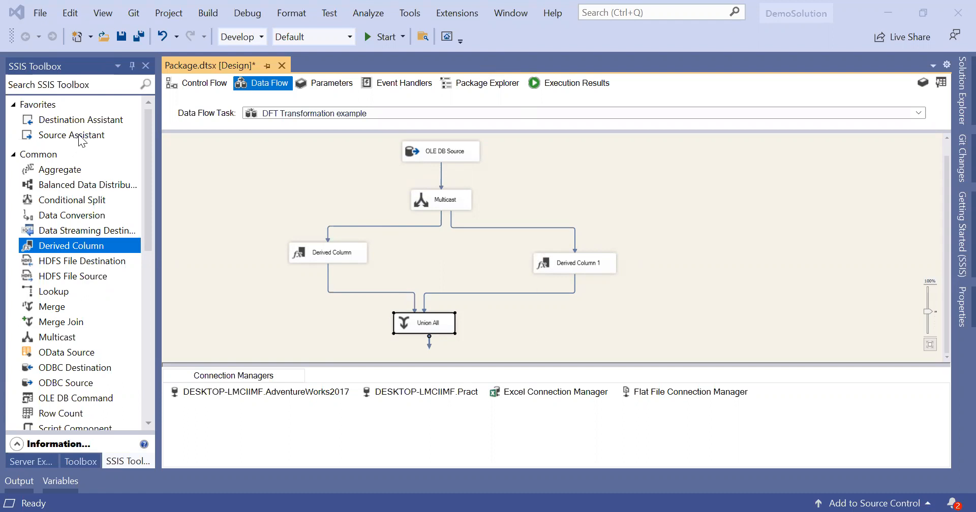
pyautogui.moveTo(87, 123); pyautogui.dragTo(235, 307)
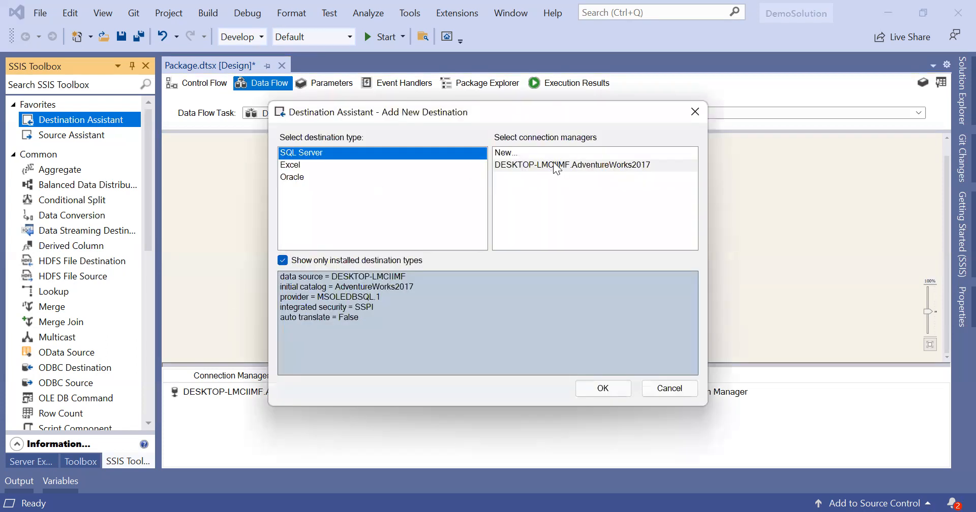
pyautogui.click(542, 151)
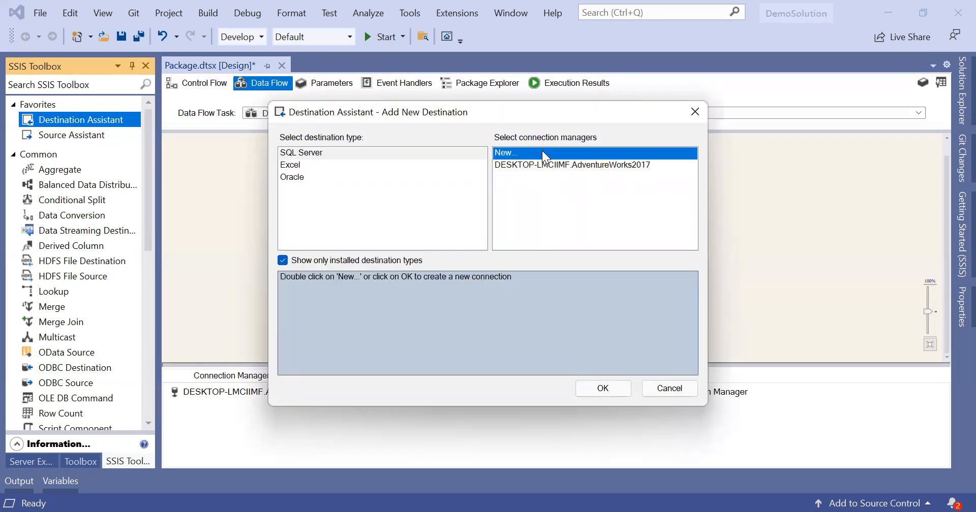
pyautogui.click(695, 112)
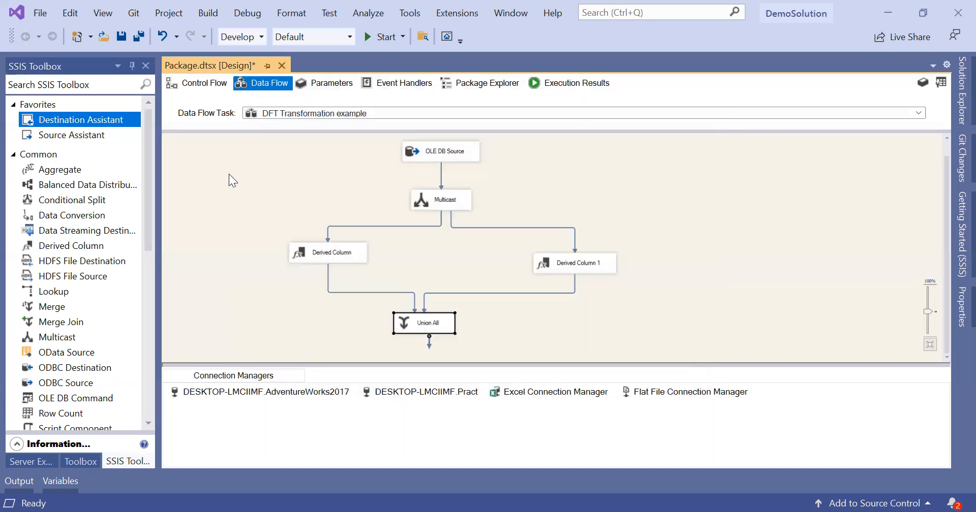
# - Add a SQL Server destination on the DESKTOP-LMCIIMF.AdventureWorks2017 connection beside Union All and connect Union All to it
pyautogui.doubleClick(111, 121)
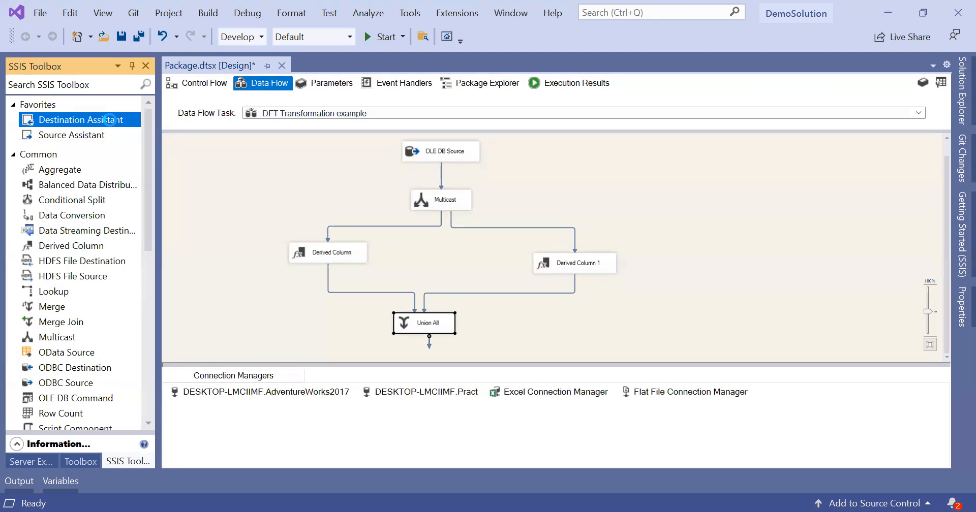
pyautogui.click(592, 168)
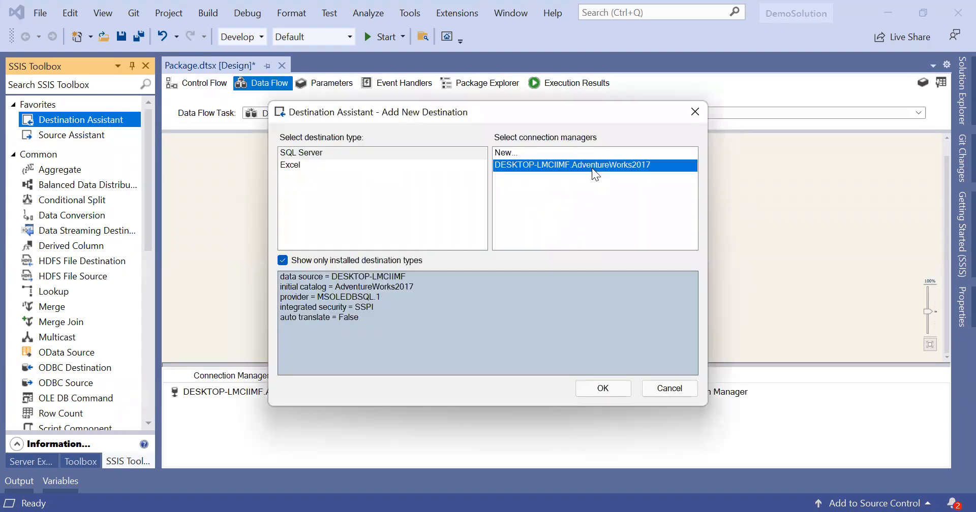
pyautogui.click(607, 392)
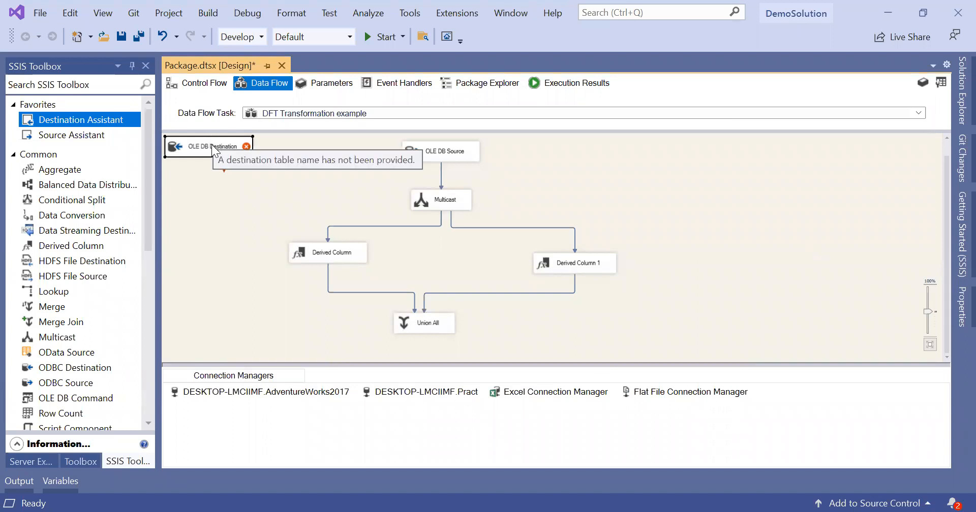
pyautogui.moveTo(638, 307); pyautogui.dragTo(772, 372)
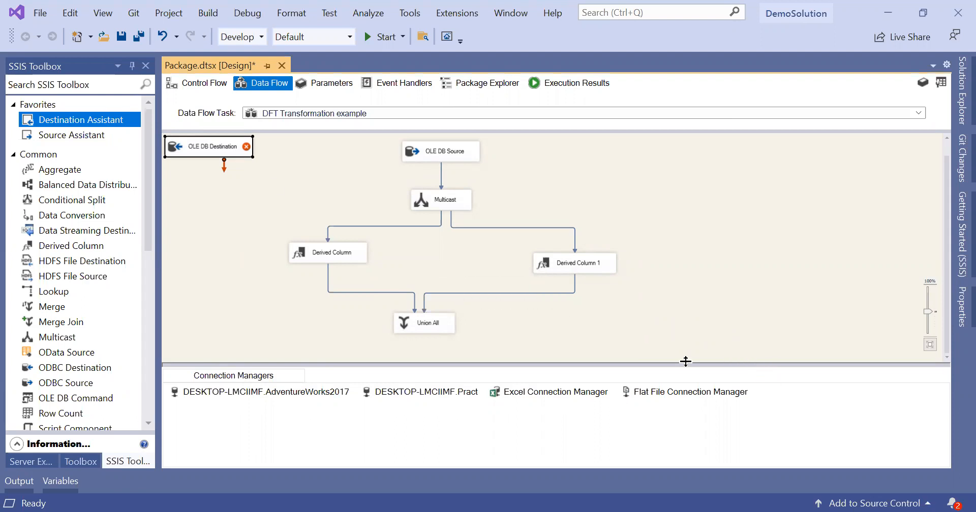
pyautogui.moveTo(213, 149); pyautogui.dragTo(662, 327)
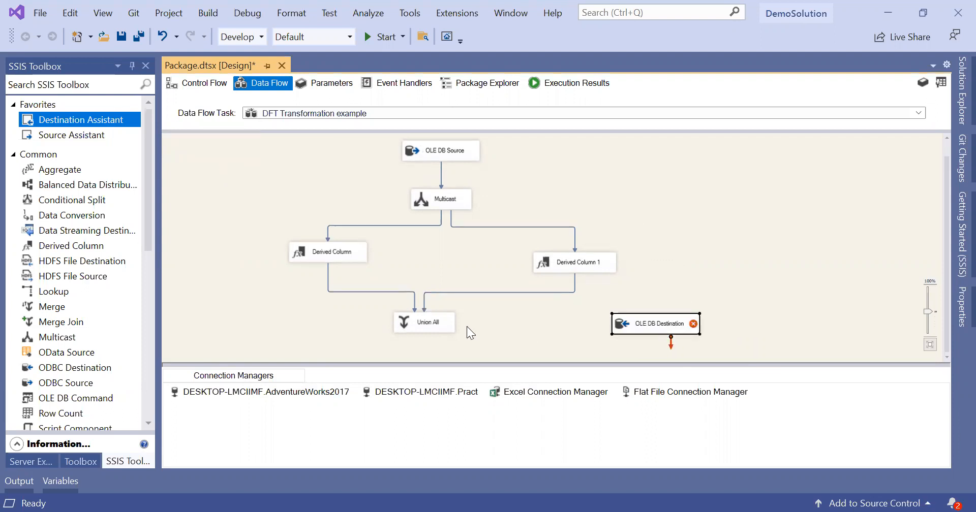
pyautogui.click(437, 322)
pyautogui.moveTo(429, 343); pyautogui.dragTo(614, 322)
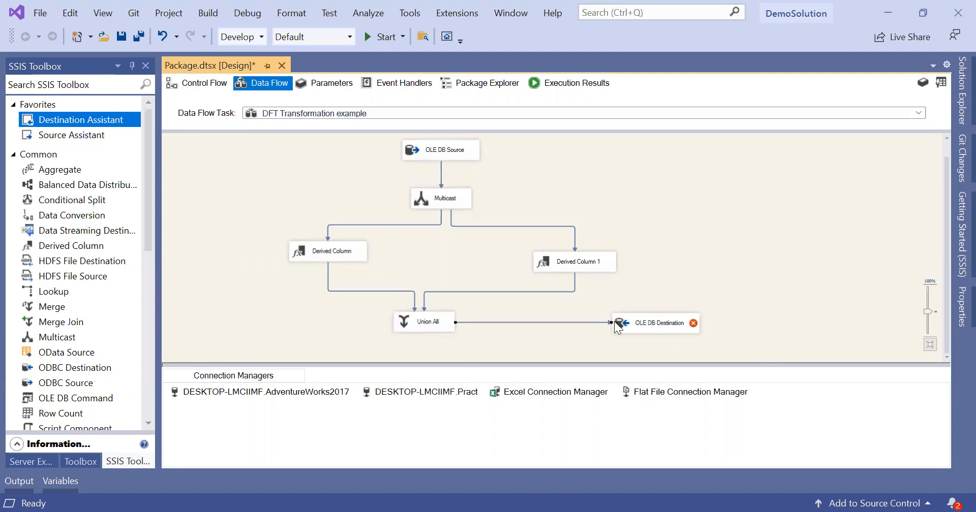
# - Set the OLE DB Destination's connection manager to DESKTOP-LMCIIMF.Pract and its table to [dbo].[OPAddress3]
pyautogui.click(637, 323)
pyautogui.doubleClick(695, 321)
pyautogui.click(646, 179)
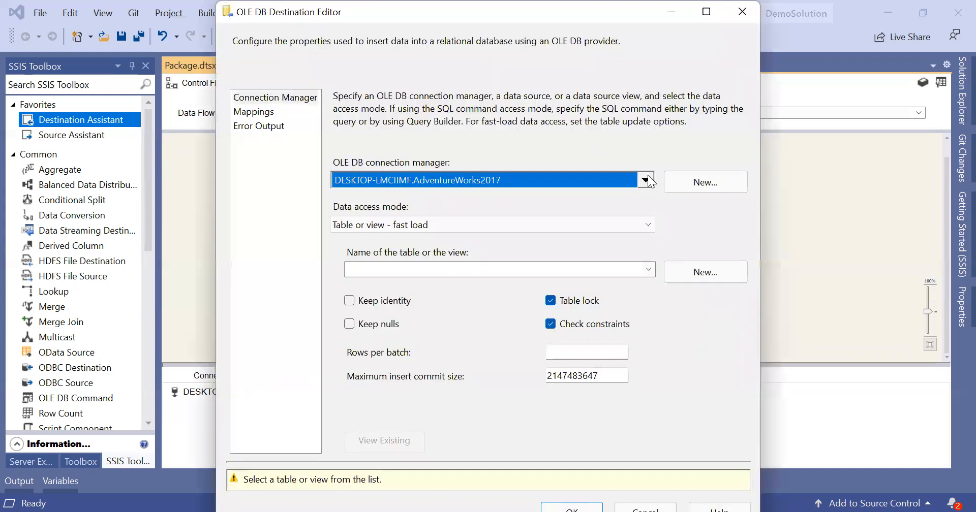
pyautogui.click(645, 180)
pyautogui.click(464, 223)
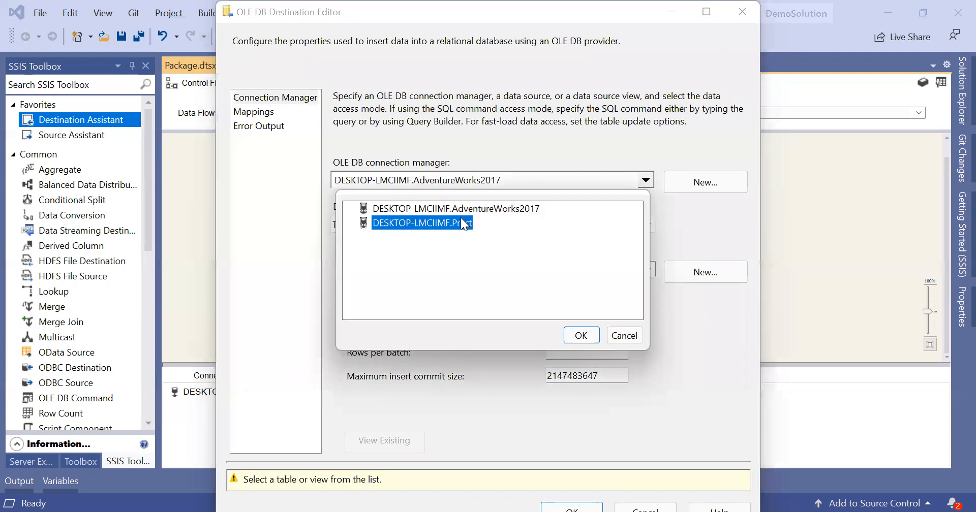
pyautogui.click(590, 336)
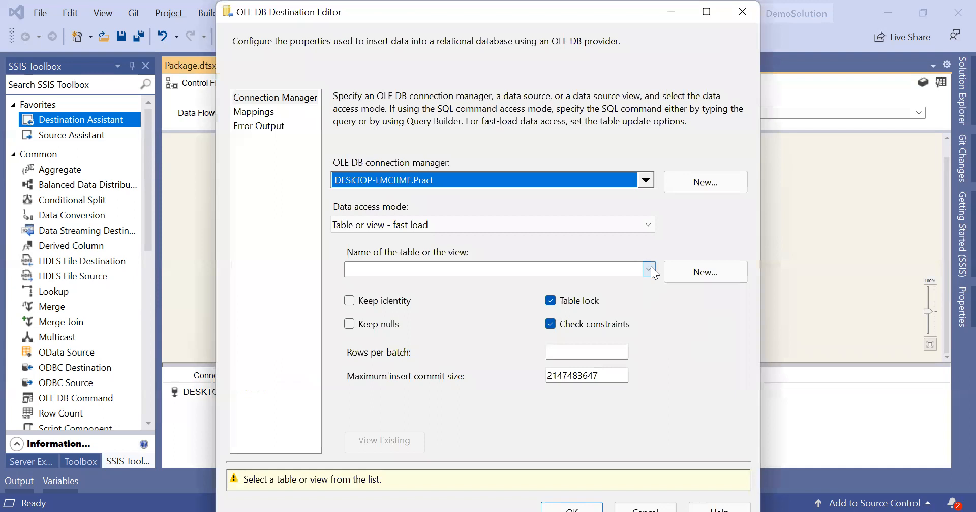
pyautogui.click(650, 270)
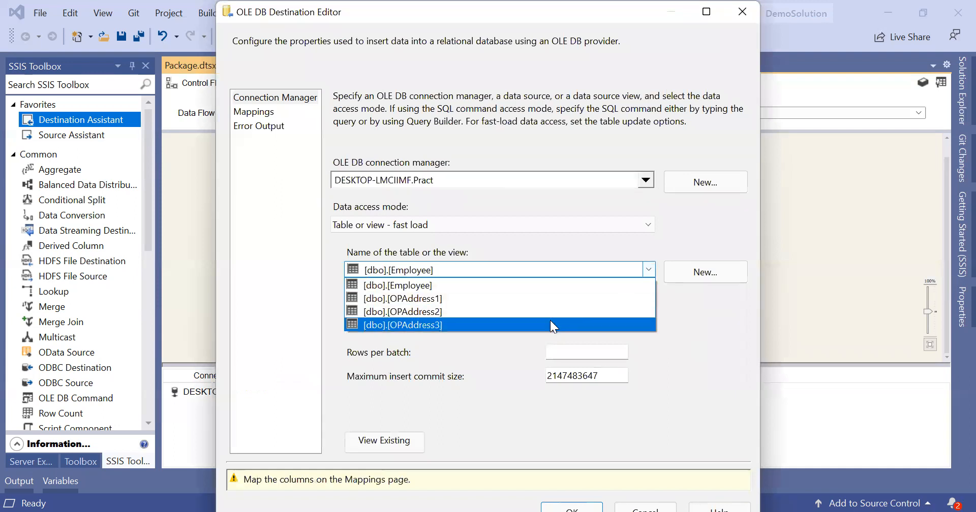
pyautogui.click(549, 324)
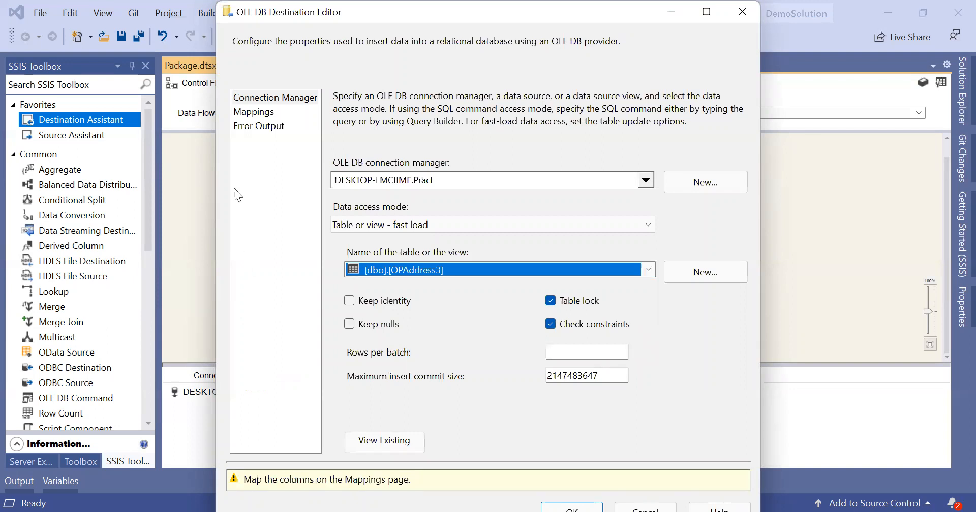
# - Map the input columns to the OPAddress3 columns by matching names, review the error output and accept the destination settings
pyautogui.click(269, 113)
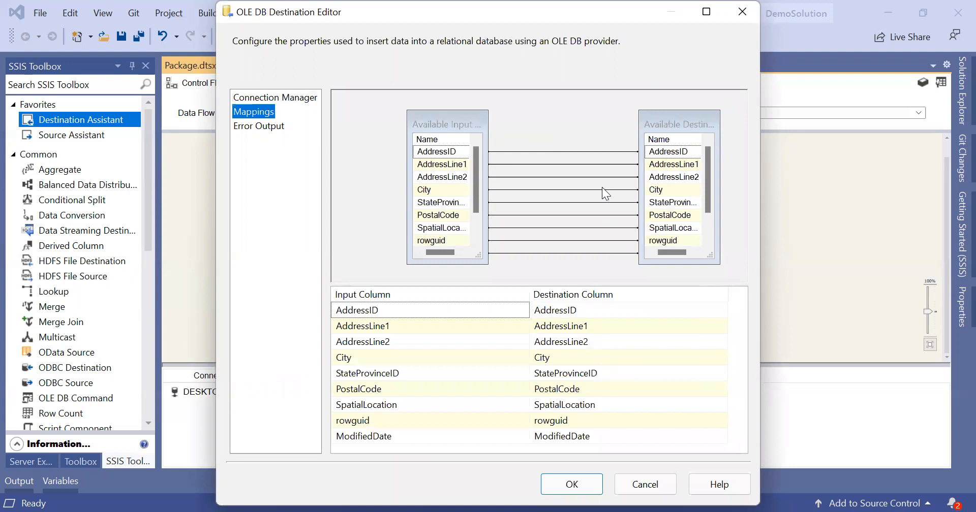
pyautogui.scroll(-1, 656, 182)
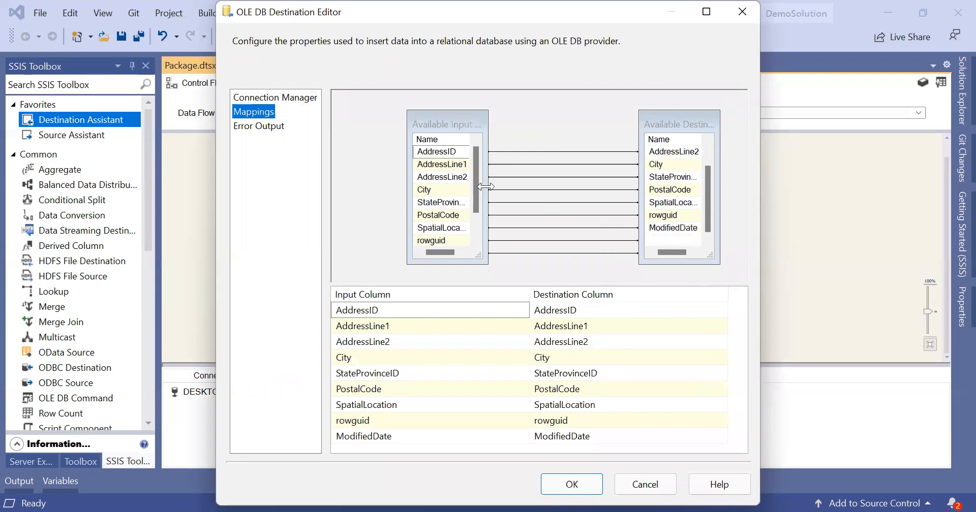
pyautogui.scroll(-1, 451, 203)
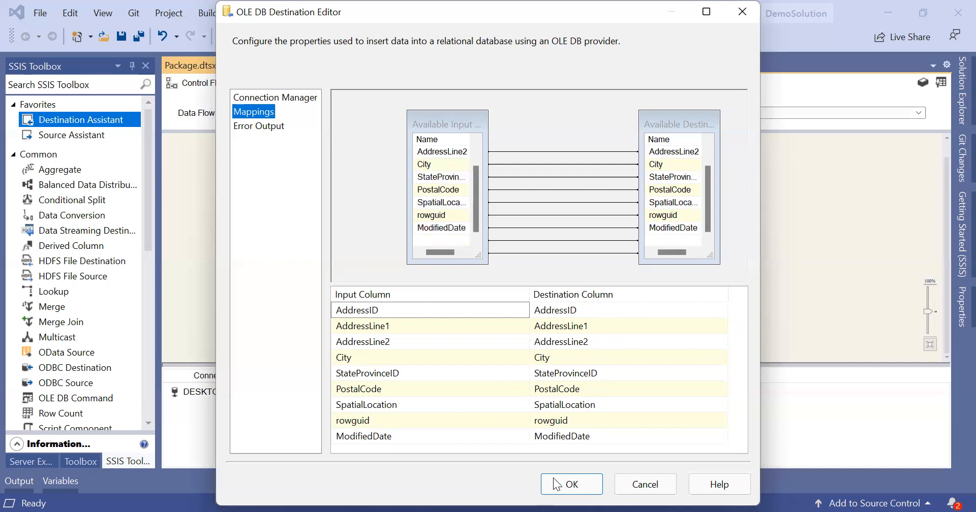
pyautogui.click(275, 127)
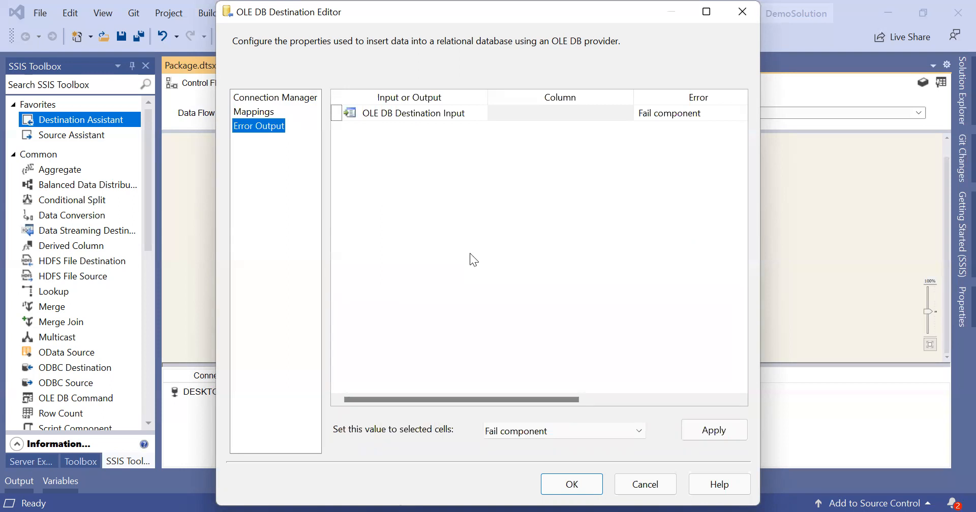
pyautogui.click(584, 484)
pyautogui.click(734, 311)
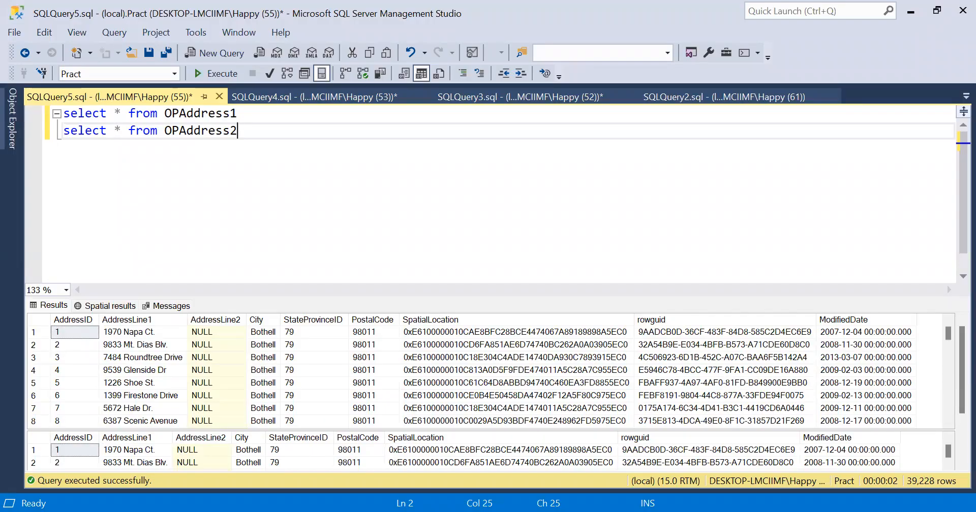
# - In SQL Server Management Studio, add the query "select * from OPAddress3" below the two existing queries
pyautogui.press('Return')
pyautogui.press('Return')
pyautogui.write('select * from OPAddress1')
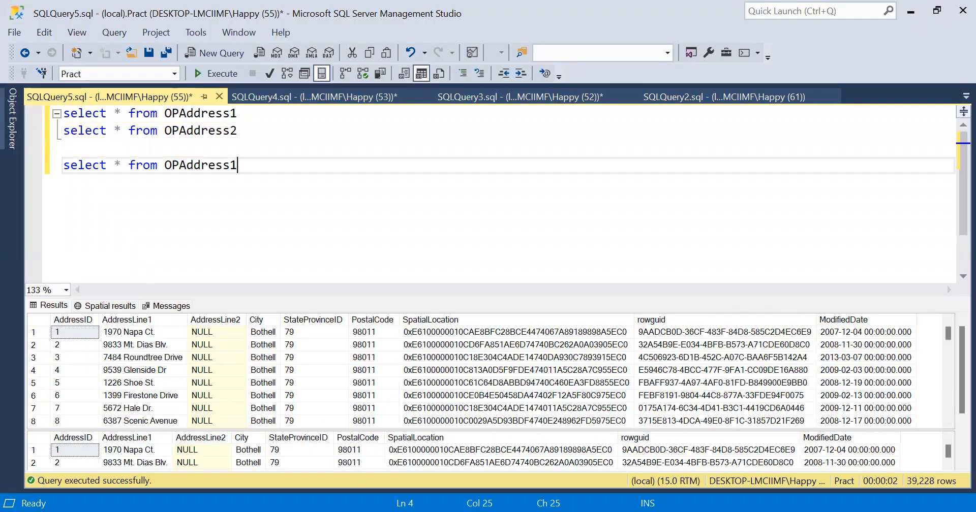
pyautogui.press('BackSpace')
pyautogui.write('3')
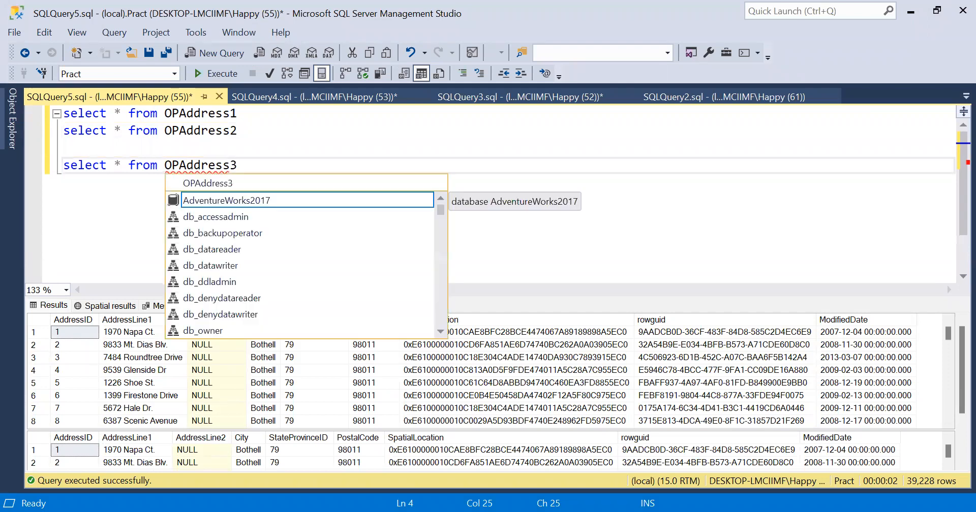
# - Select only the OPAddress3 query and execute it to check the table's contents before the package runs
pyautogui.click(64, 148)
pyautogui.hotkey('shift', 'Down')
pyautogui.hotkey('shift', 'Right')
pyautogui.hotkey('shift', 'Right')
pyautogui.hotkey('shift', 'Right')
pyautogui.hotkey('shift', 'Right')
pyautogui.hotkey('shift', 'Right')
pyautogui.hotkey('shift', 'Right')
pyautogui.hotkey('shift', 'Right')
pyautogui.hotkey('shift', 'Right')
pyautogui.hotkey('shift', 'Right')
pyautogui.hotkey('shift', 'Right')
pyautogui.hotkey('shift', 'Right')
pyautogui.hotkey('shift', 'Right')
pyautogui.hotkey('shift', 'Right')
pyautogui.hotkey('shift', 'Right')
pyautogui.hotkey('shift', 'Right')
pyautogui.hotkey('shift', 'Right')
pyautogui.hotkey('shift', 'Right')
pyautogui.hotkey('shift', 'Right')
pyautogui.hotkey('shift', 'Right')
pyautogui.hotkey('shift', 'Right')
pyautogui.hotkey('shift', 'Right')
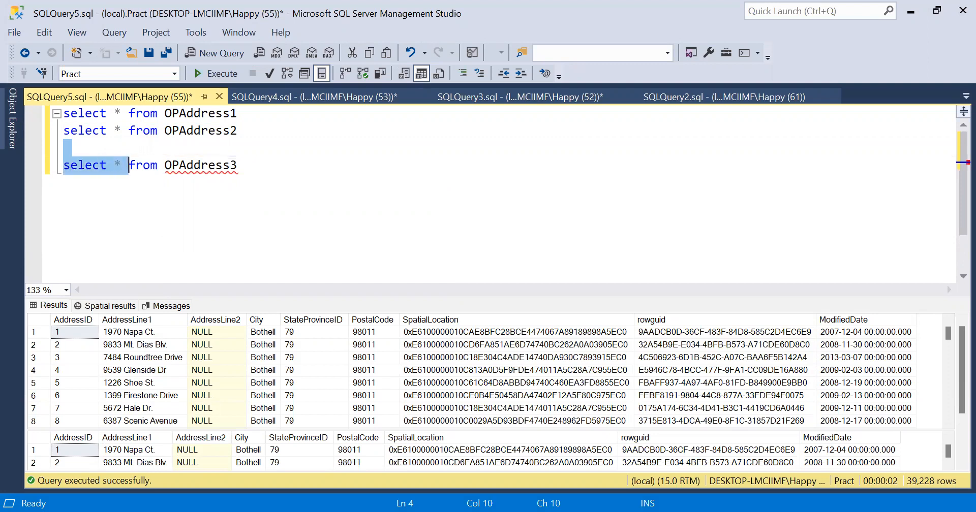
pyautogui.press('F5')
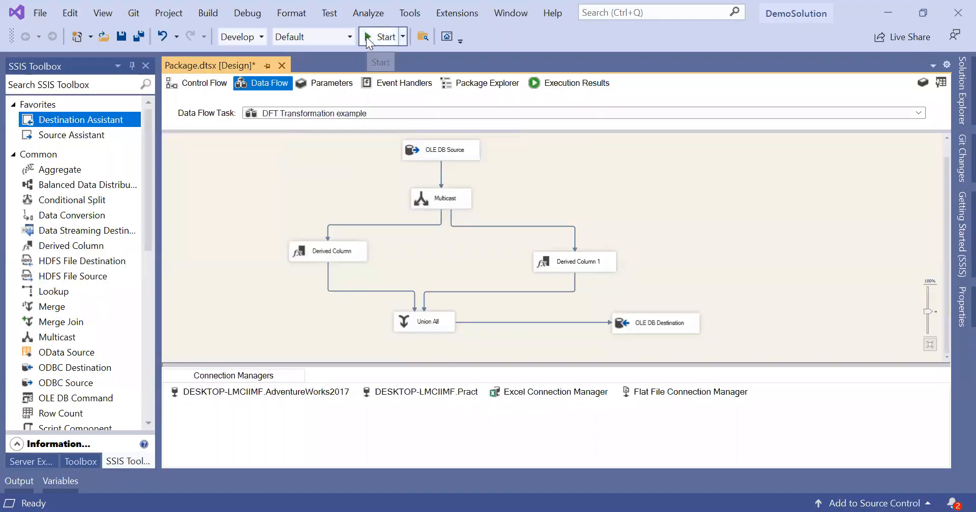
# - Switch to Visual Studio, run the package and examine the row counts through the data flow to the OLE DB Destination
pyautogui.click(366, 37)
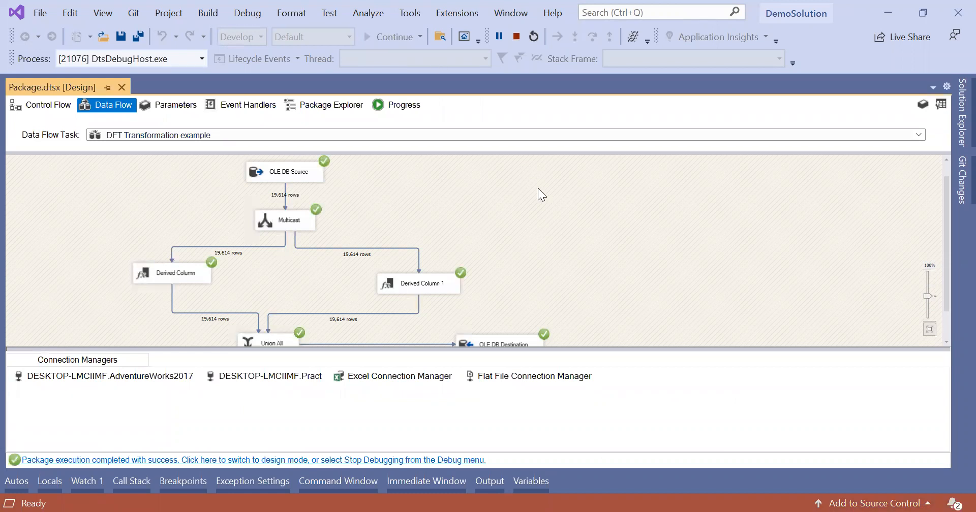
pyautogui.scroll(-1, 538, 189)
pyautogui.scroll(1, 538, 195)
pyautogui.click(296, 168)
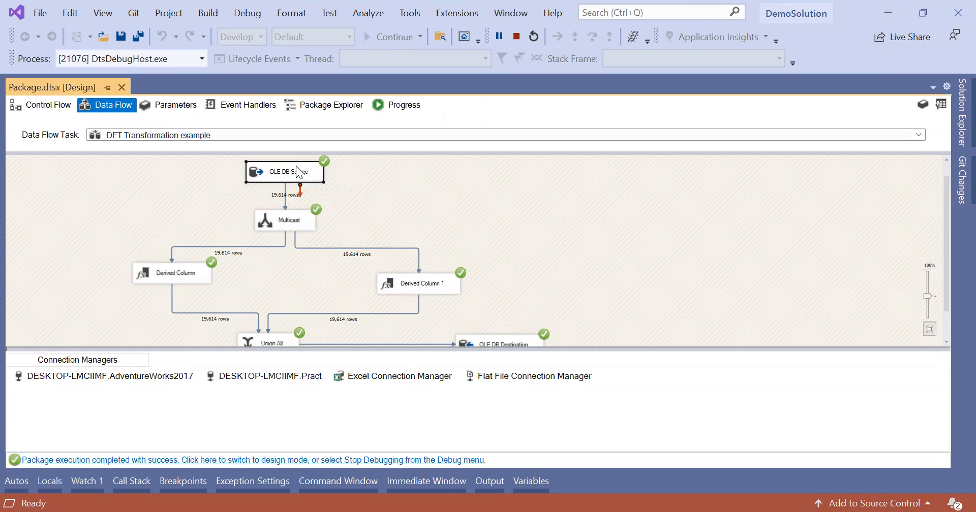
pyautogui.click(279, 202)
pyautogui.scroll(2, 276, 199)
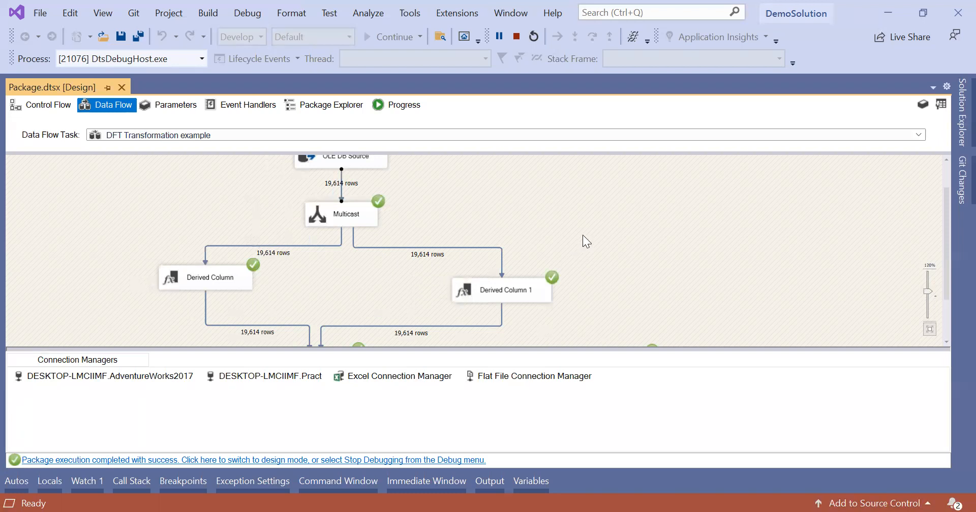
pyautogui.scroll(-1, 581, 240)
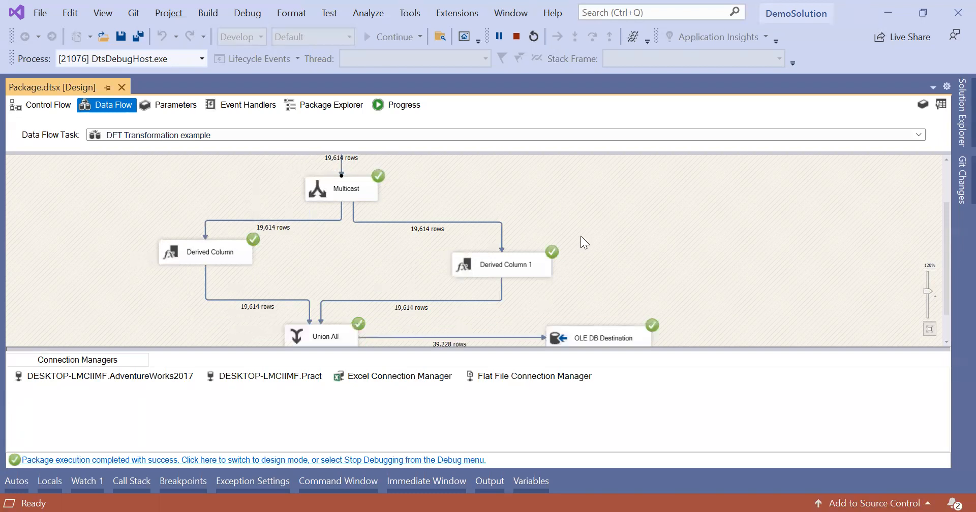
pyautogui.scroll(-1, 386, 308)
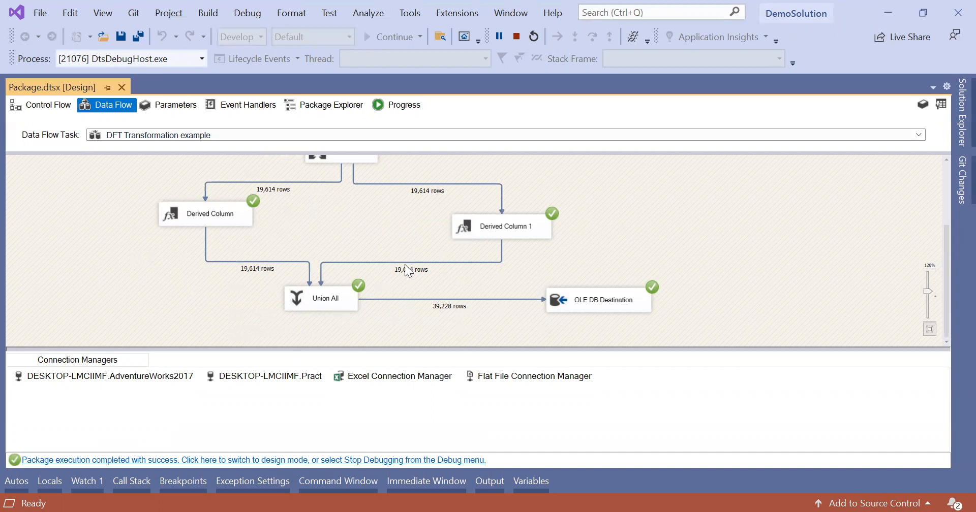
pyautogui.click(627, 291)
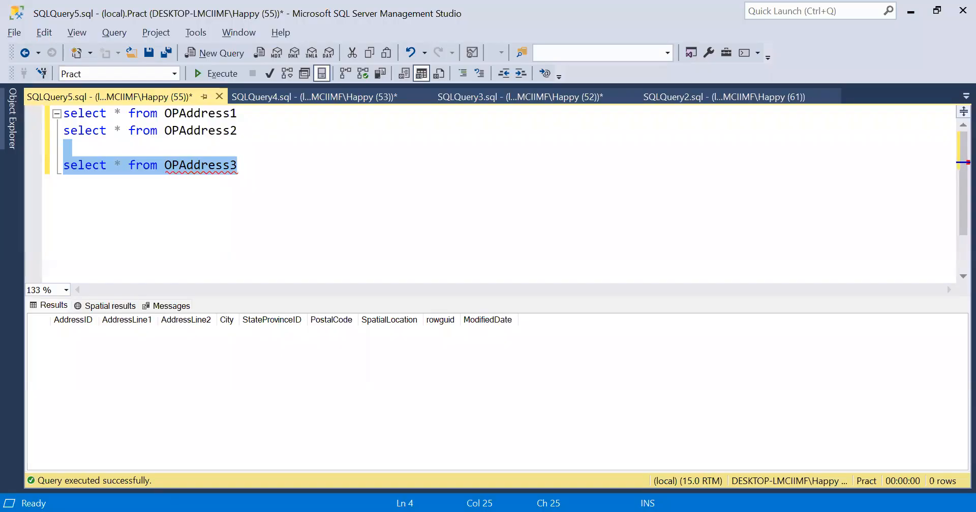
# - Execute the OPAddress3 query again to view the loaded rows and change its selection from all columns to count(*)
pyautogui.press('F5')
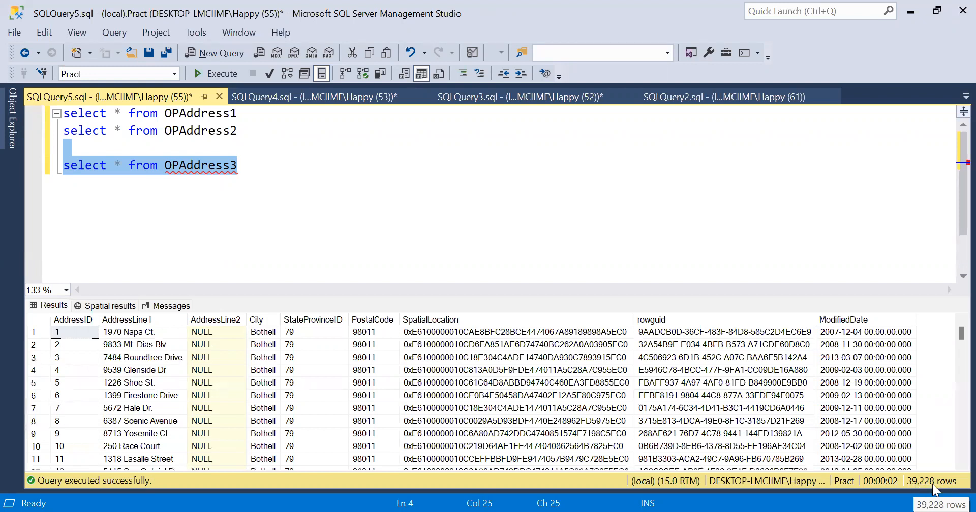
pyautogui.click(120, 162)
pyautogui.press('Left')
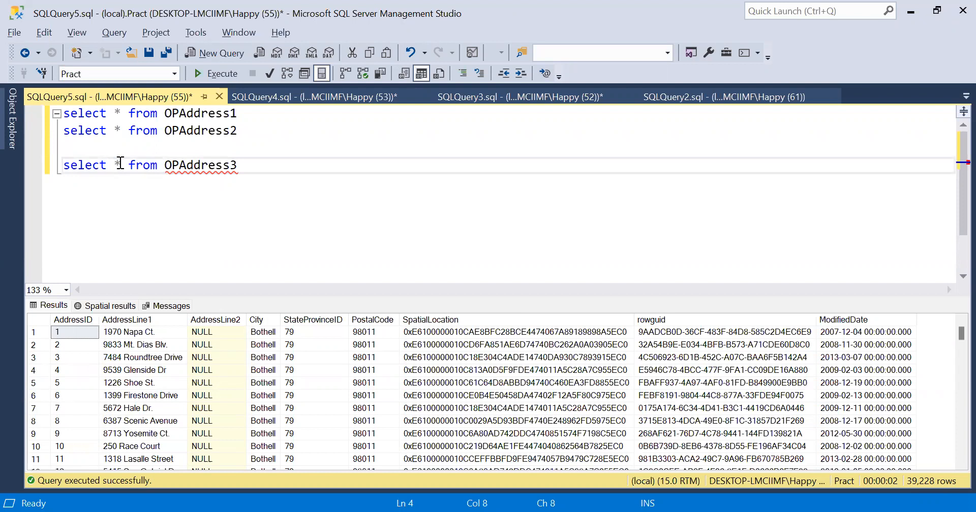
pyautogui.write('d')
pyautogui.write('ount(')
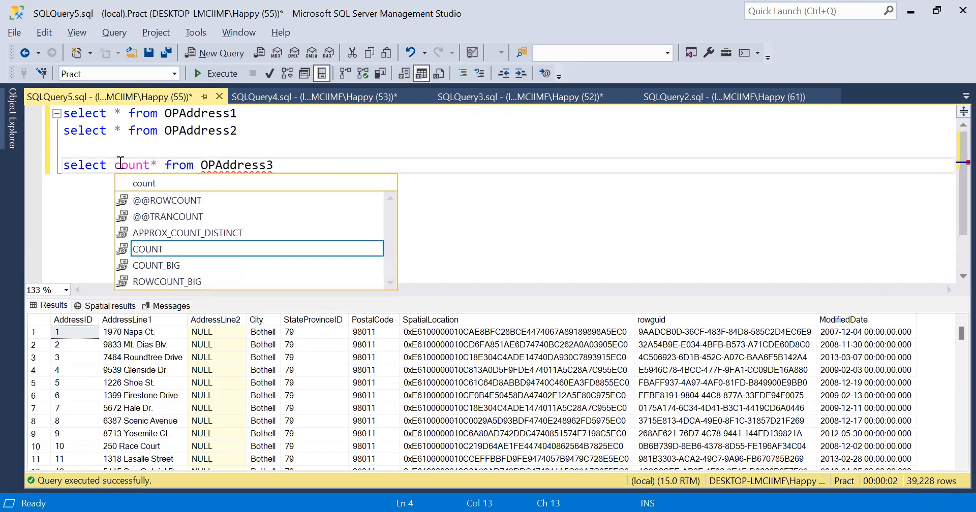
pyautogui.press('Right')
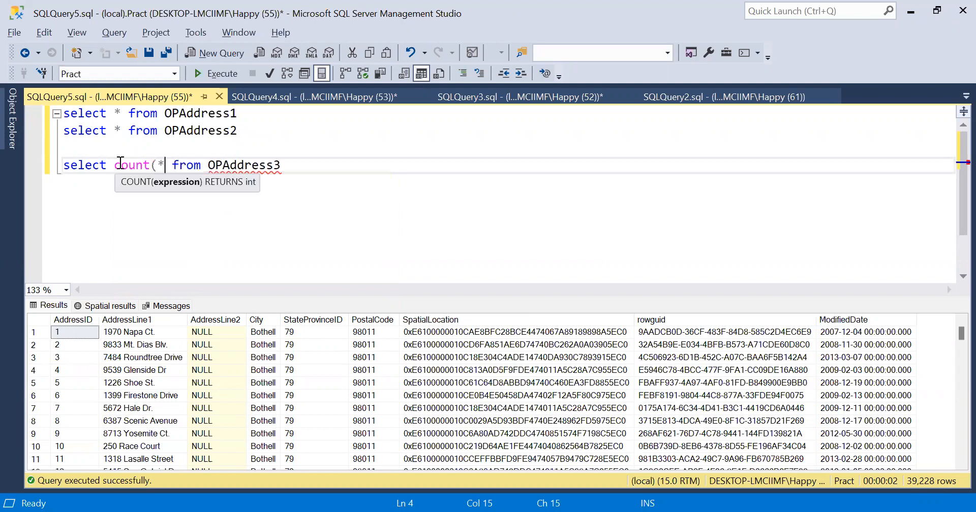
pyautogui.write(')')
# - Execute only the count(*) query on OPAddress3 and compare its result with the row counts in the Visual Studio data flow
pyautogui.click(342, 169)
pyautogui.moveTo(342, 169); pyautogui.dragTo(336, 152)
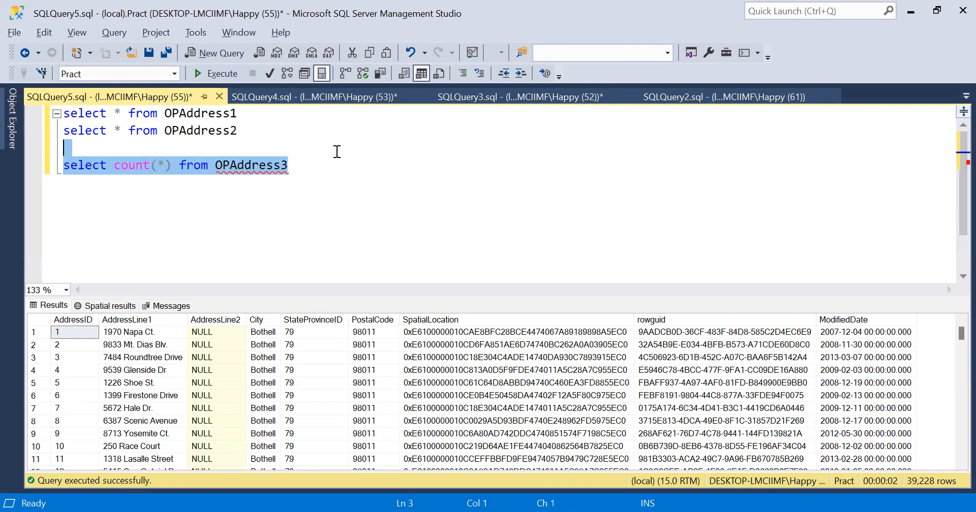
pyautogui.press('F5')
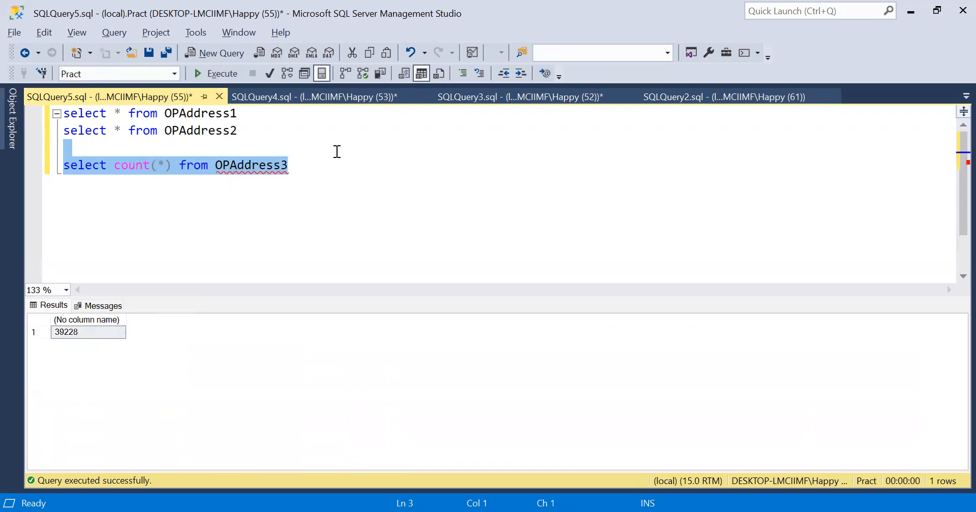
pyautogui.click(89, 330)
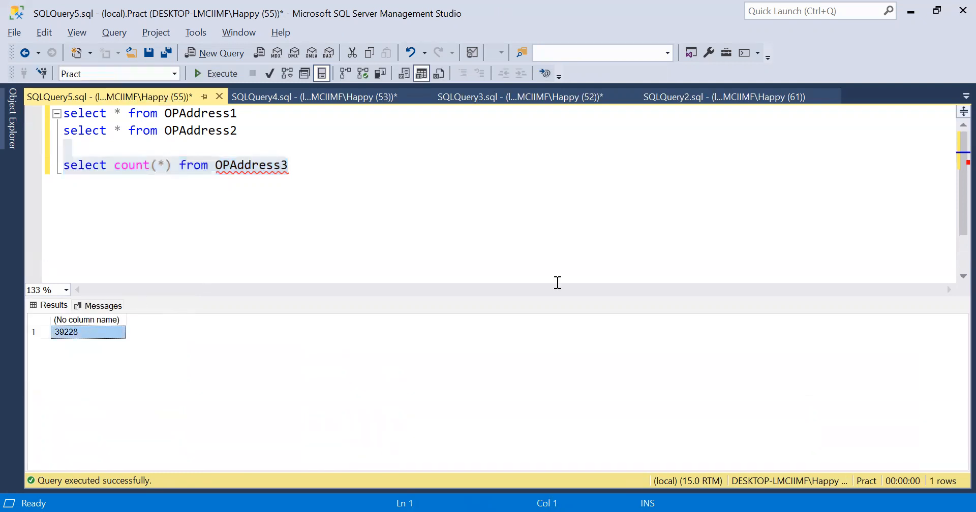
pyautogui.click(916, 13)
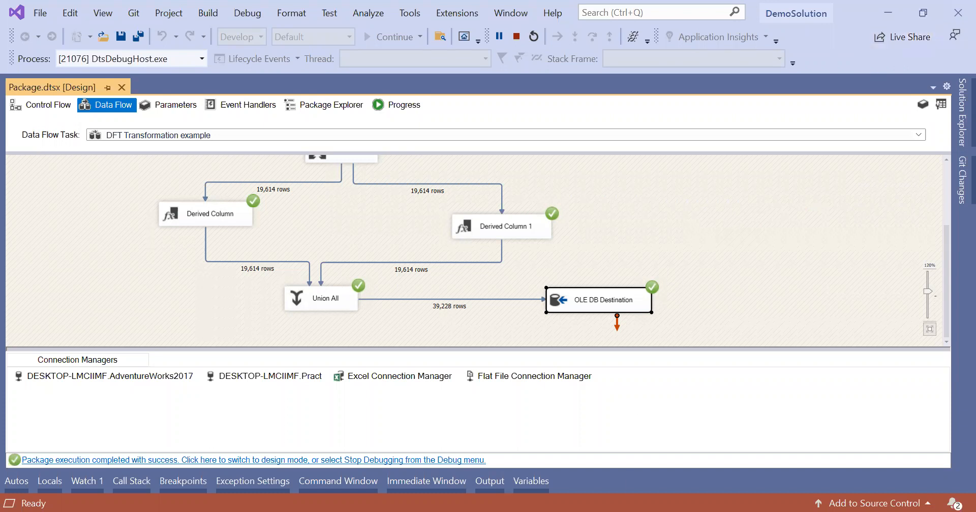
# - Back in SQL Server Management Studio, change the last query to "select * from OPAddress3 order by addressid"
pyautogui.hotkey('alt', 'Tab')
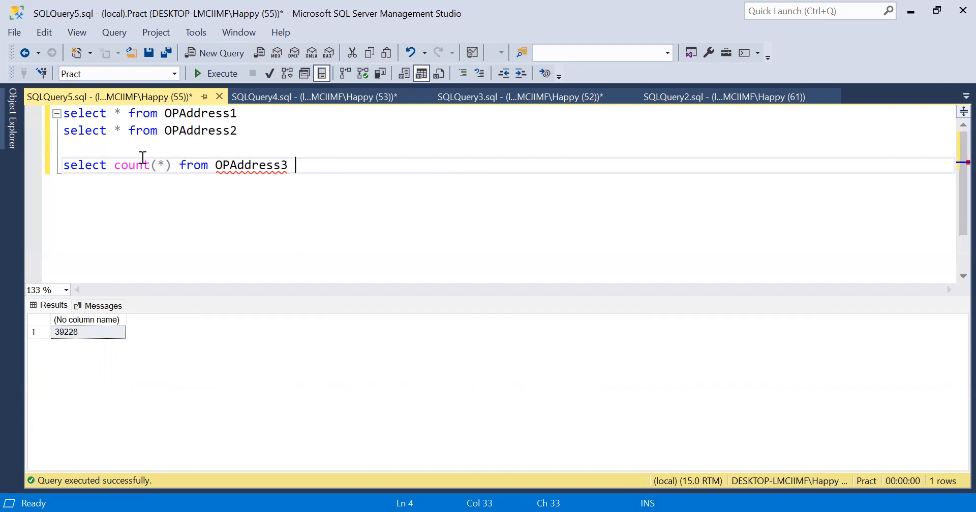
pyautogui.moveTo(155, 168); pyautogui.dragTo(113, 165)
pyautogui.press('Delete')
pyautogui.press('Right')
pyautogui.press('Right')
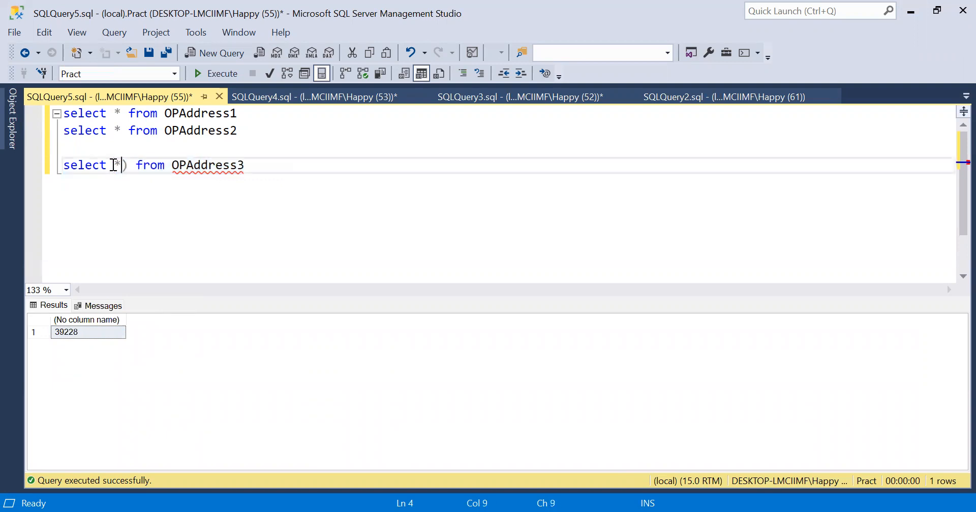
pyautogui.press('BackSpace')
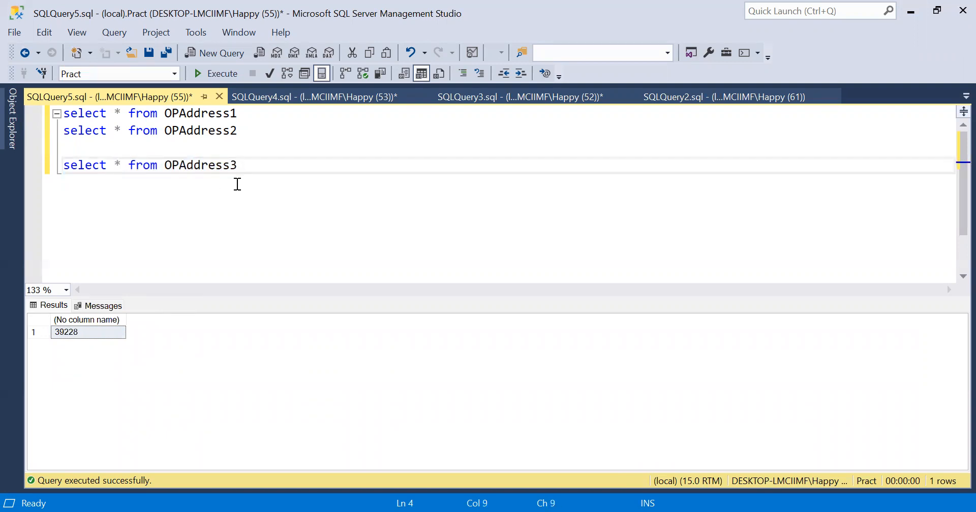
pyautogui.press('End')
pyautogui.write('o')
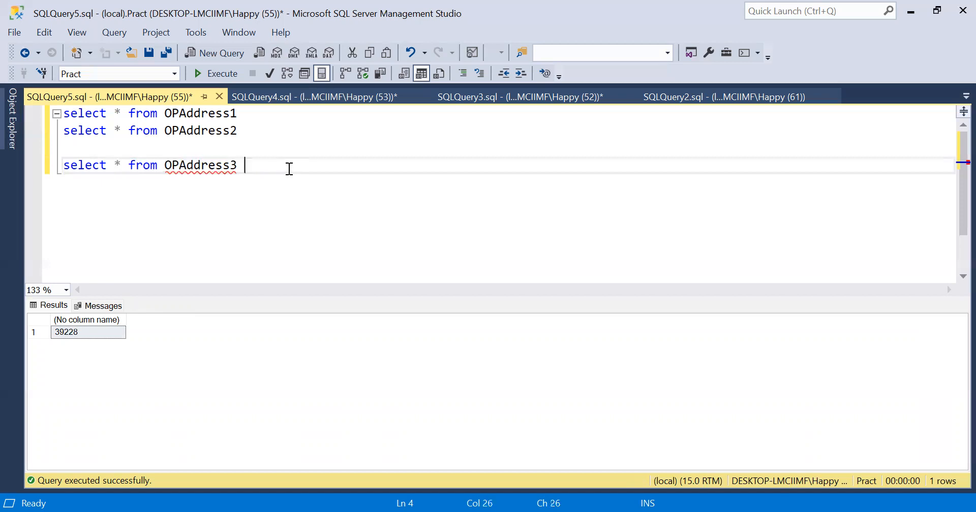
pyautogui.write('rder by add')
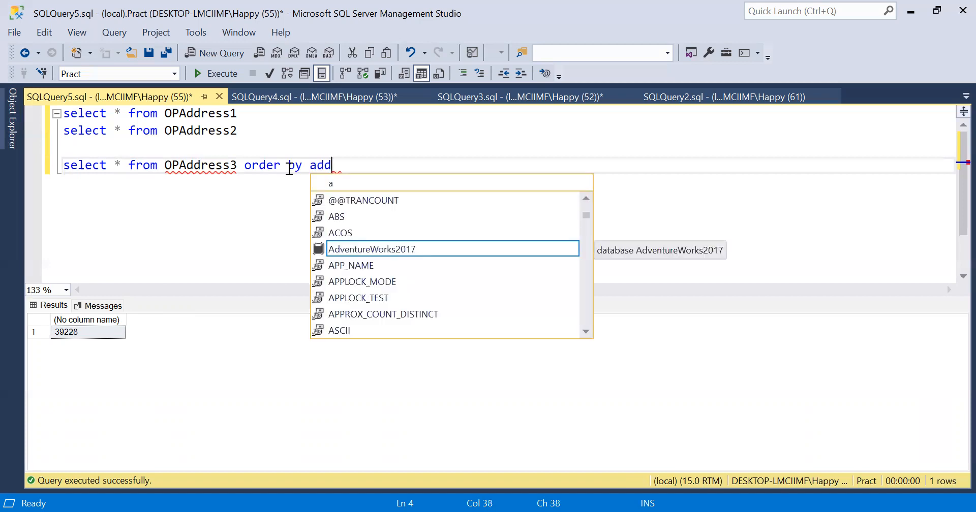
pyautogui.write('ressid')
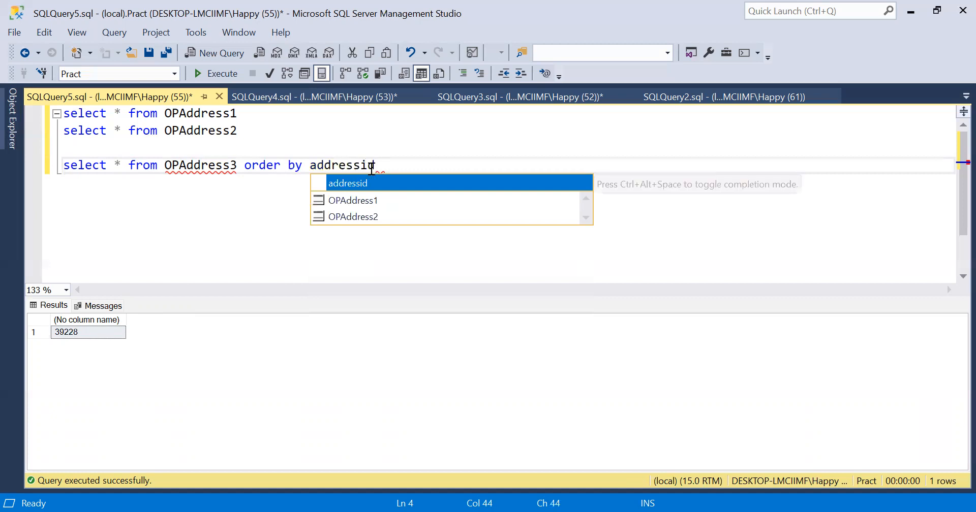
# - Execute only the sorted OPAddress3 query and select the AddressID column in the results
pyautogui.moveTo(399, 165); pyautogui.dragTo(399, 154)
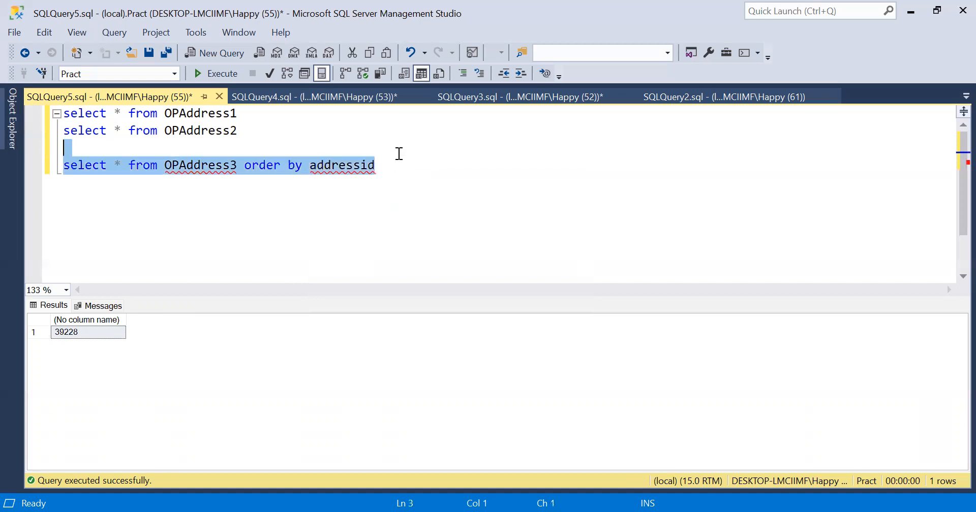
pyautogui.press('F5')
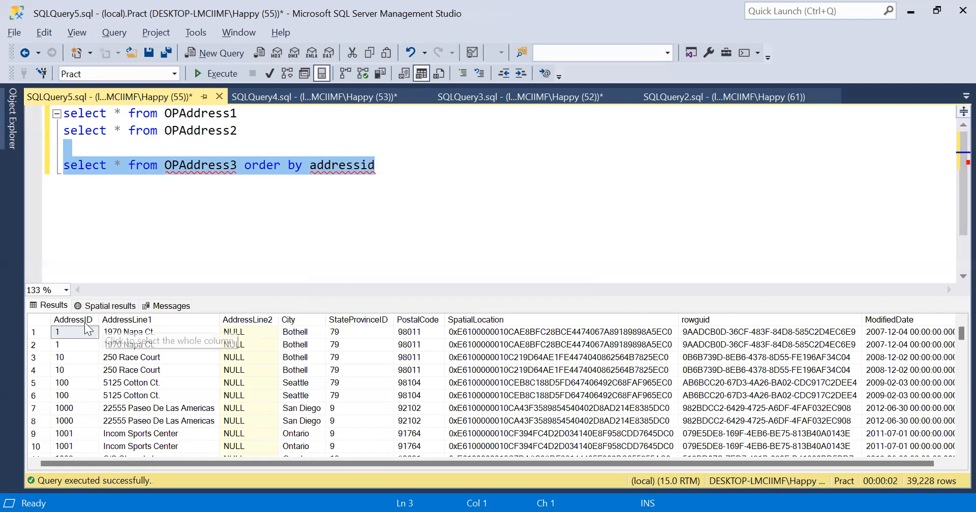
pyautogui.click(89, 320)
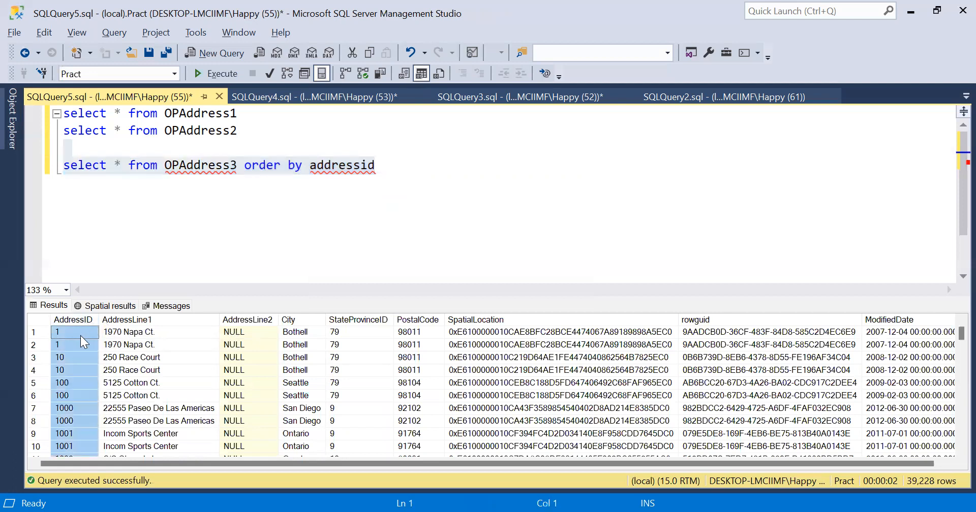
# - Select the first two result rows across their columns to compare the records sharing an AddressID
pyautogui.click(80, 335)
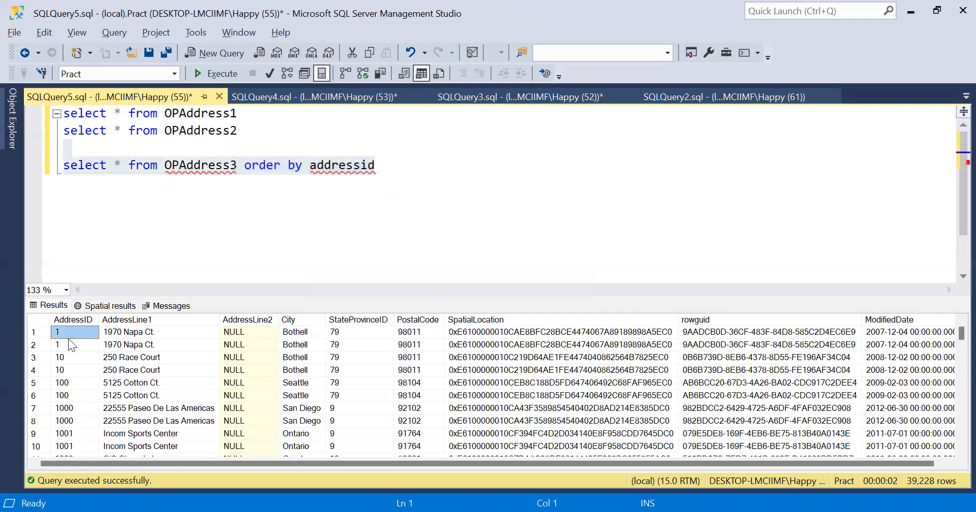
pyautogui.click(68, 338)
pyautogui.hotkey('shift', 'Right')
pyautogui.hotkey('shift', 'Right')
pyautogui.hotkey('shift', 'Right')
pyautogui.hotkey('shift', 'Right')
pyautogui.hotkey('shift', 'Right')
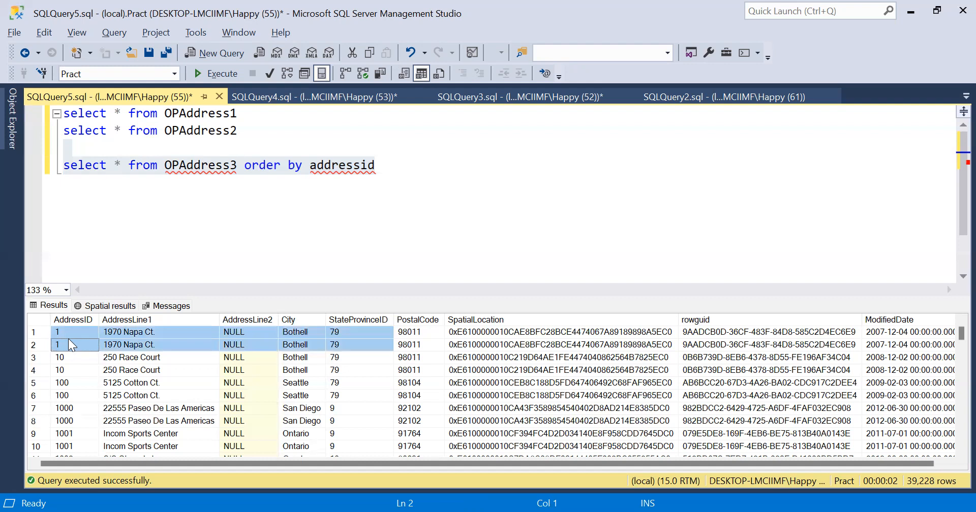
pyautogui.hotkey('shift', 'Right')
pyautogui.hotkey('shift', 'Right')
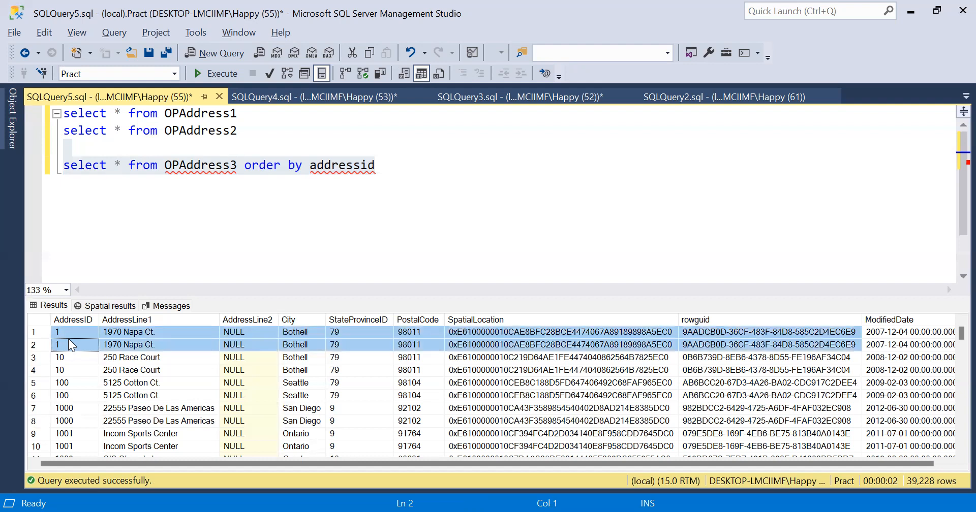
pyautogui.hotkey('shift', 'Right')
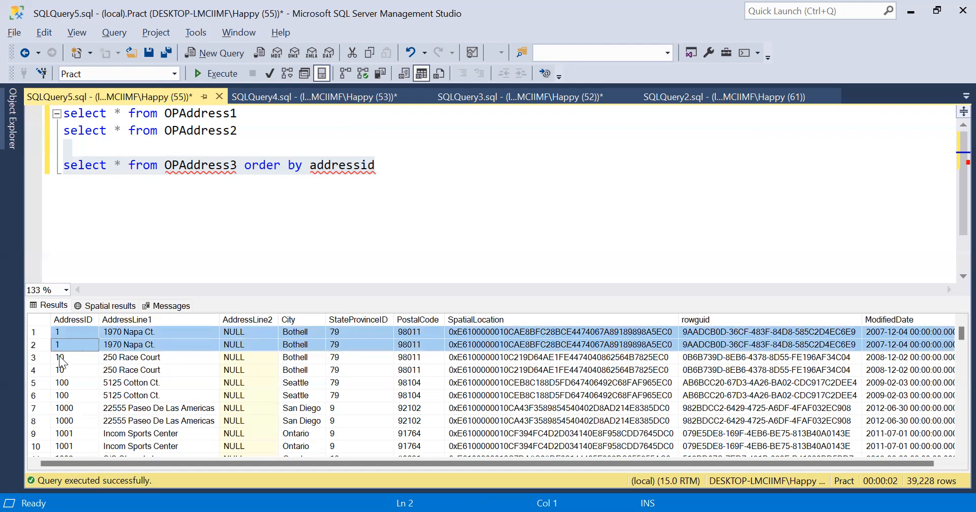
# - Go down the AddressID values from the third row to check for paired records and return to the first row
pyautogui.click(59, 355)
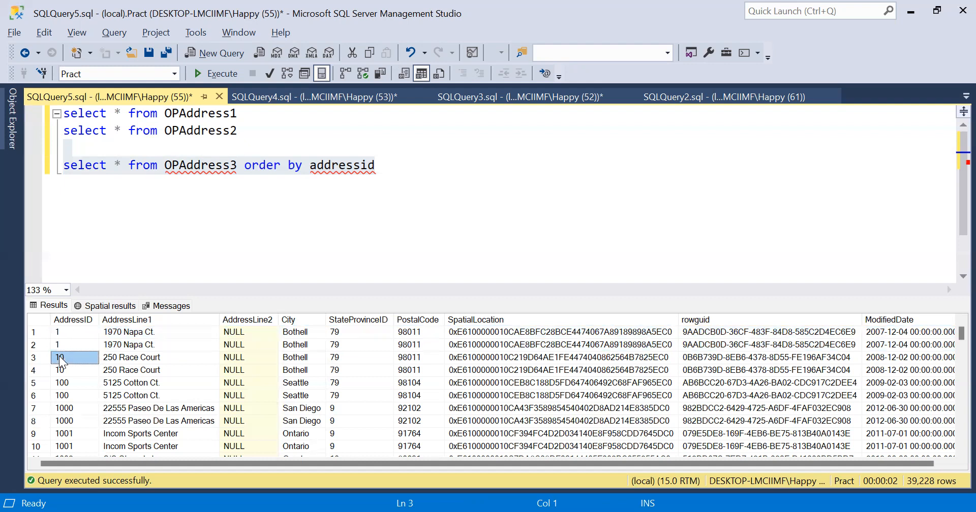
pyautogui.press('Down')
pyautogui.press('Down')
pyautogui.press('Down')
pyautogui.press('Down')
pyautogui.press('Down')
pyautogui.press('Down')
pyautogui.press('Down')
pyautogui.press('Down')
pyautogui.press('Down')
pyautogui.press('Down')
pyautogui.press('Down')
pyautogui.press('Down')
pyautogui.press('Down')
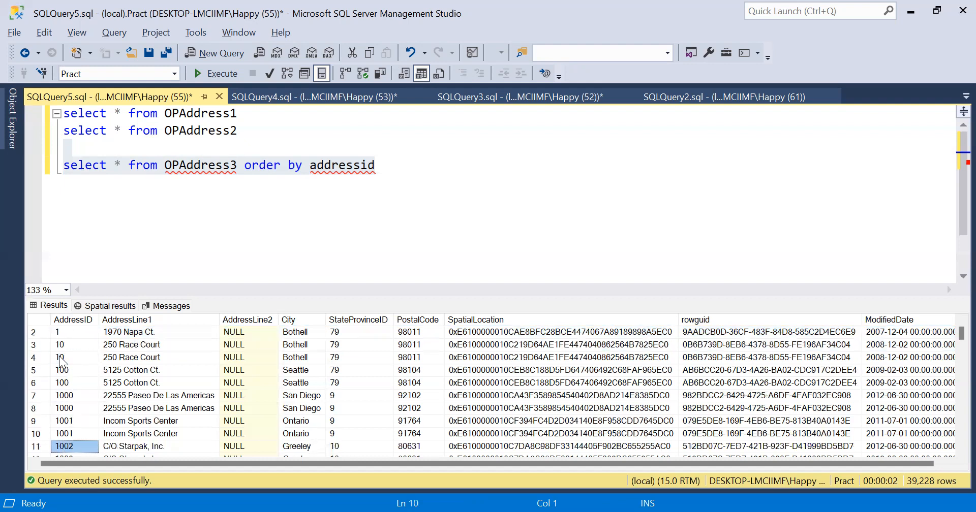
pyautogui.press('Down')
pyautogui.press('Down')
pyautogui.press('Down')
pyautogui.press('Down')
pyautogui.press('Down')
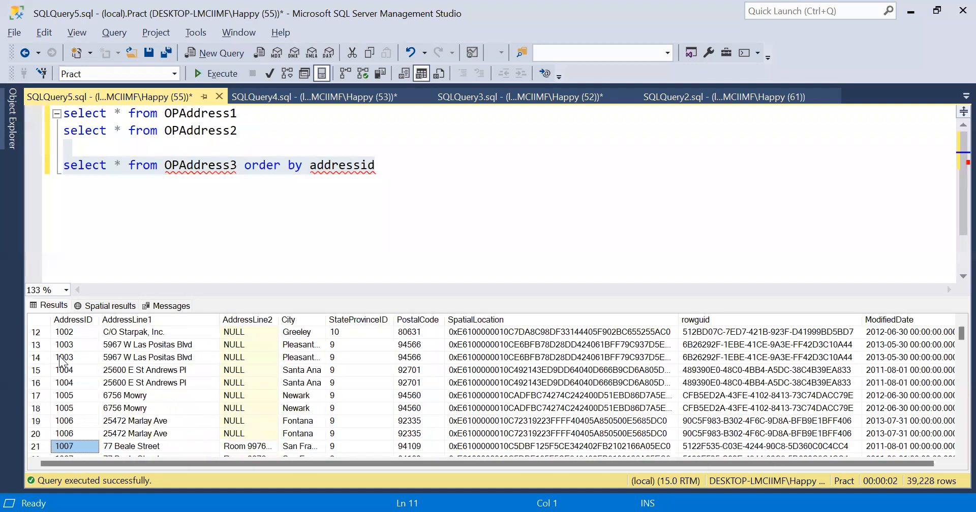
pyautogui.press('Down')
pyautogui.press('Up')
pyautogui.press('Up')
pyautogui.press('Up')
pyautogui.press('Up')
pyautogui.press('Up')
pyautogui.press('Up')
pyautogui.press('Up')
pyautogui.press('Up')
pyautogui.press('Up')
pyautogui.press('Up')
pyautogui.press('Up')
pyautogui.press('Up')
pyautogui.press('Up')
pyautogui.press('Up')
pyautogui.press('Up')
pyautogui.press('Up')
pyautogui.press('Up')
pyautogui.press('Up')
pyautogui.press('Up')
pyautogui.press('Up')
pyautogui.press('Up')
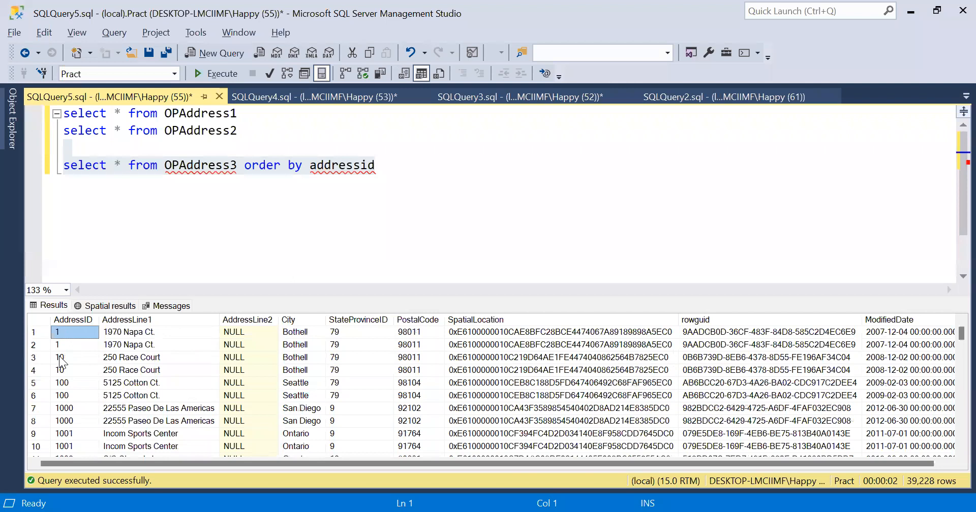
# - Highlight addressid in the order by clause and examine how the AddressID column is sorted through several hundred result rows
pyautogui.click(264, 162)
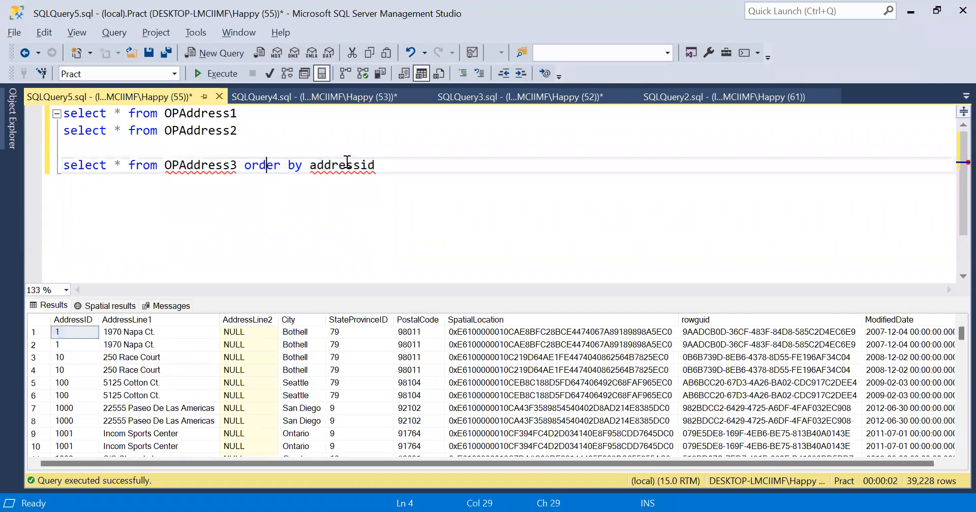
pyautogui.click(355, 169)
pyautogui.doubleClick(355, 169)
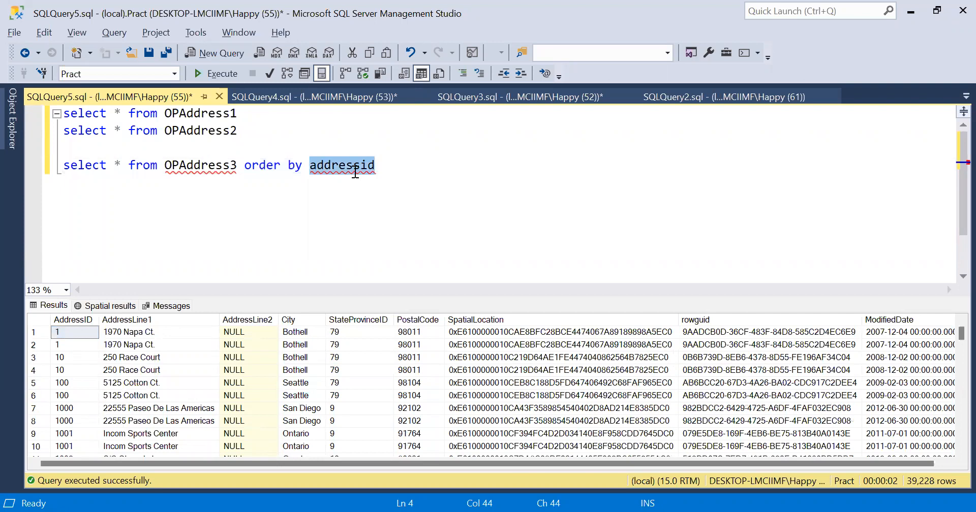
pyautogui.click(80, 321)
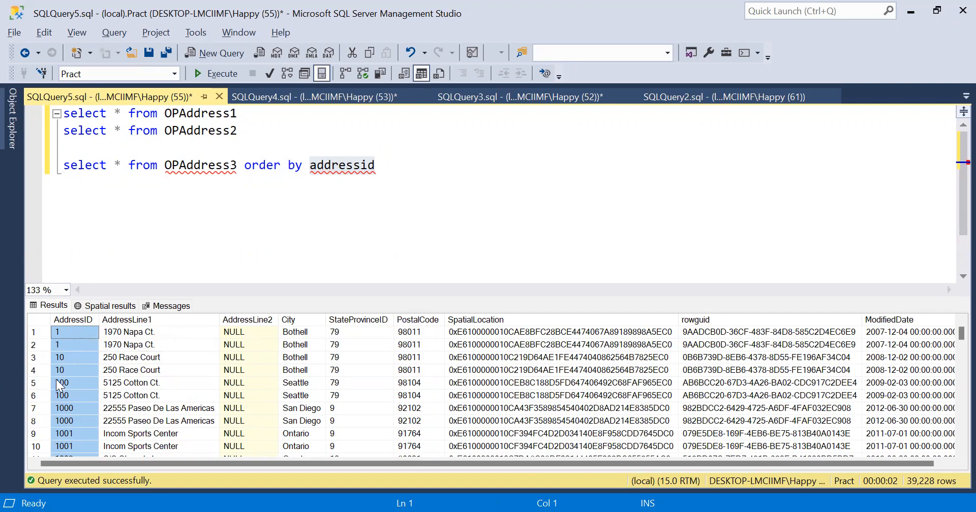
pyautogui.scroll(-20, 68, 395)
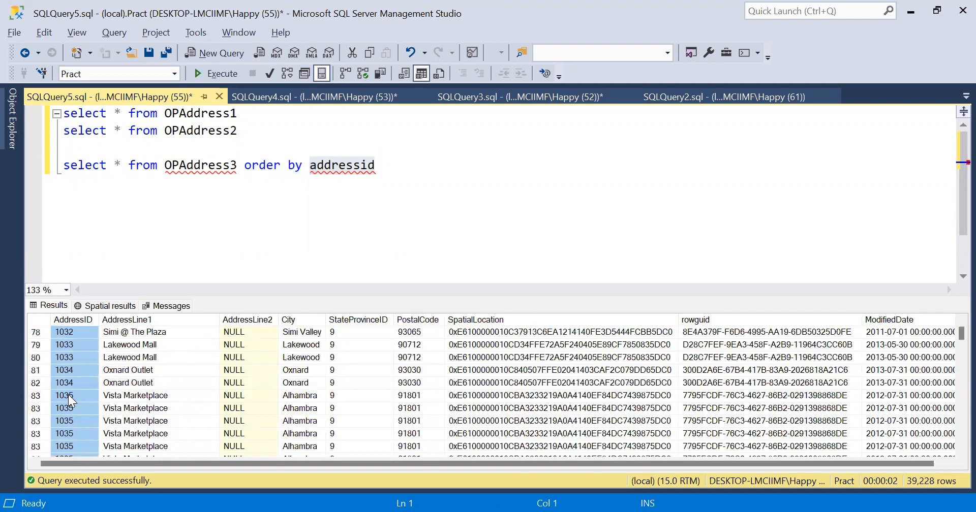
pyautogui.scroll(-20, 68, 395)
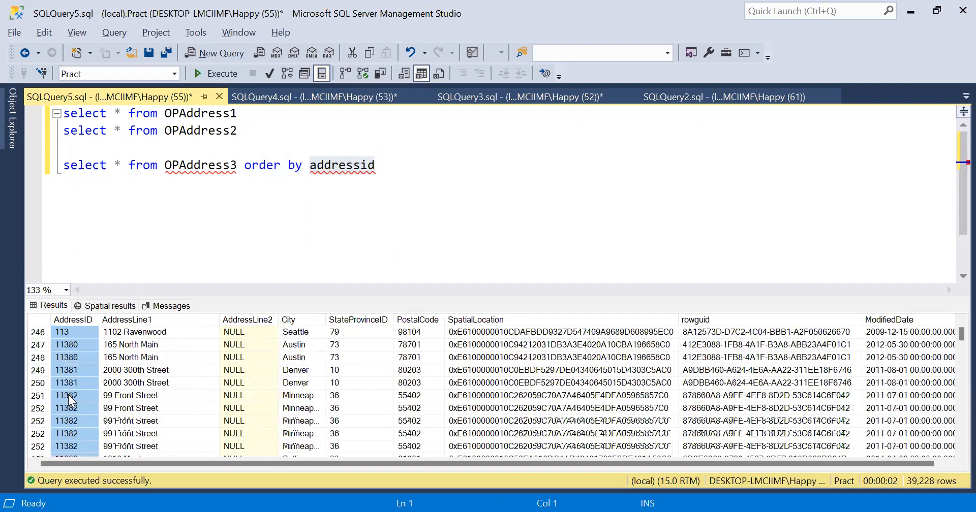
pyautogui.scroll(-19, 69, 395)
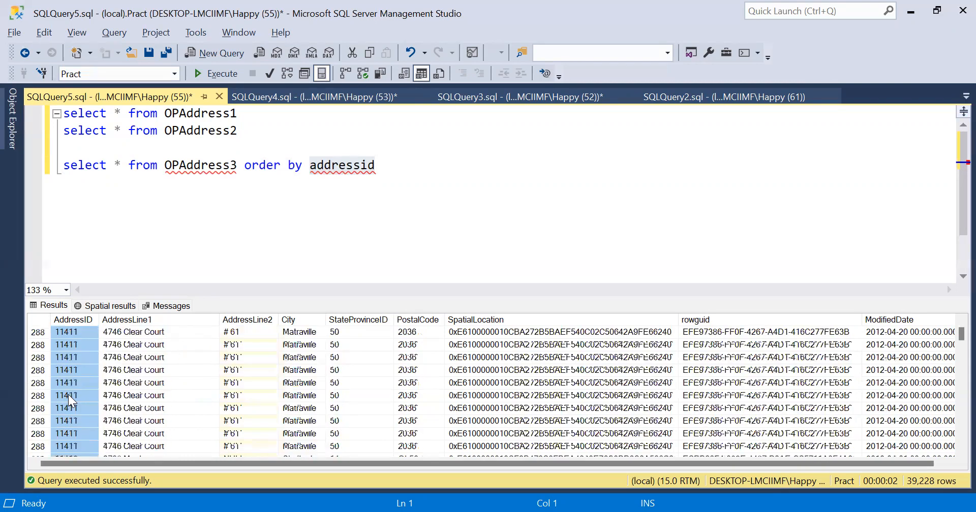
pyautogui.scroll(-20, 68, 395)
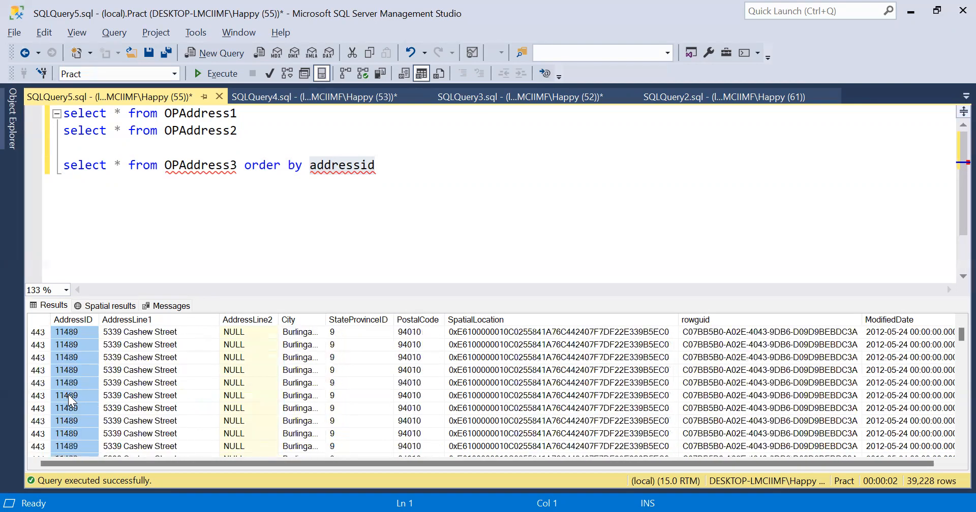
pyautogui.scroll(-20, 68, 395)
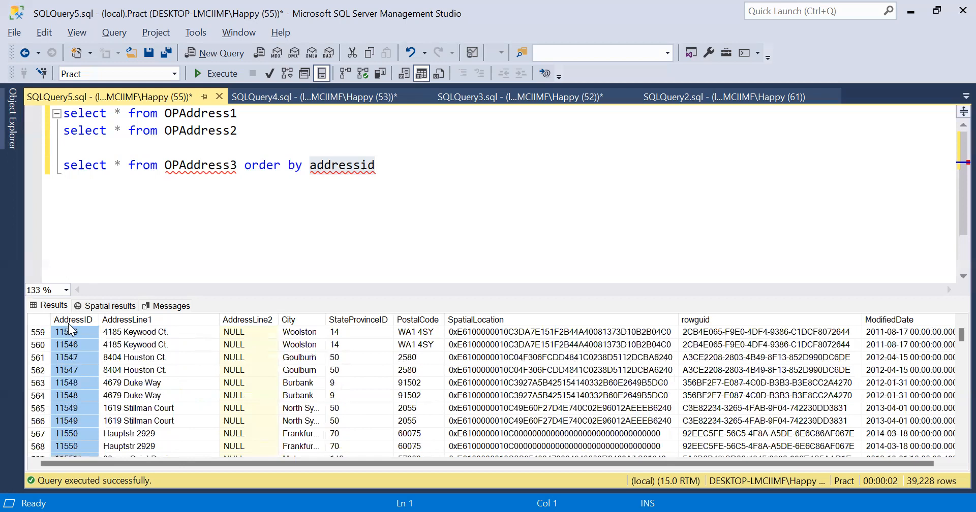
# - Open the CREATE TABLE OPAddress3 script to check the data type defined for AddressID
pyautogui.click(327, 97)
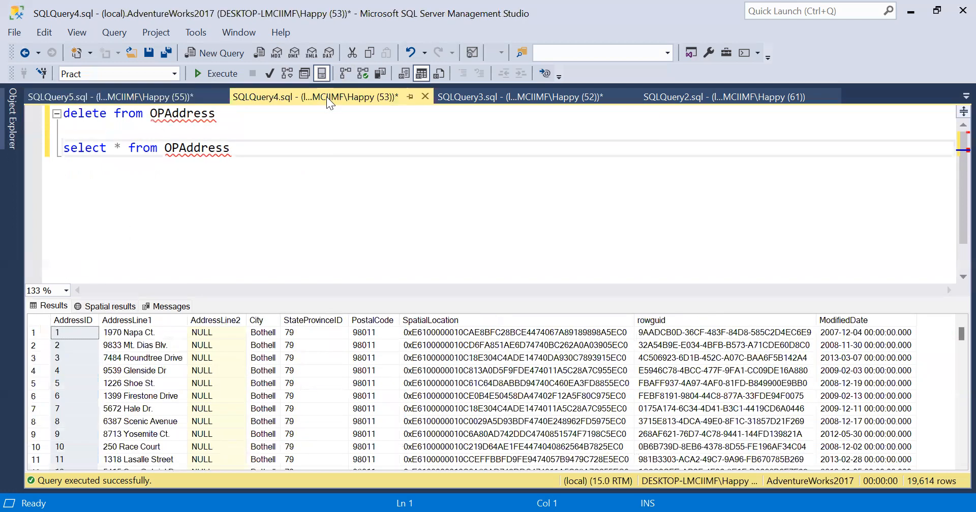
pyautogui.click(487, 99)
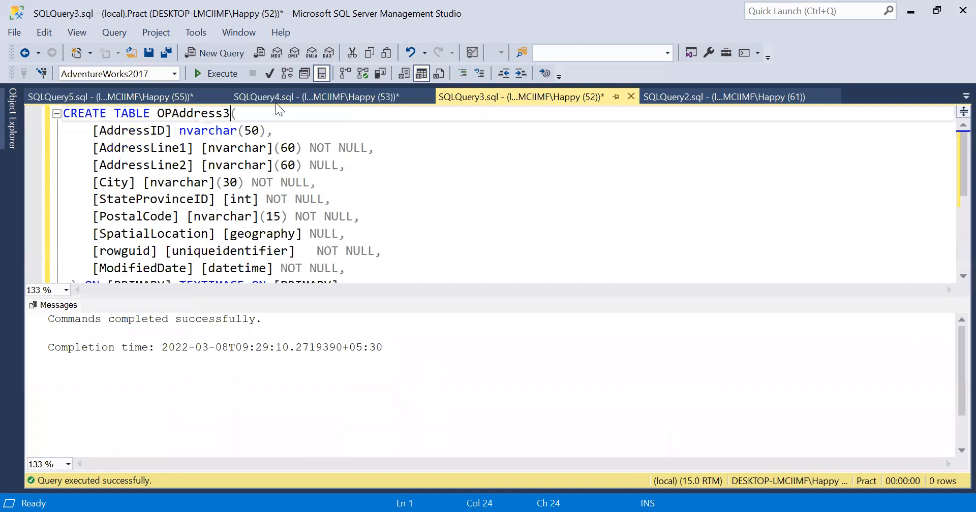
# - Highlight the nvarchar type of AddressID in the table script and check the last AddressID in the sorted OPAddress3 results
pyautogui.doubleClick(192, 131)
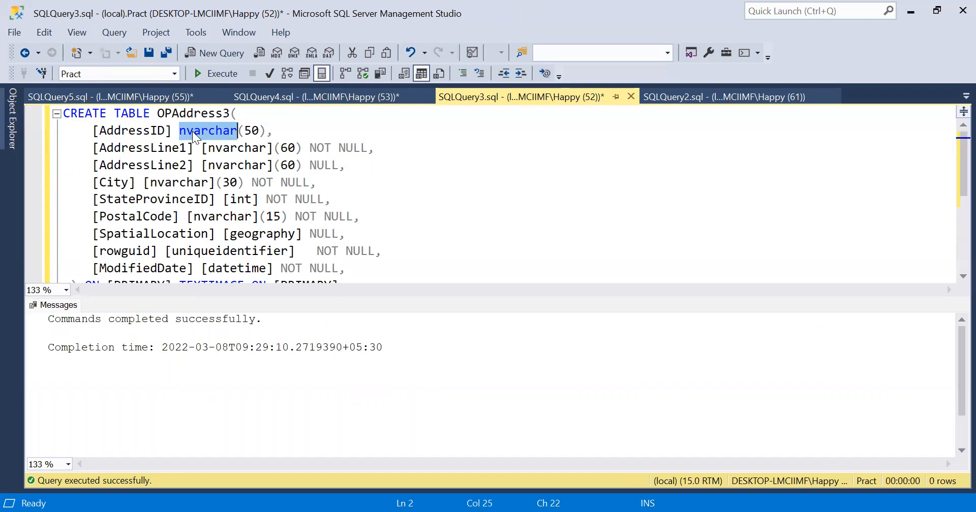
pyautogui.click(163, 102)
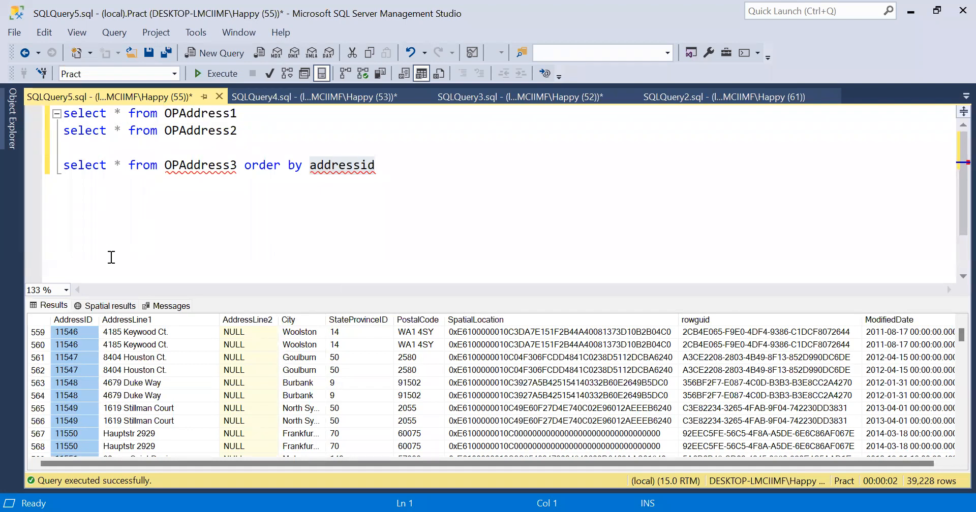
pyautogui.scroll(7, 68, 343)
pyautogui.scroll(20, 67, 343)
pyautogui.scroll(-7, 67, 343)
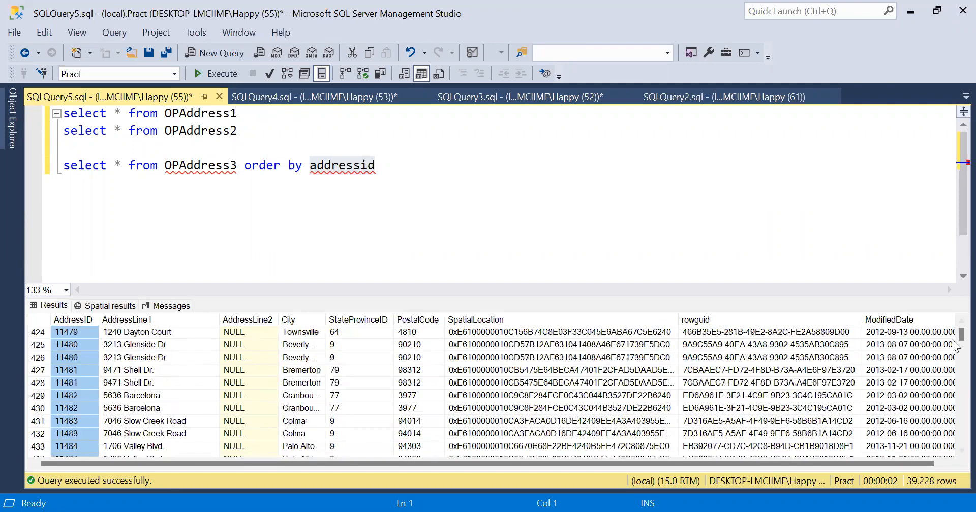
pyautogui.moveTo(961, 336); pyautogui.dragTo(952, 455)
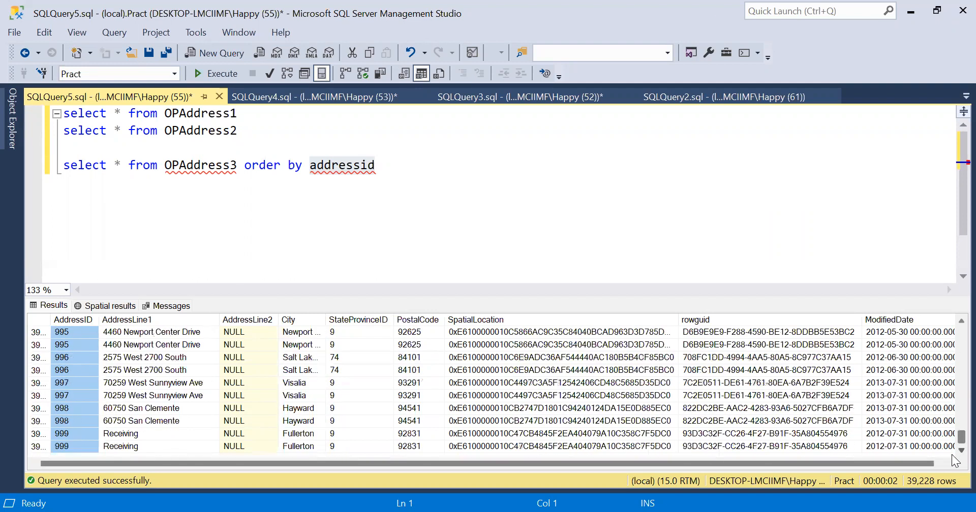
pyautogui.click(53, 448)
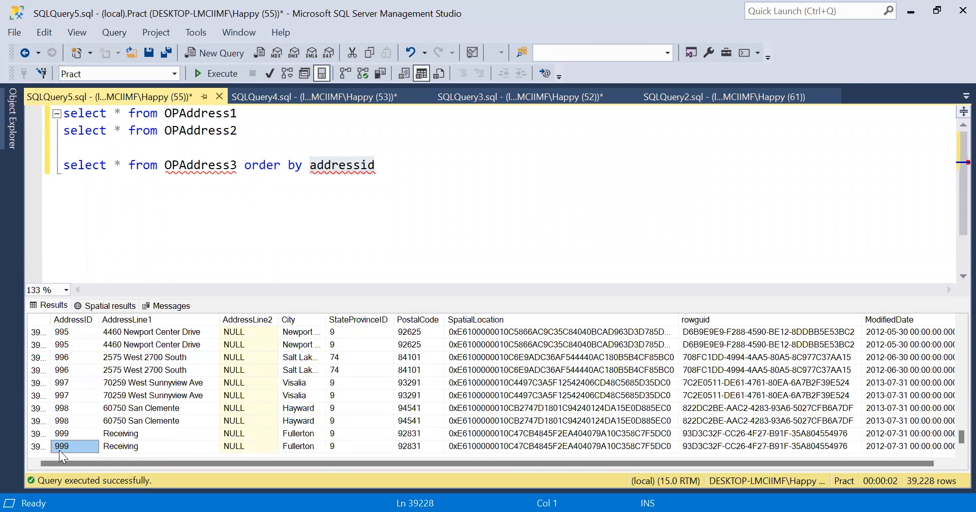
# - Return from the order by addressid query to the CREATE TABLE OPAddress3 script and place the cursor after the AddressLine2 definition
pyautogui.click(307, 180)
pyautogui.click(375, 176)
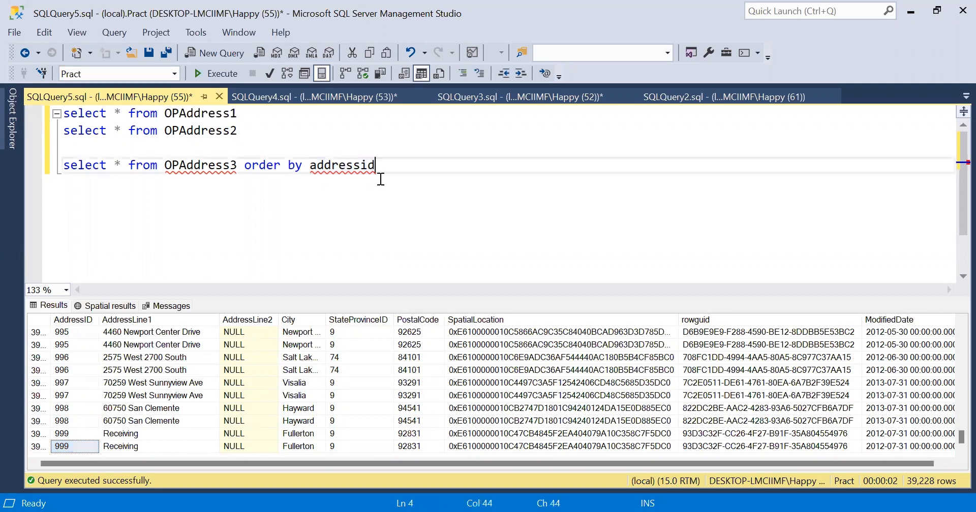
pyautogui.click(345, 97)
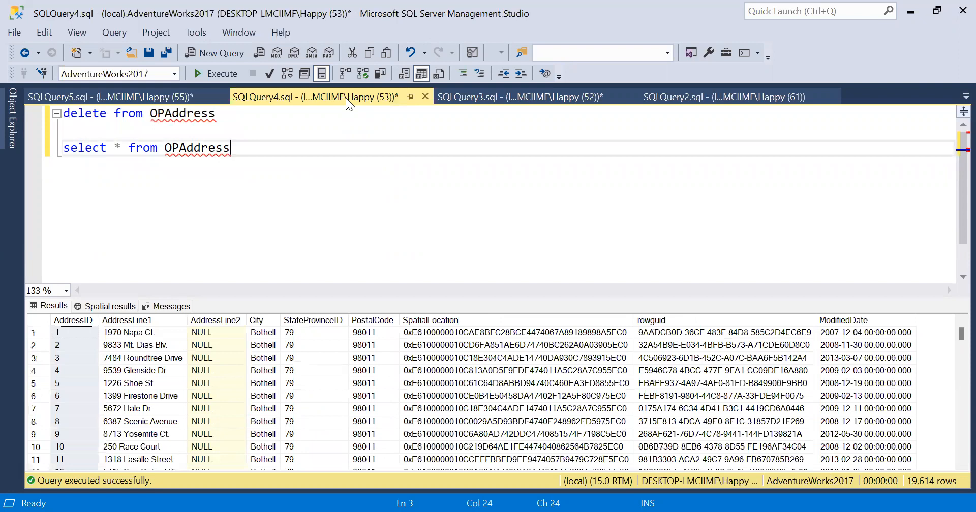
pyautogui.click(513, 96)
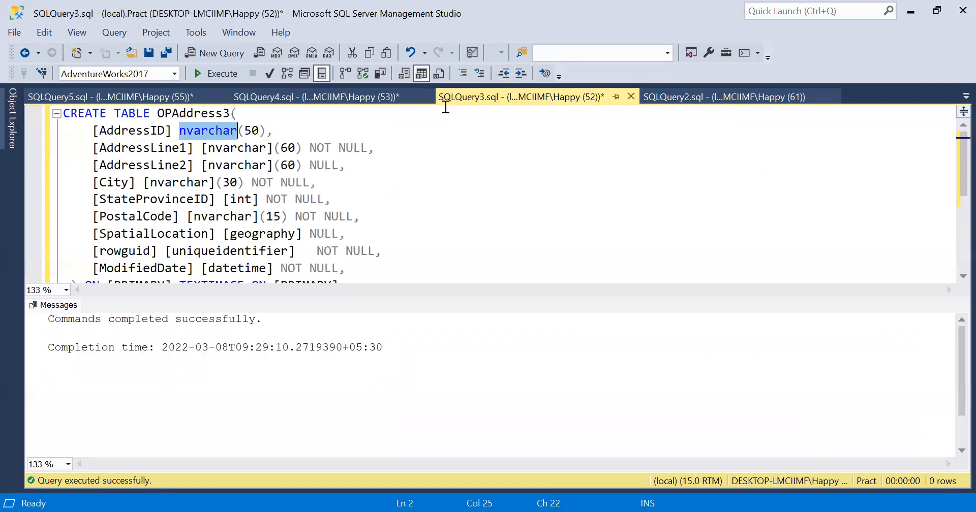
pyautogui.click(361, 168)
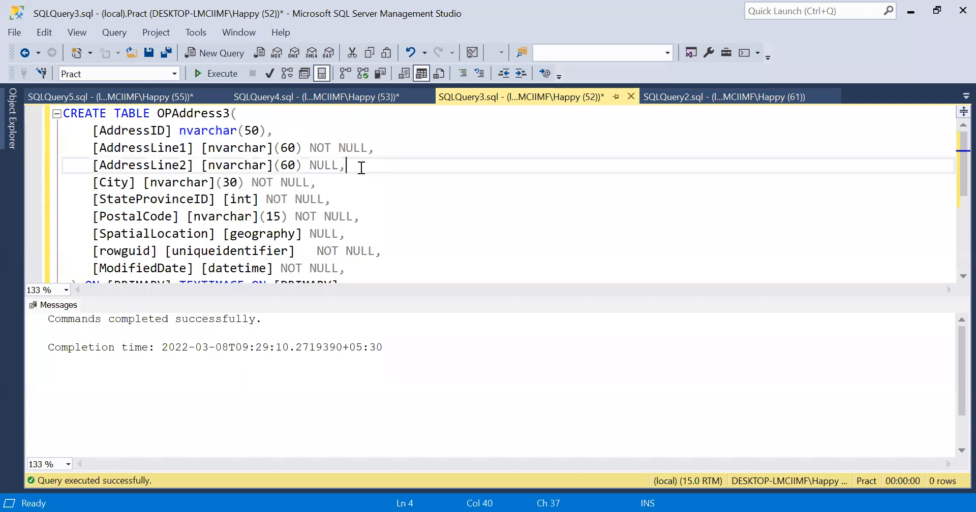
# - Change the table name in the CREATE TABLE script to OPAddress4
pyautogui.click(229, 113)
pyautogui.press('BackSpace')
pyautogui.write('4')
# - Set the AddressID column's data type to int and execute the script to create the table
pyautogui.click(179, 131)
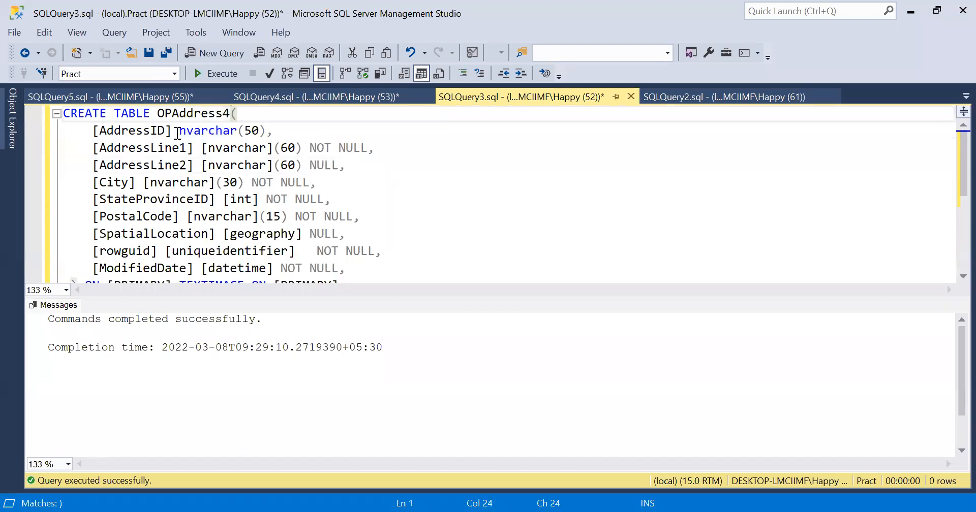
pyautogui.moveTo(179, 131); pyautogui.dragTo(265, 130)
pyautogui.write('int')
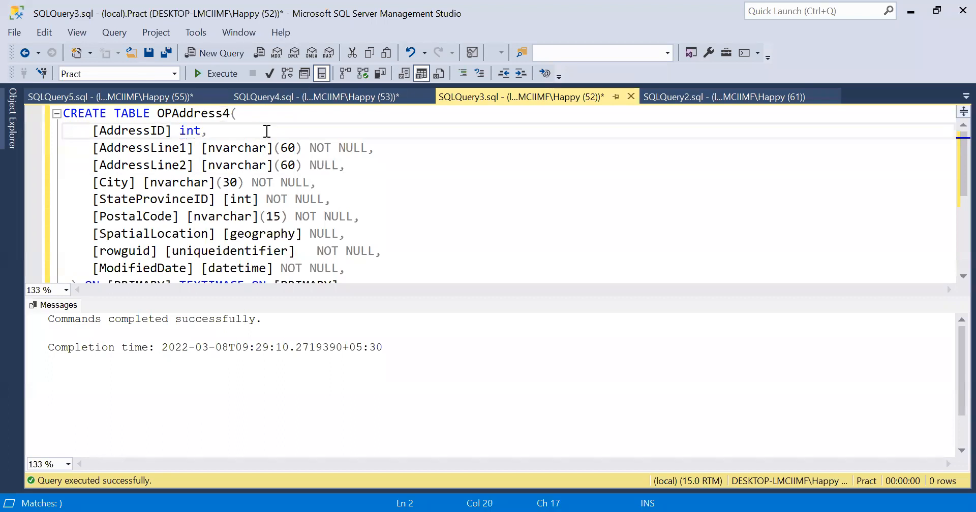
pyautogui.doubleClick(127, 132)
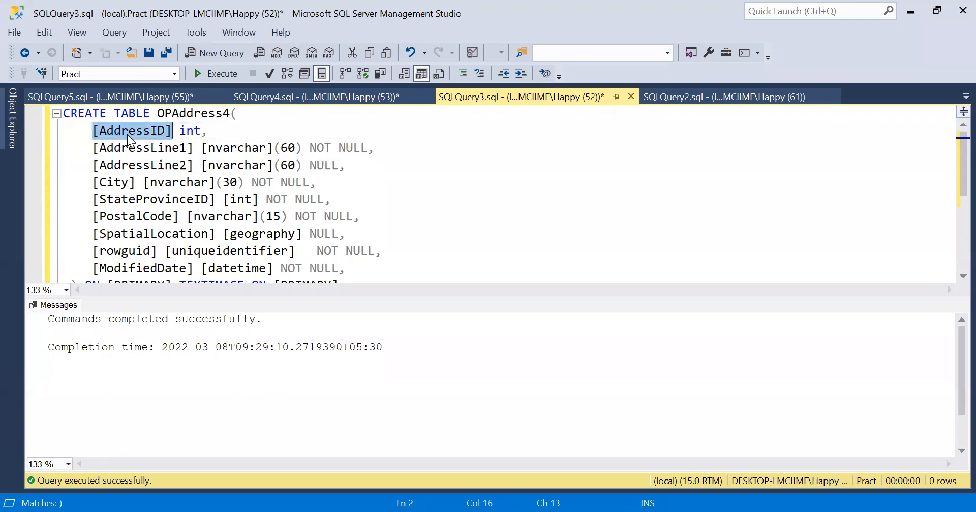
pyautogui.click(202, 133)
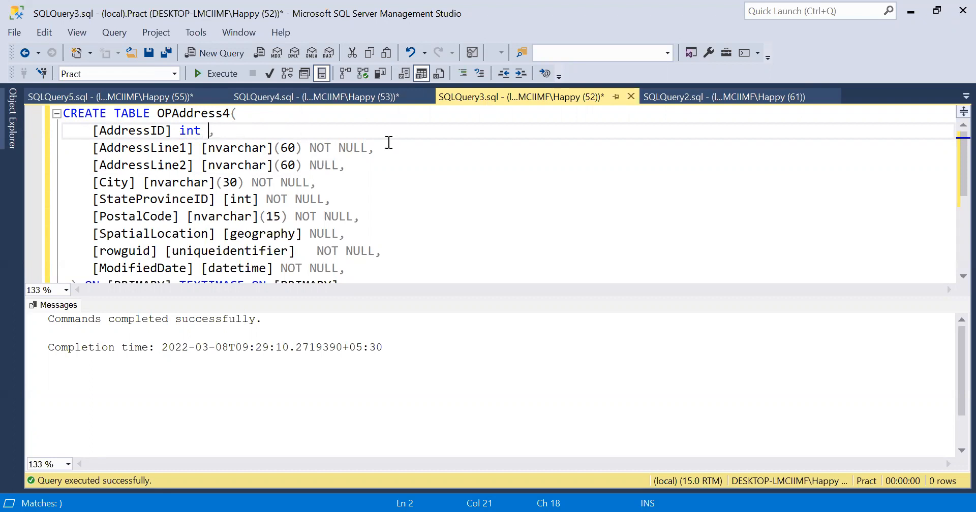
pyautogui.click(217, 75)
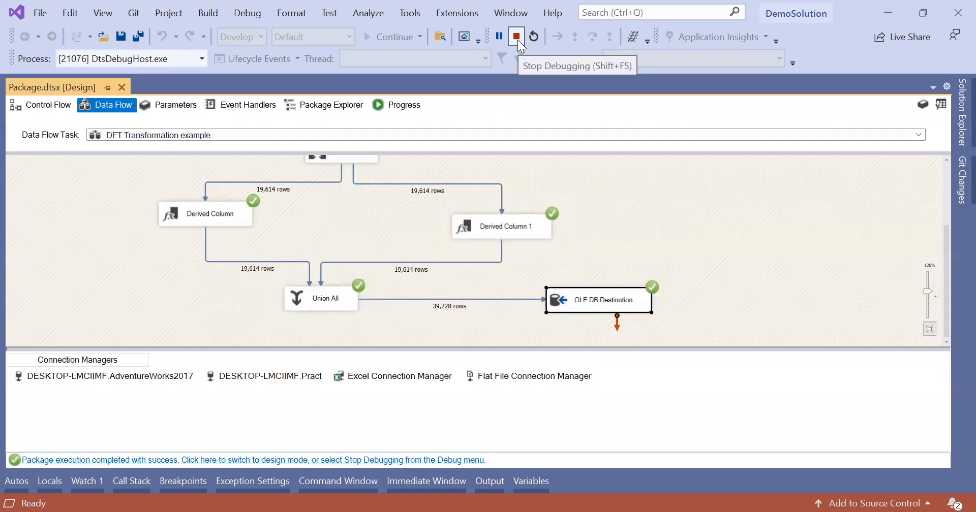
# - Switch to Visual Studio and stop debugging the package, returning the data flow to design mode
pyautogui.click(517, 39)
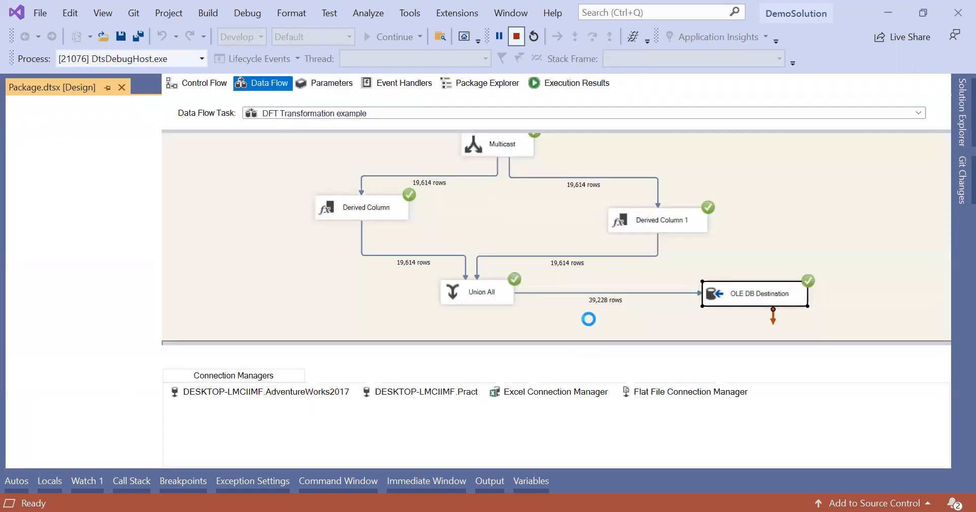
pyautogui.click(731, 317)
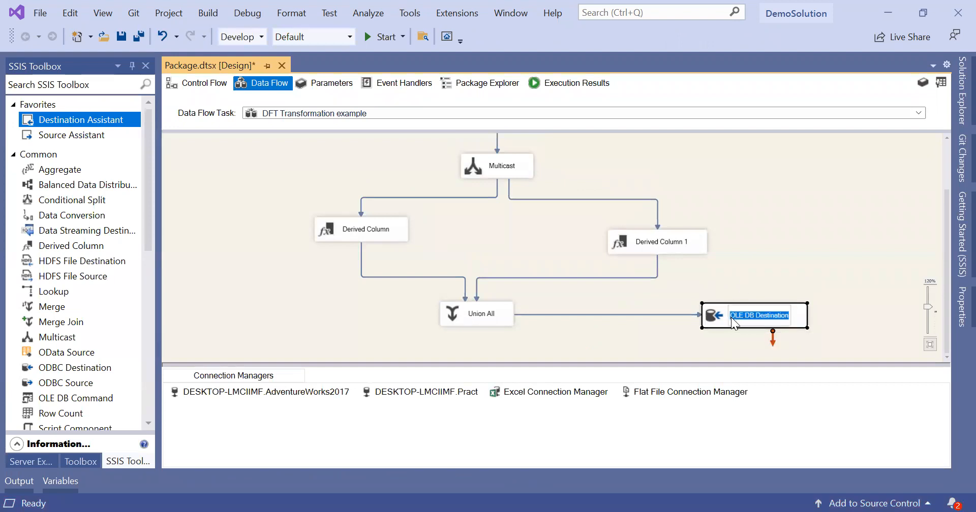
pyautogui.rightClick(731, 317)
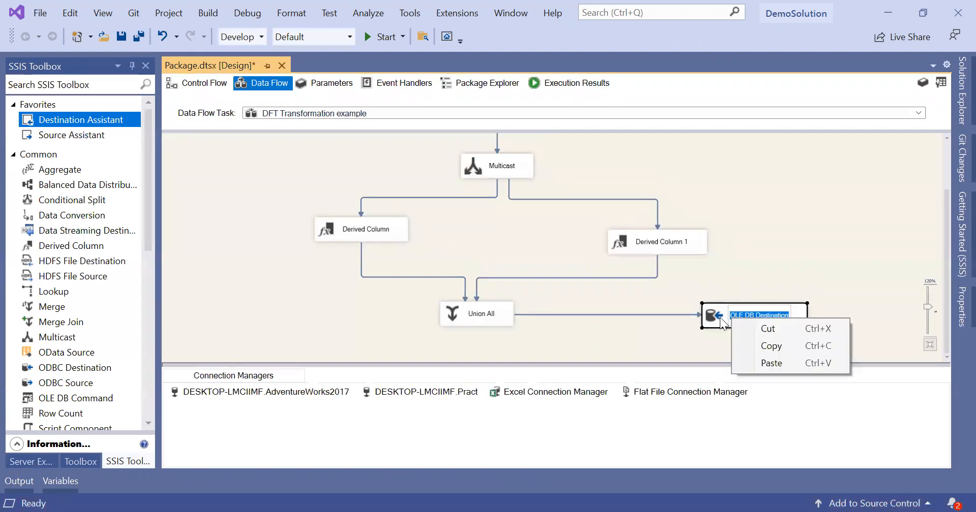
pyautogui.click(721, 321)
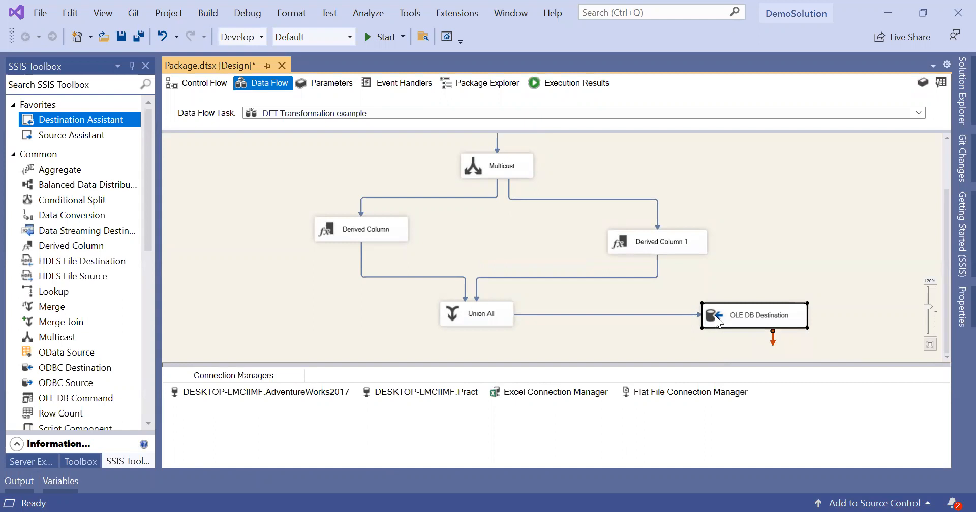
# - Set the OLE DB Destination's table to [dbo].[OPAddress4] and run the package
pyautogui.doubleClick(799, 319)
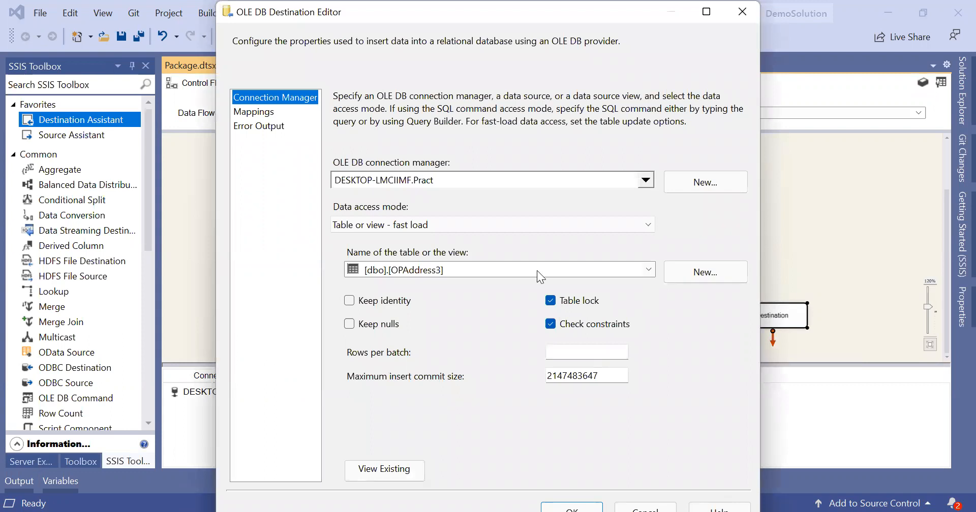
pyautogui.click(650, 270)
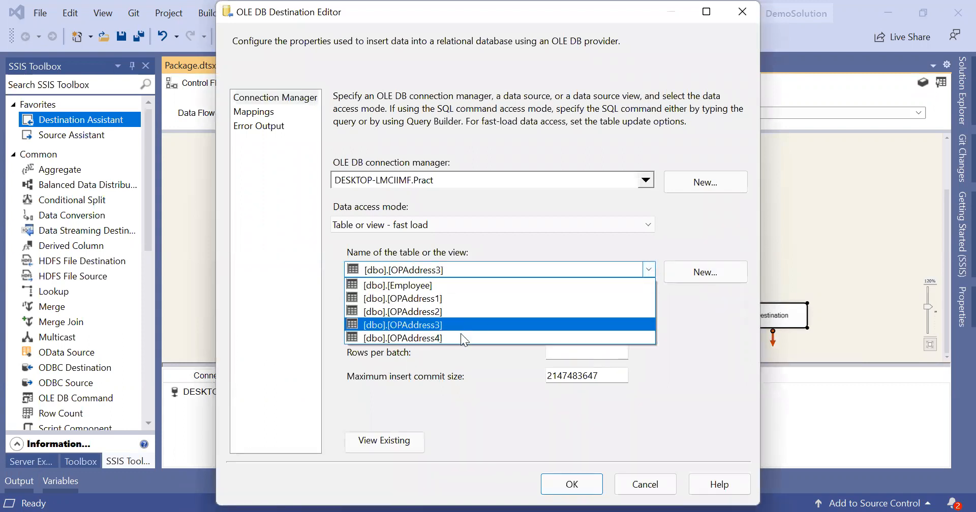
pyautogui.click(461, 335)
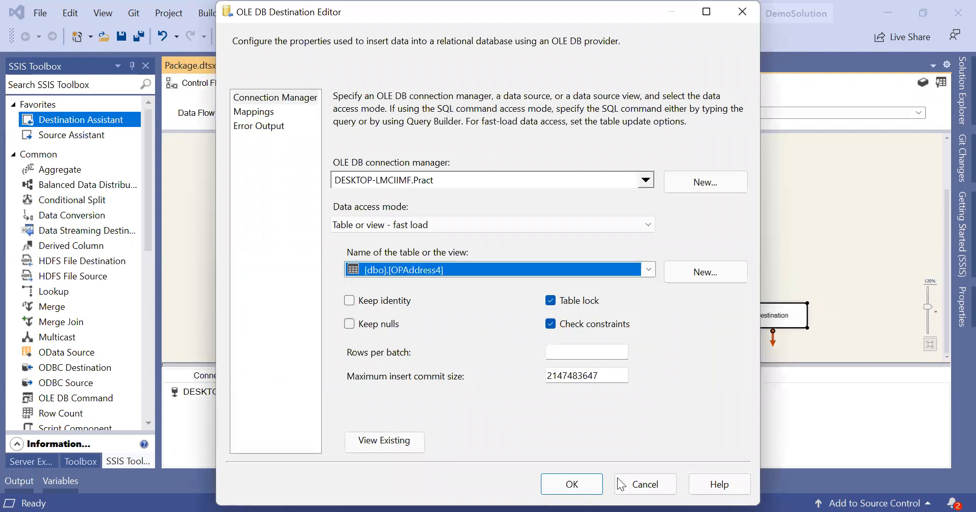
pyautogui.click(579, 488)
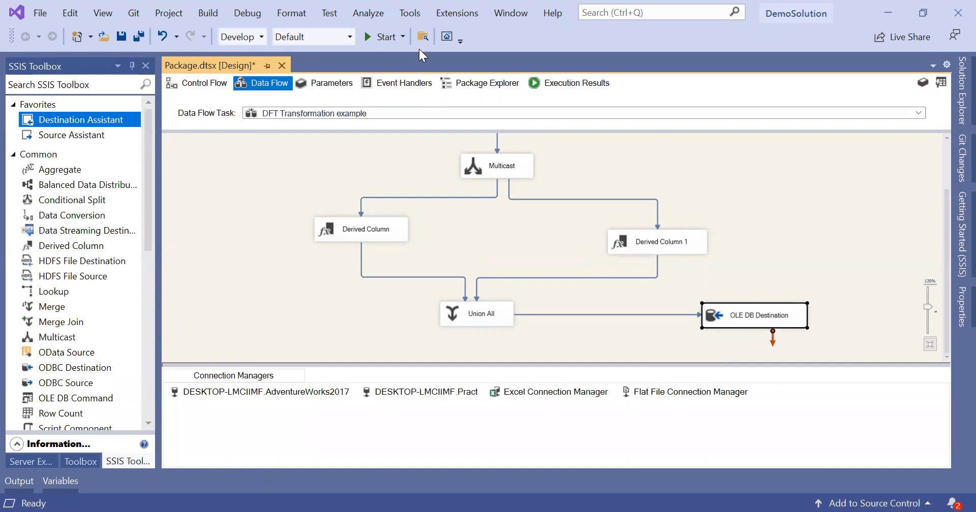
pyautogui.click(386, 36)
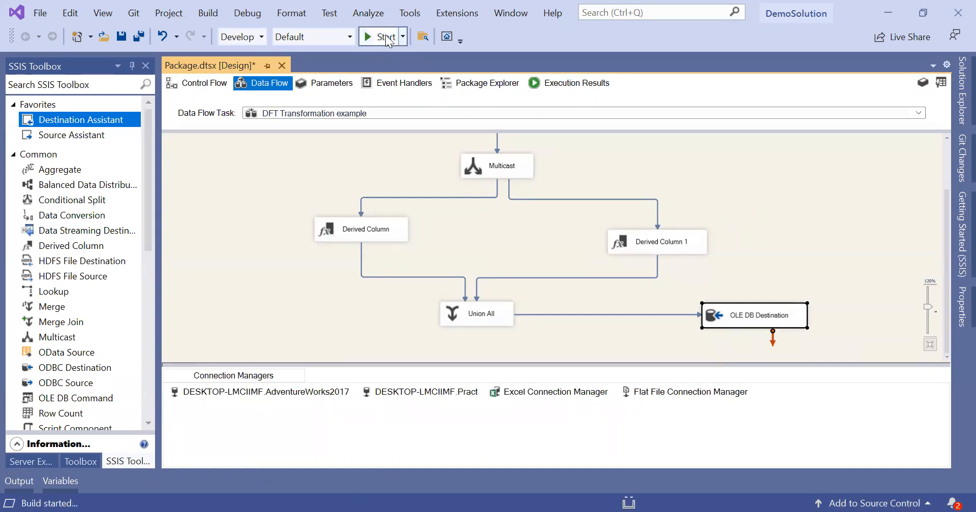
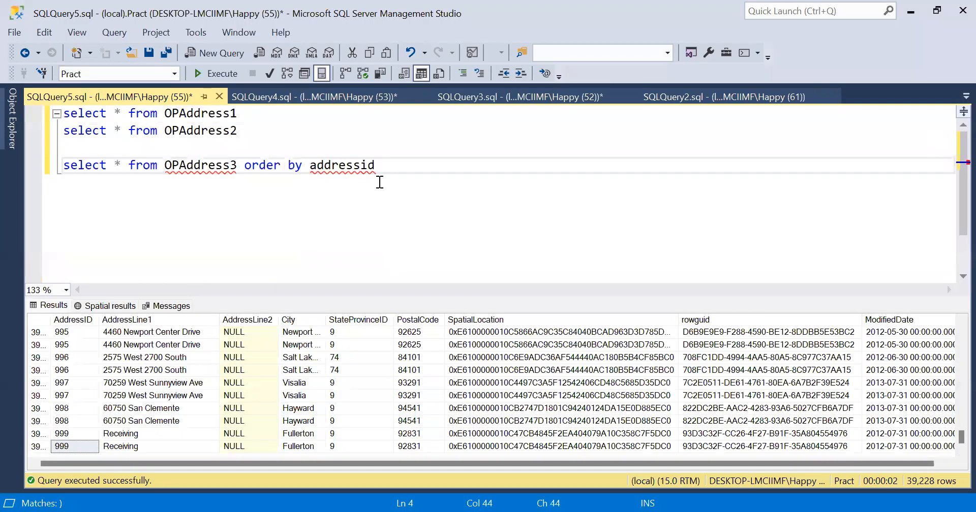
# - In SQL Server Management Studio, change the OPAddress3 query to select from OPAddress4 and run it without its order by clause
pyautogui.click(236, 165)
pyautogui.press('BackSpace')
pyautogui.write('4')
pyautogui.press('Escape')
pyautogui.keyDown('shift'); pyautogui.click(210, 146); pyautogui.keyUp('shift')
pyautogui.press('F5')
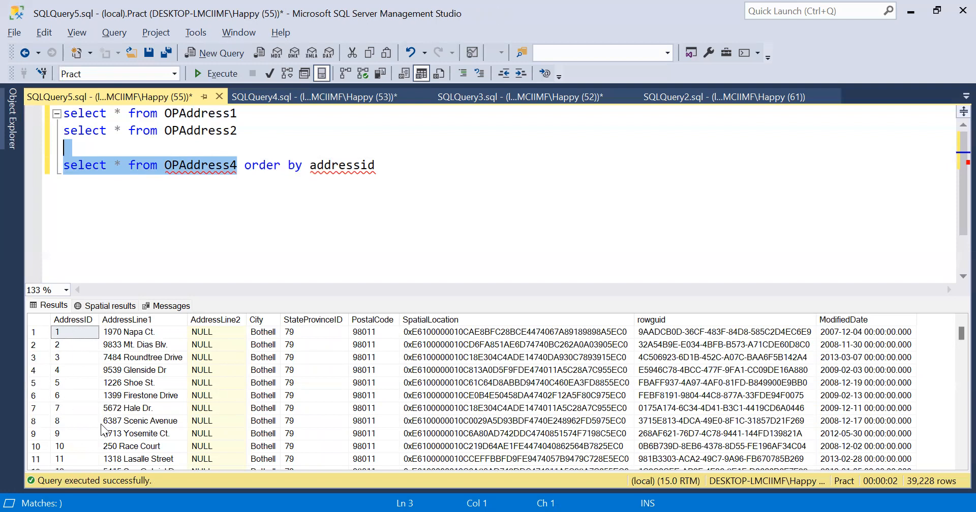
pyautogui.moveTo(951, 340); pyautogui.dragTo(952, 488)
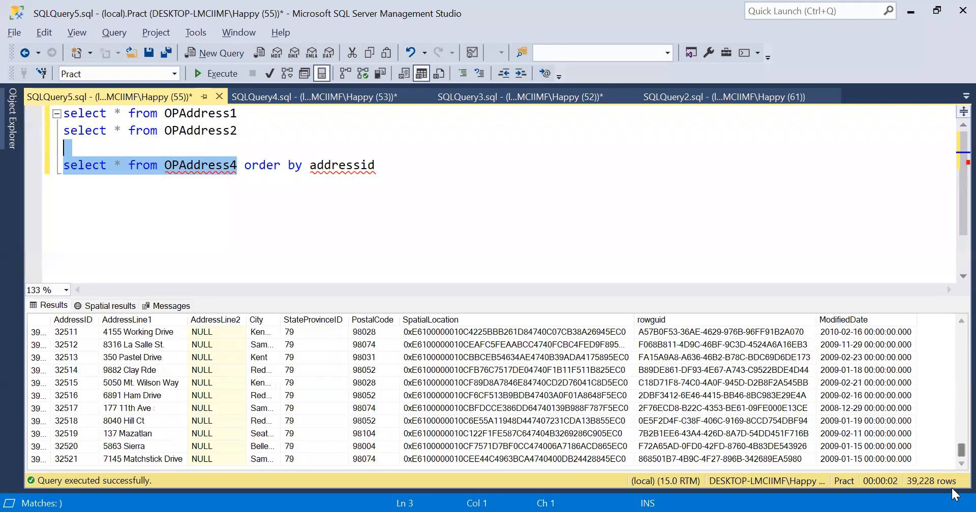
# - Execute the full OPAddress4 query including the order by addressid clause
pyautogui.click(488, 220)
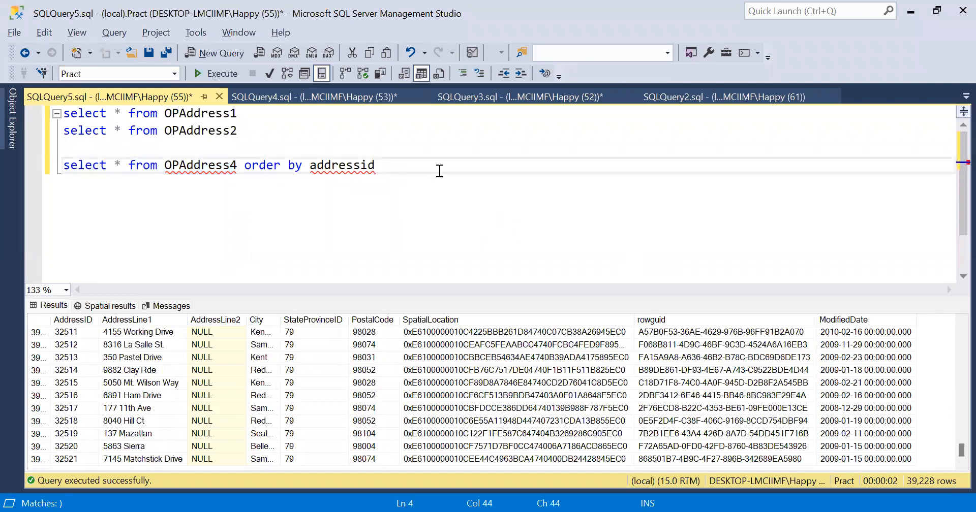
pyautogui.keyDown('shift'); pyautogui.click(332, 139); pyautogui.keyUp('shift')
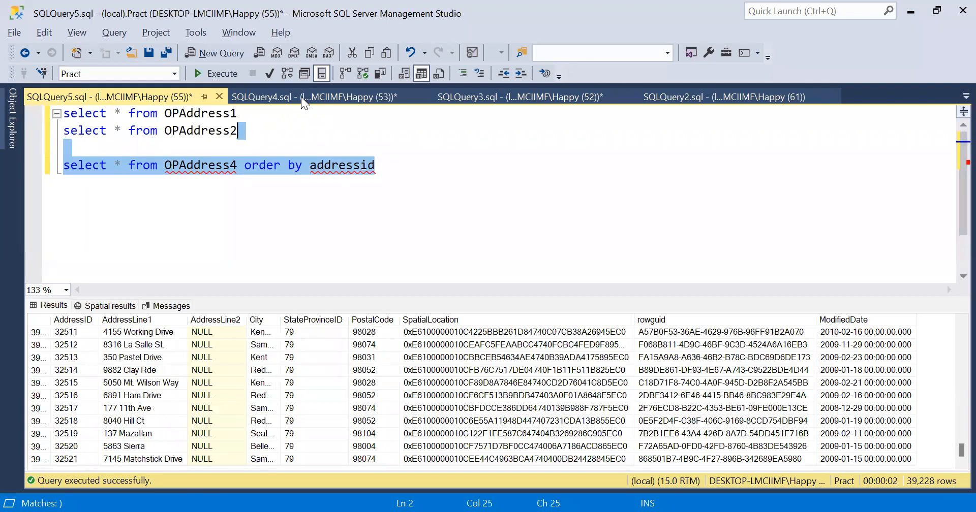
pyautogui.click(226, 75)
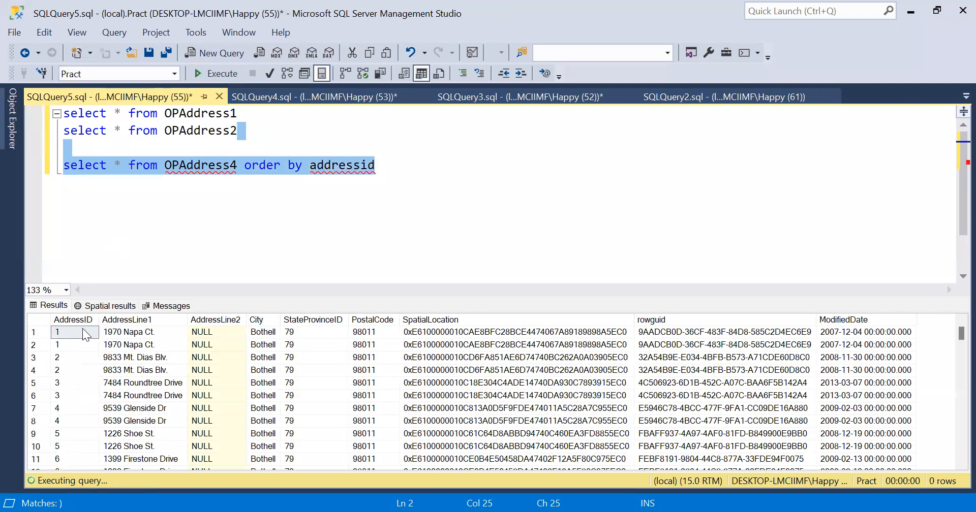
# - Examine the AddressID column of the ordered OPAddress4 results for its sort order and repeated rows
pyautogui.click(80, 329)
pyautogui.click(79, 321)
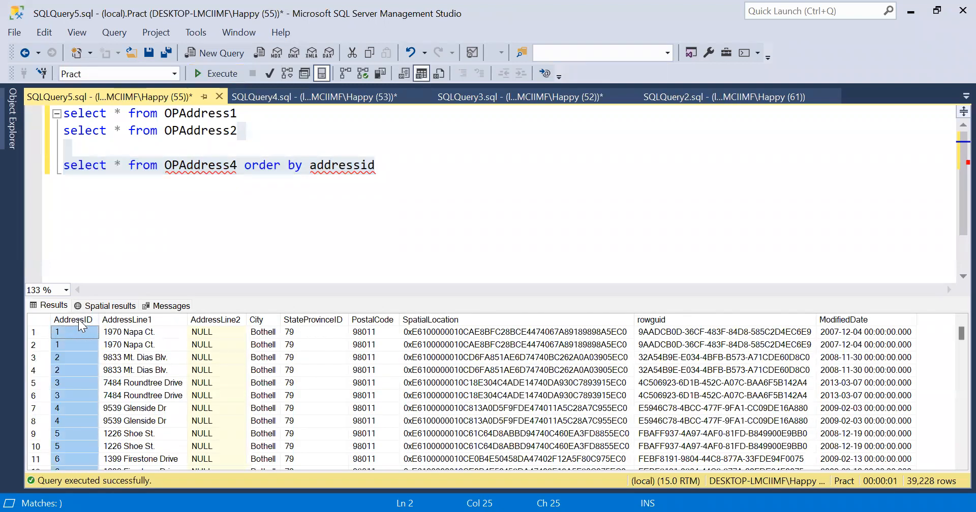
pyautogui.click(73, 332)
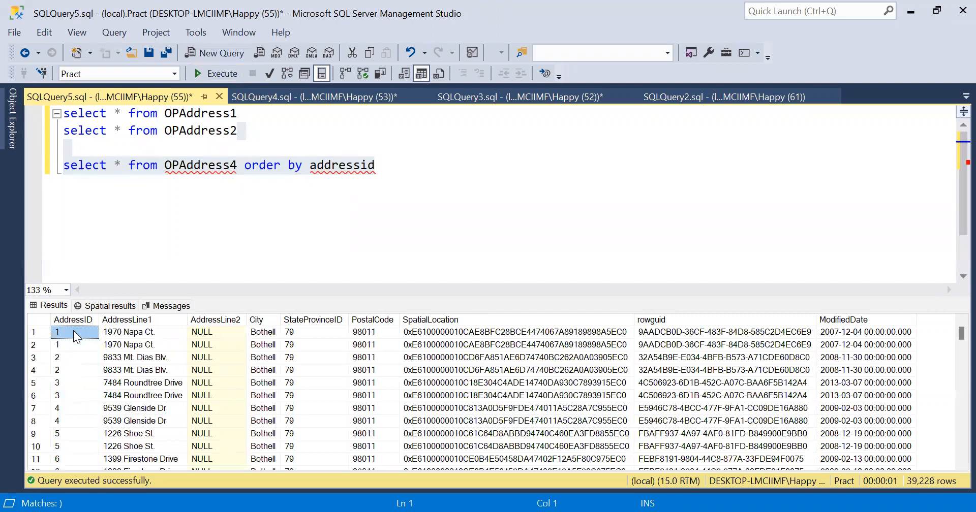
pyautogui.press('Down')
pyautogui.press('Down')
pyautogui.press('Down')
pyautogui.press('Down')
pyautogui.press('Down')
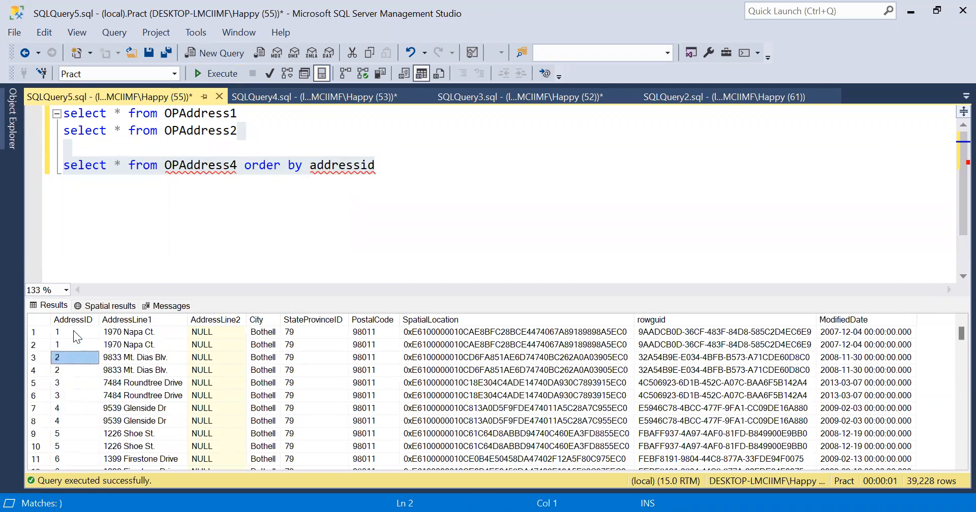
pyautogui.press('Down')
pyautogui.press('Down')
pyautogui.press('Down')
pyautogui.press('Down')
pyautogui.press('Down')
pyautogui.press('Down')
pyautogui.press('Down')
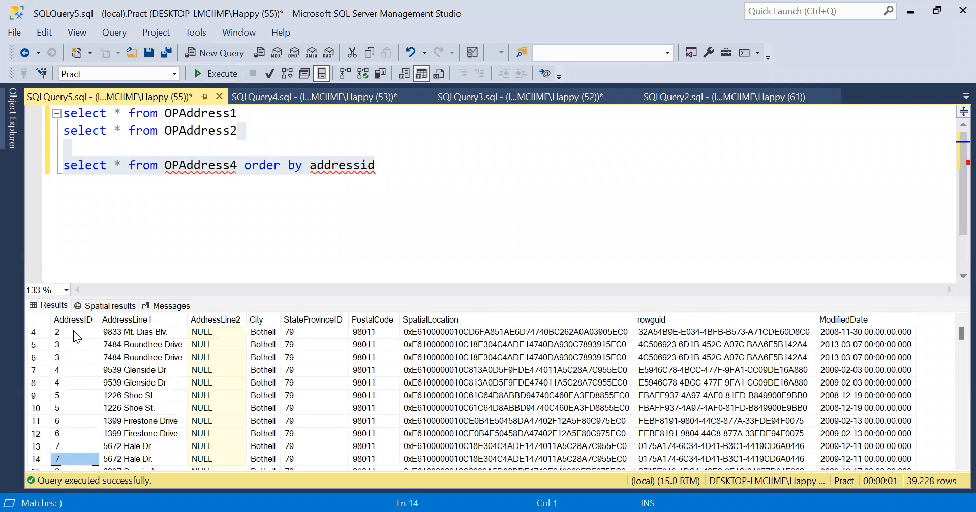
pyautogui.press('Up')
pyautogui.press('Up')
pyautogui.press('Up')
pyautogui.press('Up')
pyautogui.press('Up')
pyautogui.press('Up')
pyautogui.press('Up')
pyautogui.press('Up')
pyautogui.press('Up')
pyautogui.press('Up')
pyautogui.press('Up')
pyautogui.press('Up')
pyautogui.press('Up')
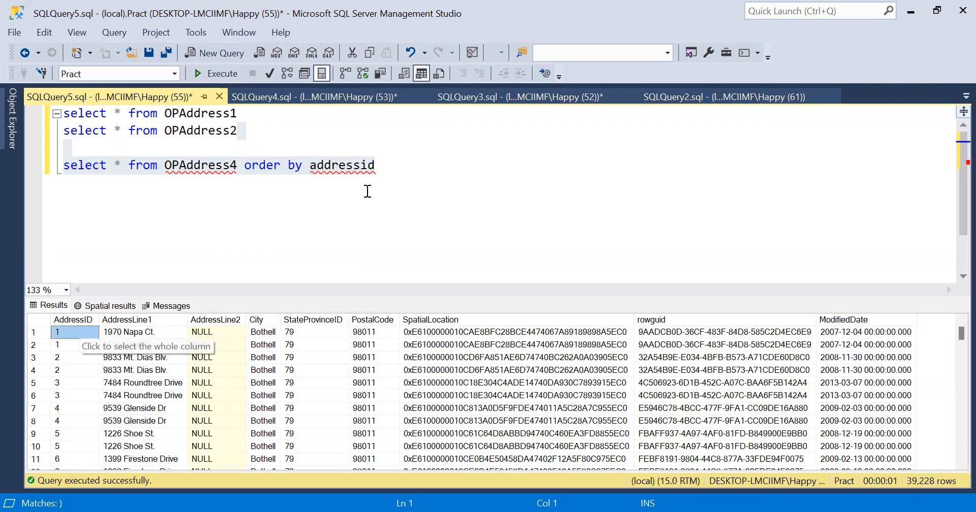
pyautogui.click(438, 194)
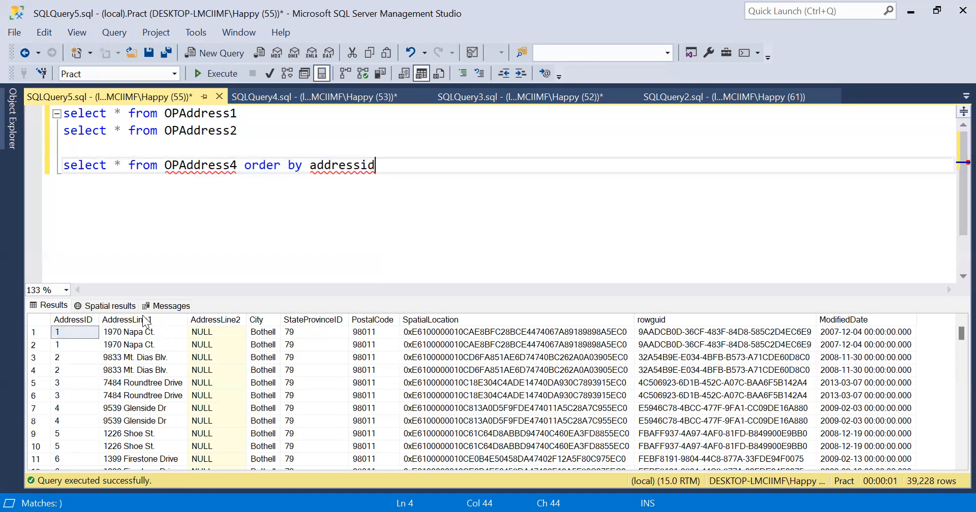
pyautogui.click(72, 320)
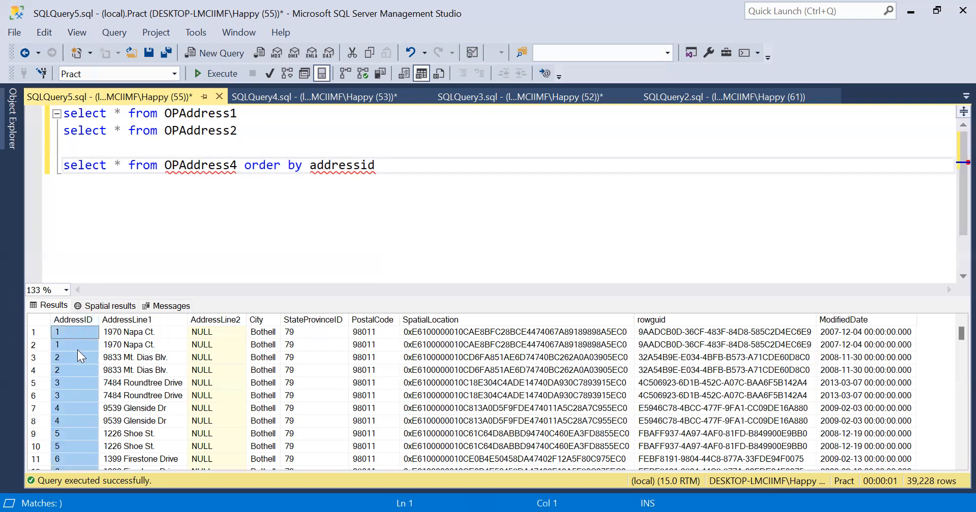
# - Check the AddressID column's data type in the CREATE TABLE OPAddress4 script
pyautogui.click(334, 96)
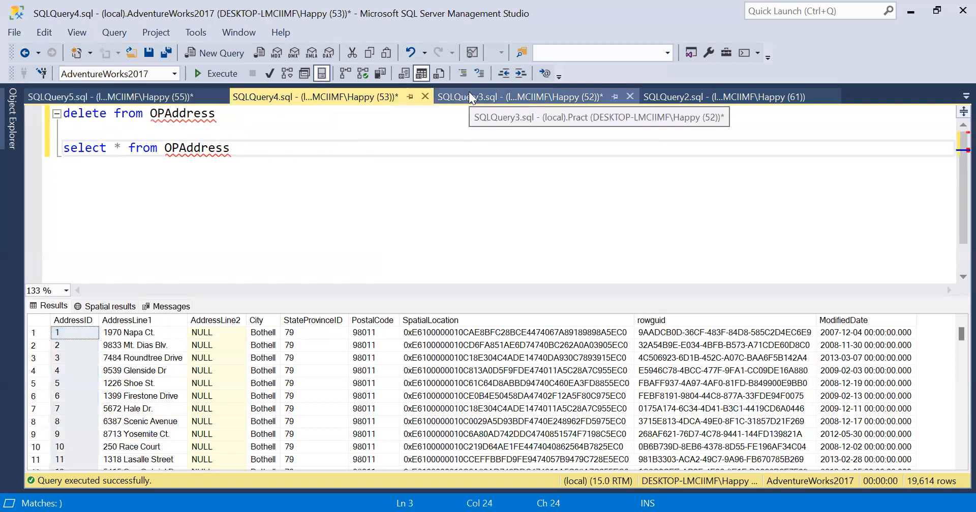
pyautogui.click(471, 96)
pyautogui.click(304, 149)
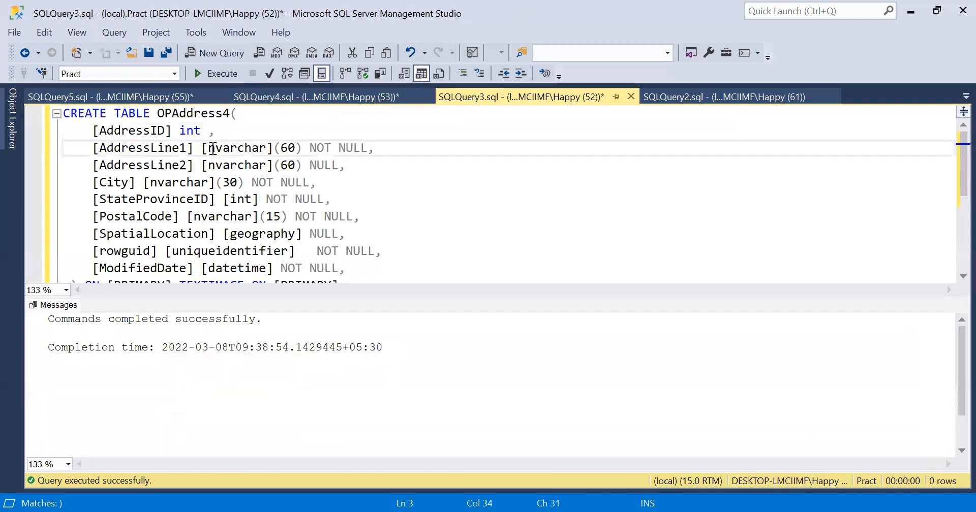
pyautogui.click(207, 132)
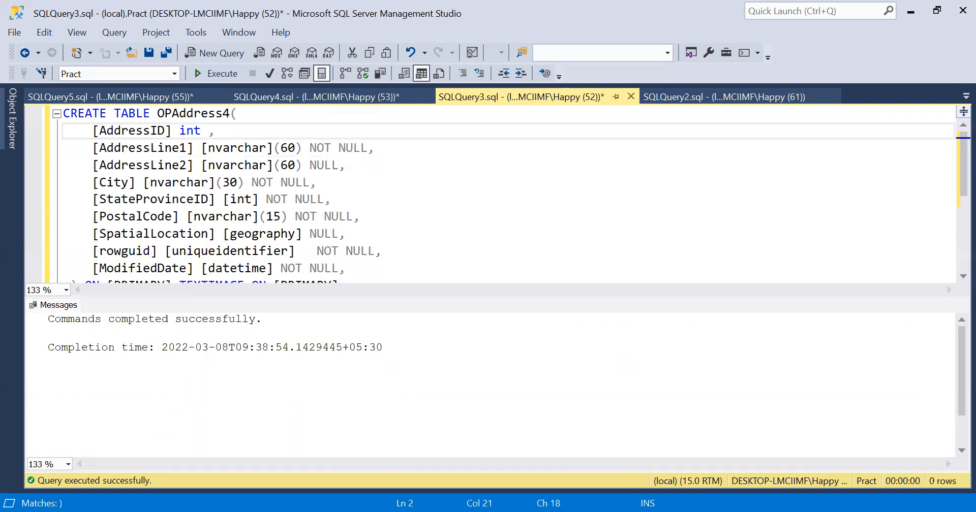
# - Switch to Visual Studio and review the executed data flow from the OLE DB Source through the Multicast and Derived Columns
pyautogui.hotkey('alt', 'Tab')
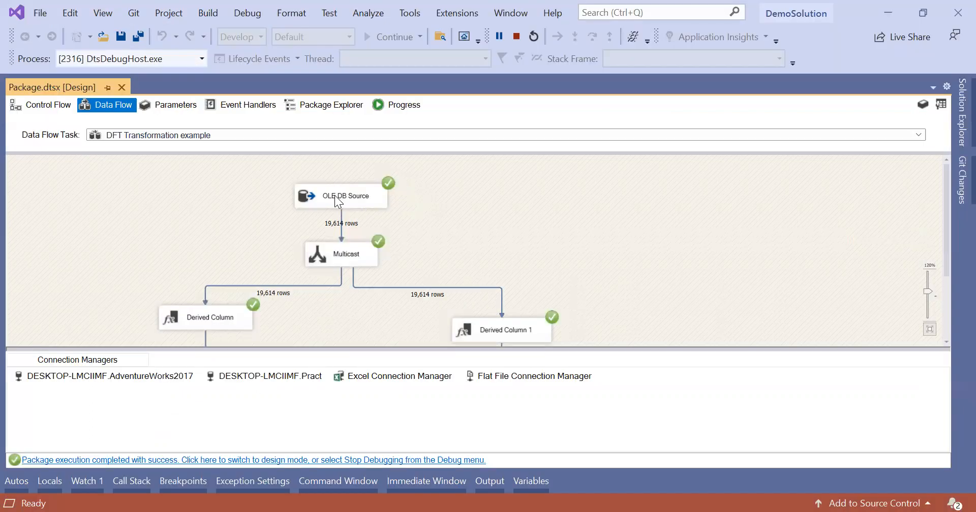
pyautogui.click(345, 196)
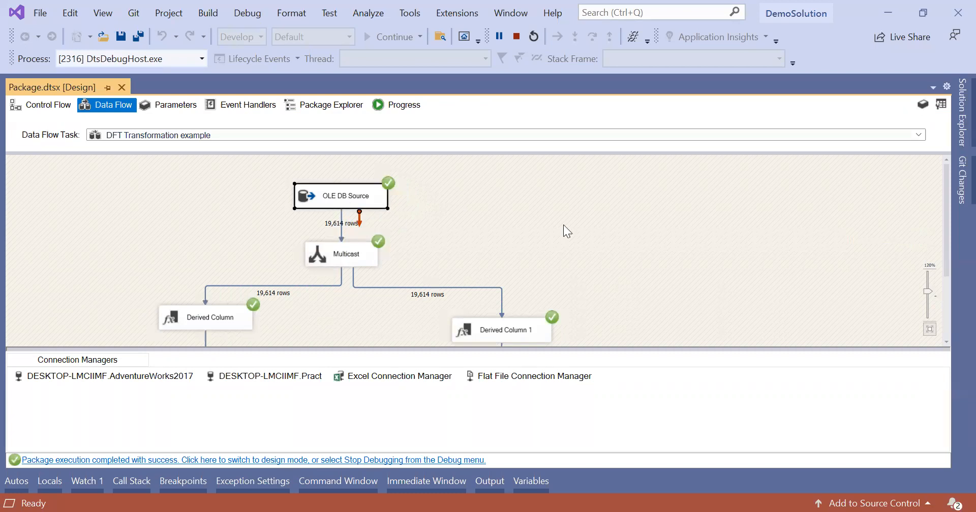
pyautogui.scroll(-2, 619, 284)
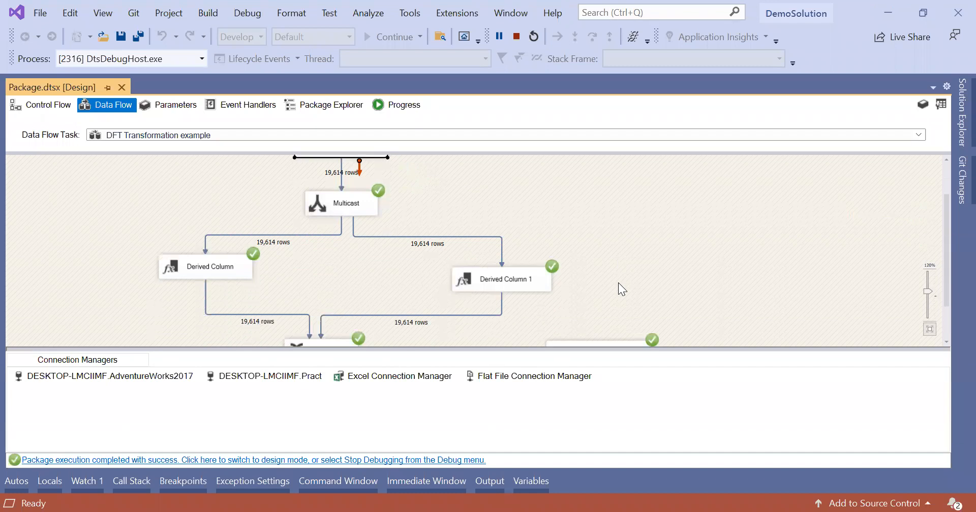
pyautogui.scroll(2, 618, 284)
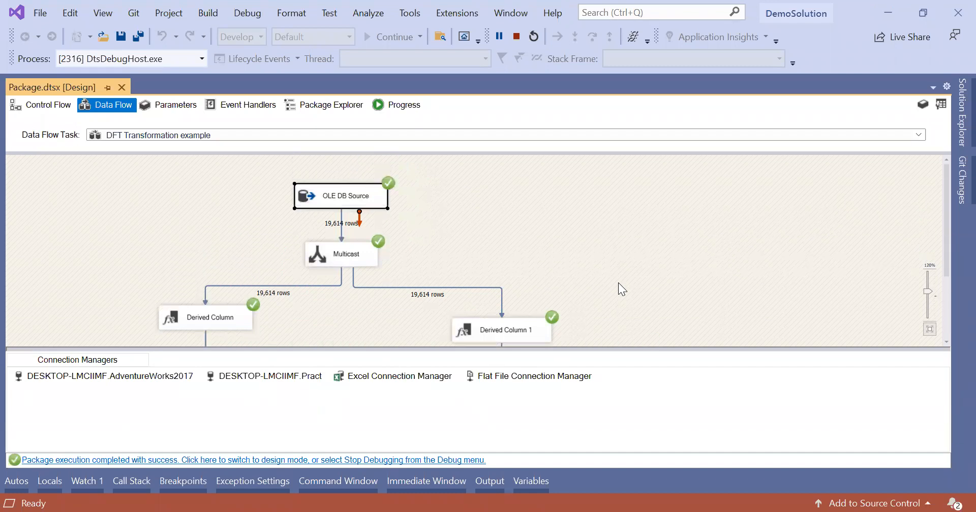
pyautogui.scroll(-1, 622, 289)
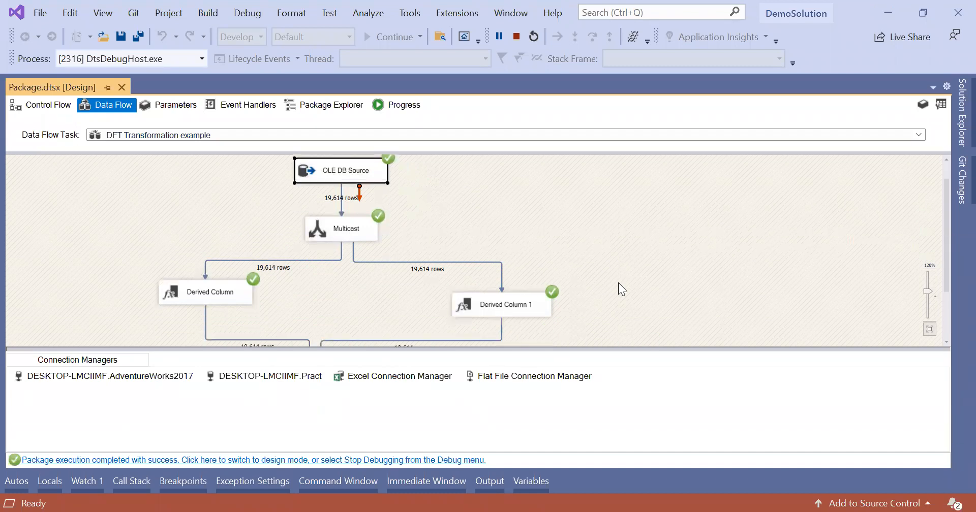
# - Switch to SQL Server Management Studio and copy IDENTITY(1,1) from the AddressID line of the CREATE TABLE [Person].[Address] script
pyautogui.click(900, 14)
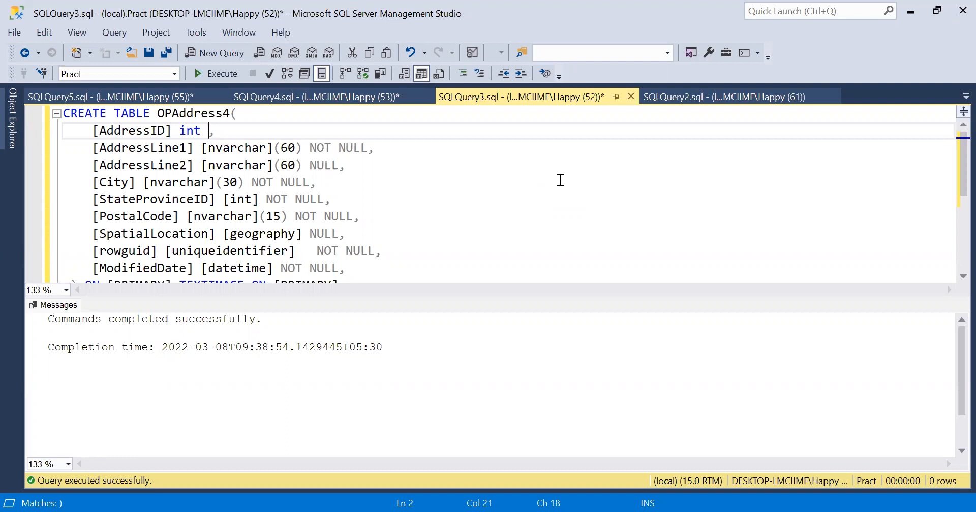
pyautogui.click(682, 99)
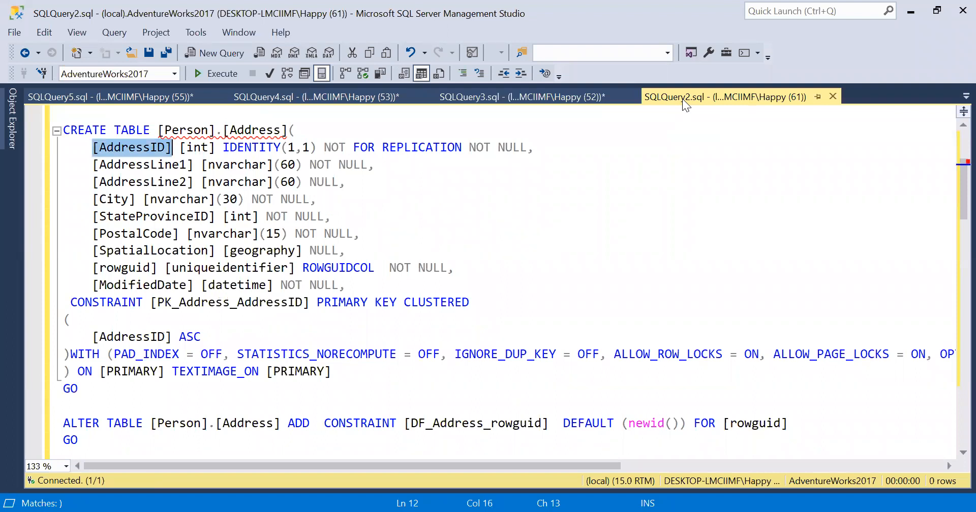
pyautogui.doubleClick(247, 147)
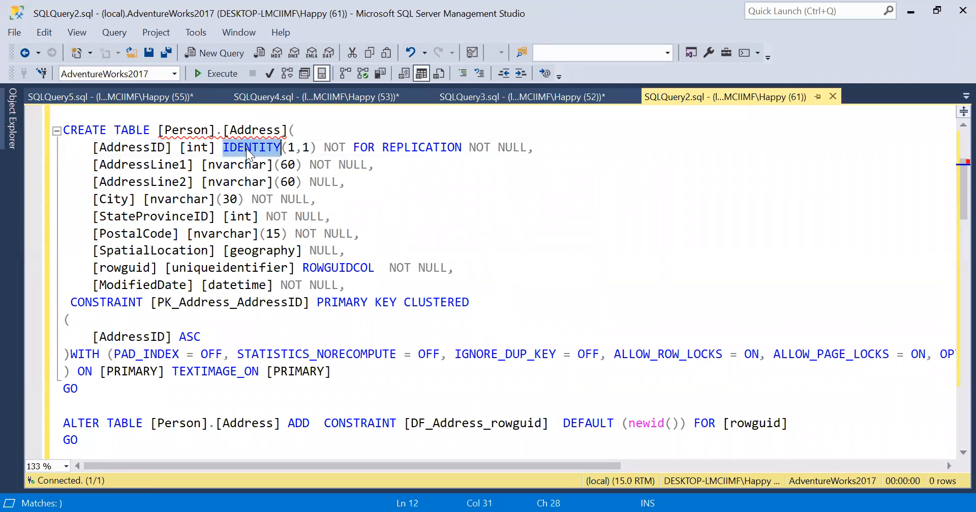
pyautogui.click(224, 149)
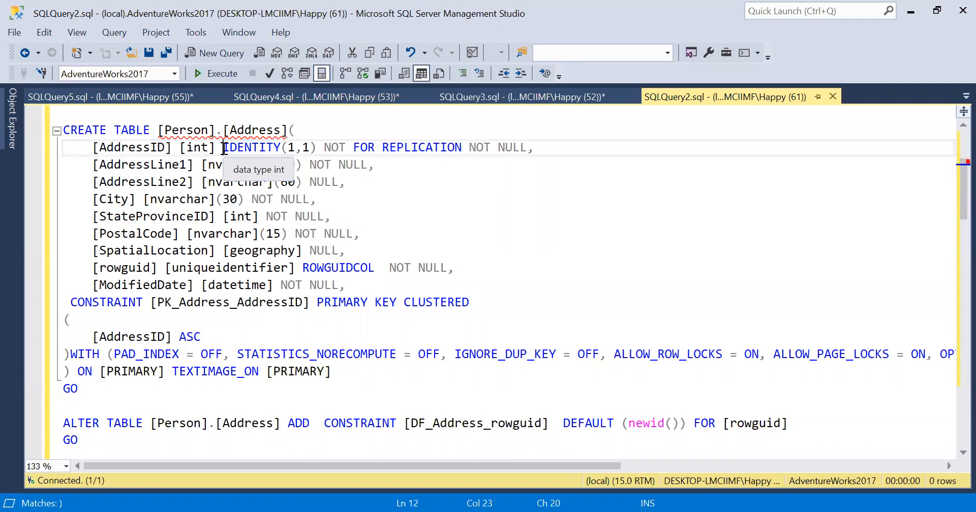
pyautogui.hotkey('ctrl', 'shift', 'Right')
pyautogui.hotkey('ctrl', 'shift', 'Right')
pyautogui.hotkey('ctrl', 'shift', 'Right')
pyautogui.hotkey('ctrl', 'shift', 'Right')
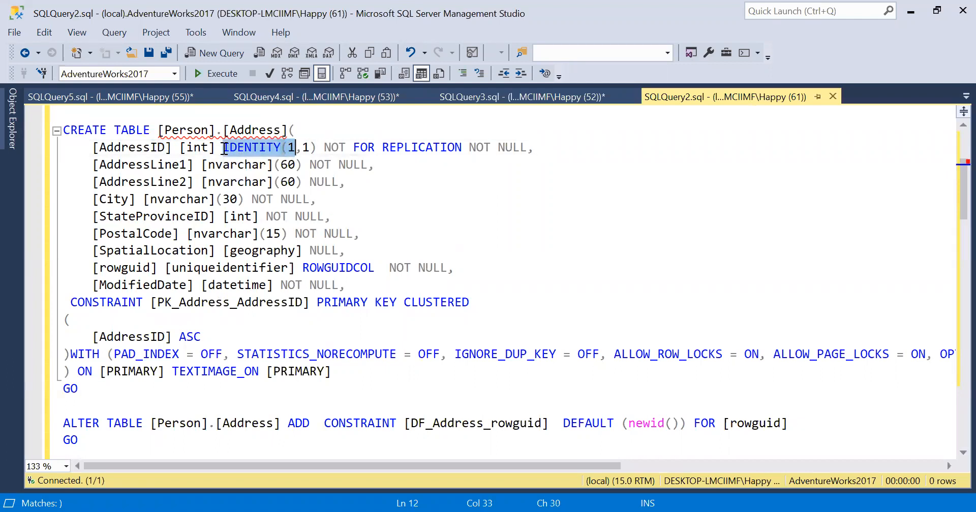
pyautogui.hotkey('ctrl', 'shift', 'Right')
pyautogui.hotkey('ctrl', 'shift', 'Right')
pyautogui.hotkey('ctrl', 'c')
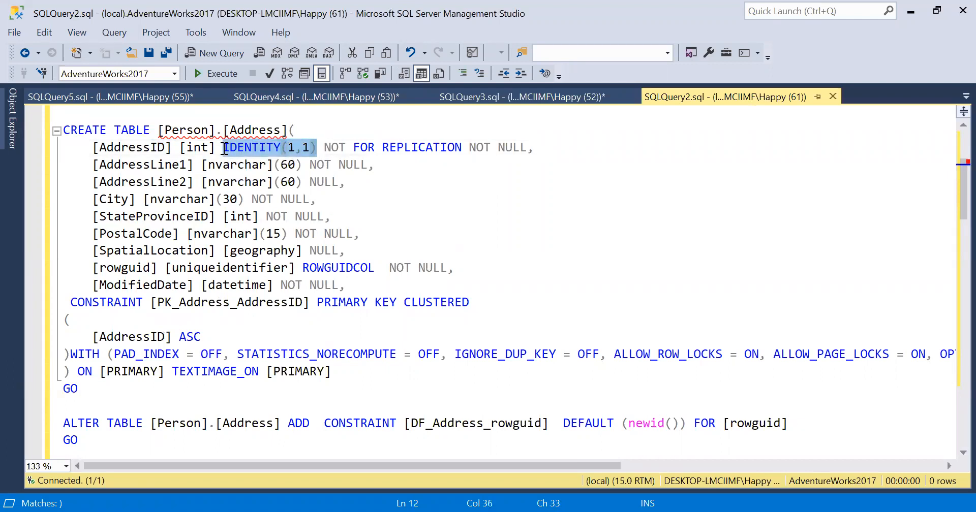
# - Add the copied IDENTITY(1,1) after int on the AddressID column in the CREATE TABLE OPAddress4 script
pyautogui.click(101, 101)
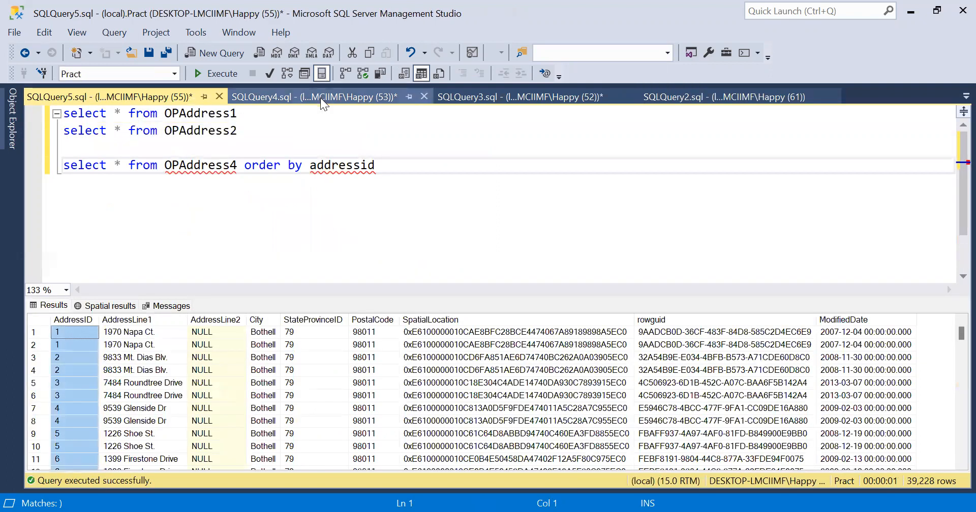
pyautogui.click(320, 97)
pyautogui.click(504, 102)
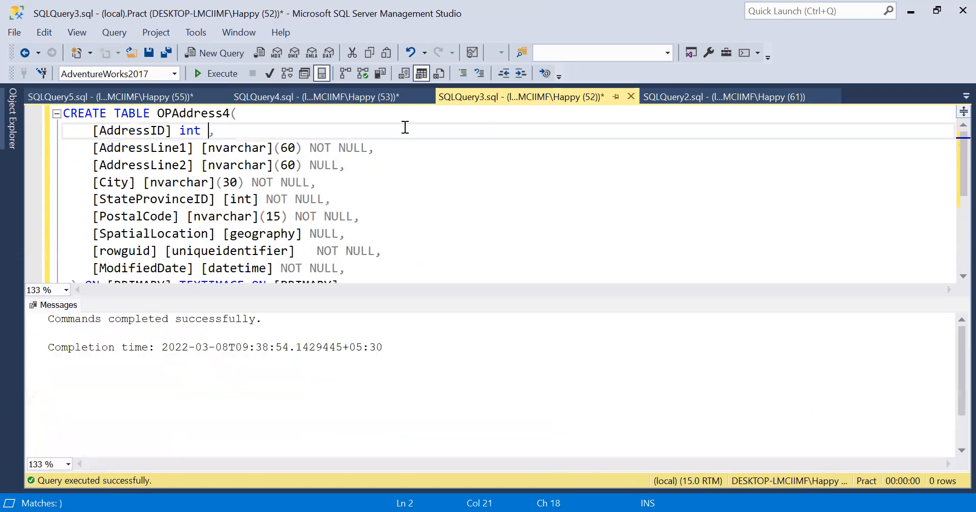
pyautogui.hotkey('ctrl', 'v')
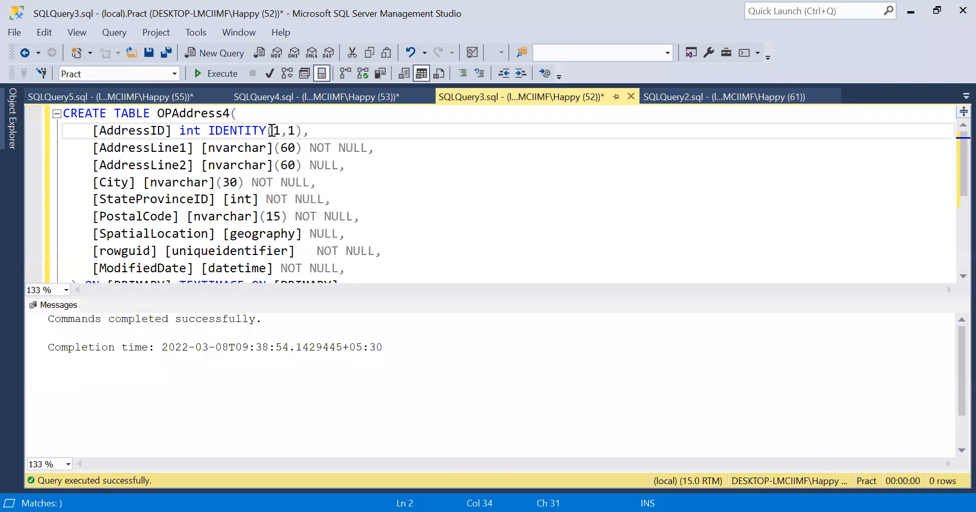
# - Try an identity increment of 2 on the AddressID column and restore the increment to 1
pyautogui.click(277, 130)
pyautogui.doubleClick(278, 131)
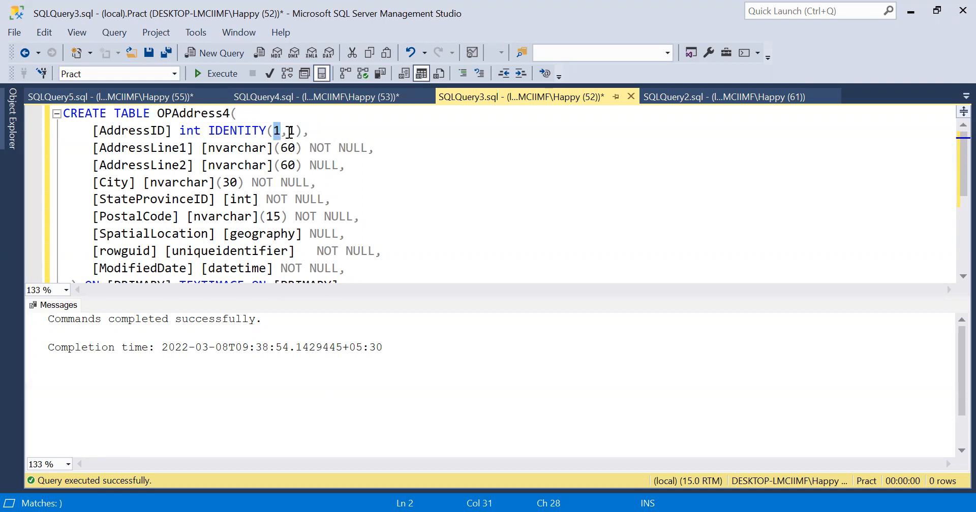
pyautogui.doubleClick(294, 131)
pyautogui.press('BackSpace')
pyautogui.write('2')
pyautogui.click(277, 131)
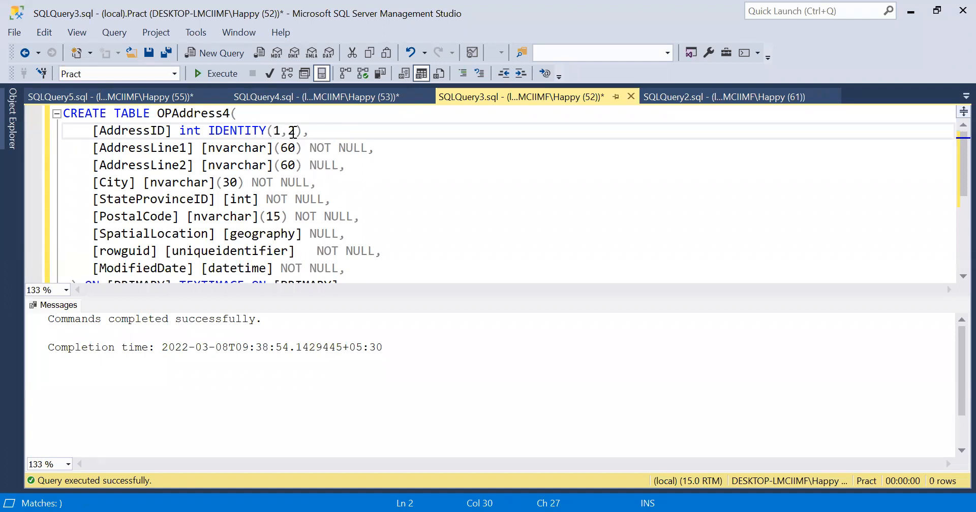
pyautogui.click(297, 131)
pyautogui.press('BackSpace')
pyautogui.write('1')
# - Rename the table in the CREATE TABLE script to OPAddress5 and execute the script
pyautogui.click(229, 114)
pyautogui.press('BackSpace')
pyautogui.write('5')
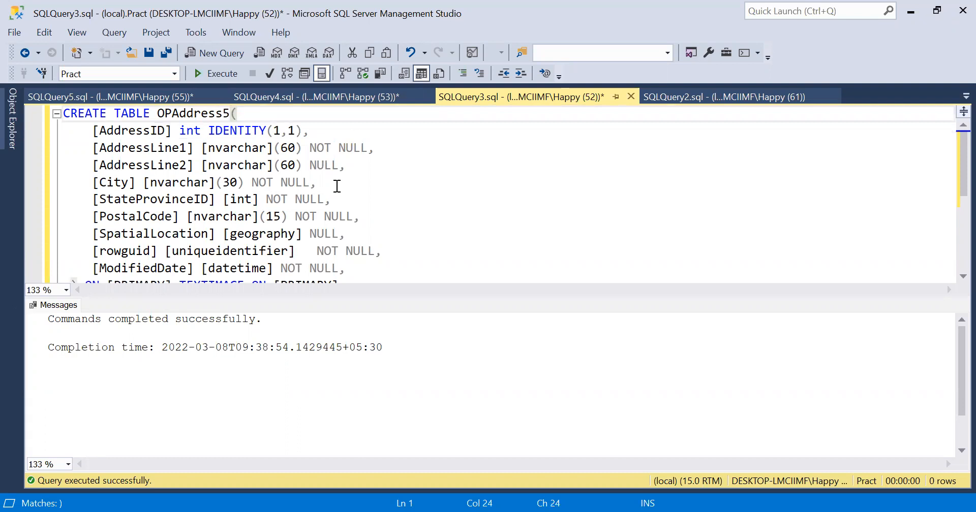
pyautogui.click(226, 76)
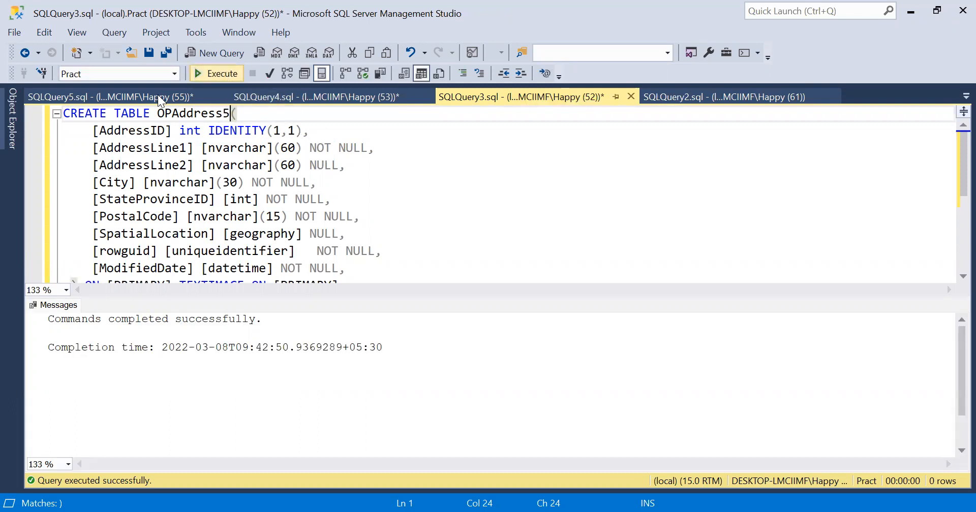
# - Change the table name in the select query ordered by addressid to OPAddress5
pyautogui.click(141, 94)
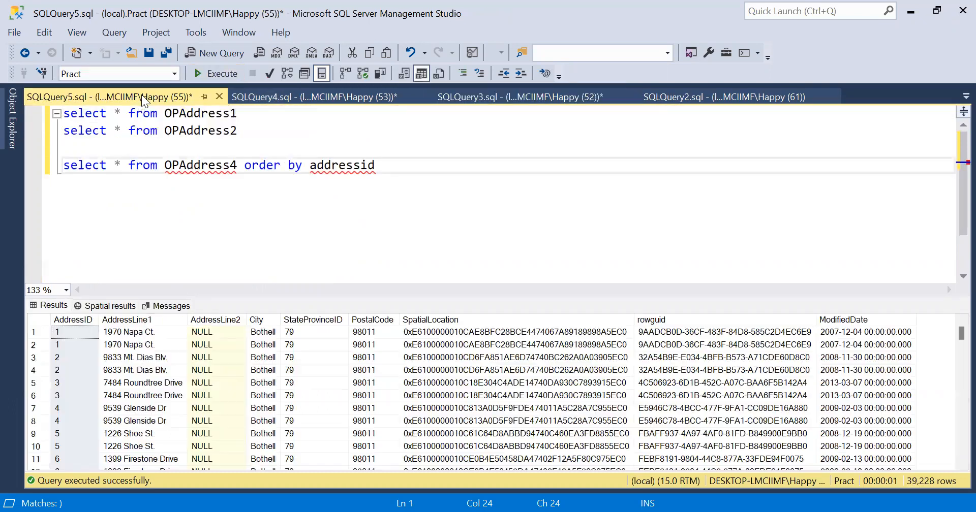
pyautogui.click(235, 165)
pyautogui.press('BackSpace')
pyautogui.write('5')
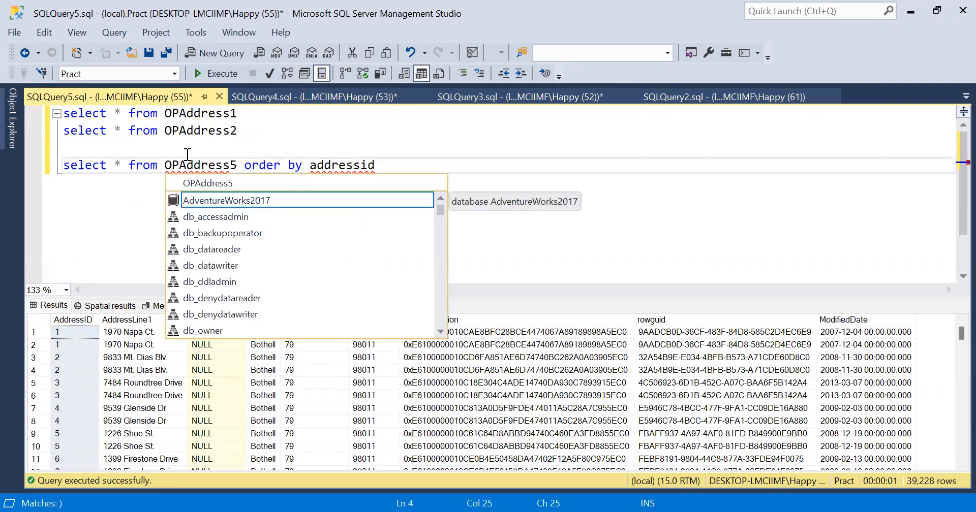
# - Execute only the select * from OPAddress5 part of the query, without the order by clause
pyautogui.click(83, 158)
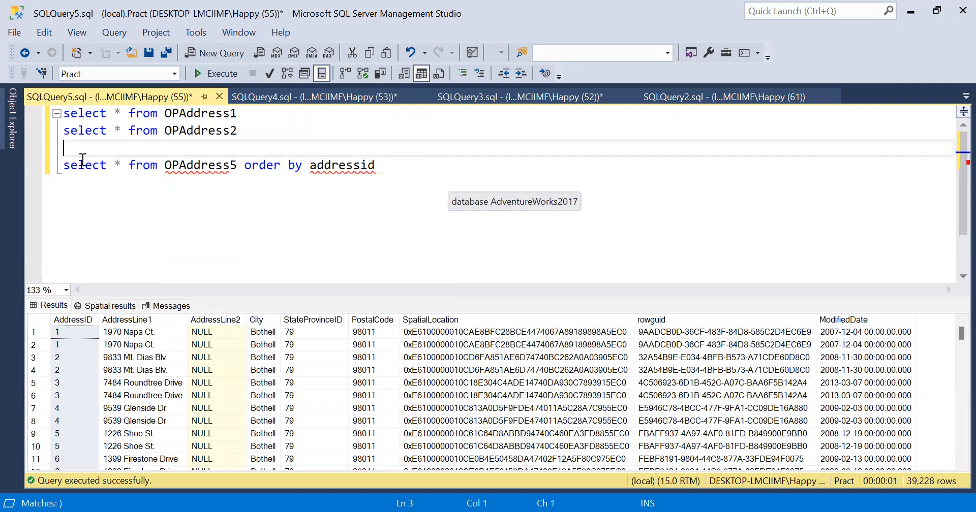
pyautogui.hotkey('shift', 'Down')
pyautogui.hotkey('shift', 'Right')
pyautogui.hotkey('shift', 'Right')
pyautogui.hotkey('shift', 'Right')
pyautogui.hotkey('shift', 'Right')
pyautogui.hotkey('shift', 'Right')
pyautogui.hotkey('shift', 'Right')
pyautogui.hotkey('shift', 'Right')
pyautogui.hotkey('shift', 'Right')
pyautogui.hotkey('shift', 'Right')
pyautogui.hotkey('shift', 'Right')
pyautogui.hotkey('shift', 'Right')
pyautogui.hotkey('shift', 'Right')
pyautogui.hotkey('shift', 'Right')
pyautogui.hotkey('shift', 'Right')
pyautogui.hotkey('shift', 'Right')
pyautogui.hotkey('shift', 'Right')
pyautogui.hotkey('shift', 'Right')
pyautogui.hotkey('shift', 'Right')
pyautogui.hotkey('shift', 'Right')
pyautogui.hotkey('shift', 'Right')
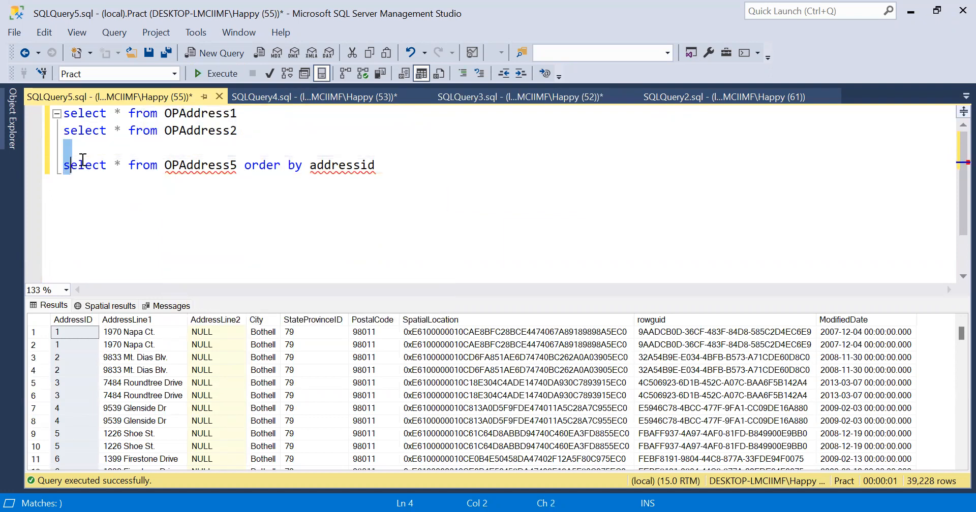
pyautogui.hotkey('shift', 'Right')
pyautogui.hotkey('shift', 'Right')
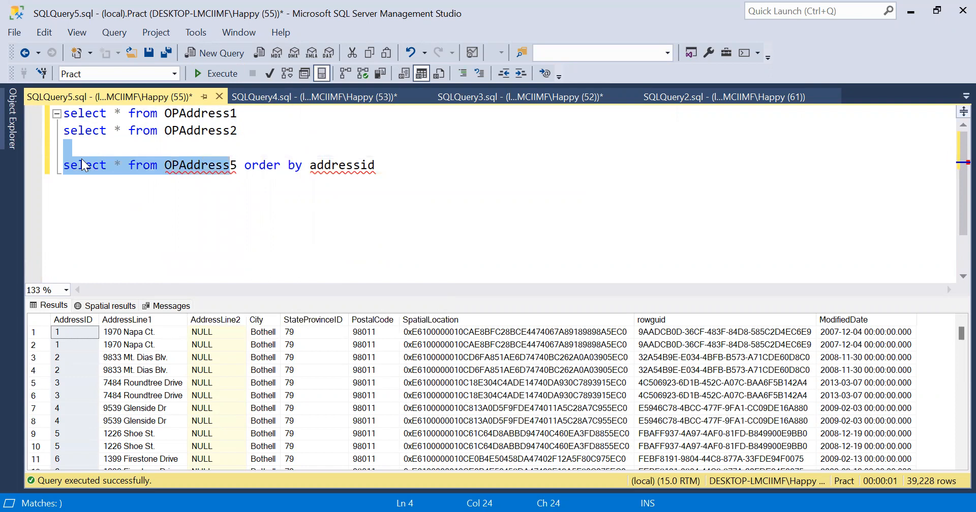
pyautogui.press('F5')
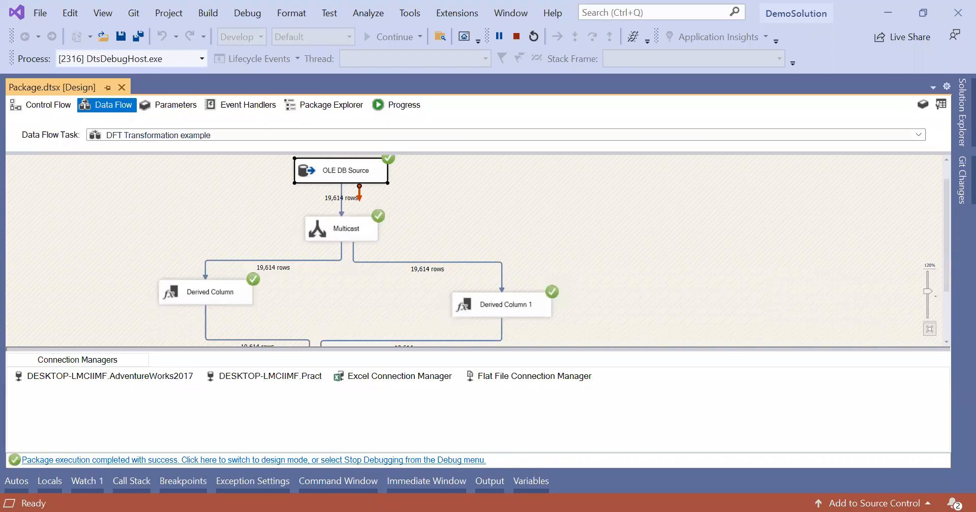
# - Stop debugging the package in Visual Studio and set the OLE DB Destination's table to [dbo].[OPAddress5]
pyautogui.click(516, 36)
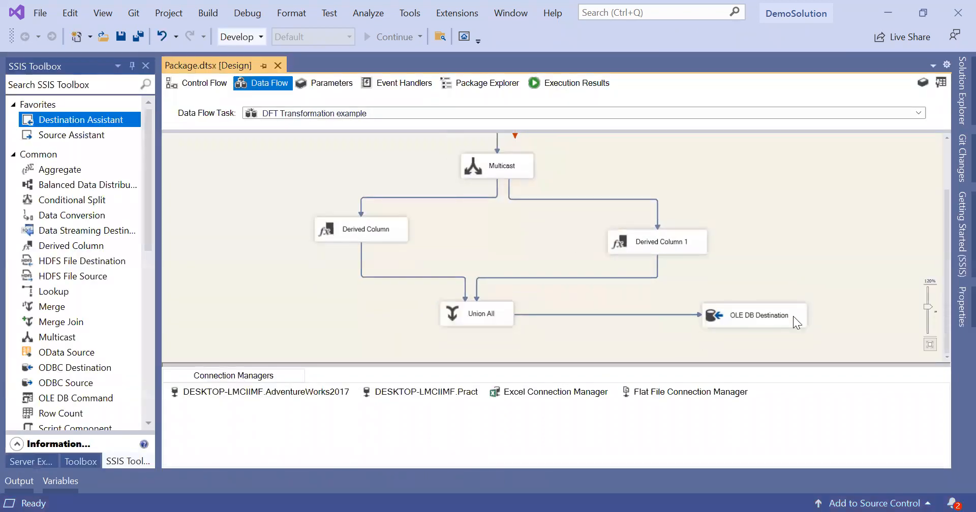
pyautogui.click(792, 317)
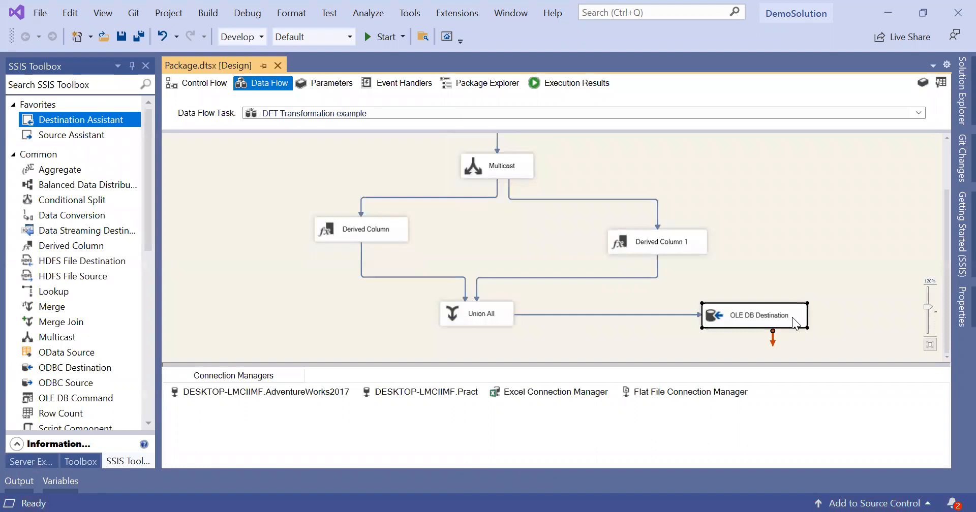
pyautogui.doubleClick(792, 318)
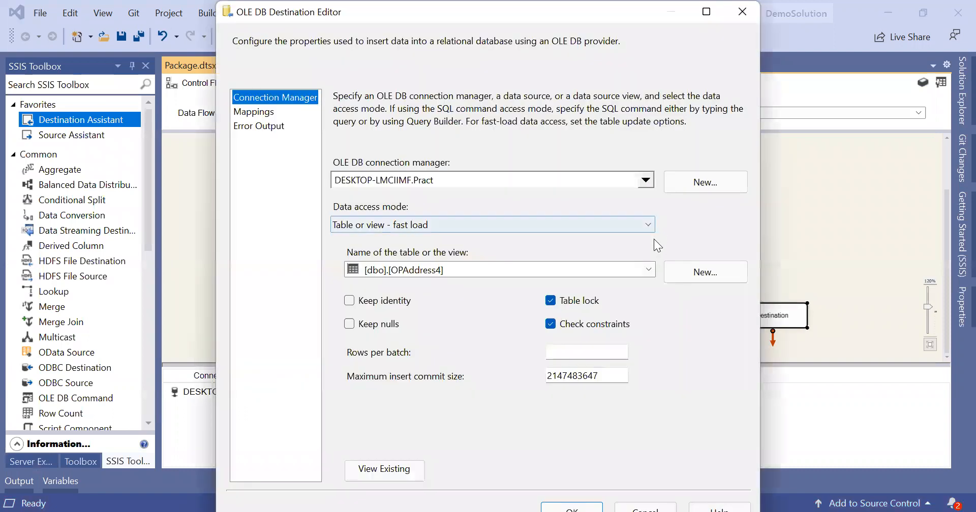
pyautogui.click(650, 271)
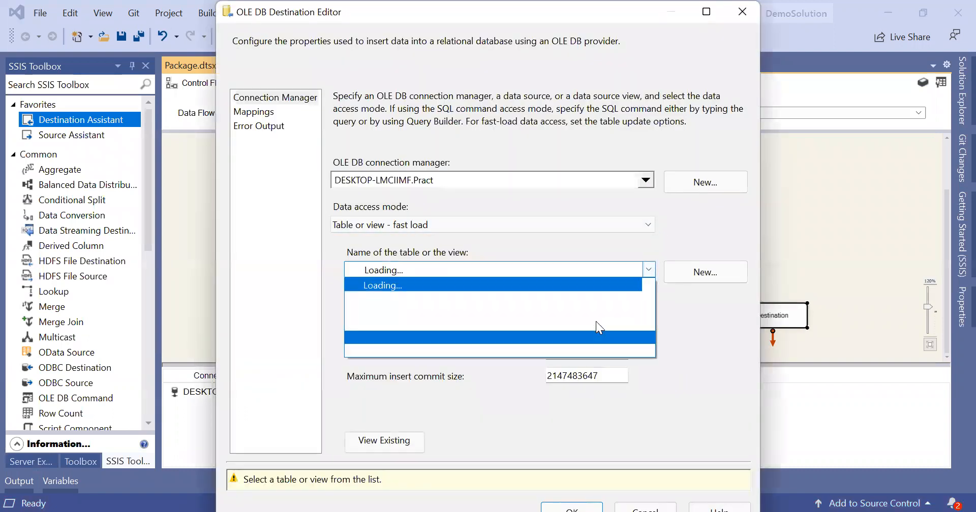
pyautogui.click(539, 351)
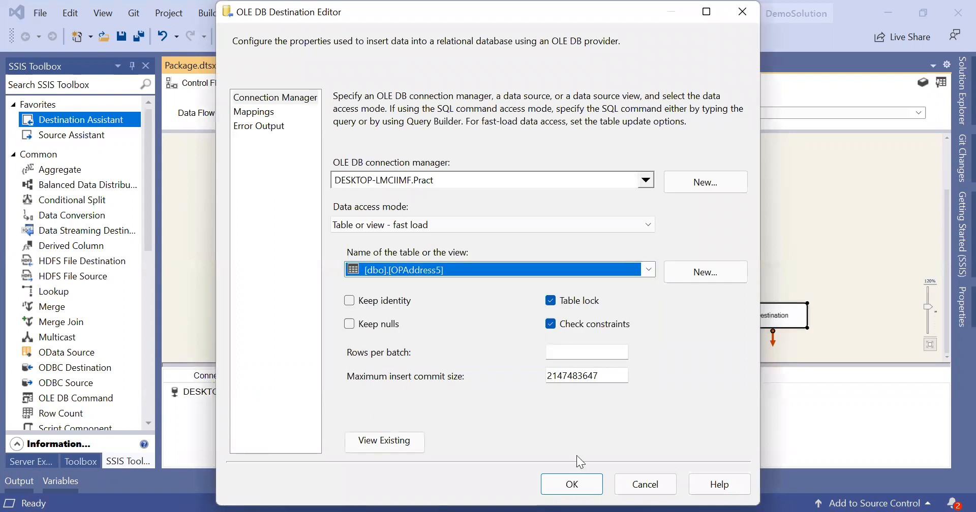
pyautogui.click(572, 487)
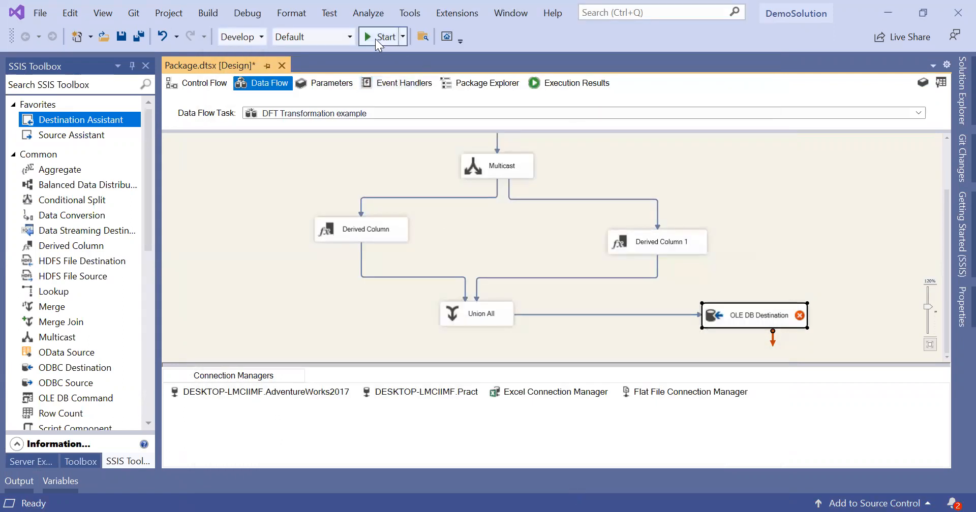
# - Try to execute the package with OPAddress5 as the destination table
pyautogui.click(377, 40)
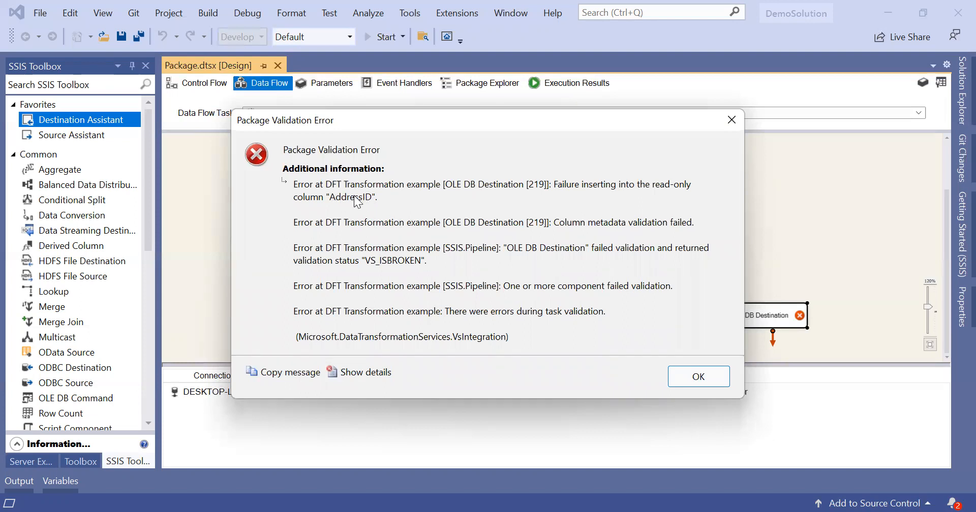
pyautogui.click(694, 376)
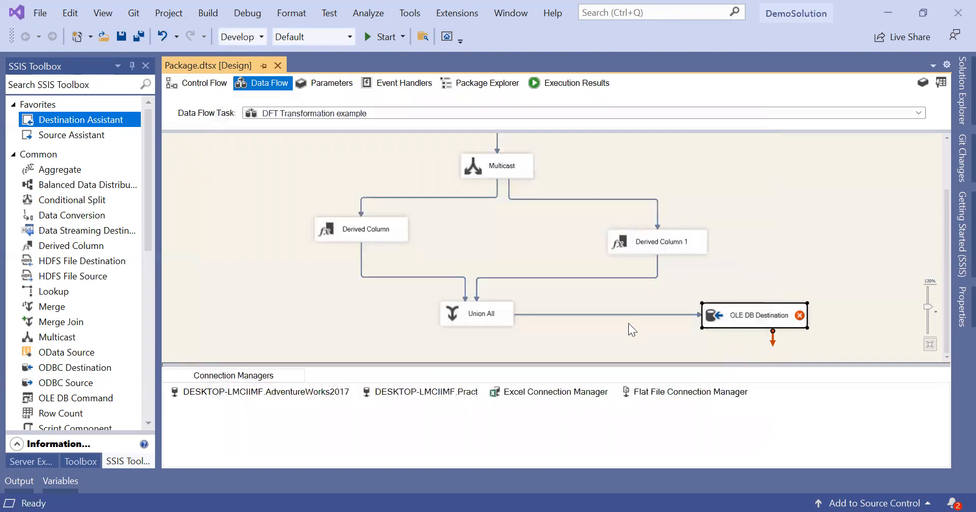
pyautogui.rightClick(729, 314)
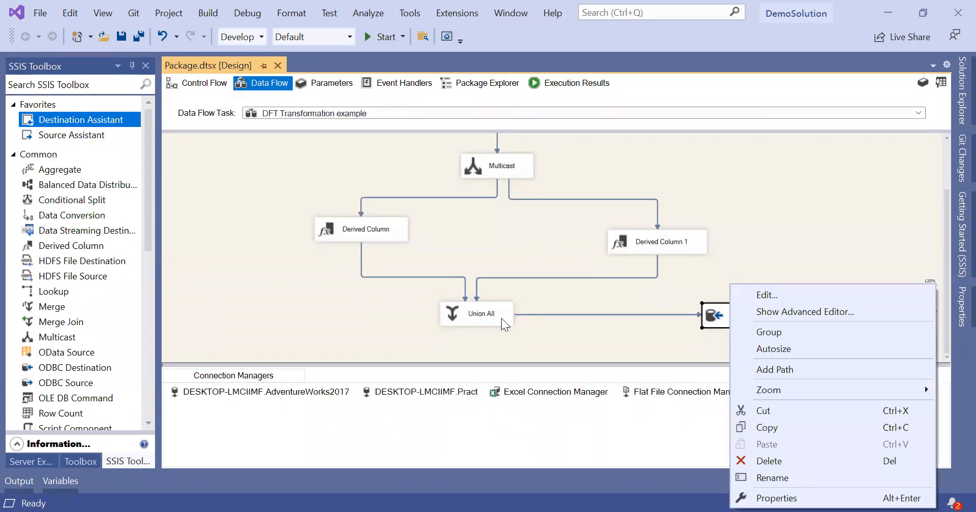
pyautogui.press('Escape')
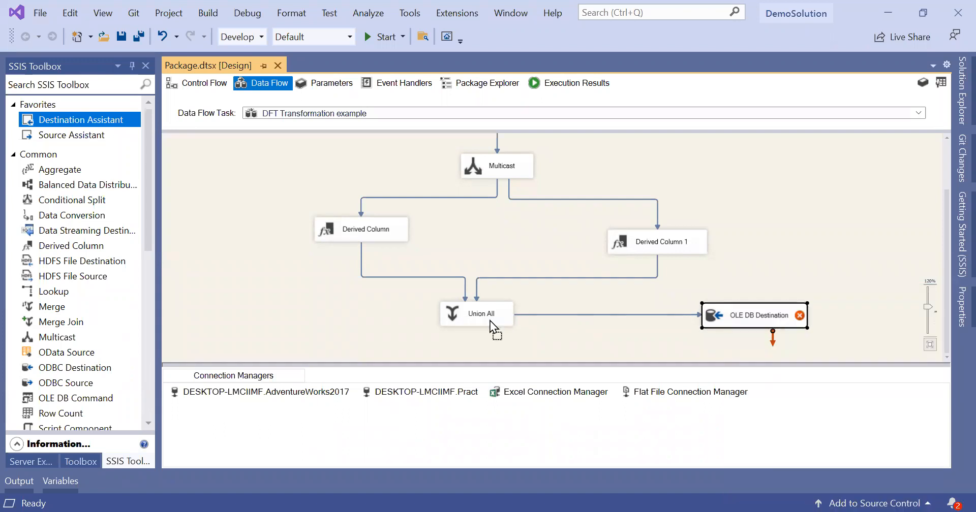
# - Set the input column for AddressID to <ignore> in the OLE DB Destination's mappings and execute the package
pyautogui.doubleClick(718, 318)
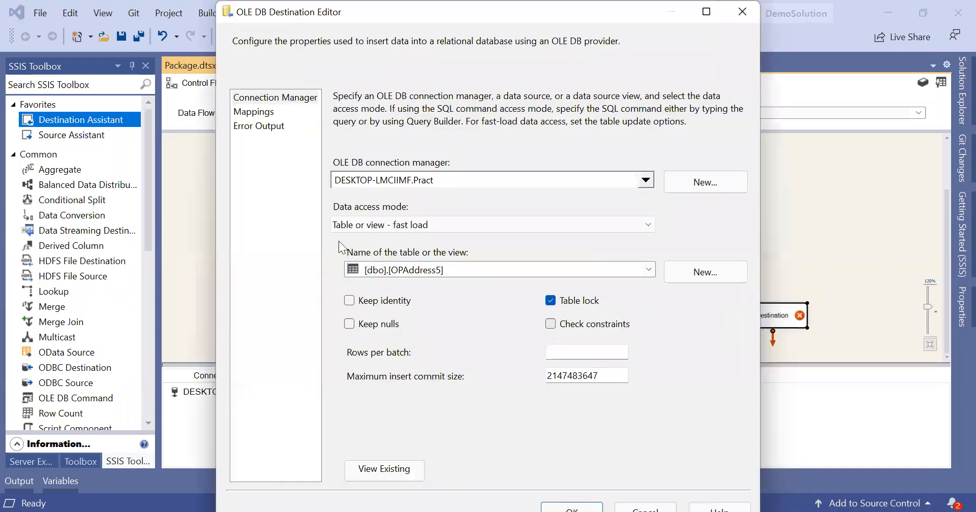
pyautogui.click(268, 116)
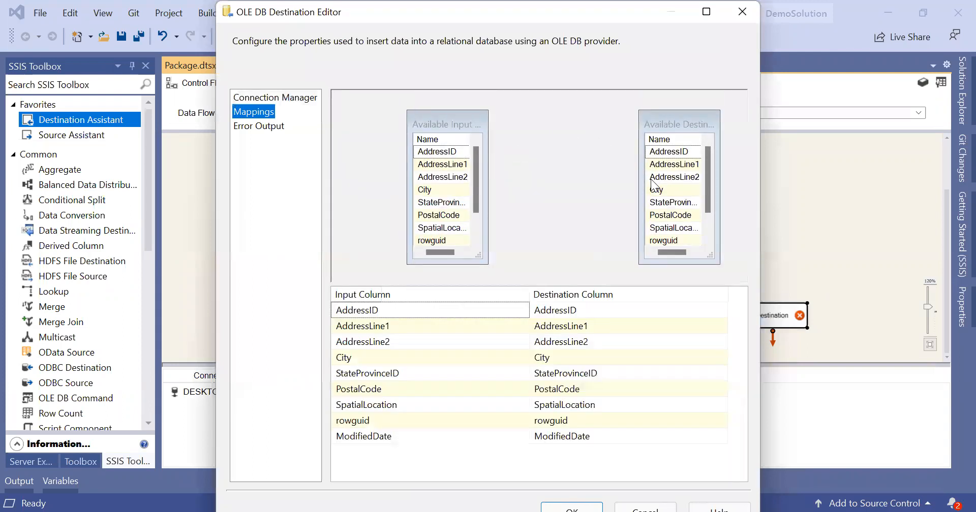
pyautogui.click(525, 310)
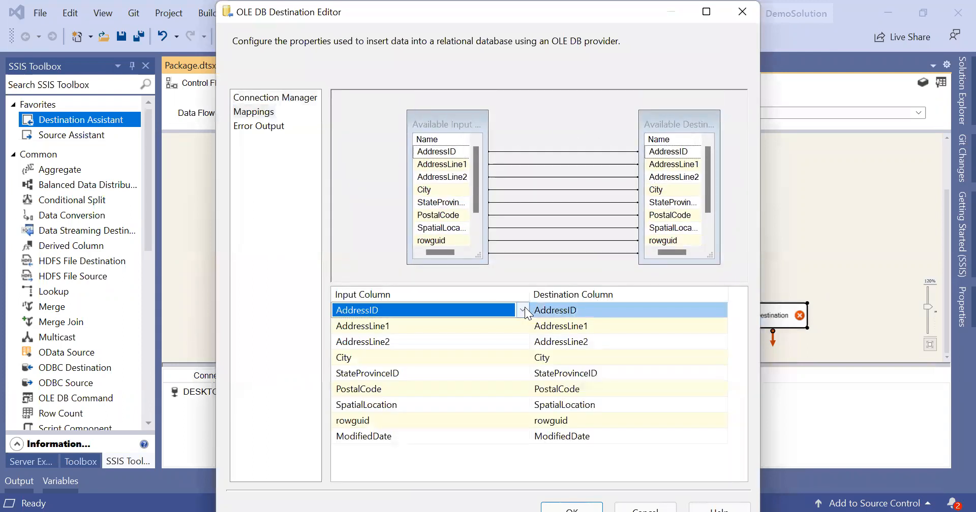
pyautogui.click(523, 310)
pyautogui.click(478, 325)
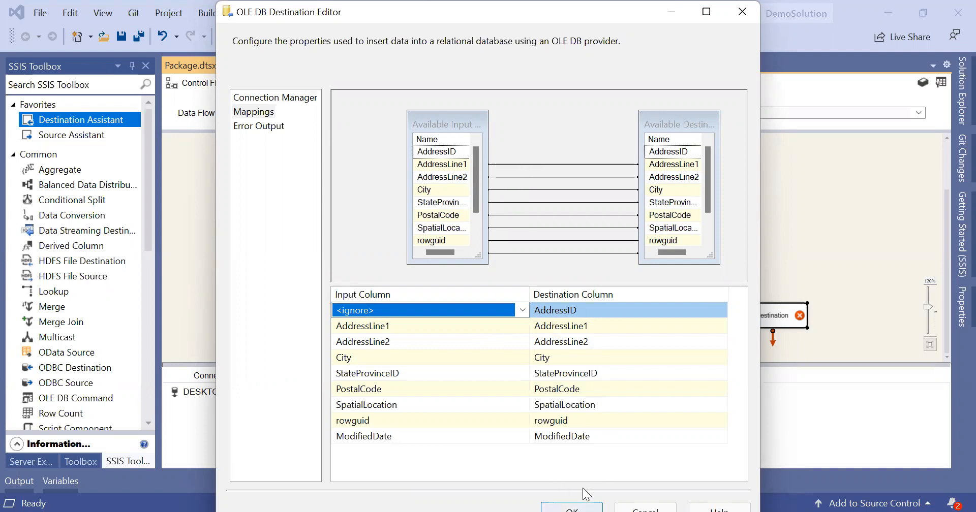
pyautogui.click(581, 505)
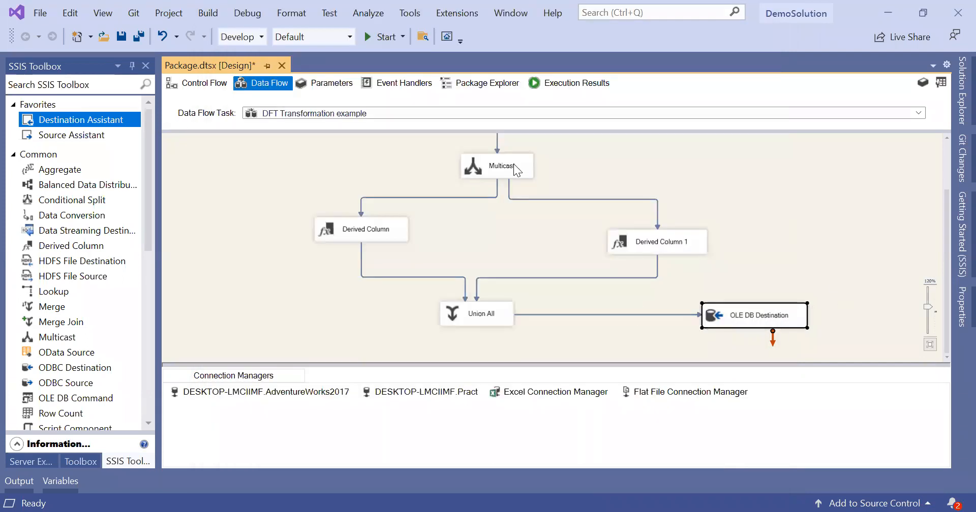
pyautogui.click(378, 39)
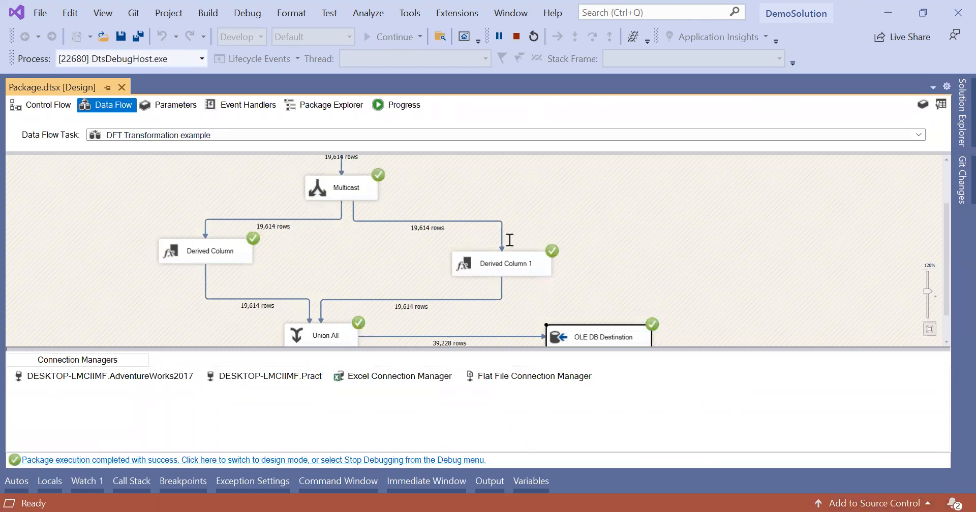
# - Switch to SQL Server Management Studio, execute only select * from OPAddress5 without the order by clause, and examine the AddressID column
pyautogui.hotkey('alt', 'Tab')
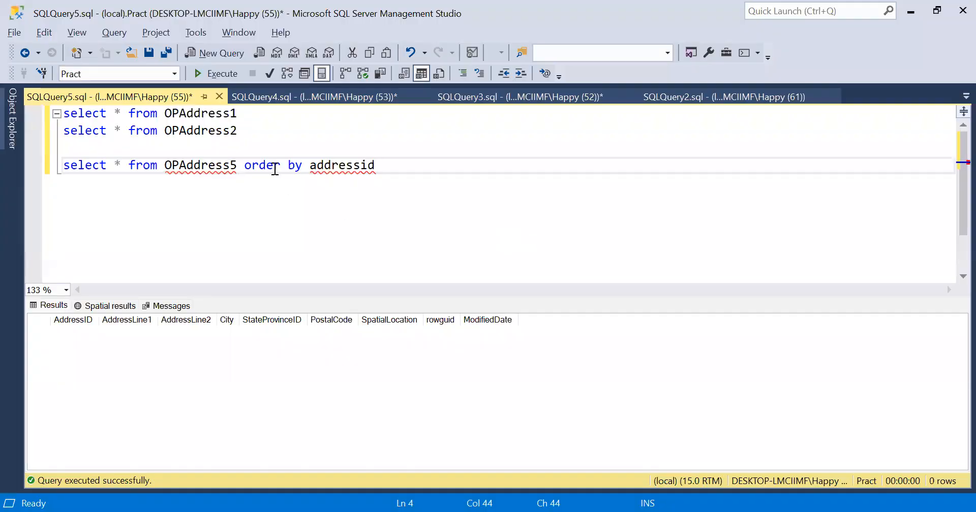
pyautogui.moveTo(237, 166); pyautogui.dragTo(59, 170)
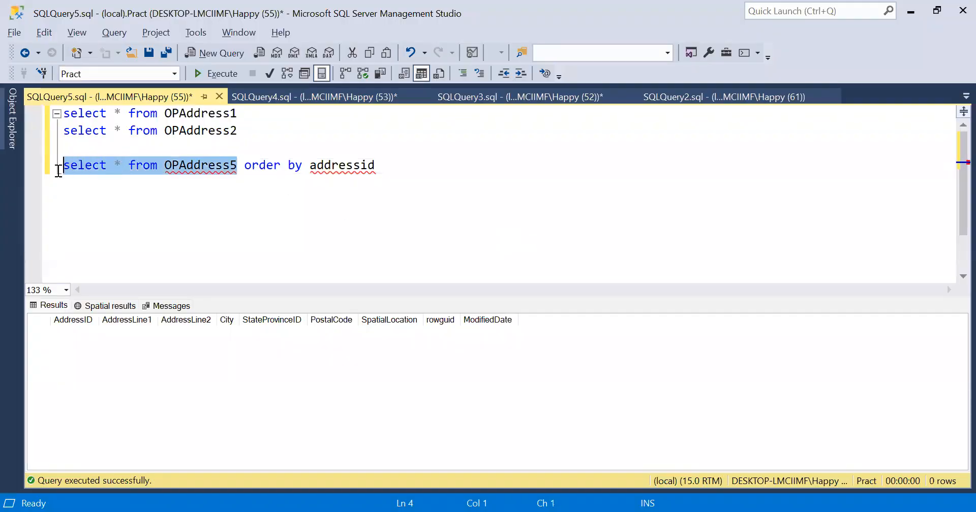
pyautogui.click(217, 74)
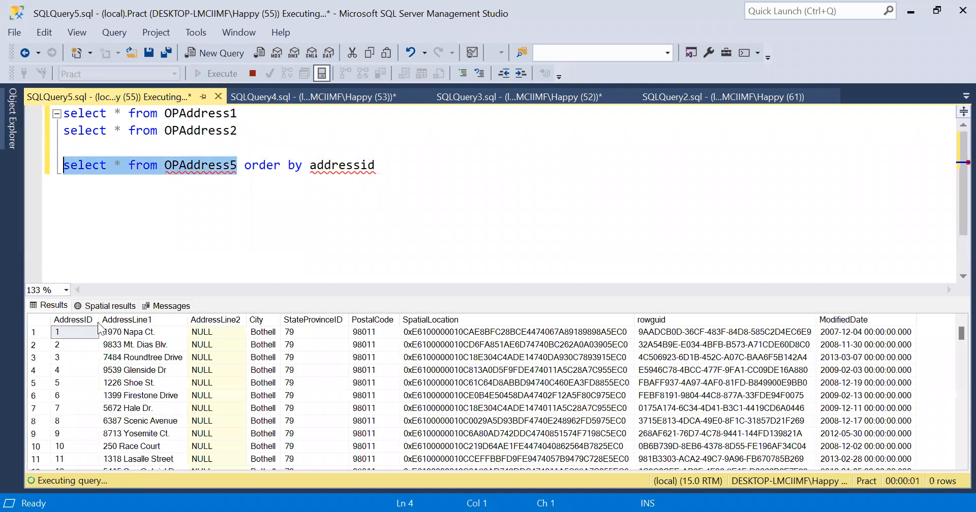
pyautogui.click(73, 319)
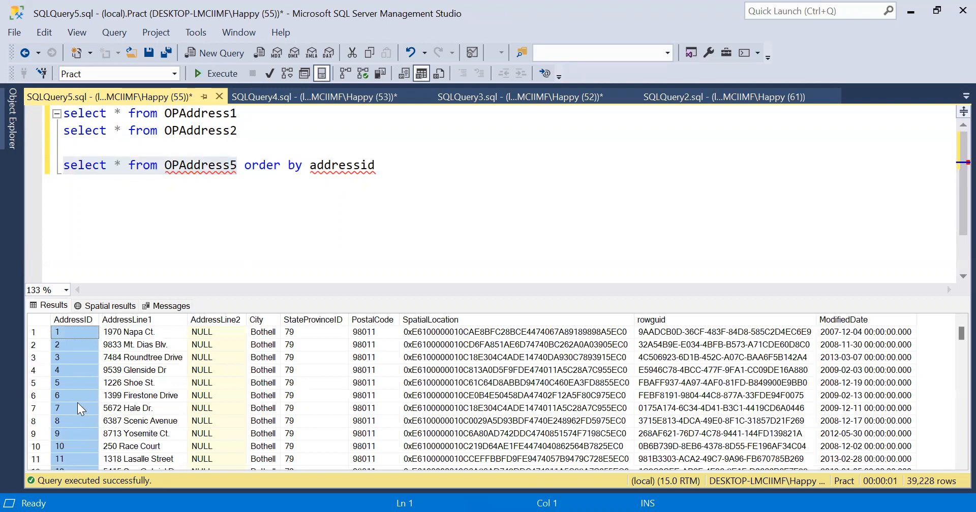
# - Add desc to the OPAddress5 query's order by addressid clause, execute that query, and check the first AddressID value
pyautogui.click(410, 173)
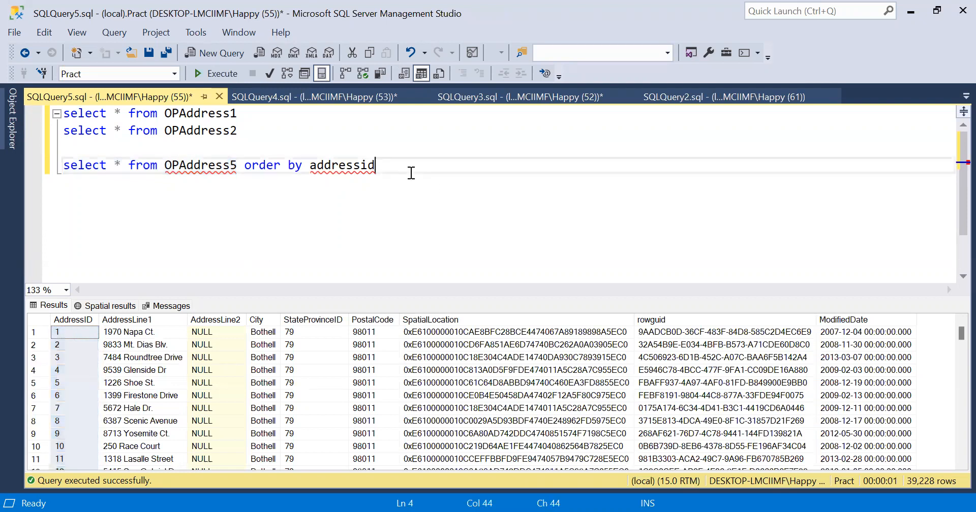
pyautogui.doubleClick(411, 172)
pyautogui.click(411, 172)
pyautogui.write('desc')
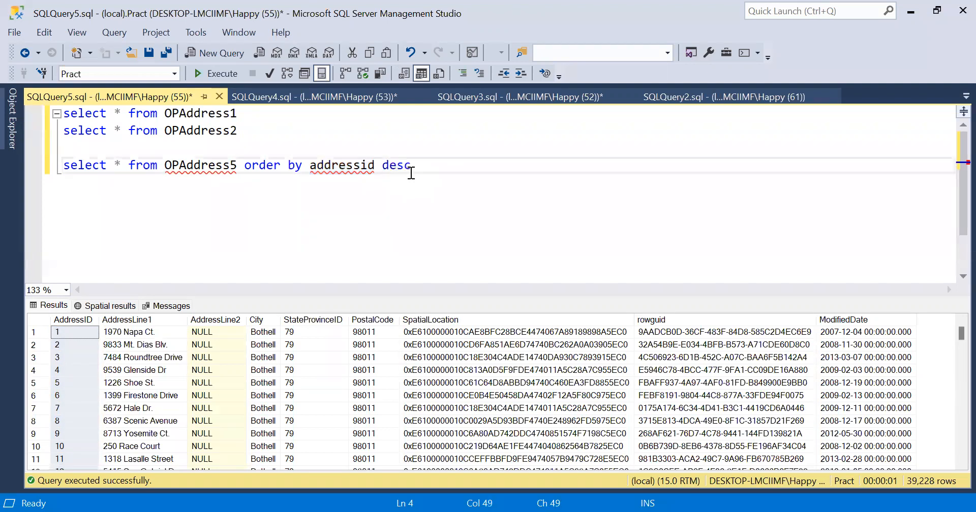
pyautogui.hotkey('shift', 'Up')
pyautogui.press('F5')
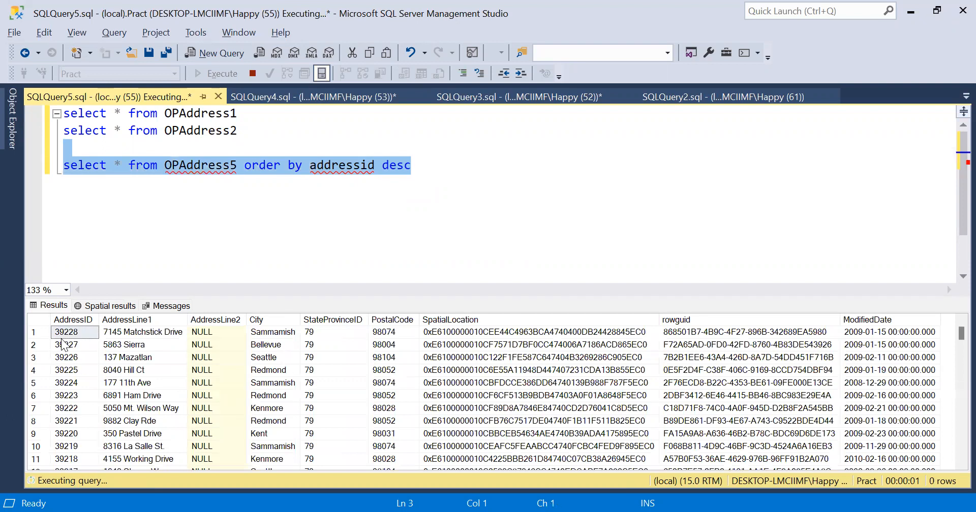
pyautogui.click(55, 336)
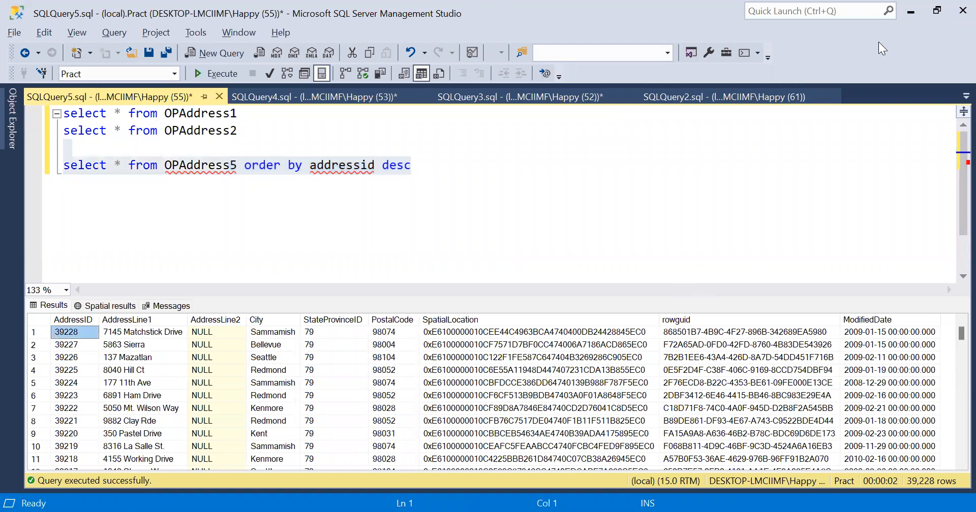
# - Return to Visual Studio, stop debugging the package, and add a Sort transformation between Union All and the OLE DB Destination
pyautogui.click(917, 12)
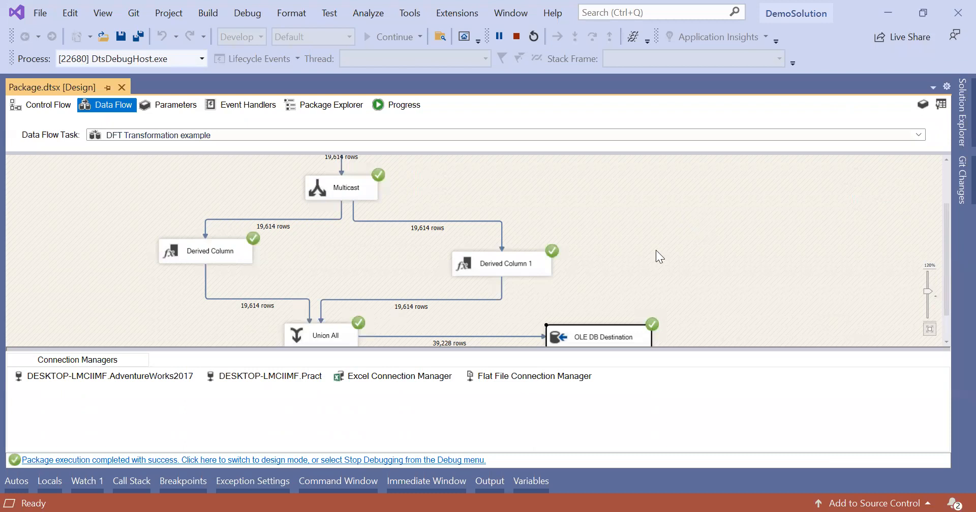
pyautogui.scroll(-1, 655, 250)
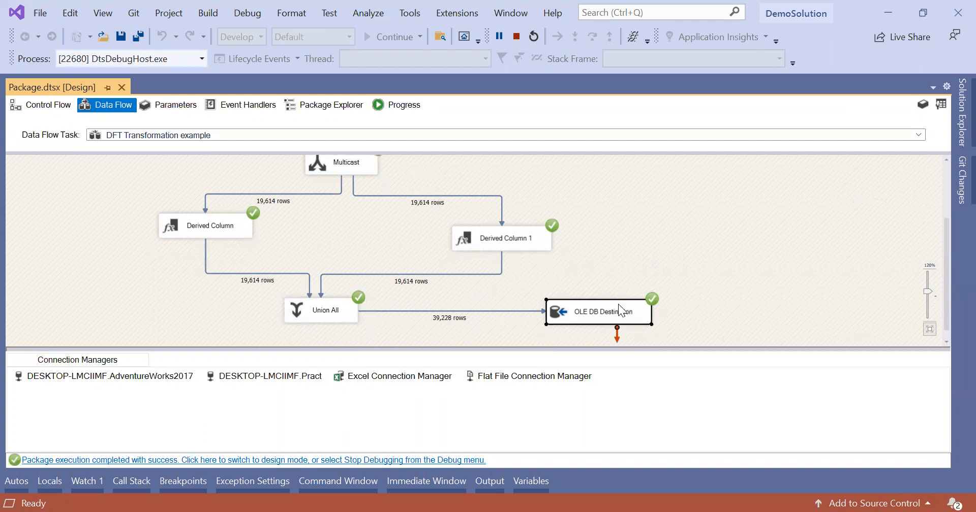
pyautogui.click(516, 37)
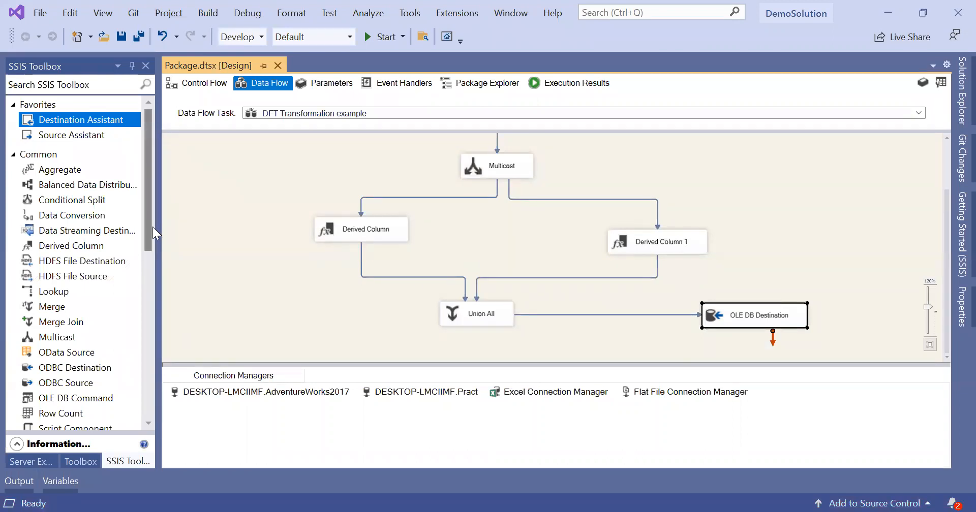
pyautogui.moveTo(148, 227); pyautogui.dragTo(137, 284)
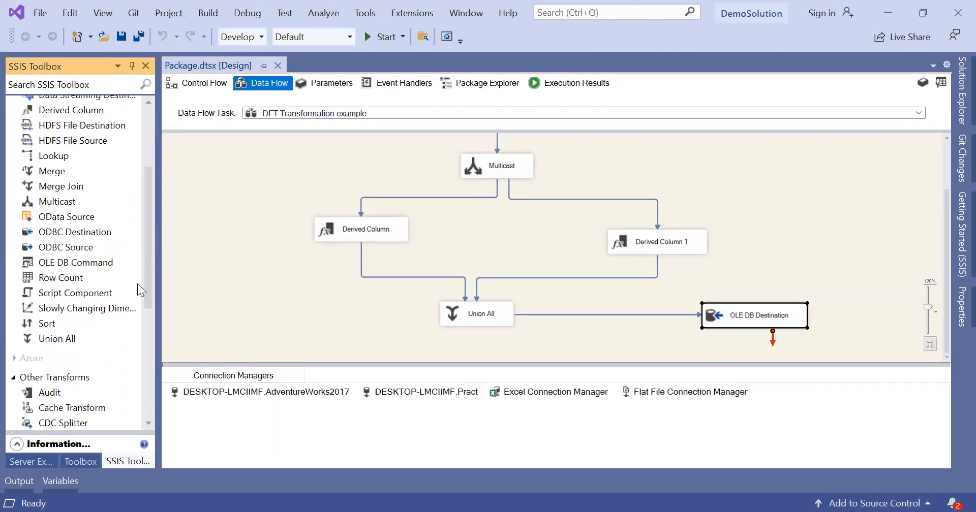
pyautogui.moveTo(72, 323); pyautogui.dragTo(588, 326)
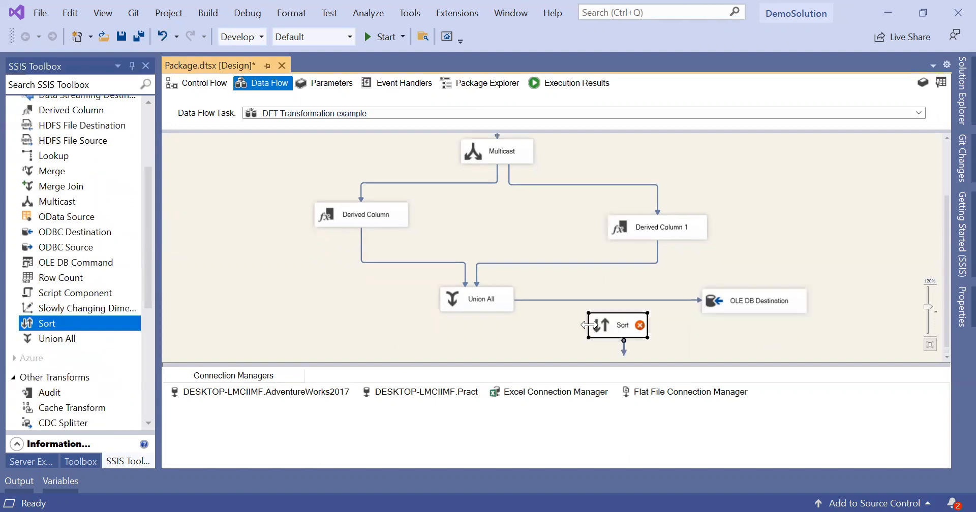
# - Replace the direct path from Union All to the OLE DB Destination with paths running through the Sort transformation
pyautogui.click(500, 305)
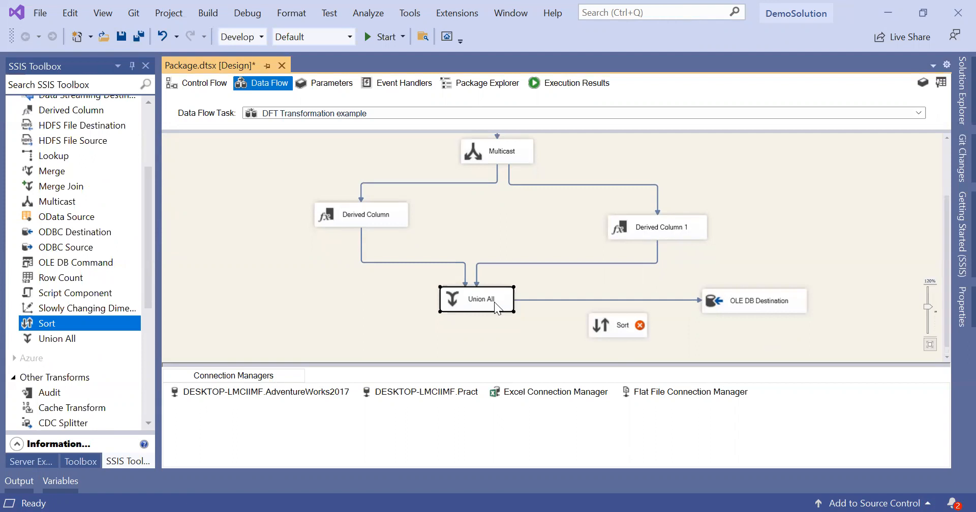
pyautogui.click(589, 300)
pyautogui.press('Delete')
pyautogui.click(484, 299)
pyautogui.moveTo(483, 324); pyautogui.dragTo(615, 322)
pyautogui.click(616, 324)
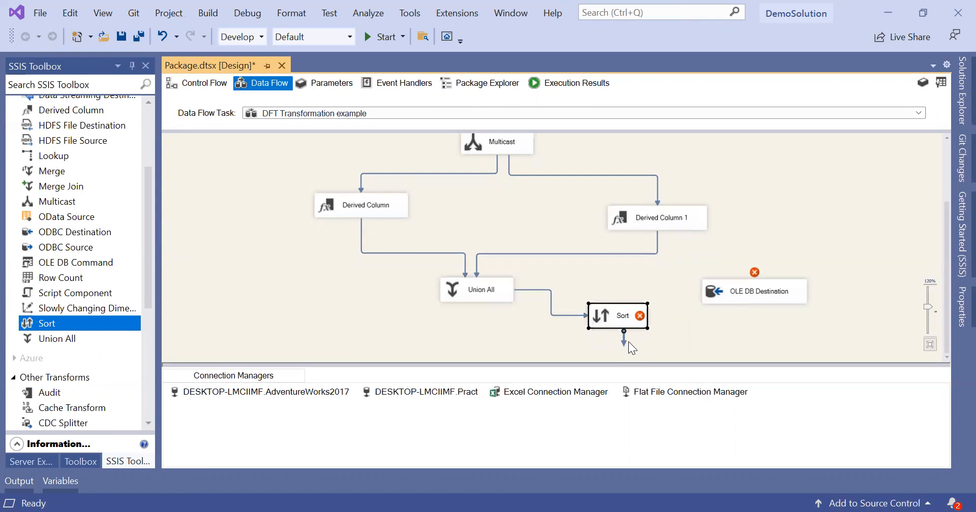
pyautogui.moveTo(624, 342); pyautogui.dragTo(748, 294)
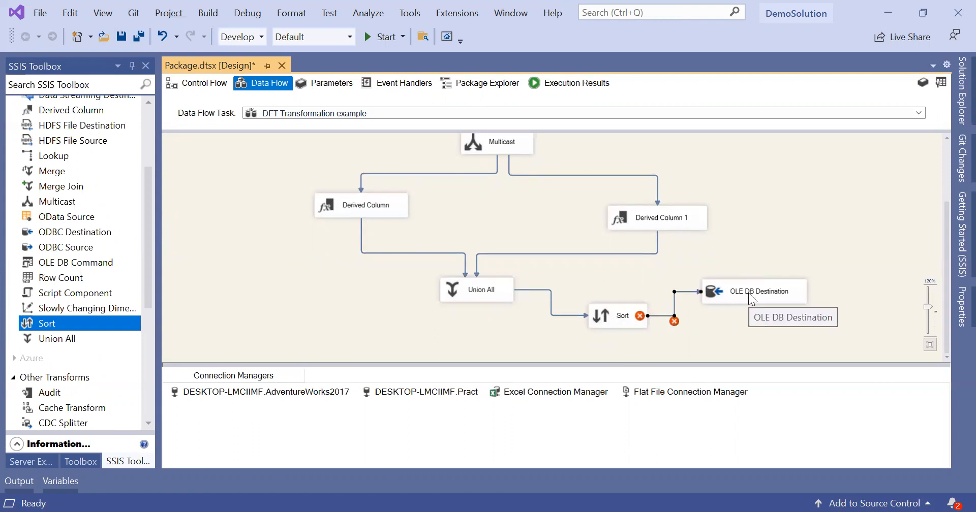
# - Configure the Sort transformation to sort ascending by StateProvinceID as sort order 1 and City as sort order 2
pyautogui.doubleClick(626, 321)
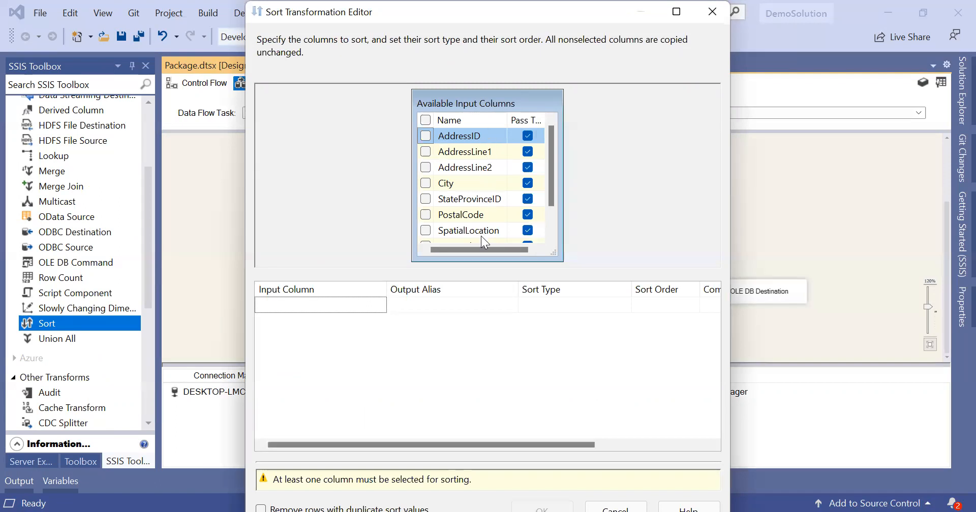
pyautogui.scroll(-1, 481, 236)
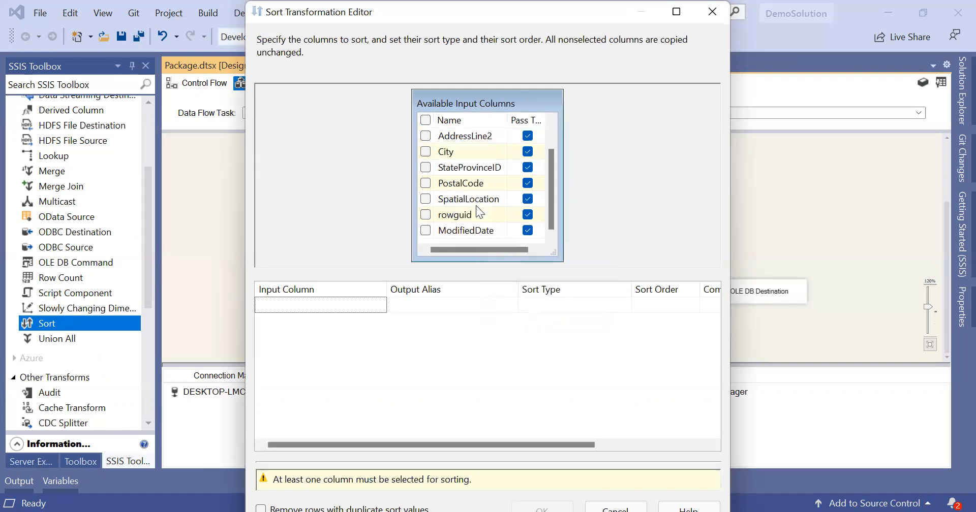
pyautogui.scroll(1, 476, 205)
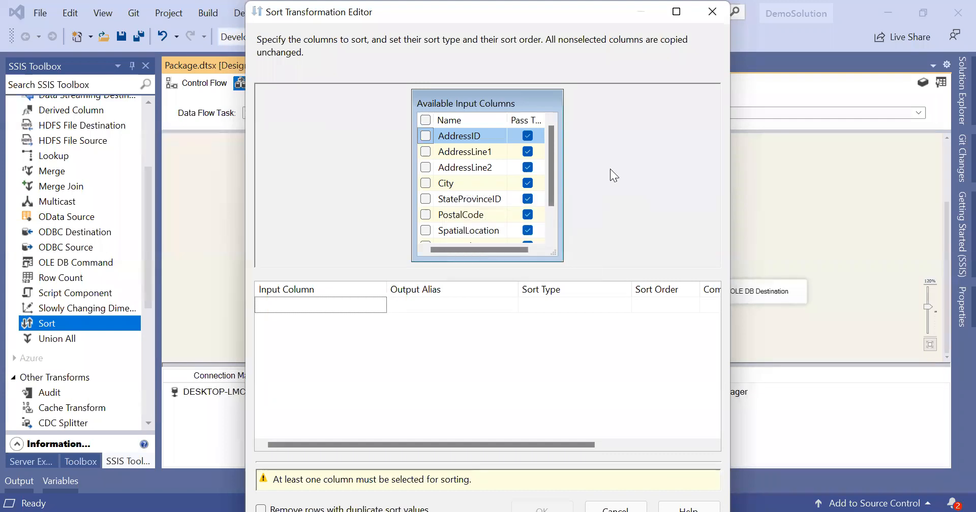
pyautogui.click(425, 183)
pyautogui.click(426, 184)
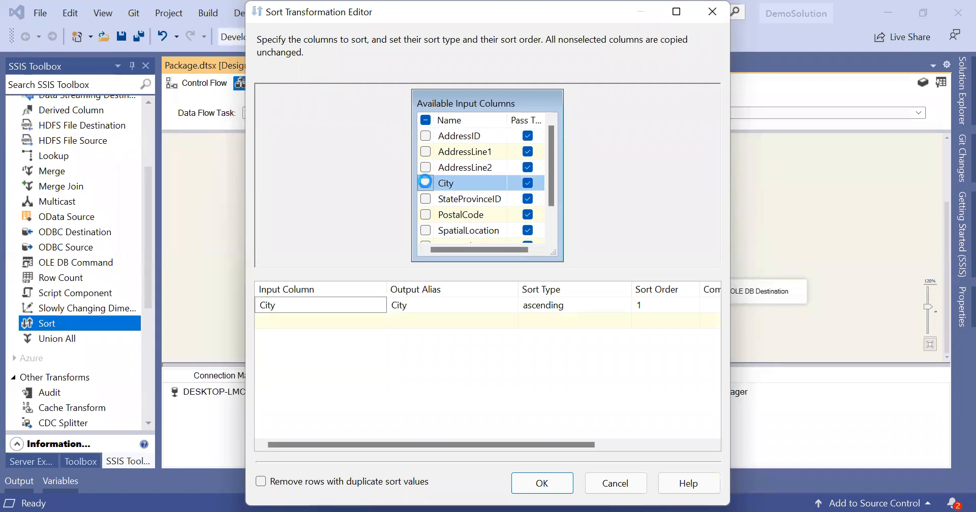
pyautogui.click(425, 199)
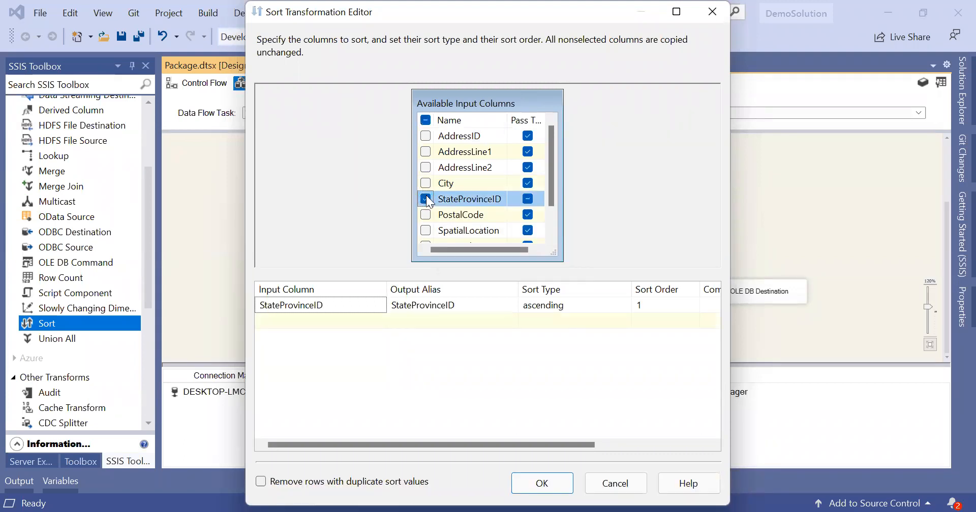
pyautogui.click(427, 183)
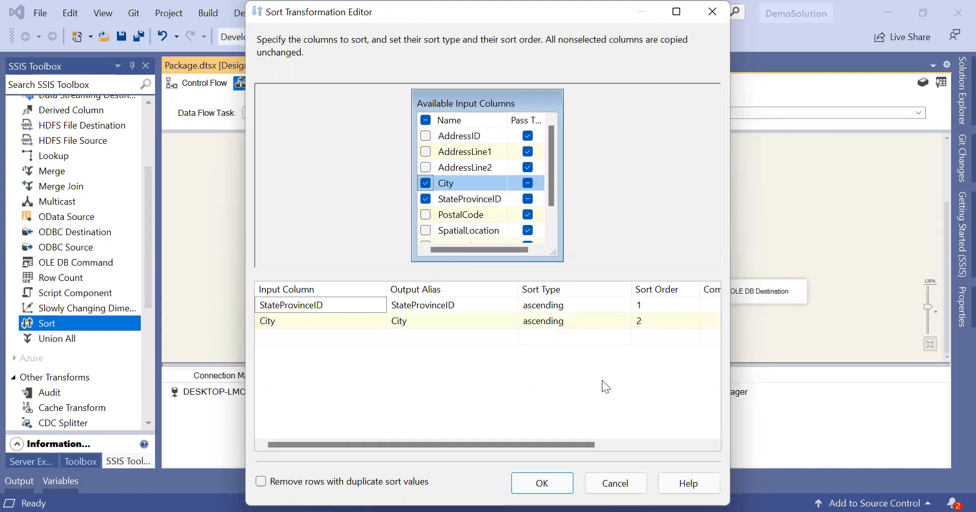
pyautogui.click(621, 446)
pyautogui.moveTo(499, 446); pyautogui.dragTo(441, 447)
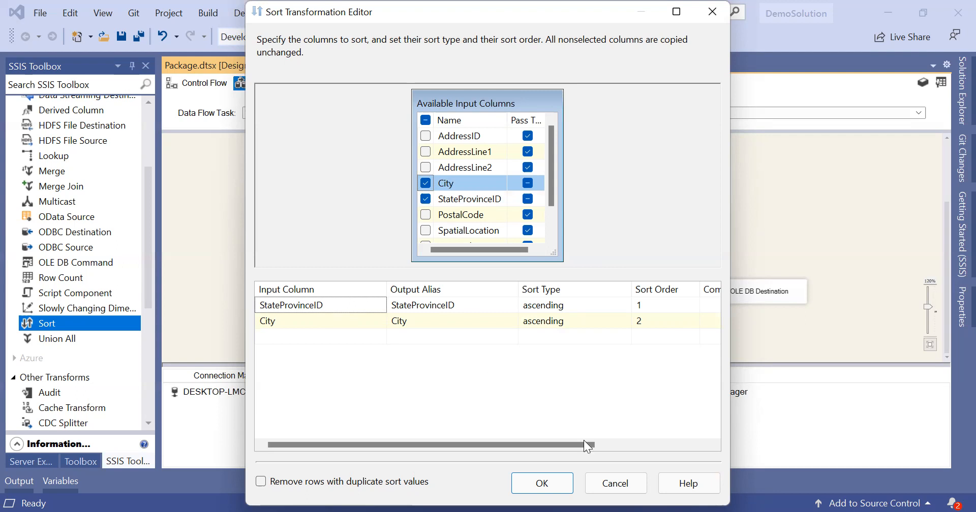
pyautogui.click(528, 491)
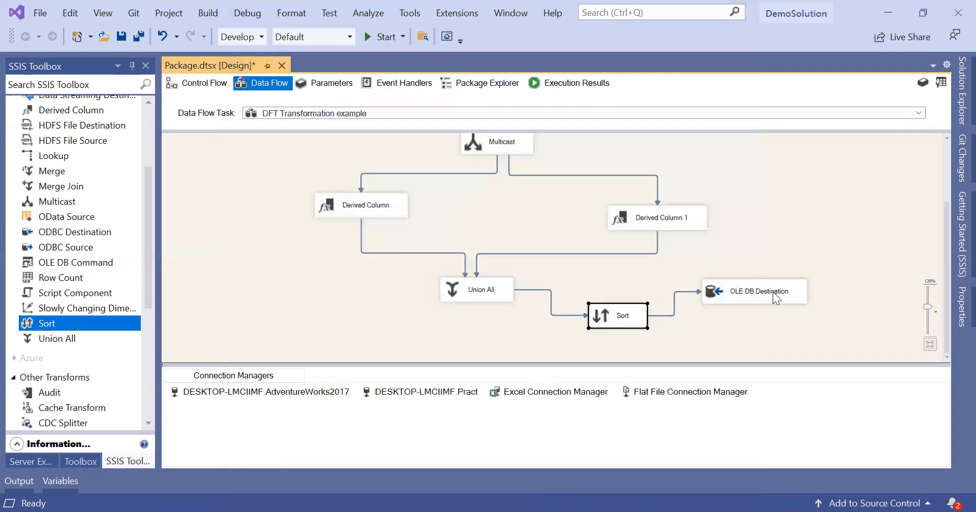
# - Review the column mappings of the OLE DB Destination and accept them as they are
pyautogui.click(796, 289)
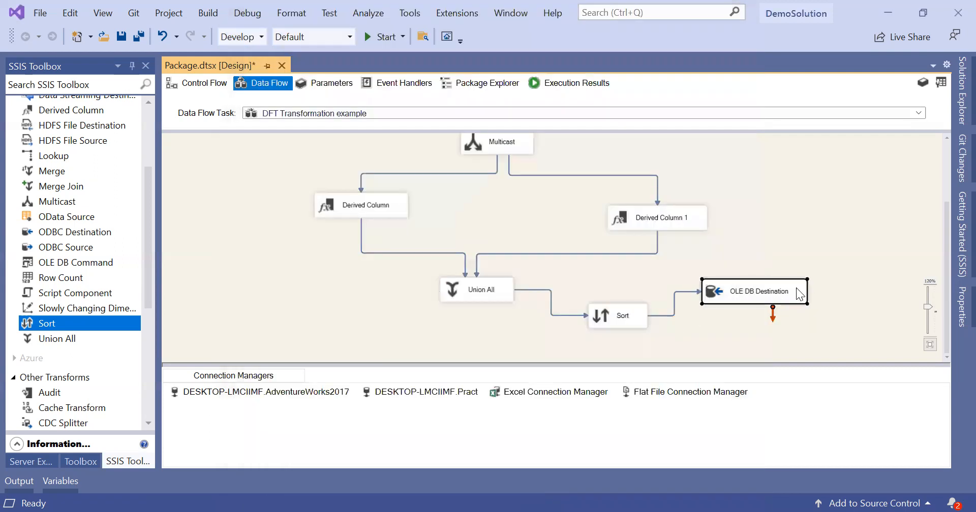
pyautogui.doubleClick(800, 295)
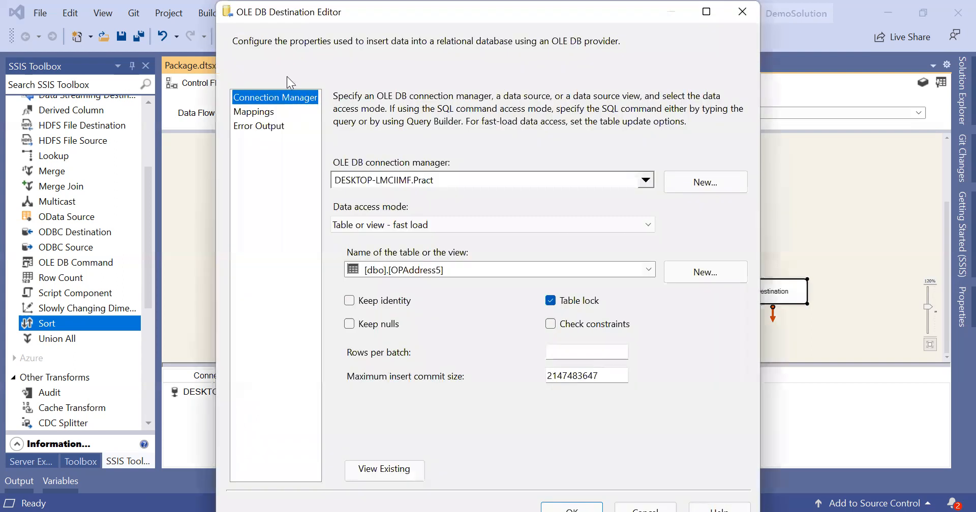
pyautogui.click(263, 116)
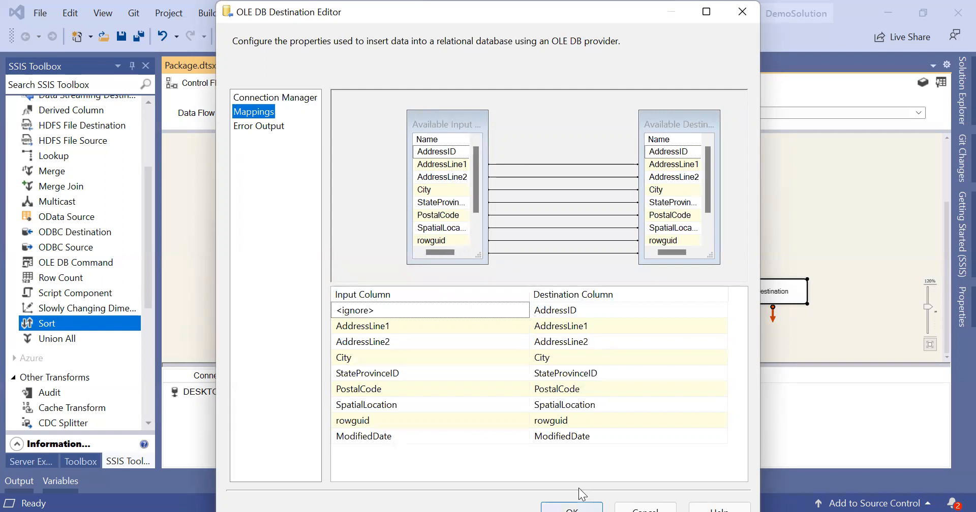
pyautogui.click(580, 507)
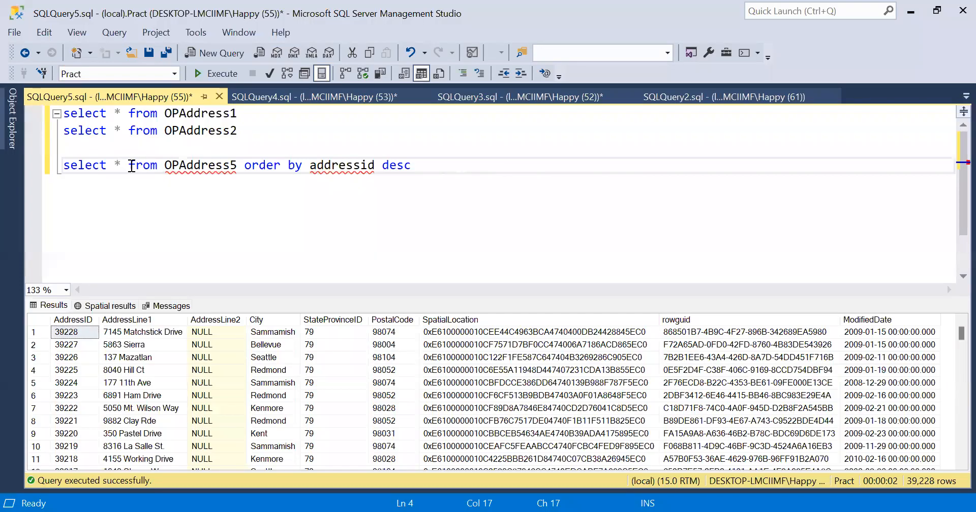
# - Write the statement delete from OPAddress5 below the select query and execute only that statement
pyautogui.moveTo(129, 165); pyautogui.dragTo(236, 165)
pyautogui.hotkey('ctrl', 'c')
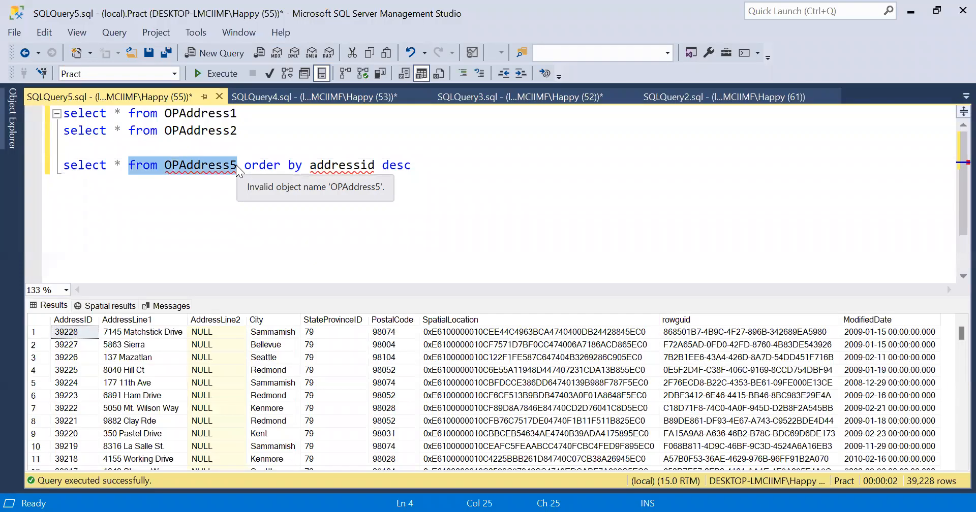
pyautogui.click(444, 182)
pyautogui.press('Return')
pyautogui.press('Return')
pyautogui.write('d')
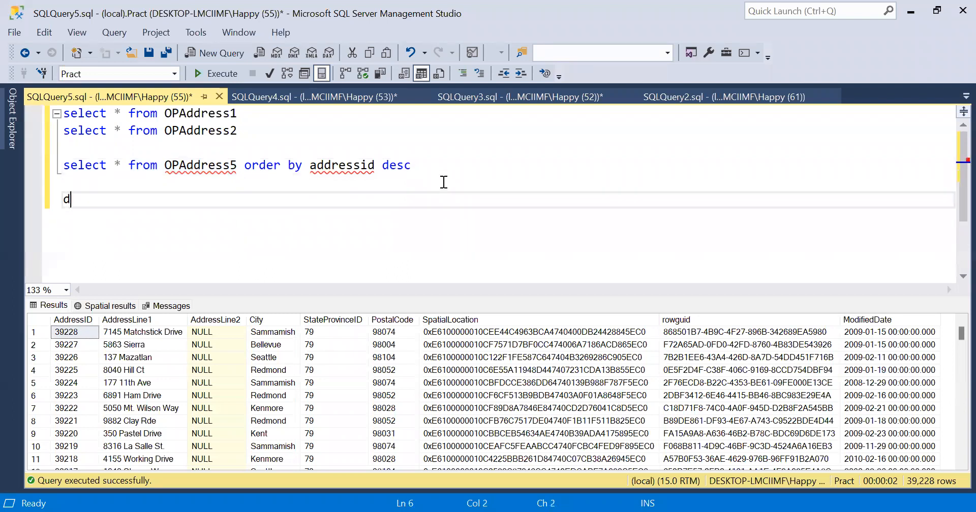
pyautogui.write('elete from')
pyautogui.hotkey('ctrl', 'v')
pyautogui.hotkey('ctrl', 'Left')
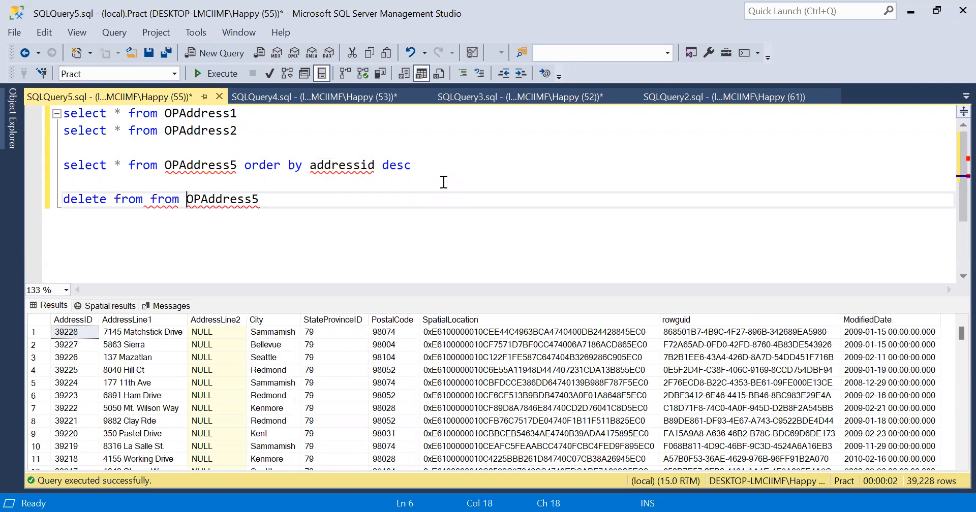
pyautogui.press('BackSpace')
pyautogui.press('BackSpace')
pyautogui.press('BackSpace')
pyautogui.press('BackSpace')
pyautogui.press('BackSpace')
pyautogui.press('End')
pyautogui.hotkey('shift', 'Up')
pyautogui.press('F5')
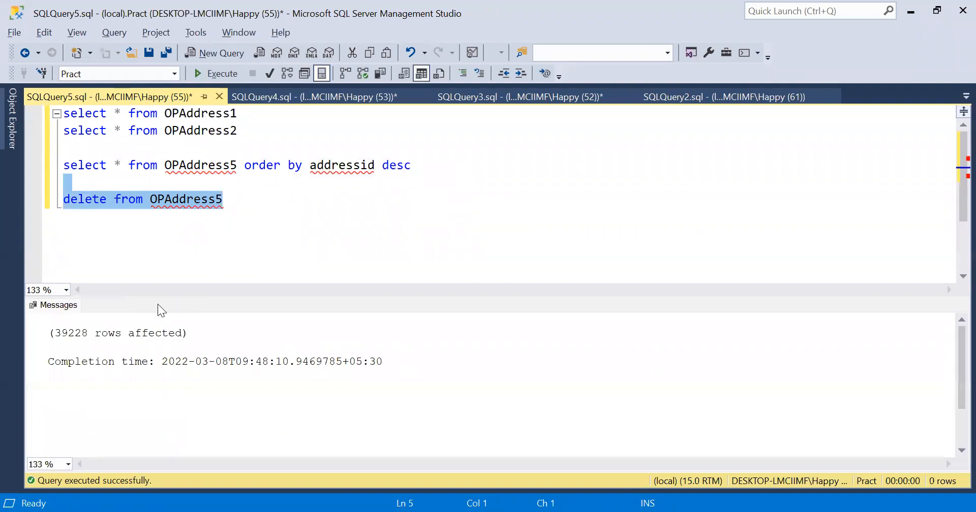
# - Check the delete's affected row count and execute the OPAddress5 query ordered by addressid desc to verify the table's contents
pyautogui.moveTo(68, 333); pyautogui.dragTo(89, 334)
pyautogui.click(89, 334)
pyautogui.click(300, 257)
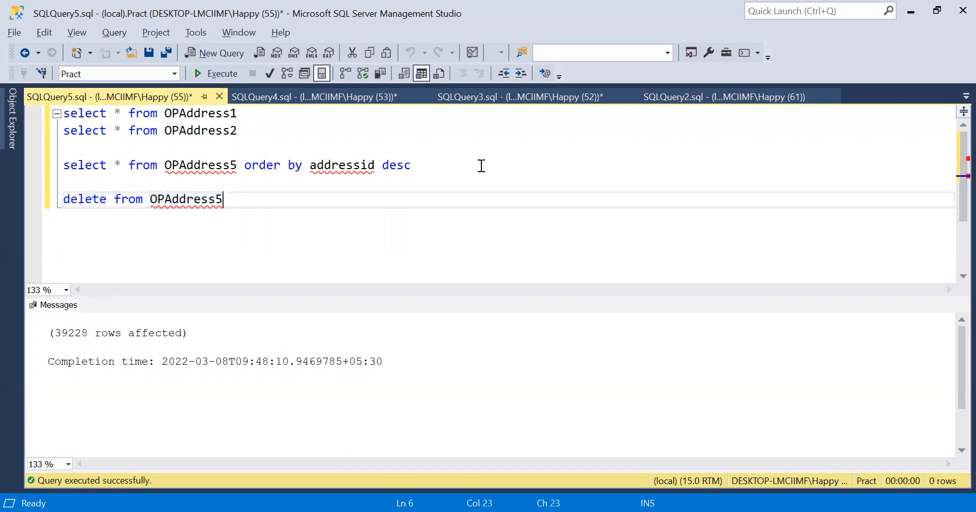
pyautogui.moveTo(465, 164); pyautogui.dragTo(435, 153)
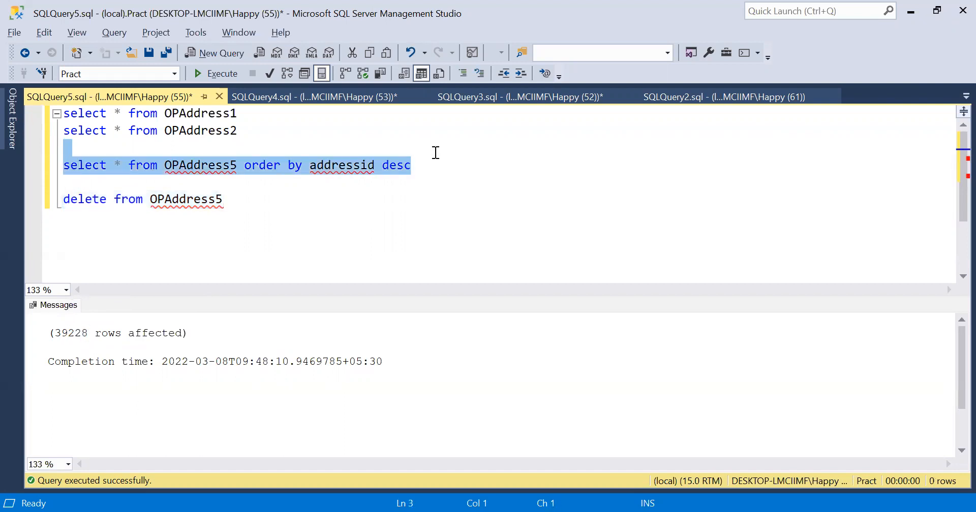
pyautogui.press('F5')
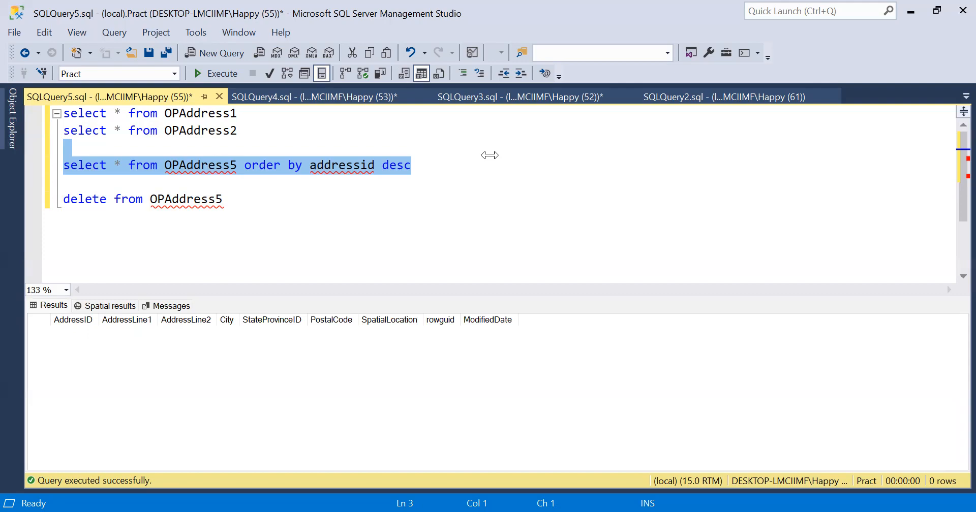
# - Switch to Visual Studio and run the package to load the sorted rows into OPAddress5
pyautogui.hotkey('alt', 'Tab')
pyautogui.click(375, 38)
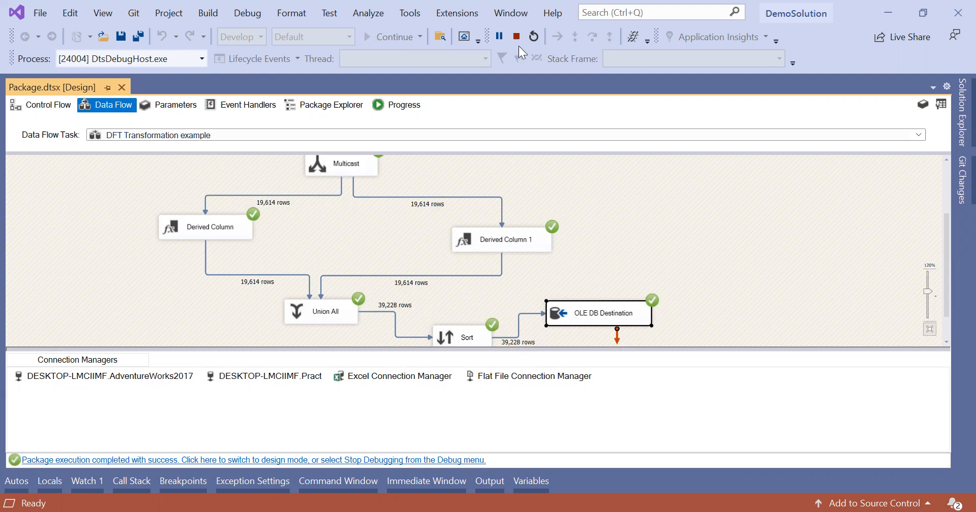
pyautogui.click(753, 193)
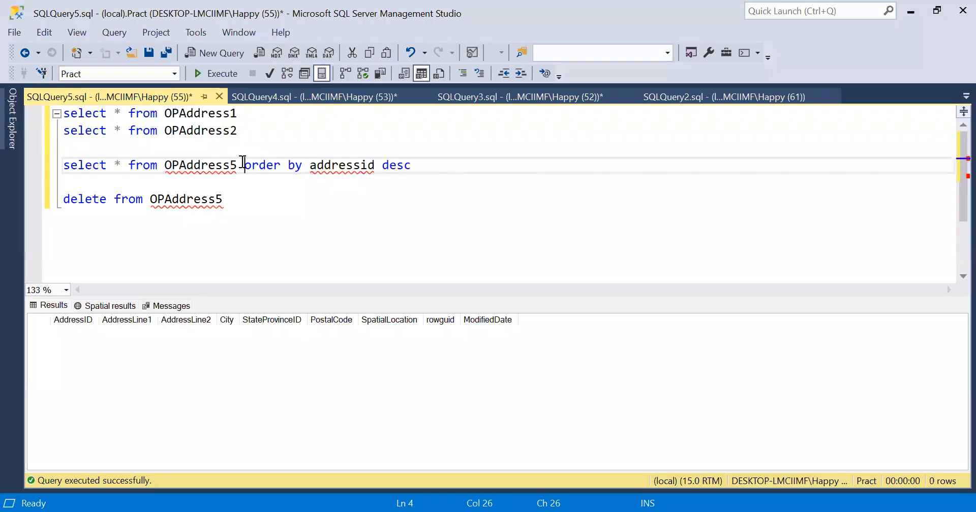
# - In Management Studio, execute only select * from OPAddress5 without the order by clause and check the AddressID values
pyautogui.click(238, 165)
pyautogui.moveTo(238, 165); pyautogui.dragTo(215, 147)
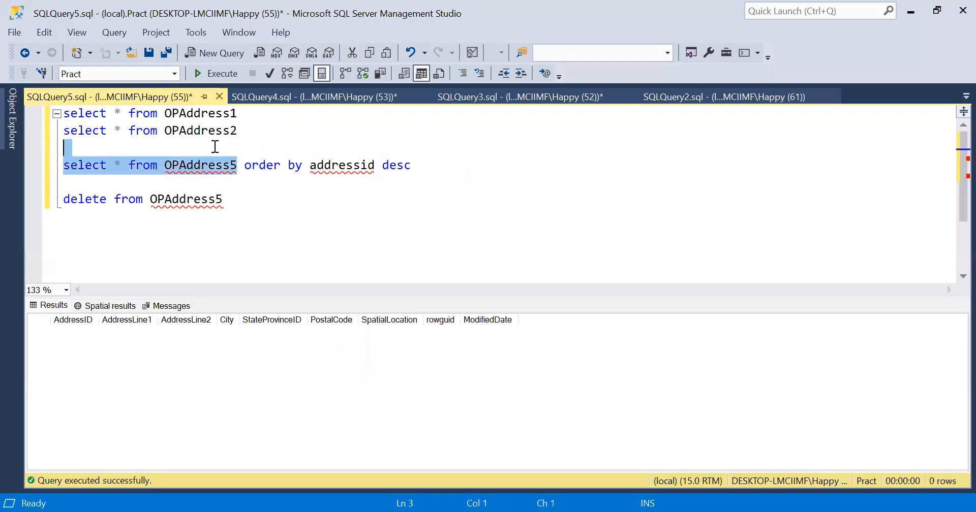
pyautogui.click(220, 74)
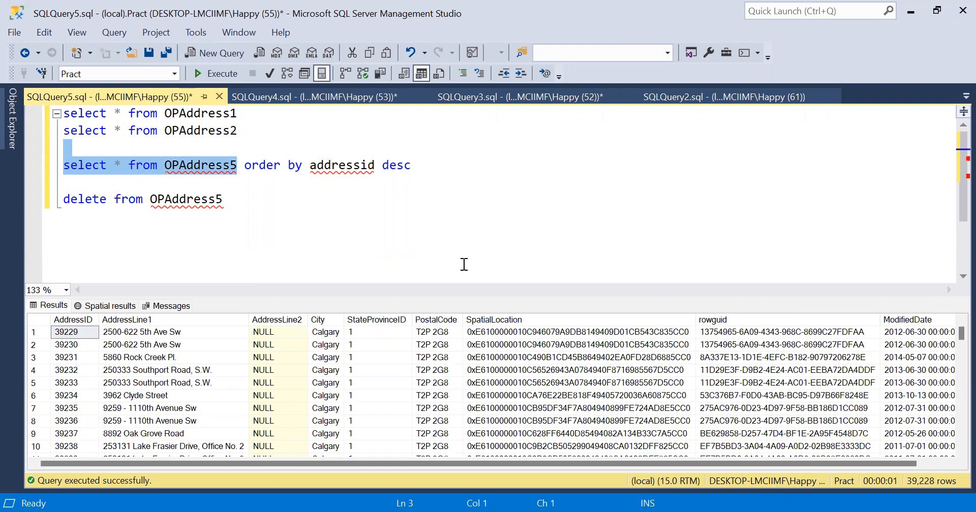
pyautogui.click(64, 327)
pyautogui.click(64, 321)
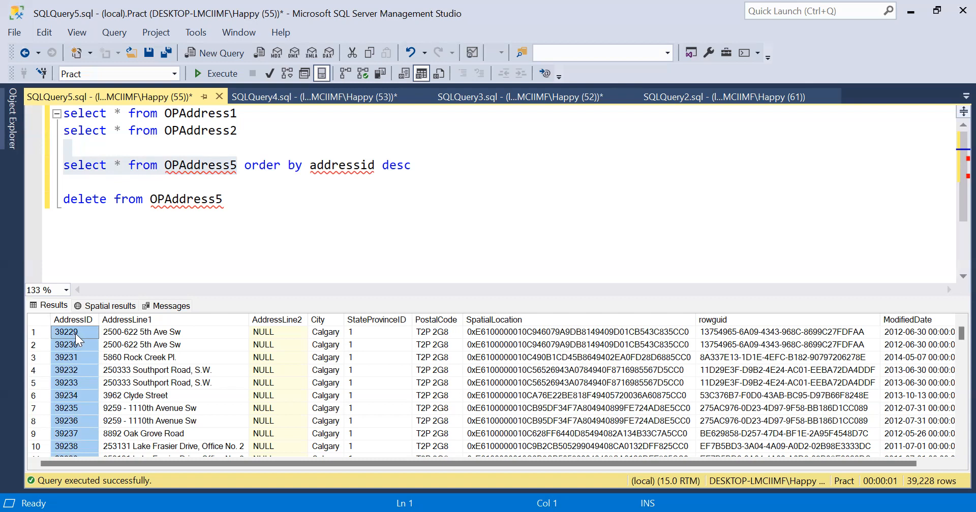
pyautogui.click(75, 334)
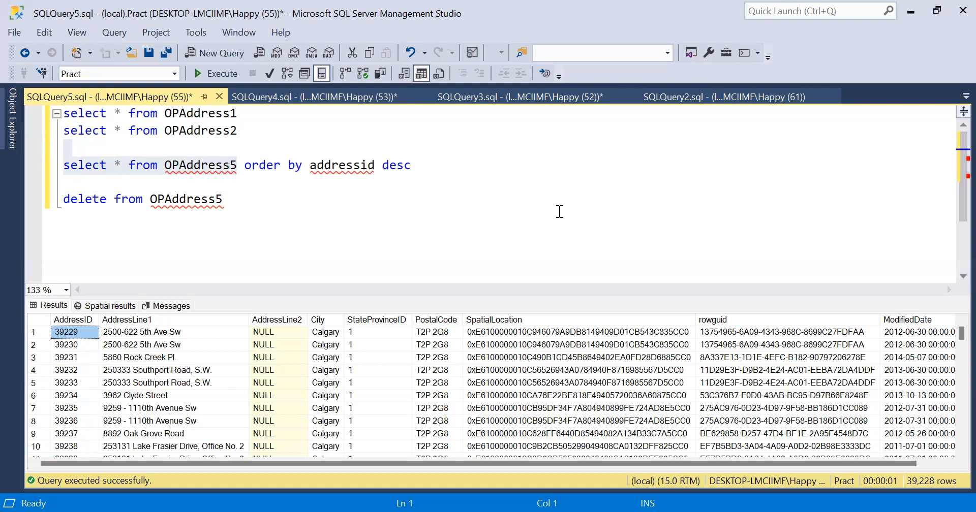
pyautogui.hotkey('alt', 'Tab')
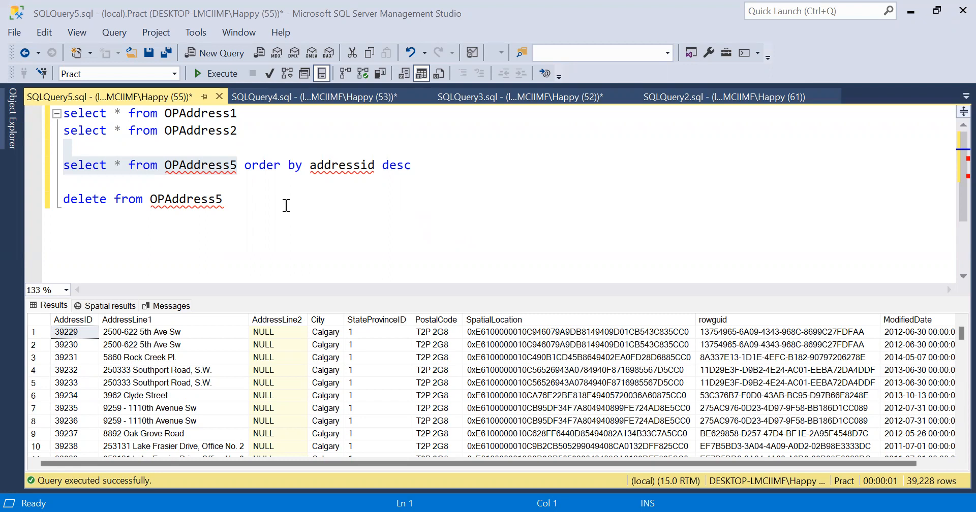
pyautogui.moveTo(287, 205); pyautogui.dragTo(40, 222)
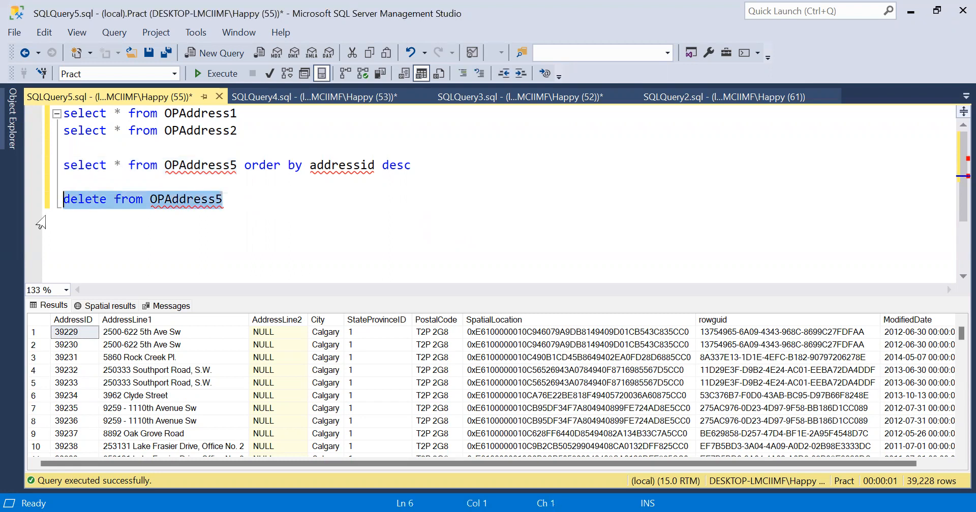
pyautogui.click(193, 199)
pyautogui.doubleClick(193, 199)
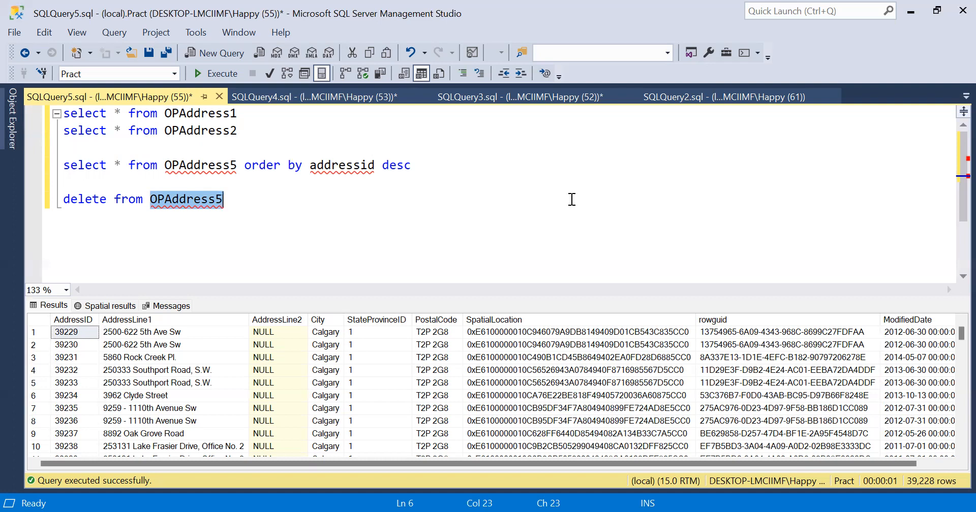
pyautogui.click(340, 213)
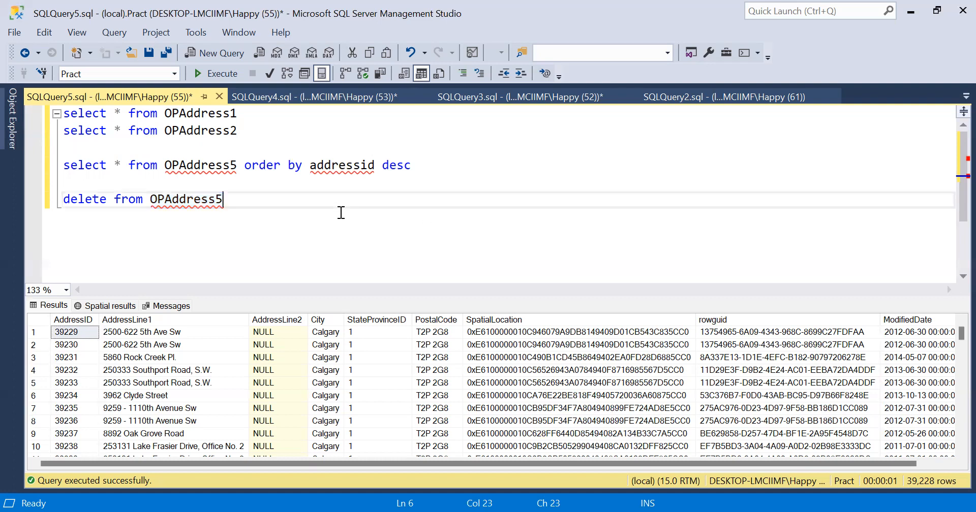
pyautogui.moveTo(251, 210); pyautogui.dragTo(19, 201)
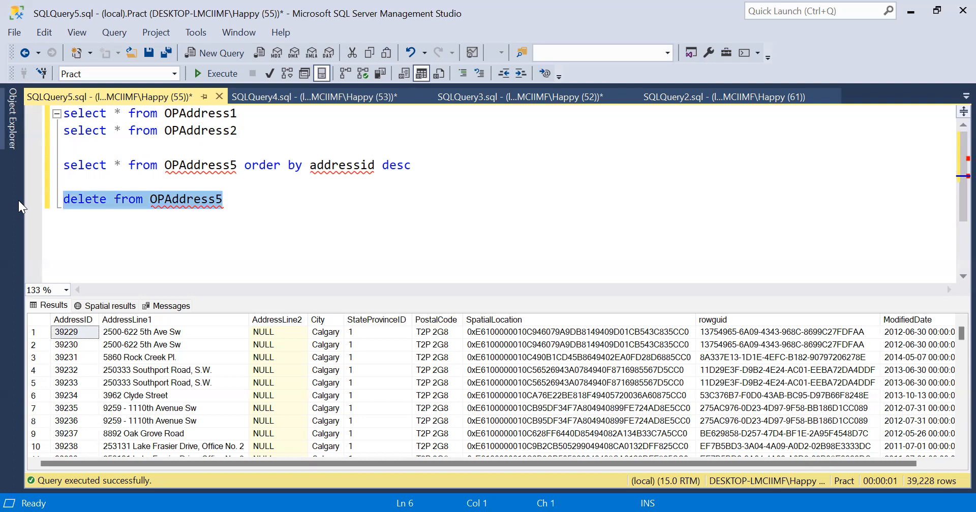
pyautogui.click(70, 320)
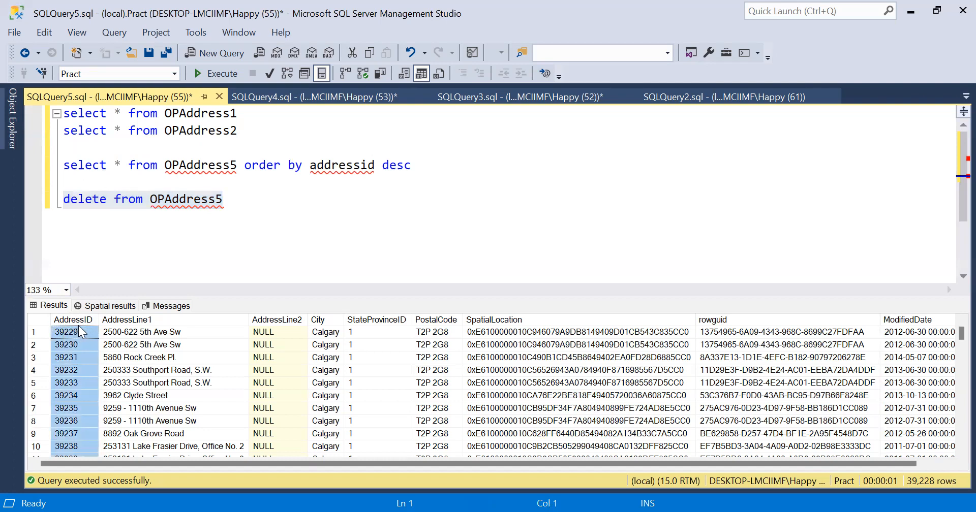
# - Write the statement truncate table OPAddress5 below the delete statement and execute only that statement
pyautogui.click(311, 218)
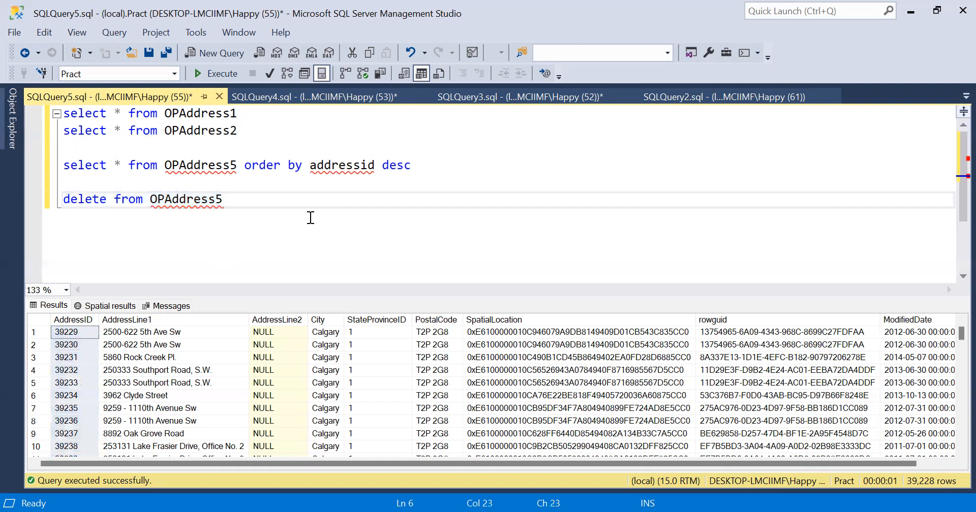
pyautogui.press('Return')
pyautogui.press('Return')
pyautogui.write('truncating')
pyautogui.press('BackSpace')
pyautogui.press('BackSpace')
pyautogui.press('BackSpace')
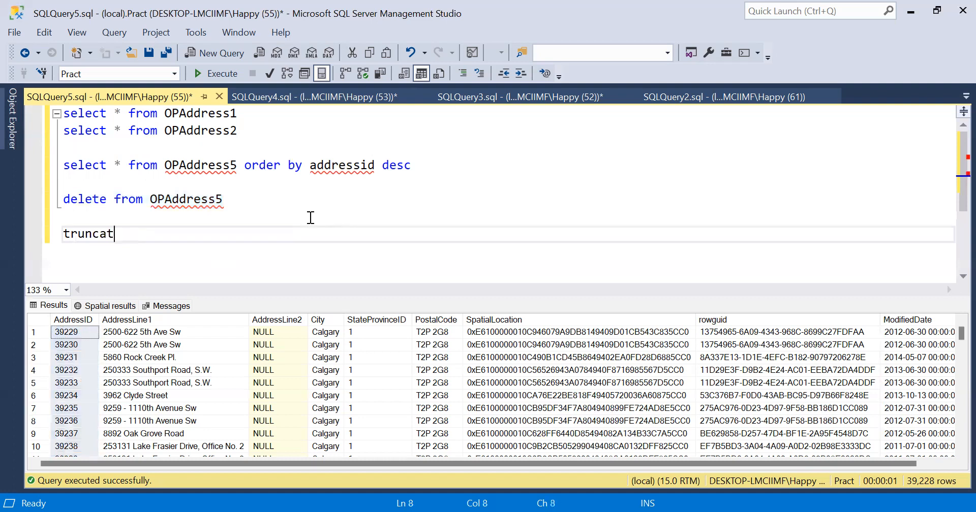
pyautogui.write('e table')
pyautogui.doubleClick(214, 200)
pyautogui.hotkey('ctrl', 'c')
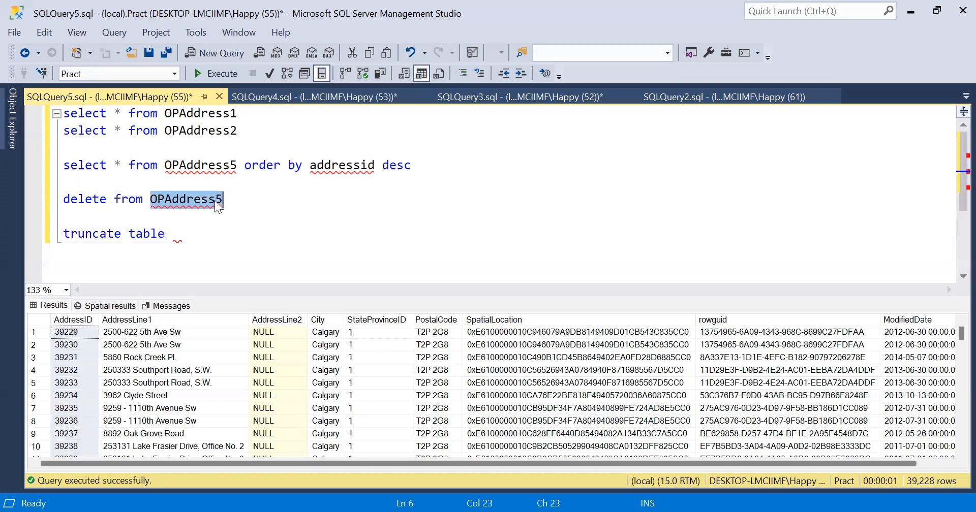
pyautogui.click(207, 243)
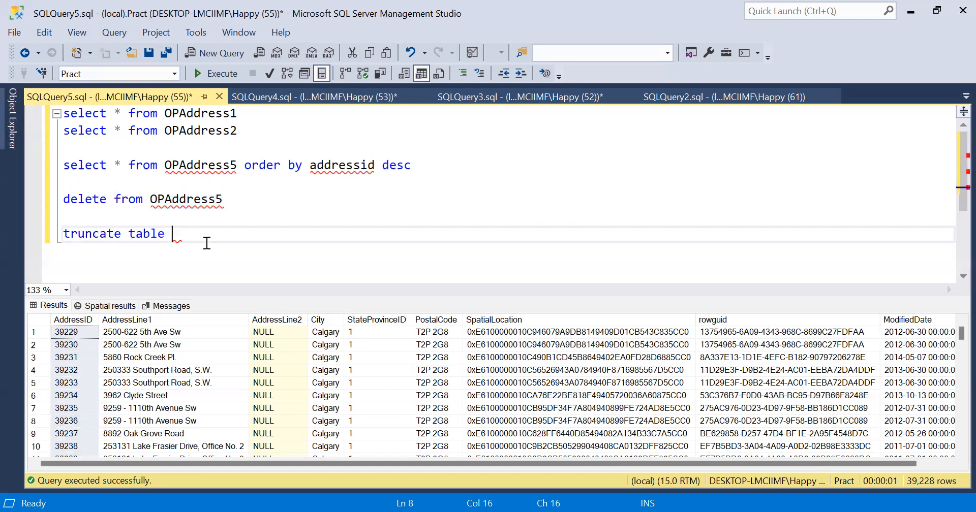
pyautogui.hotkey('ctrl', 'v')
pyautogui.moveTo(269, 237); pyautogui.dragTo(248, 222)
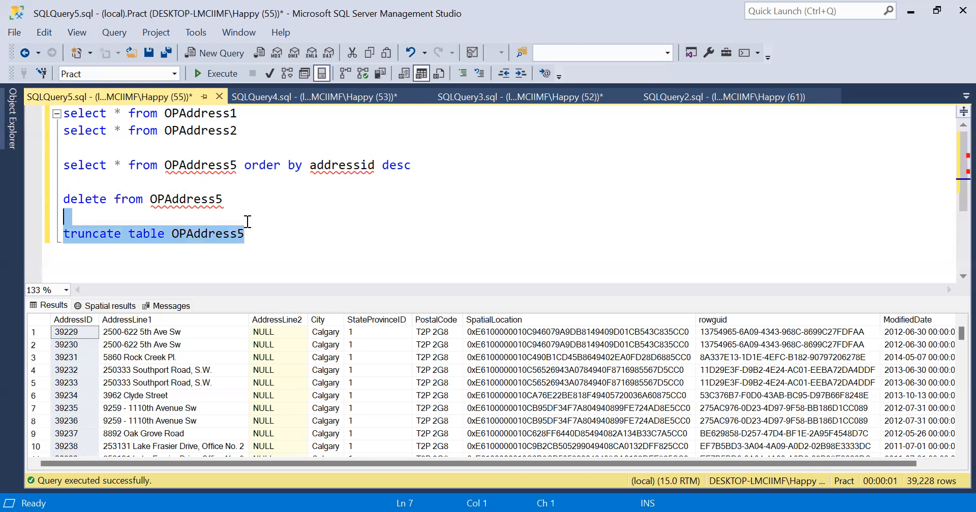
pyautogui.press('F5')
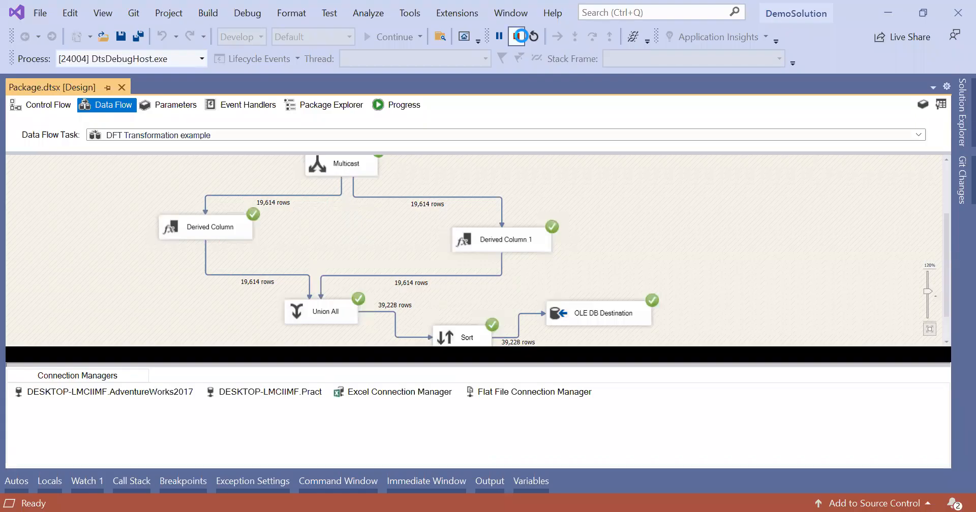
# - Switch to Visual Studio, stop the finished debugging session and run the package again
pyautogui.click(520, 36)
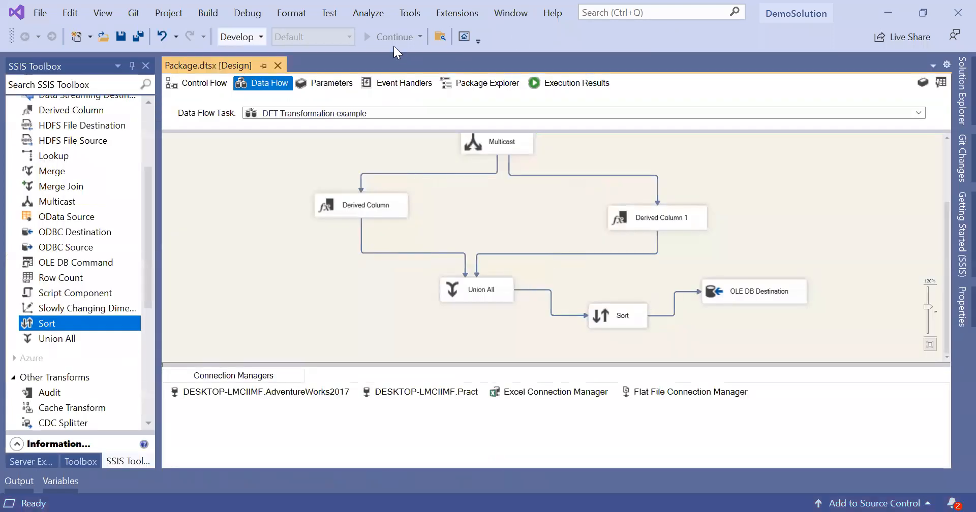
pyautogui.click(385, 40)
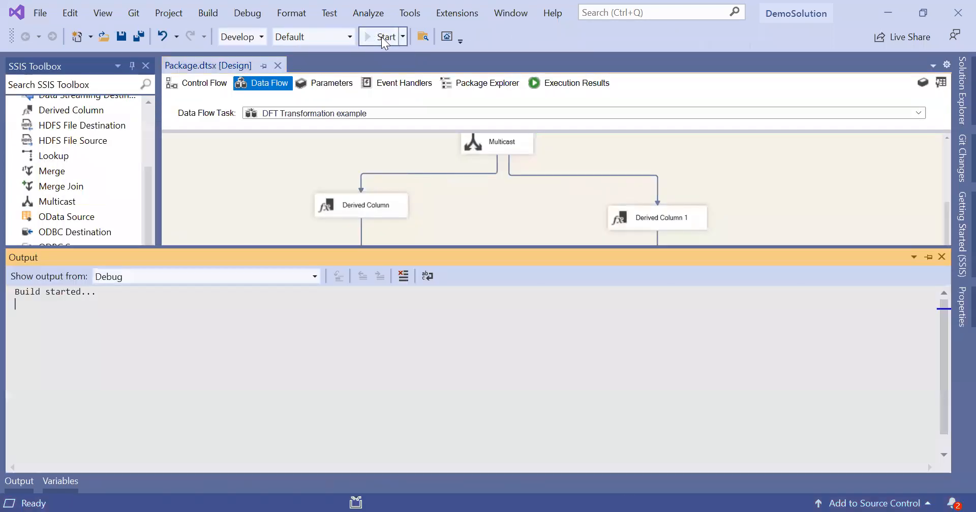
pyautogui.click(381, 36)
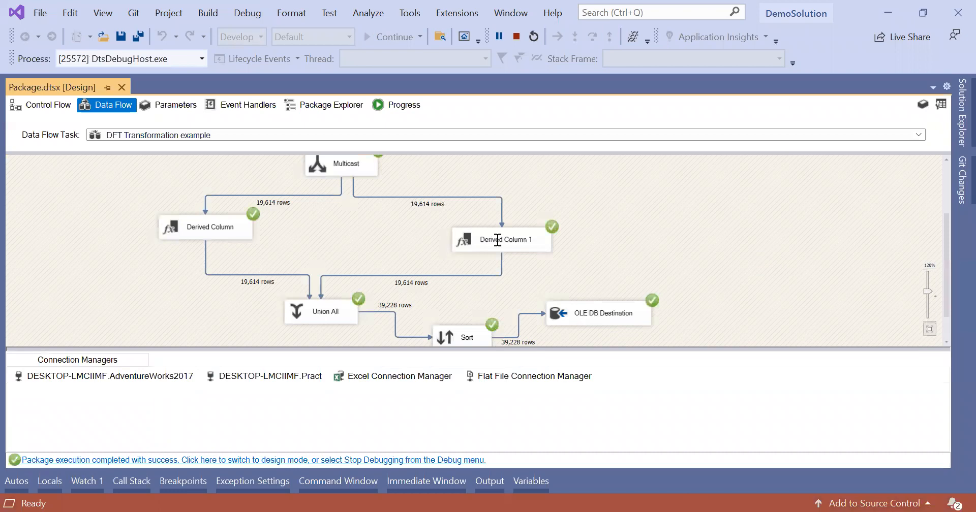
# - Return to Management Studio, execute only select * from OPAddress5 and check where the AddressID numbering starts
pyautogui.hotkey('alt', 'Tab')
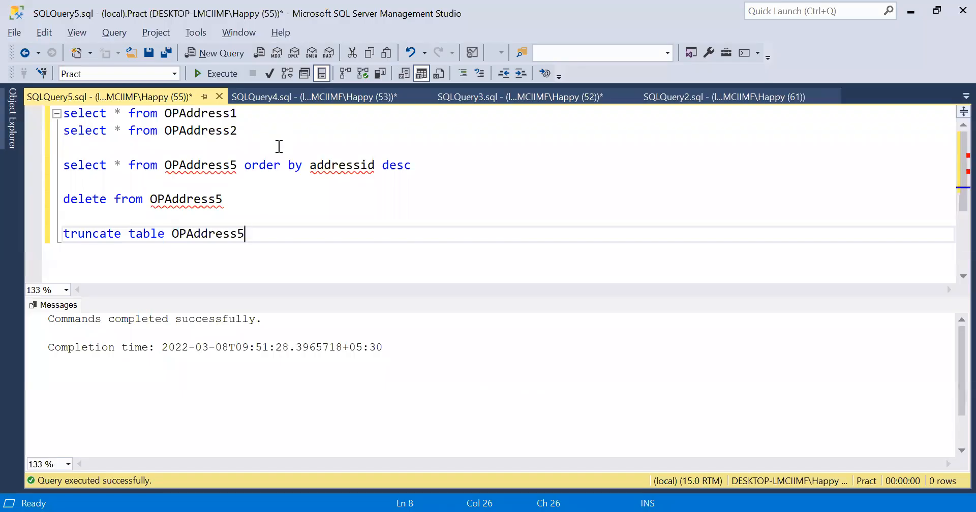
pyautogui.click(238, 162)
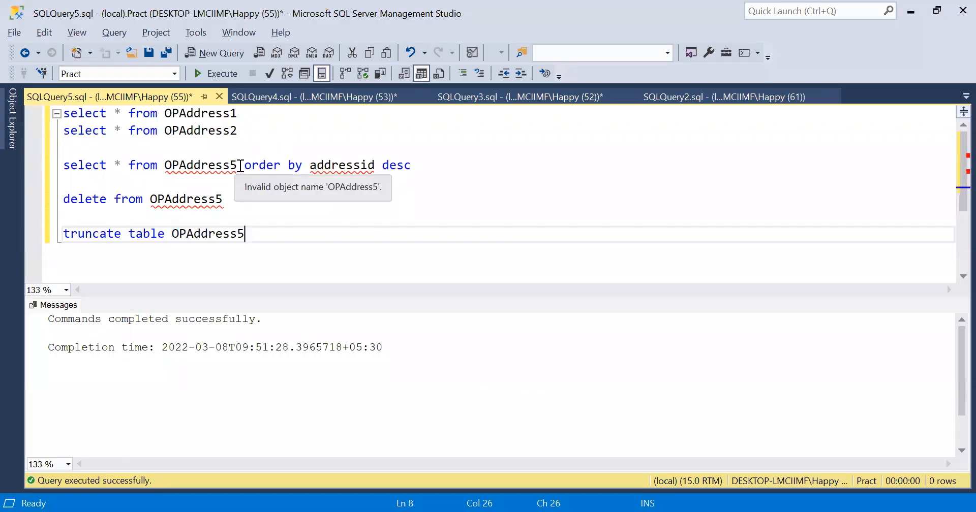
pyautogui.moveTo(231, 158); pyautogui.dragTo(223, 153)
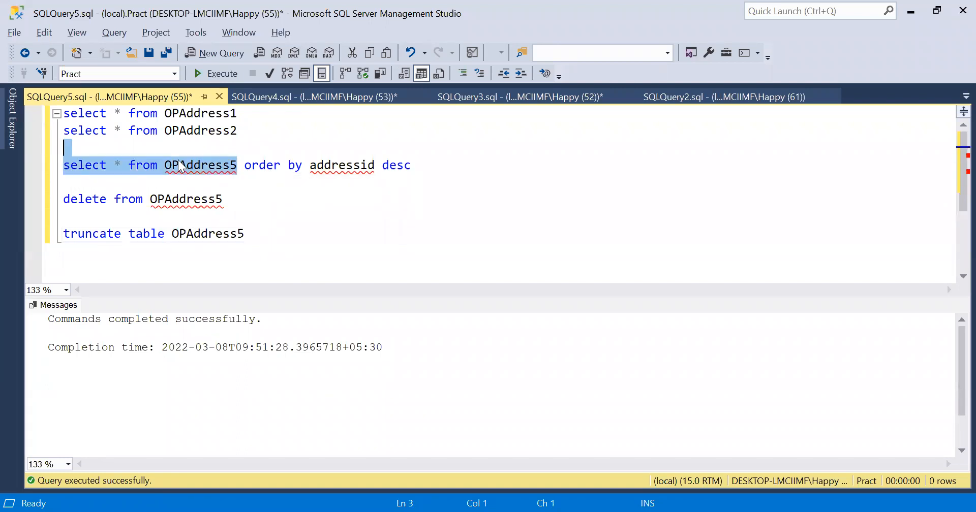
pyautogui.click(223, 74)
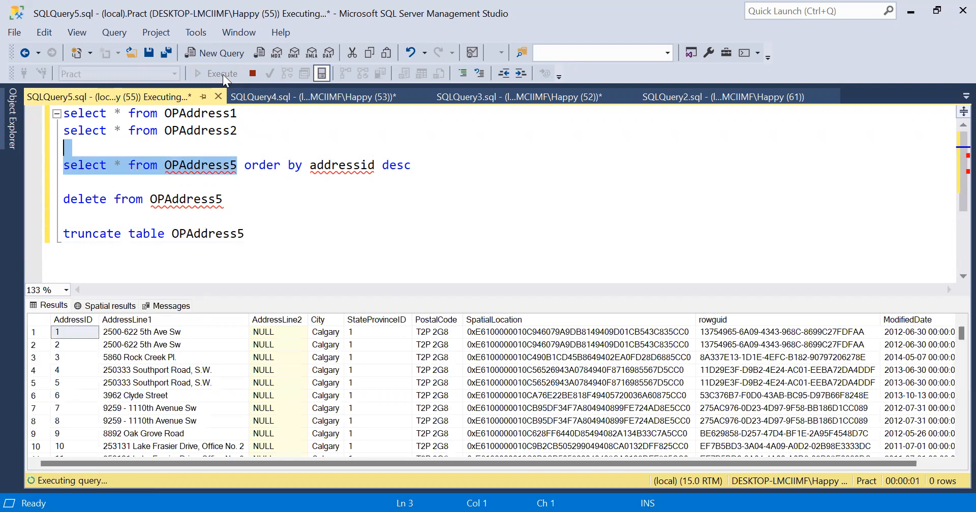
pyautogui.click(61, 321)
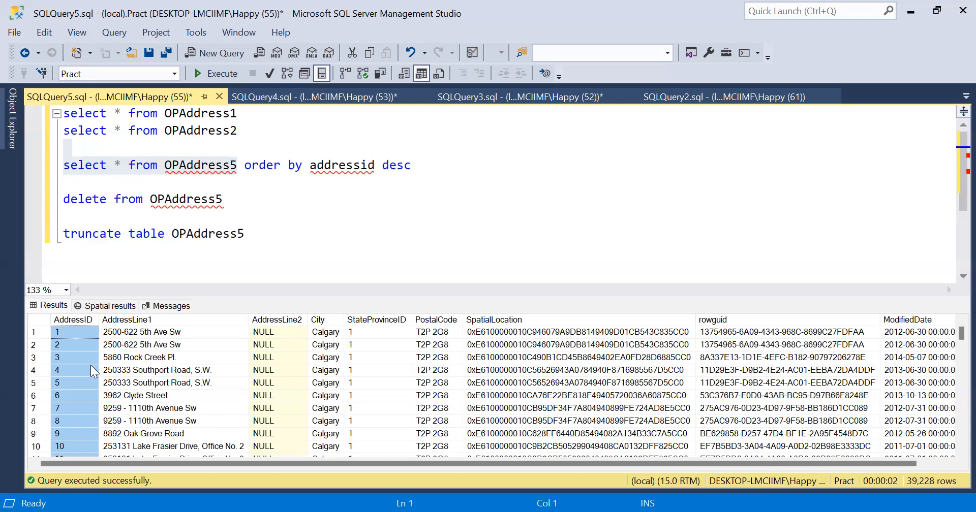
# - Examine the City and StateProvinceID values down the OPAddress5 results to verify the sort order
pyautogui.click(369, 329)
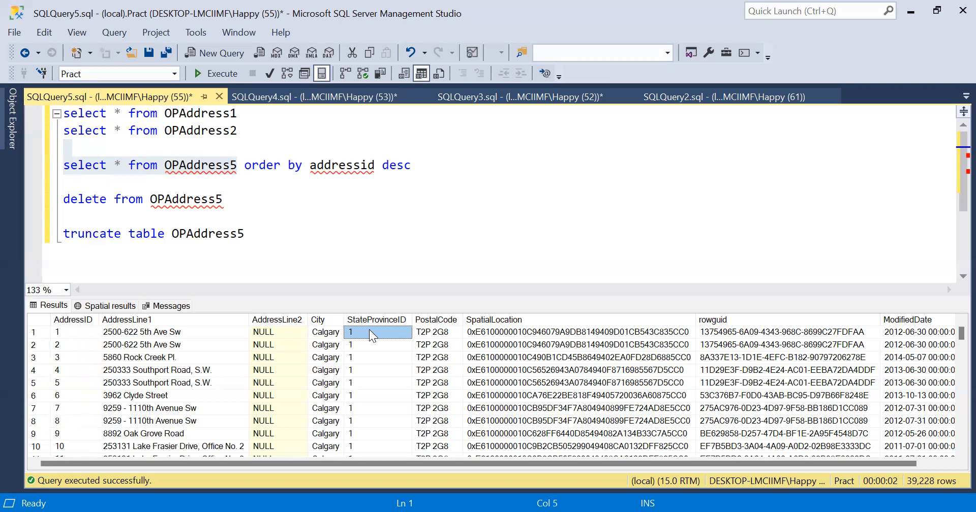
pyautogui.press('Left')
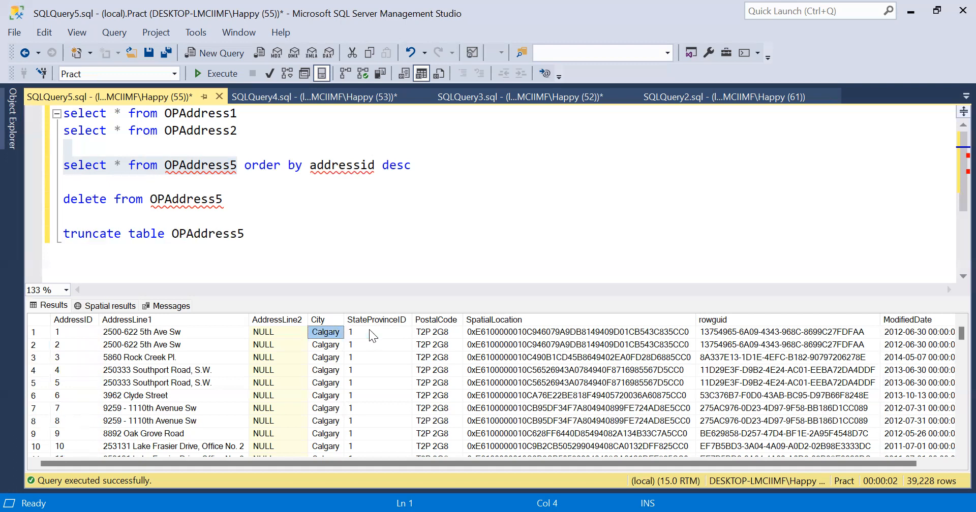
pyautogui.press('Down')
pyautogui.press('Down')
pyautogui.press('Down')
pyautogui.press('Down')
pyautogui.press('Down')
pyautogui.press('Down')
pyautogui.press('Down')
pyautogui.press('Down')
pyautogui.press('Down')
pyautogui.press('Down')
pyautogui.press('Down')
pyautogui.press('Down')
pyautogui.press('Down')
pyautogui.press('Down')
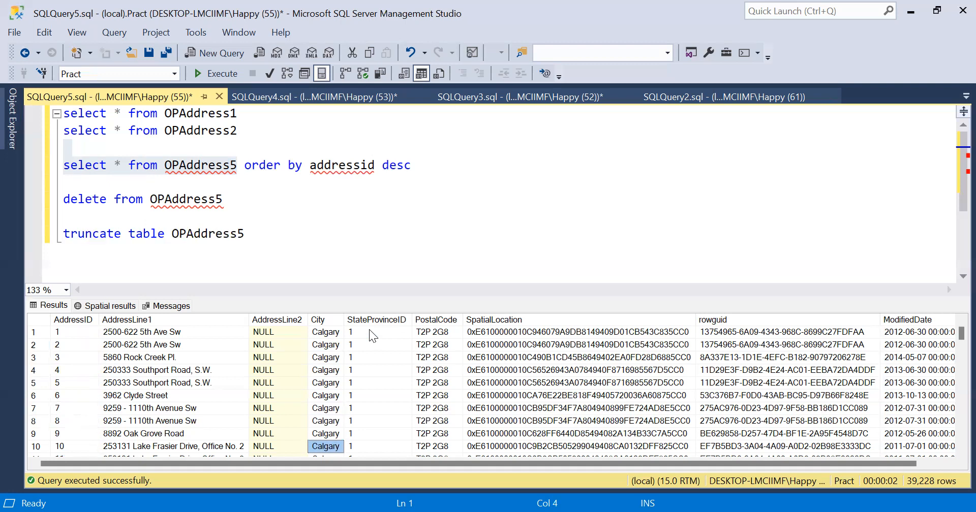
pyautogui.press('Down')
pyautogui.press('Down')
pyautogui.press('Down')
pyautogui.press('Down')
pyautogui.press('Down')
pyautogui.press('Down')
pyautogui.press('Down')
pyautogui.press('Down')
pyautogui.press('Down')
pyautogui.press('Down')
pyautogui.press('Down')
pyautogui.press('Down')
pyautogui.press('Down')
pyautogui.press('Down')
pyautogui.press('Down')
pyautogui.press('Down')
pyautogui.press('Down')
pyautogui.press('Down')
pyautogui.press('Down')
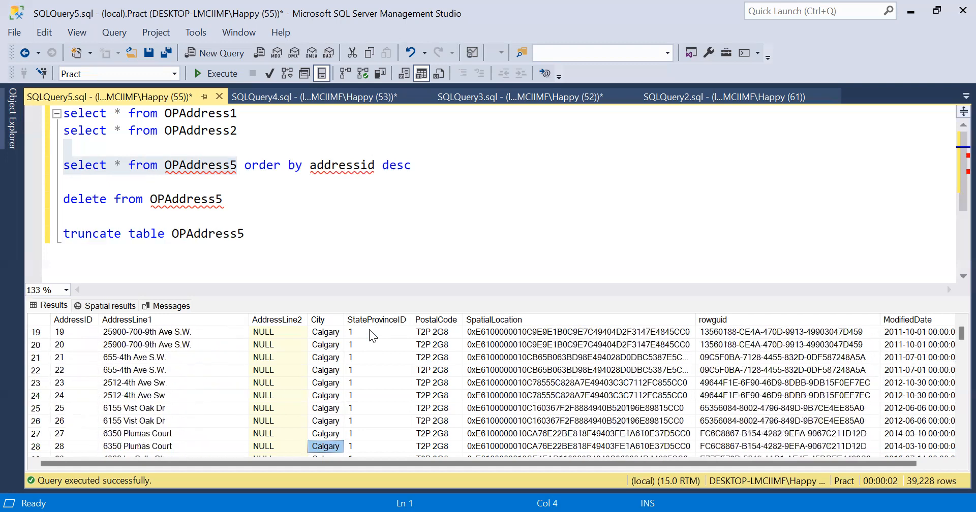
pyautogui.press('Down')
pyautogui.press('Down')
pyautogui.press('Down')
pyautogui.press('Down')
pyautogui.scroll(-6, 369, 329)
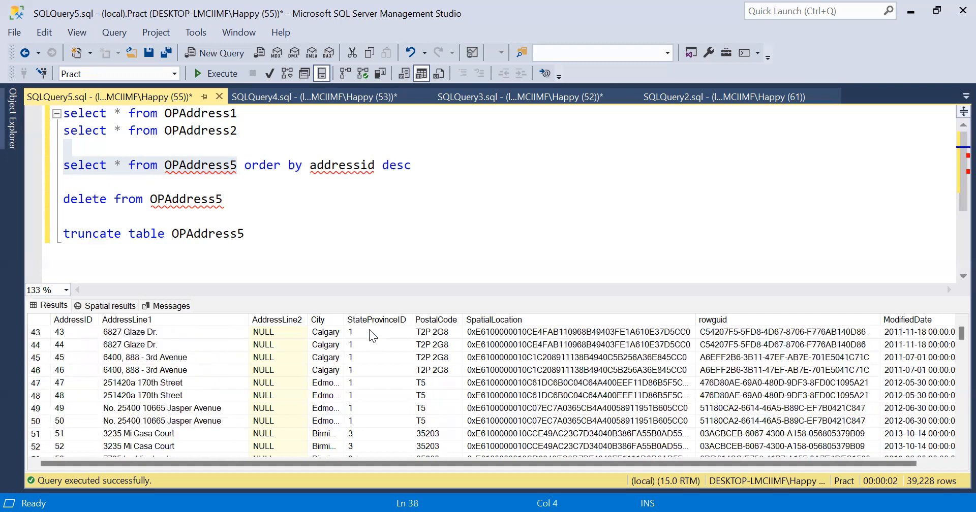
pyautogui.scroll(2, 369, 330)
pyautogui.scroll(-1, 369, 330)
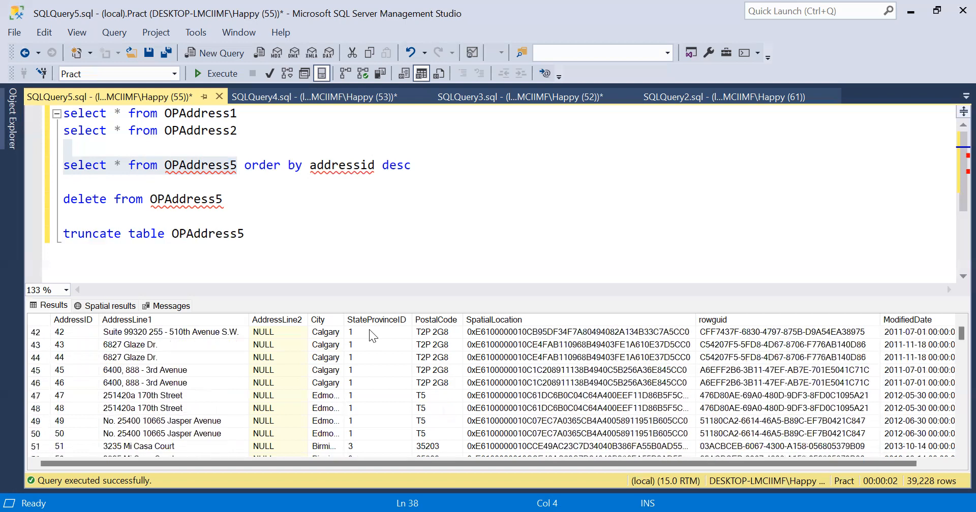
# - Widen the City column to show full names and compare the StateProvinceID values of the Edmonton rows
pyautogui.click(324, 396)
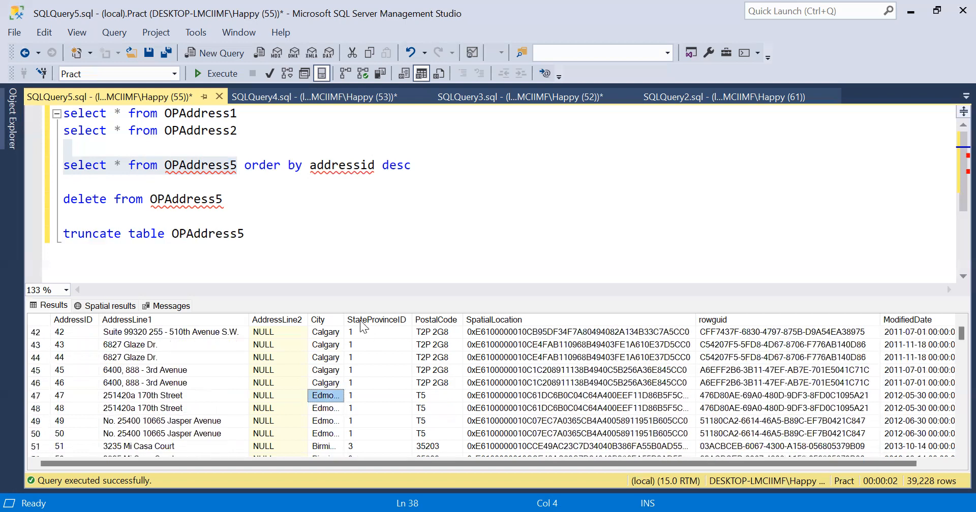
pyautogui.doubleClick(345, 319)
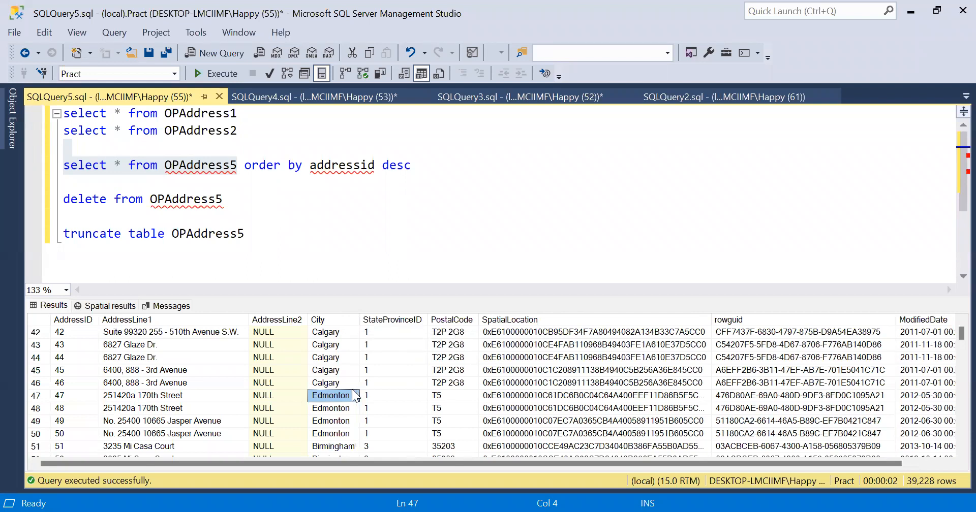
pyautogui.click(377, 433)
pyautogui.hotkey('shift', 'Up')
pyautogui.hotkey('shift', 'Up')
pyautogui.hotkey('shift', 'Up')
pyautogui.hotkey('shift', 'Up')
pyautogui.hotkey('shift', 'Up')
pyautogui.hotkey('shift', 'Up')
pyautogui.hotkey('shift', 'Up')
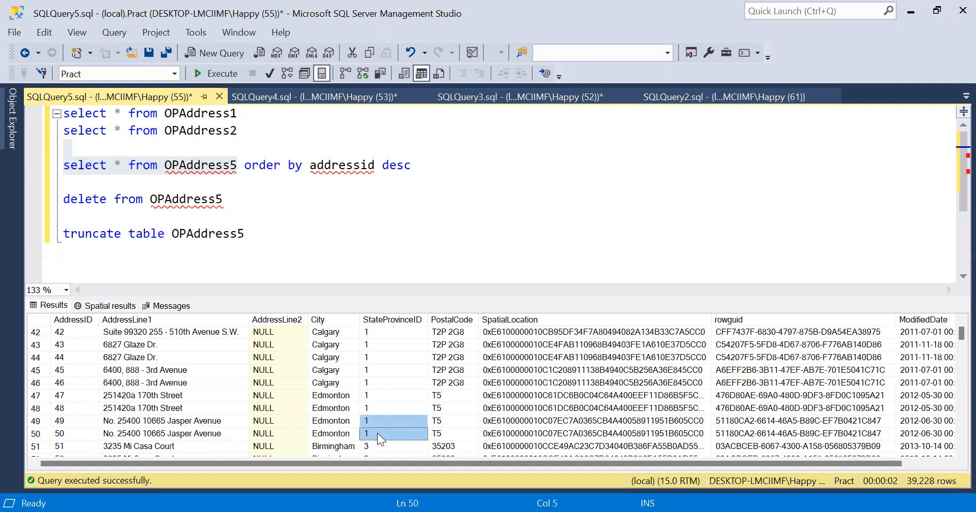
# - Compare the StateProvinceID values across the Calgary and Edmonton rows of the OPAddress5 results
pyautogui.hotkey('shift', 'Up')
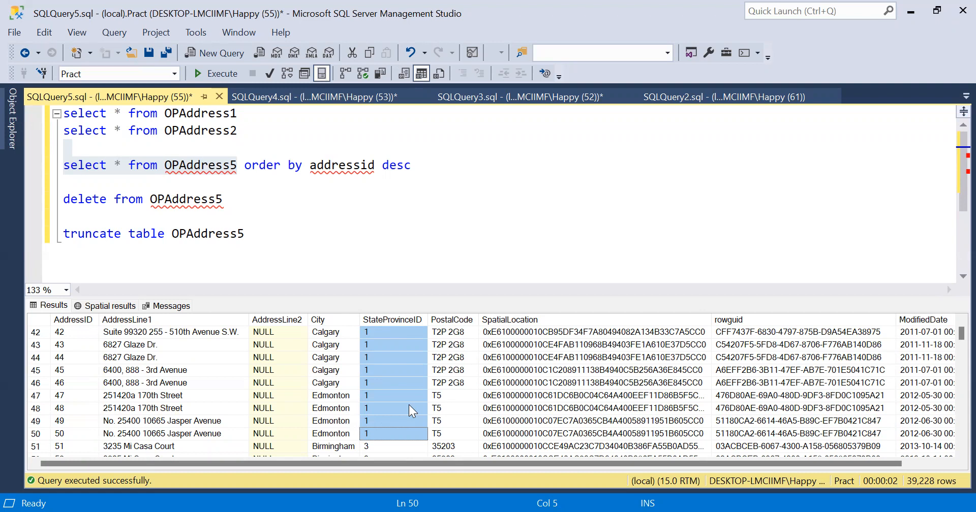
pyautogui.scroll(-2, 409, 405)
pyautogui.scroll(7, 408, 405)
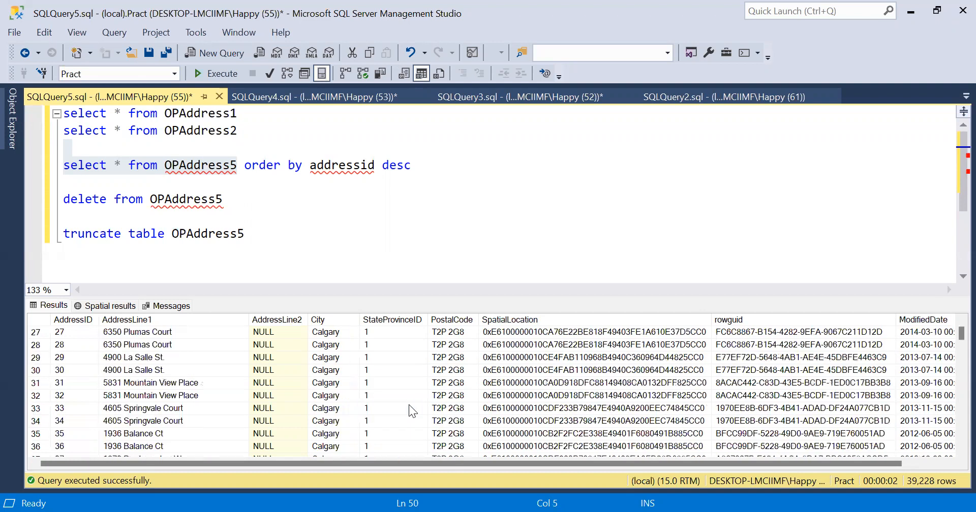
# - Switch to Visual Studio, review the executed data flow and stop the finished debugging session
pyautogui.click(909, 13)
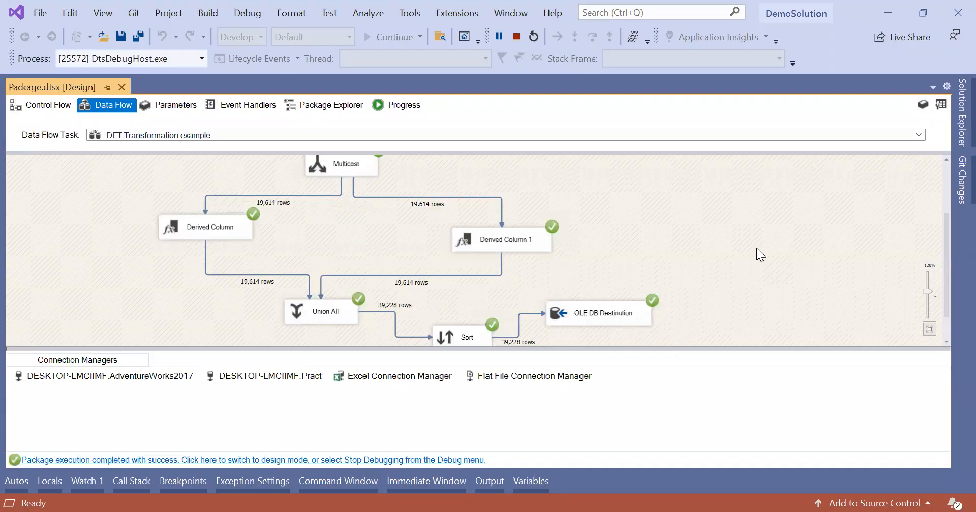
pyautogui.scroll(-1, 756, 249)
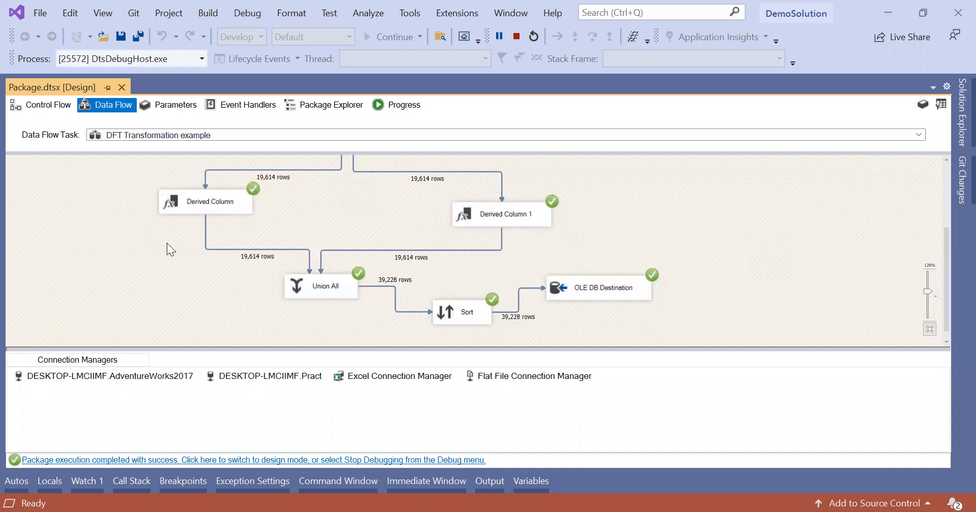
pyautogui.click(516, 37)
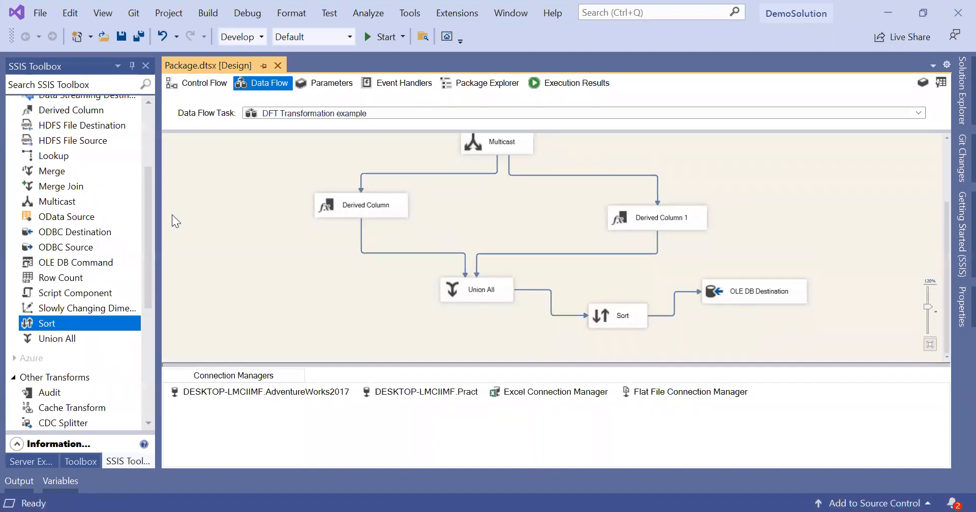
# - Look through the Common and Other Transforms groups for the available data flow transformations
pyautogui.moveTo(152, 240); pyautogui.dragTo(149, 342)
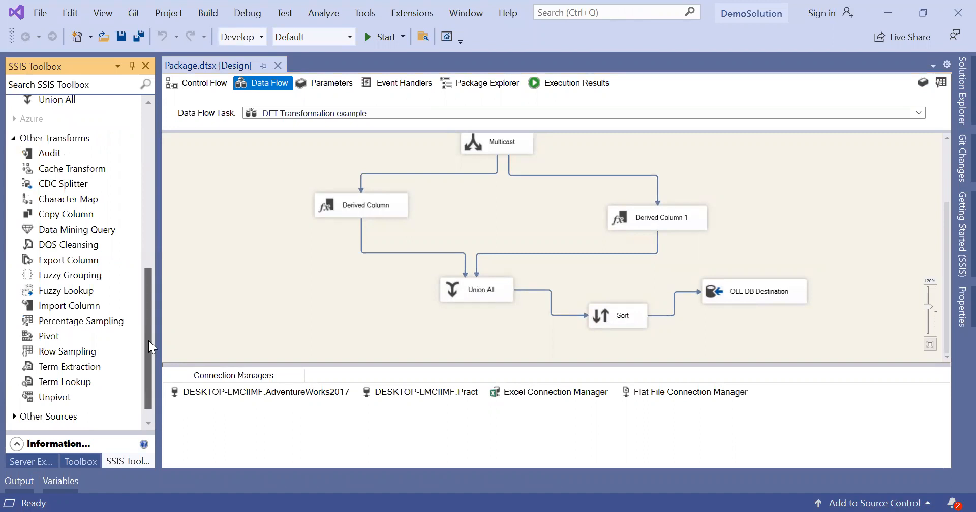
pyautogui.moveTo(150, 347); pyautogui.dragTo(150, 366)
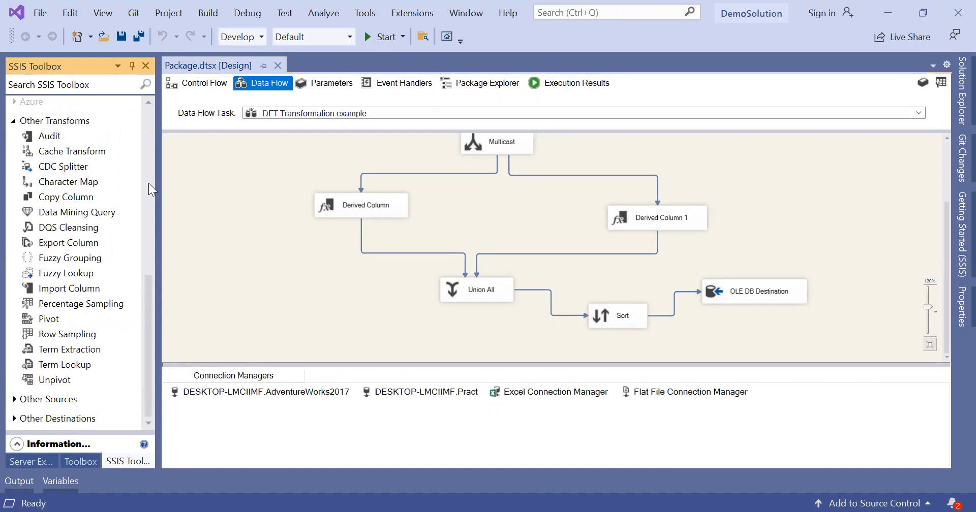
pyautogui.scroll(10, 148, 183)
pyautogui.scroll(2, 152, 171)
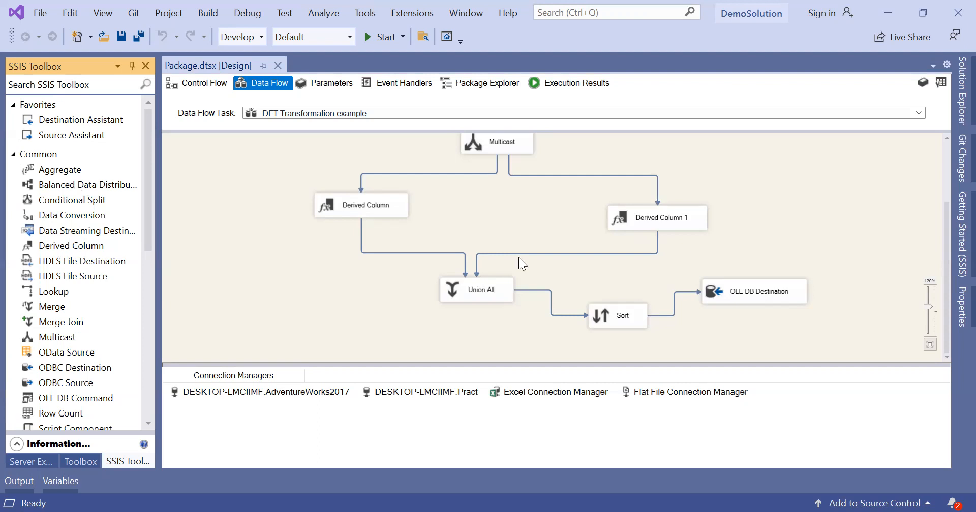
pyautogui.click(146, 288)
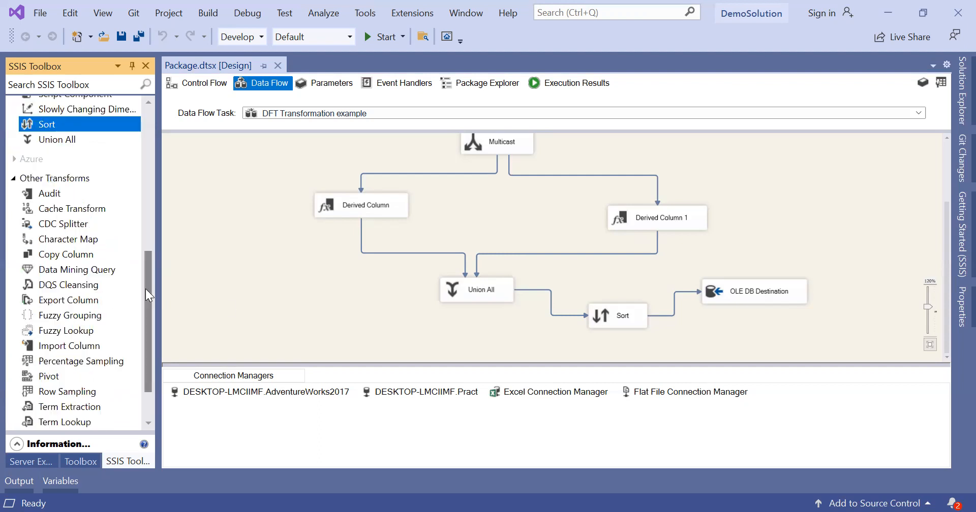
pyautogui.moveTo(145, 288); pyautogui.dragTo(150, 94)
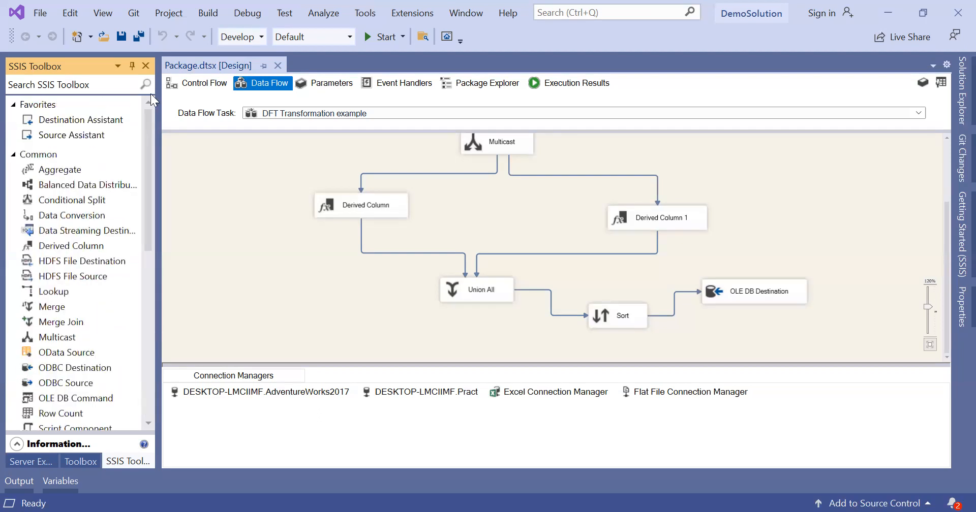
# - Disable the DFT Transformation example task in the package's control flow
pyautogui.click(191, 77)
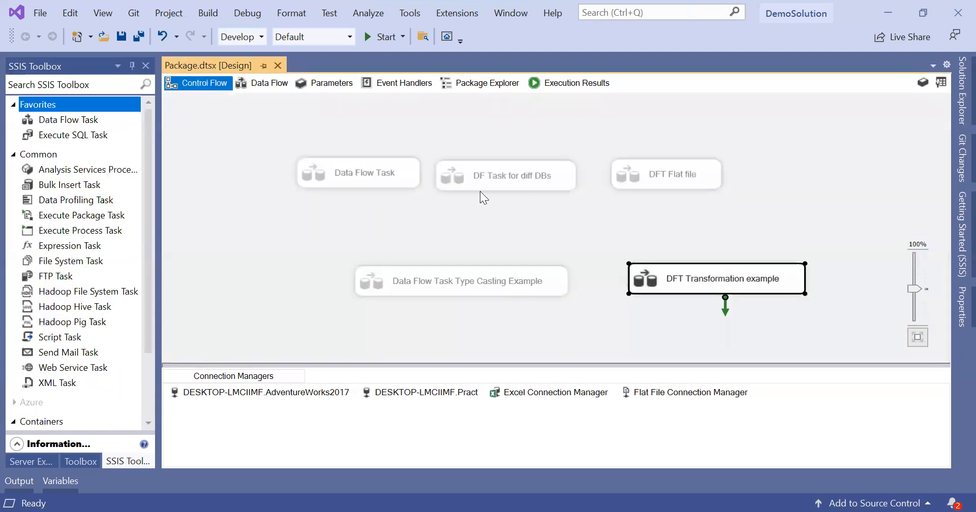
pyautogui.rightClick(699, 277)
pyautogui.click(787, 232)
# - Add a new Data Flow Task to the control flow and place it in the empty space below the existing Data Flow Task
pyautogui.doubleClick(63, 124)
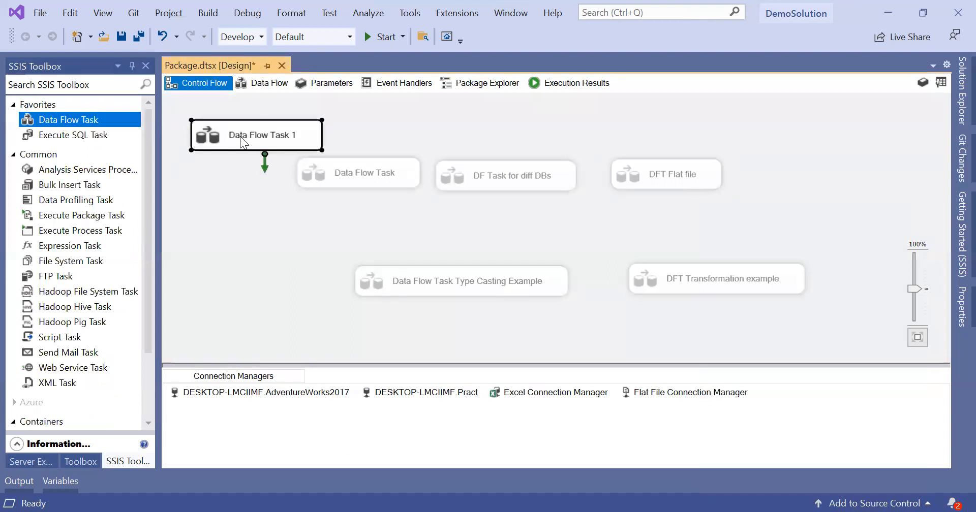
pyautogui.moveTo(240, 135); pyautogui.dragTo(236, 233)
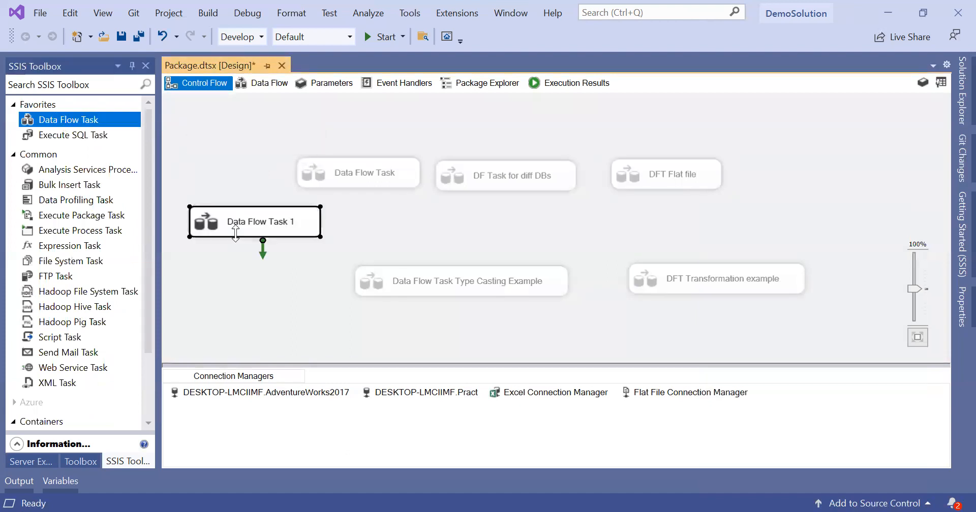
pyautogui.doubleClick(286, 222)
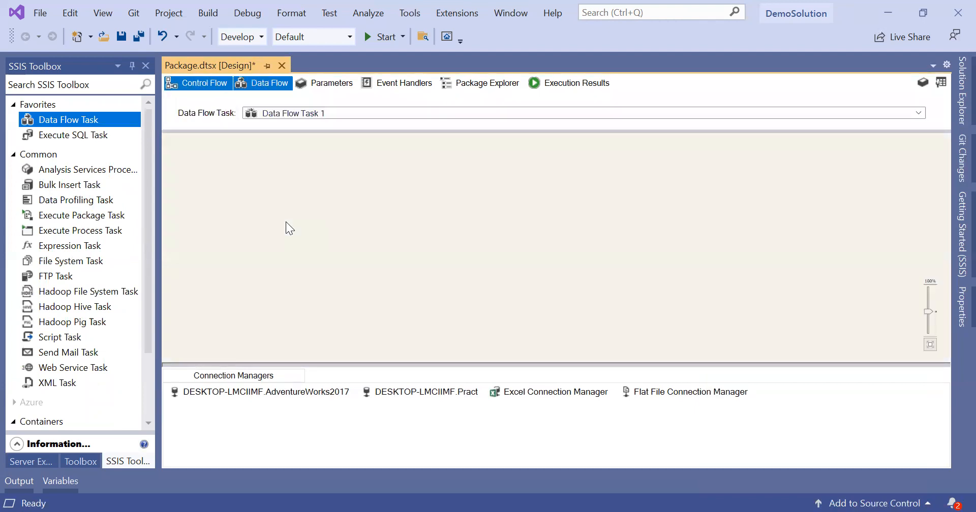
pyautogui.click(202, 83)
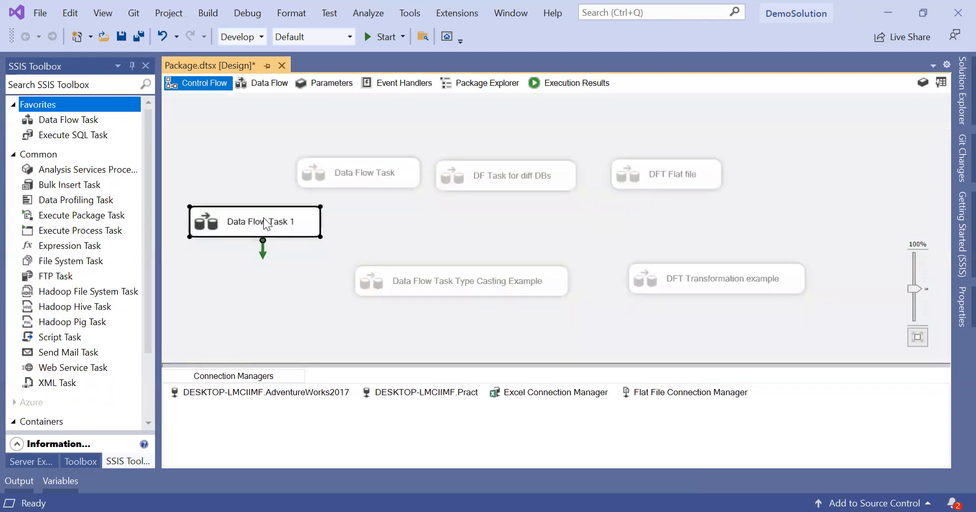
# - Rename the new data flow task as DFT data sampling
pyautogui.click(292, 222)
pyautogui.press('BackSpace')
pyautogui.press('BackSpace')
pyautogui.press('BackSpace')
pyautogui.press('BackSpace')
pyautogui.press('BackSpace')
pyautogui.press('BackSpace')
pyautogui.press('BackSpace')
pyautogui.press('BackSpace')
pyautogui.press('BackSpace')
pyautogui.press('BackSpace')
pyautogui.press('BackSpace')
pyautogui.press('BackSpace')
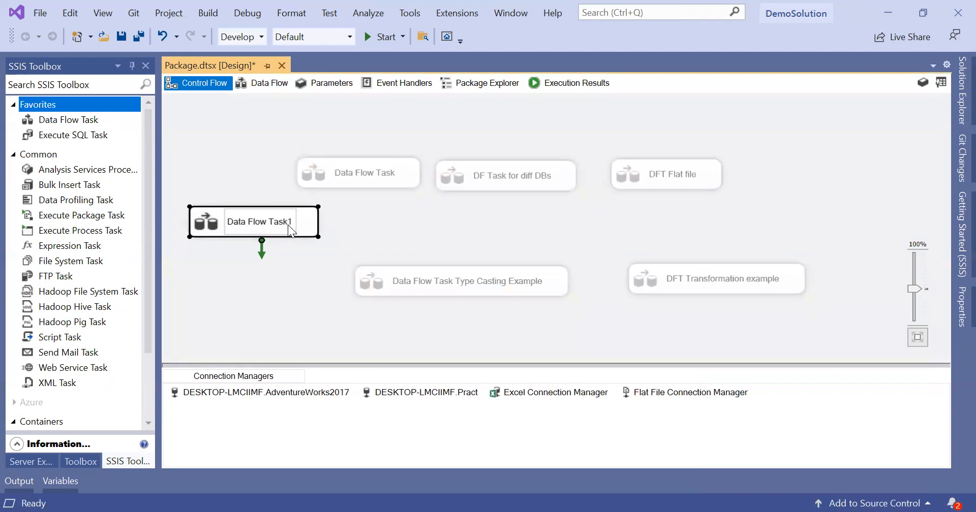
pyautogui.press('BackSpace')
pyautogui.press('BackSpace')
pyautogui.press('BackSpace')
pyautogui.press('BackSpace')
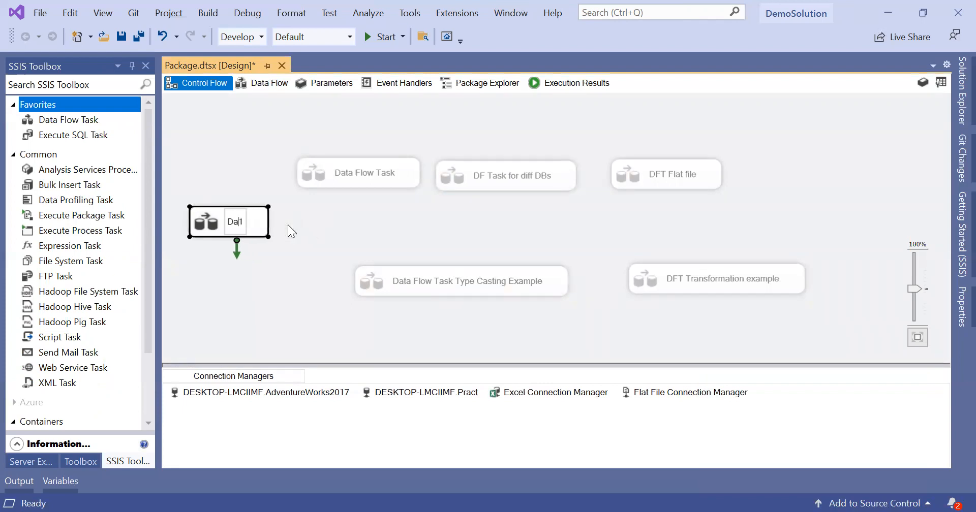
pyautogui.write('FT')
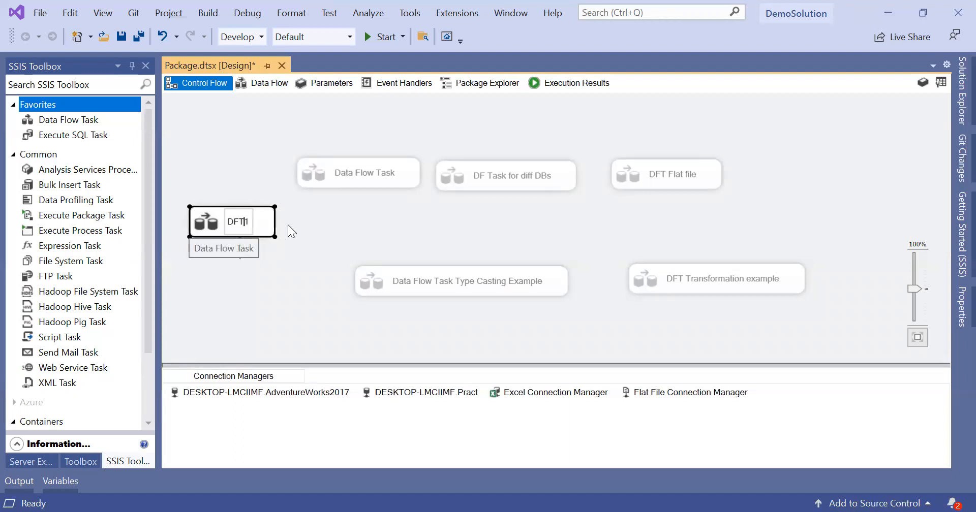
pyautogui.press('Delete')
pyautogui.write('T data sampling')
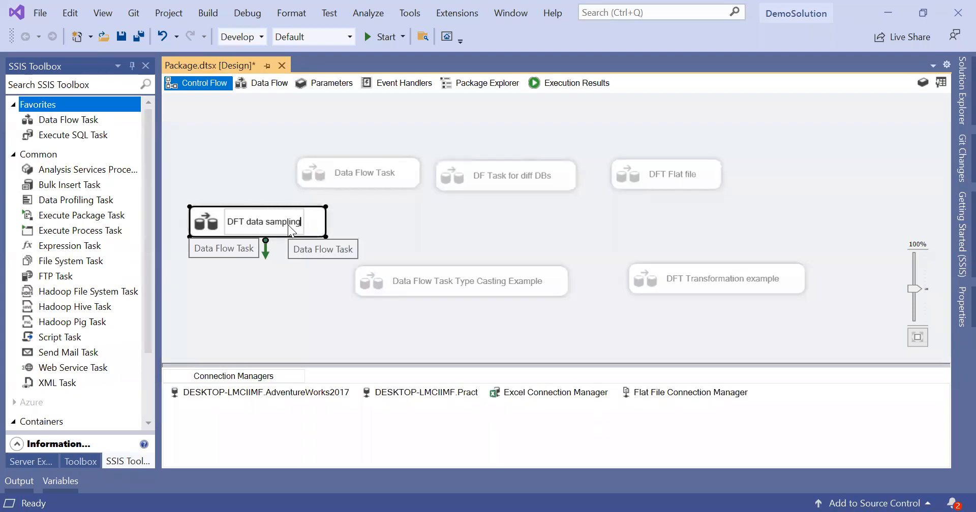
pyautogui.press('Return')
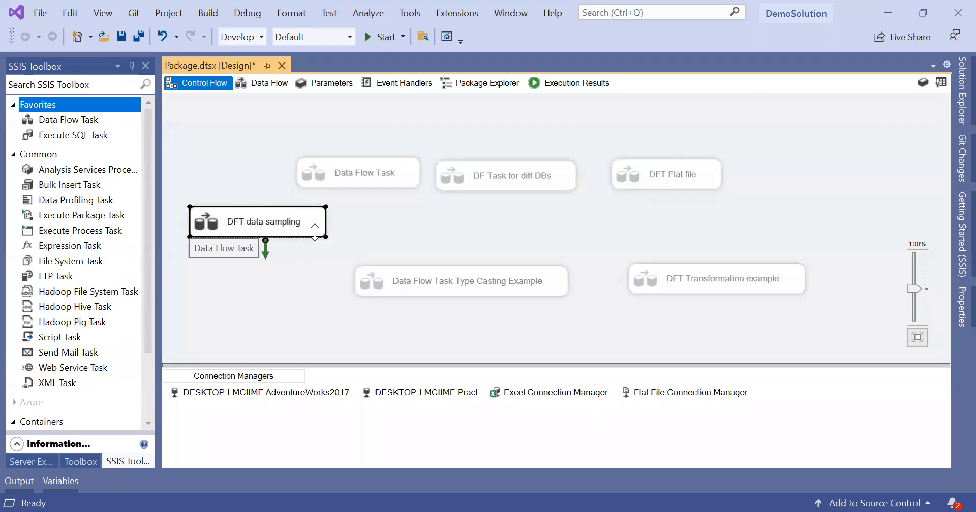
# - Open the DFT data sampling task and add a SQL Server source using the AdventureWorks2017 connection manager
pyautogui.doubleClick(300, 230)
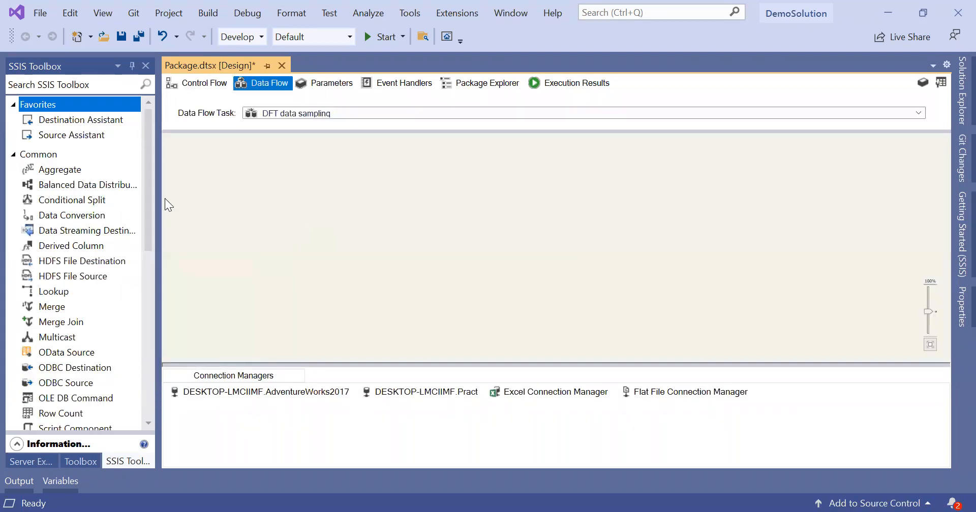
pyautogui.moveTo(84, 134); pyautogui.dragTo(354, 152)
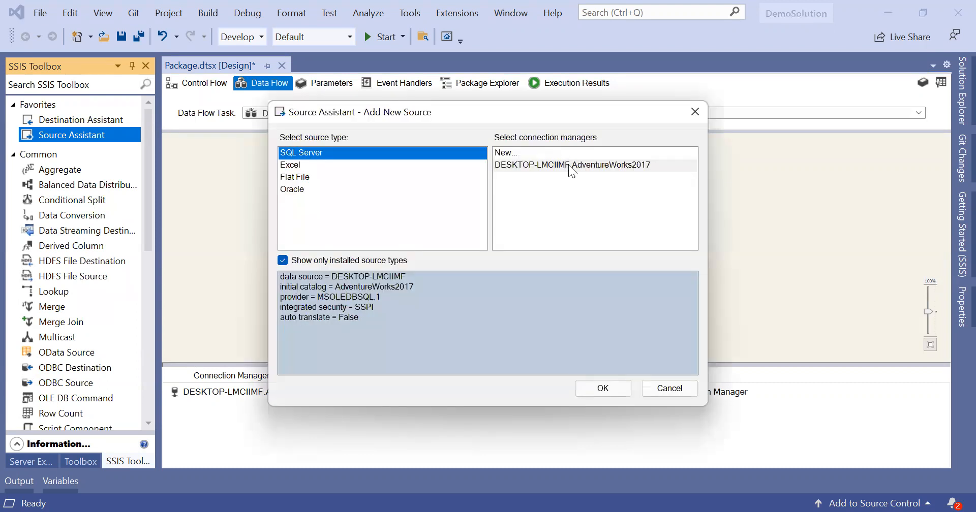
pyautogui.click(572, 166)
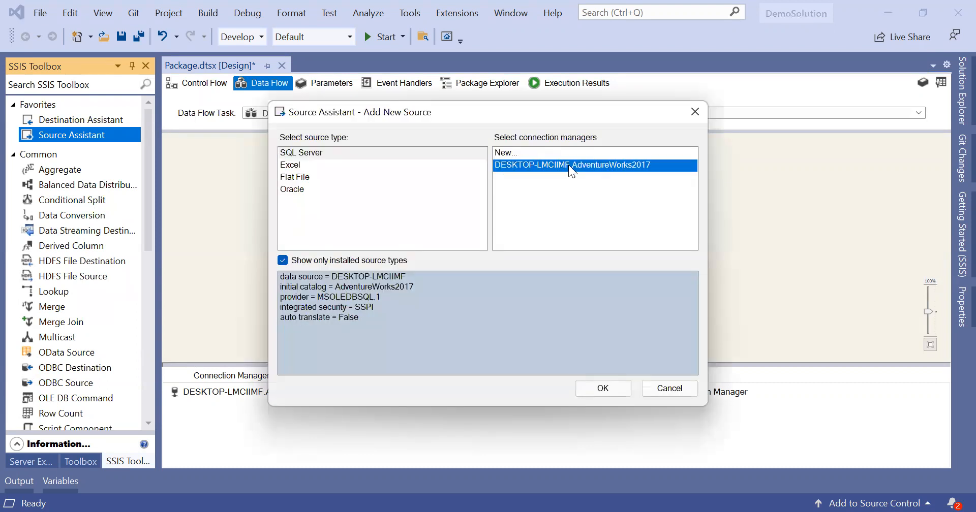
pyautogui.click(608, 390)
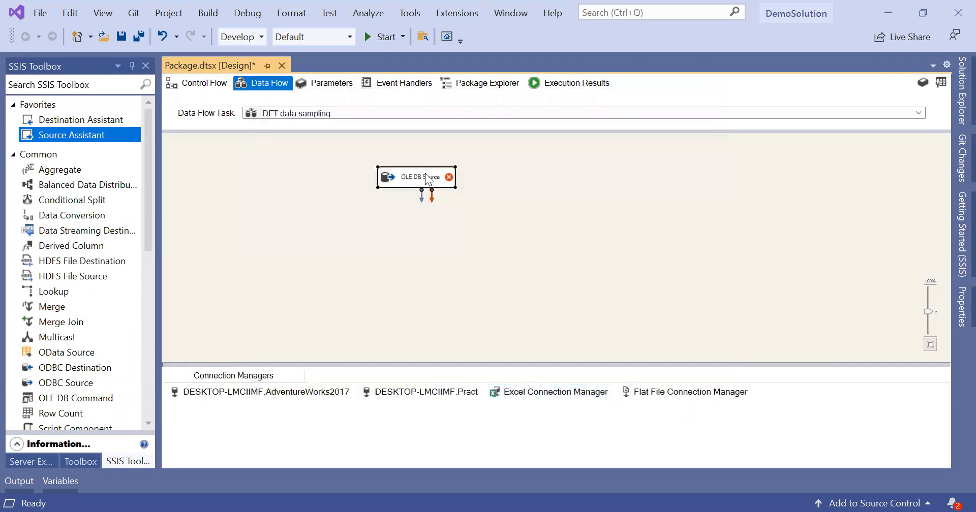
# - Configure the OLE DB Source to read the [HumanResources].[Employee] table through the AdventureWorks2017 connection
pyautogui.doubleClick(424, 174)
pyautogui.click(645, 180)
pyautogui.click(576, 336)
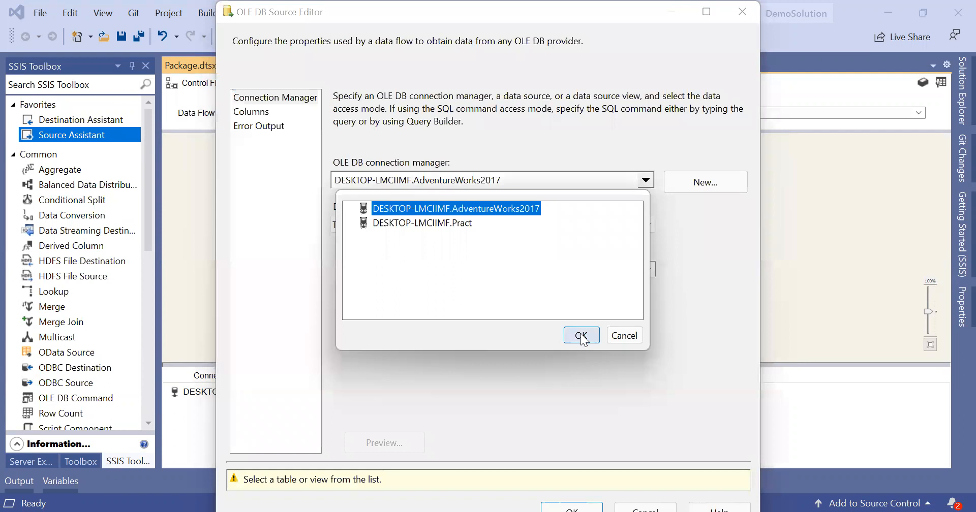
pyautogui.click(650, 270)
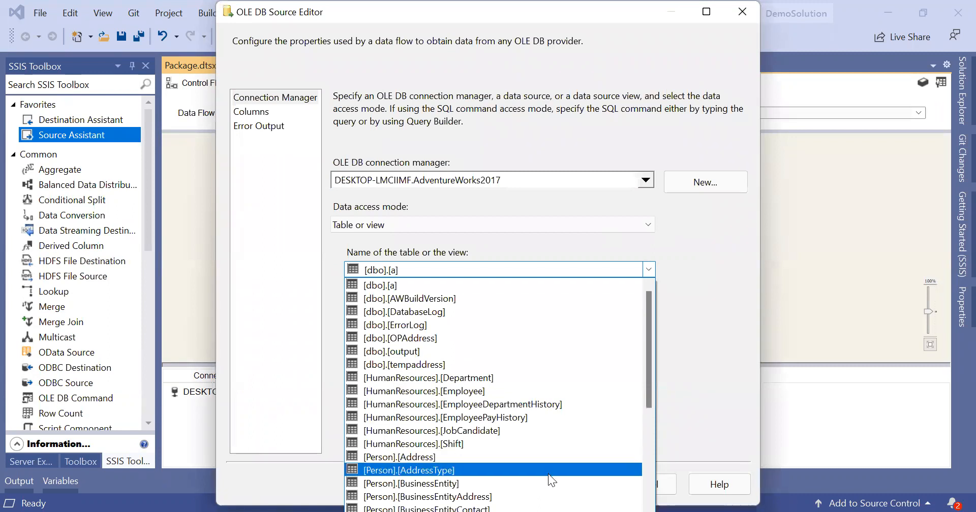
pyautogui.click(492, 396)
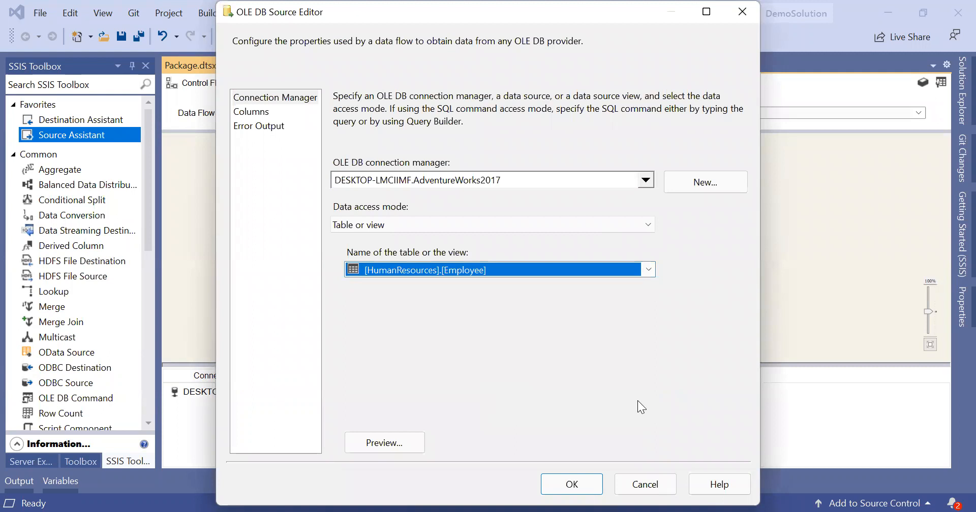
pyautogui.click(583, 492)
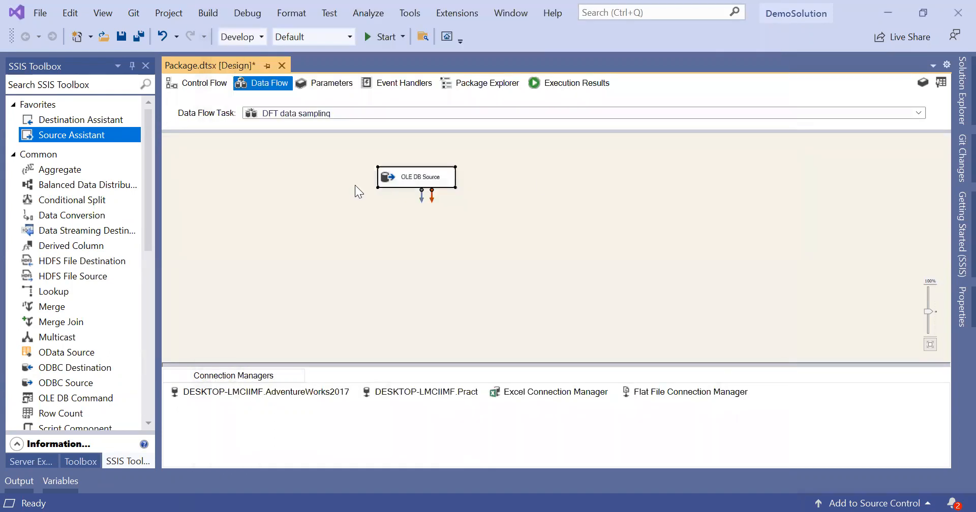
# - Add a Row Sampling transformation below the OLE DB Source and connect the source's output to it
pyautogui.click(355, 185)
pyautogui.scroll(-12, 145, 297)
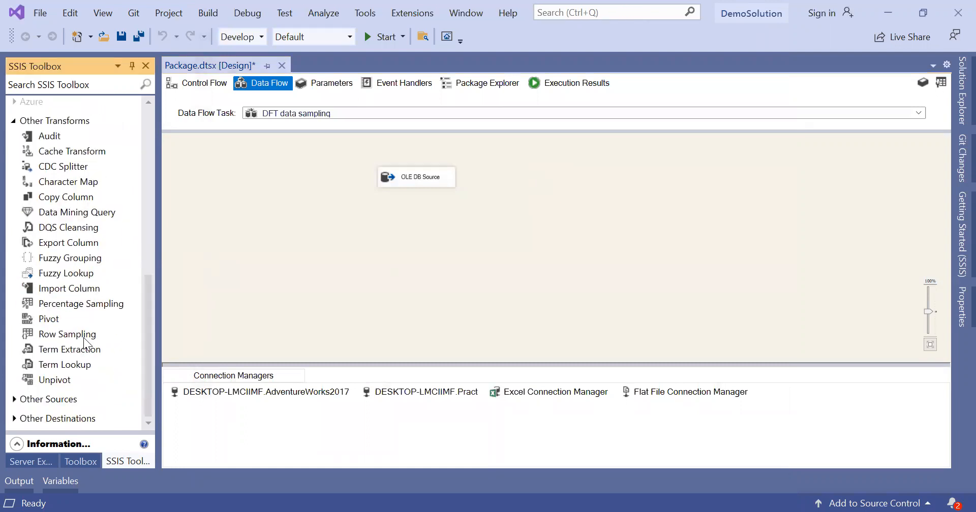
pyautogui.moveTo(84, 335); pyautogui.dragTo(312, 264)
pyautogui.moveTo(394, 243); pyautogui.dragTo(402, 235)
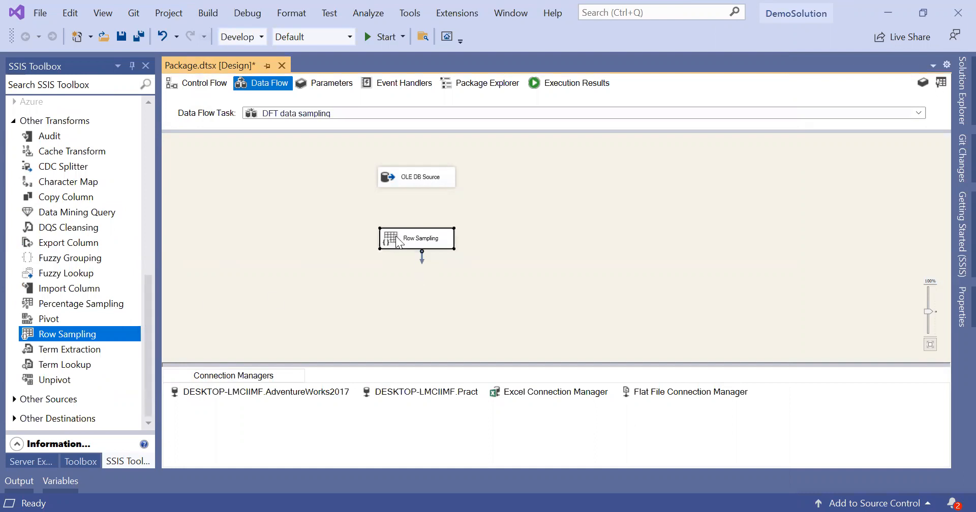
pyautogui.moveTo(398, 240); pyautogui.dragTo(322, 233)
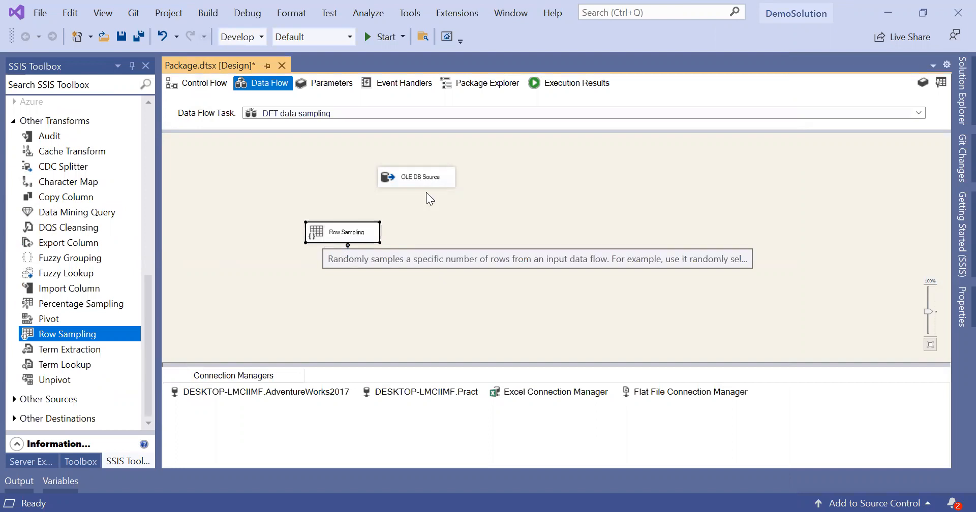
pyautogui.click(421, 179)
pyautogui.moveTo(422, 196); pyautogui.dragTo(347, 231)
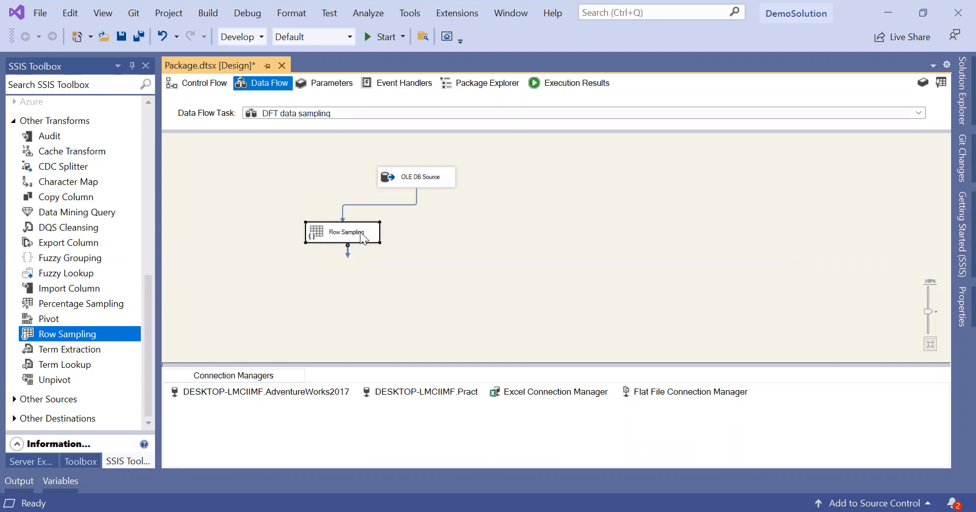
# - Set the Row Sampling transformation's number of rows to 100
pyautogui.doubleClick(363, 238)
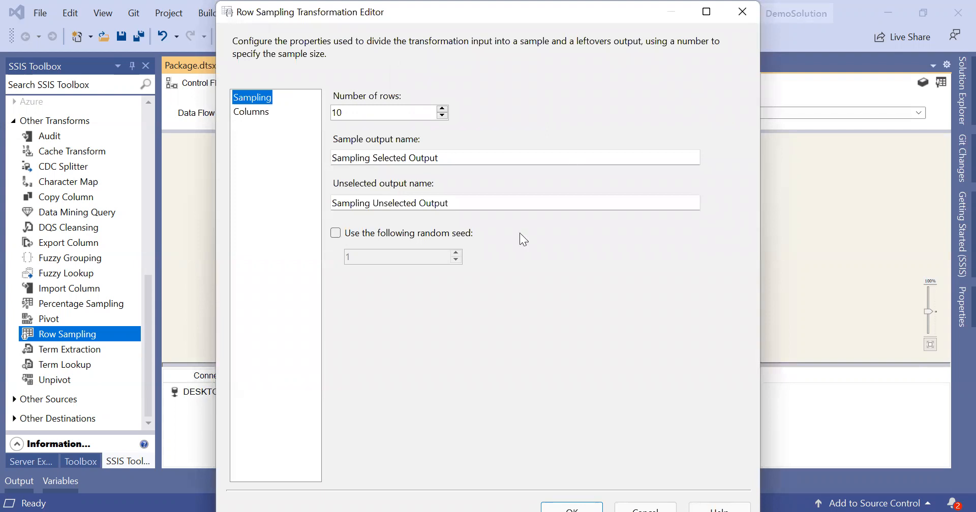
pyautogui.click(383, 114)
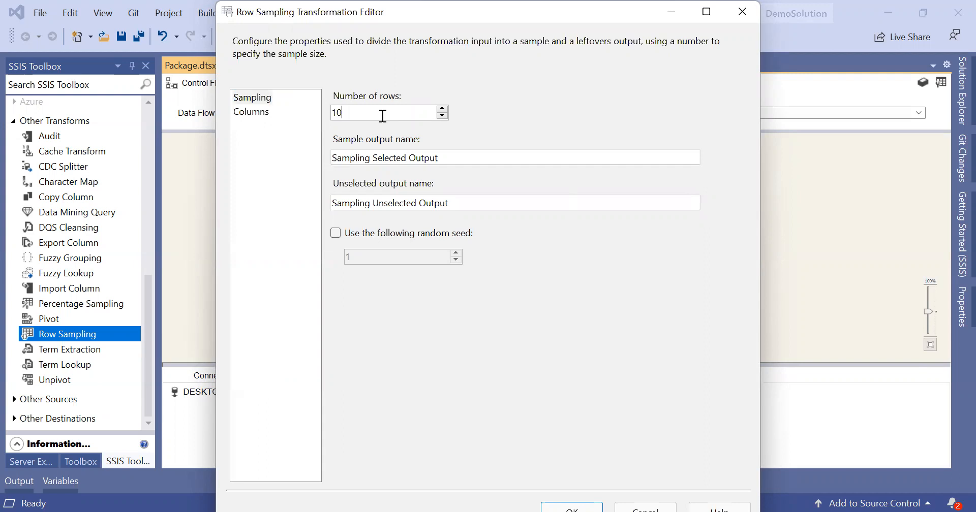
pyautogui.write('0')
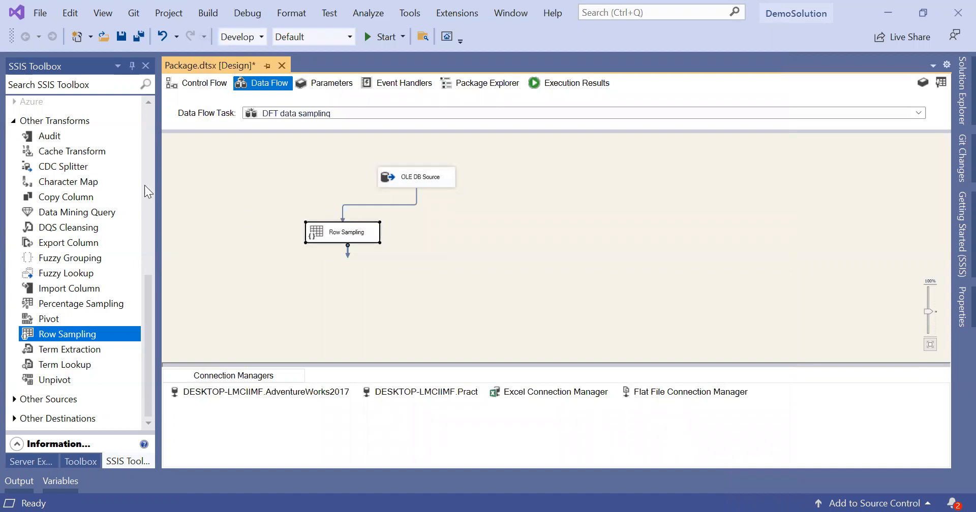
# - Add a Derived Column transformation to the data flow below the Row Sampling transformation
pyautogui.click(149, 212)
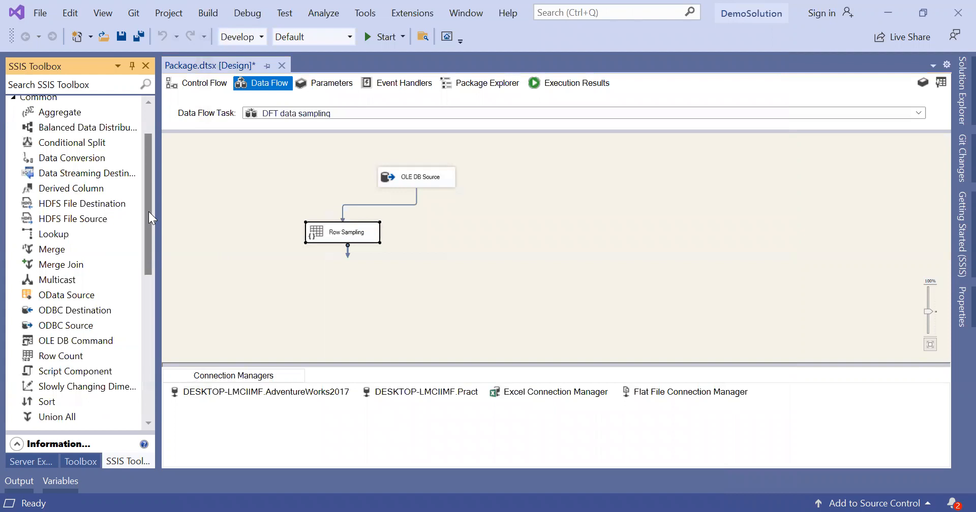
pyautogui.moveTo(96, 187); pyautogui.dragTo(334, 297)
pyautogui.moveTo(394, 307); pyautogui.dragTo(371, 312)
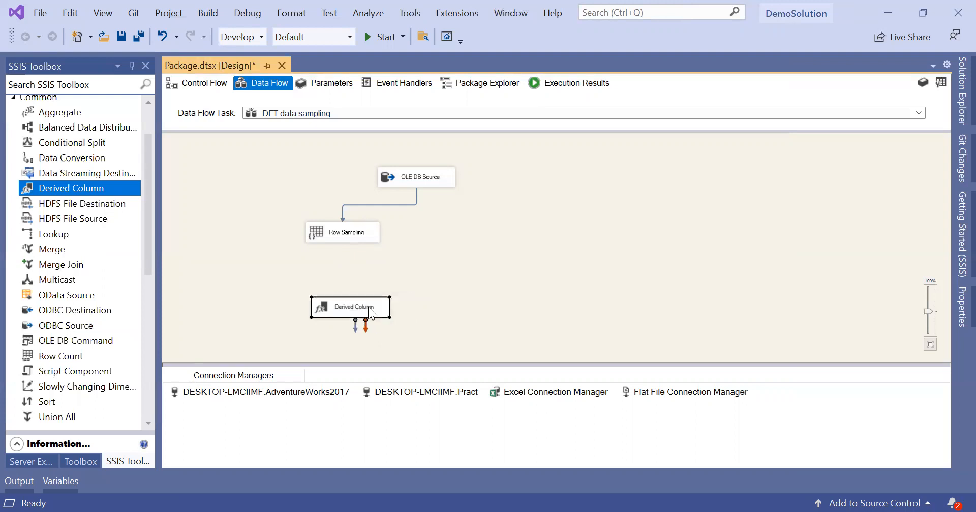
pyautogui.click(337, 233)
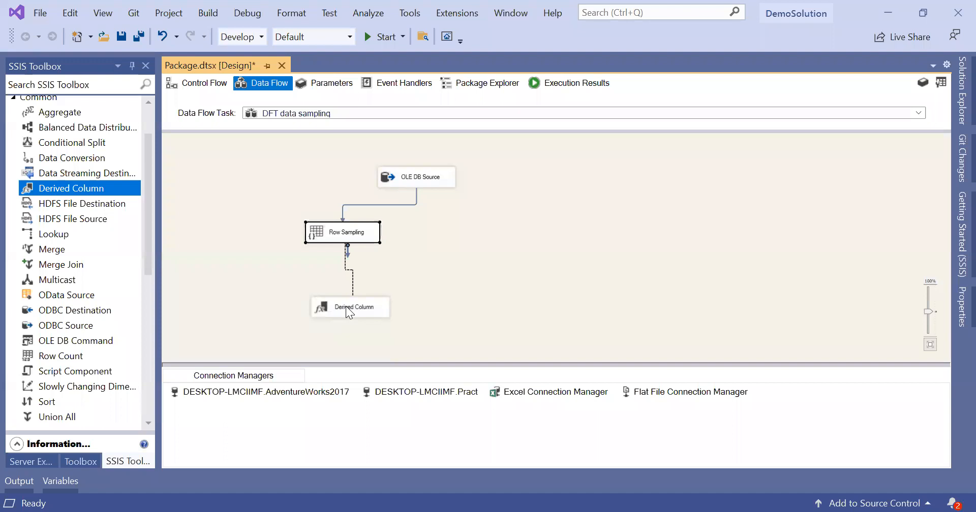
pyautogui.moveTo(345, 306); pyautogui.dragTo(345, 306)
pyautogui.click(409, 294)
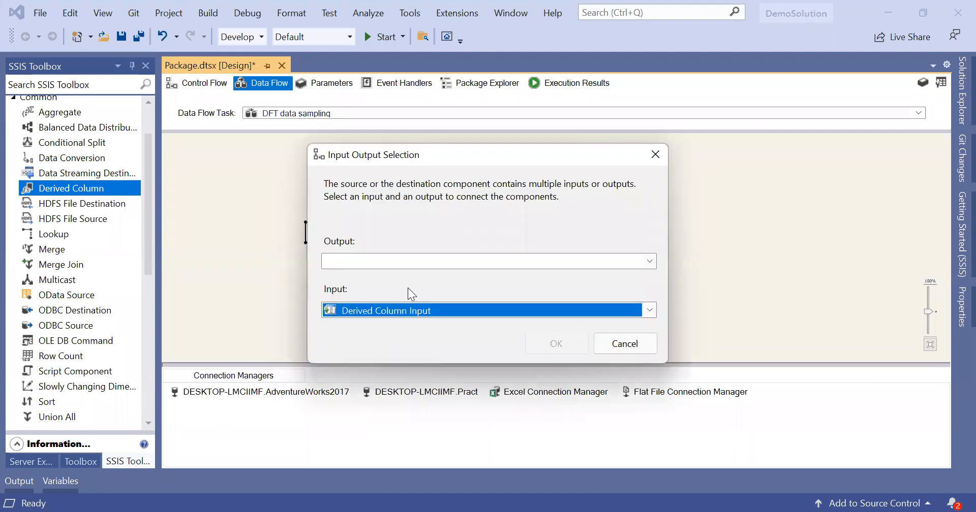
pyautogui.click(635, 341)
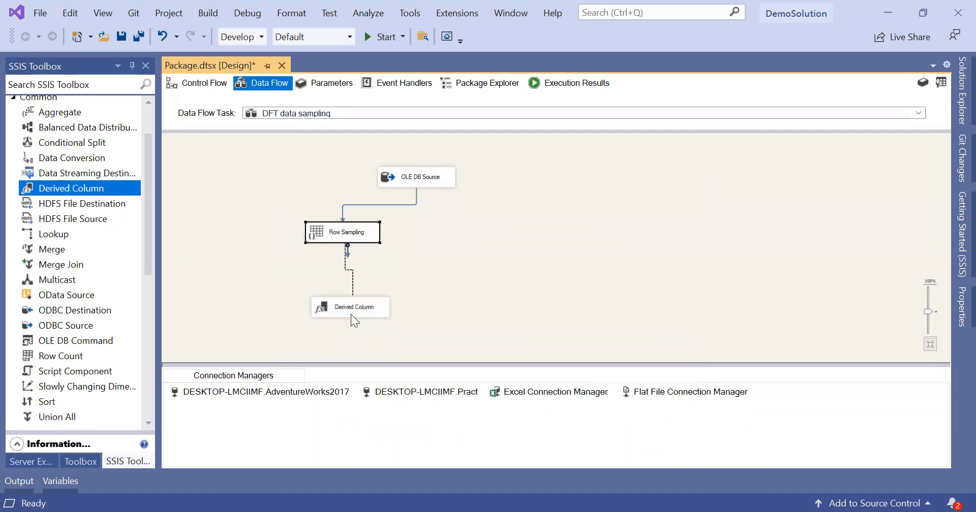
# - Connect Row Sampling's Sampling Selected Output to the Derived Column Input and align the Derived Column directly beneath Row Sampling
pyautogui.moveTo(351, 315); pyautogui.dragTo(351, 315)
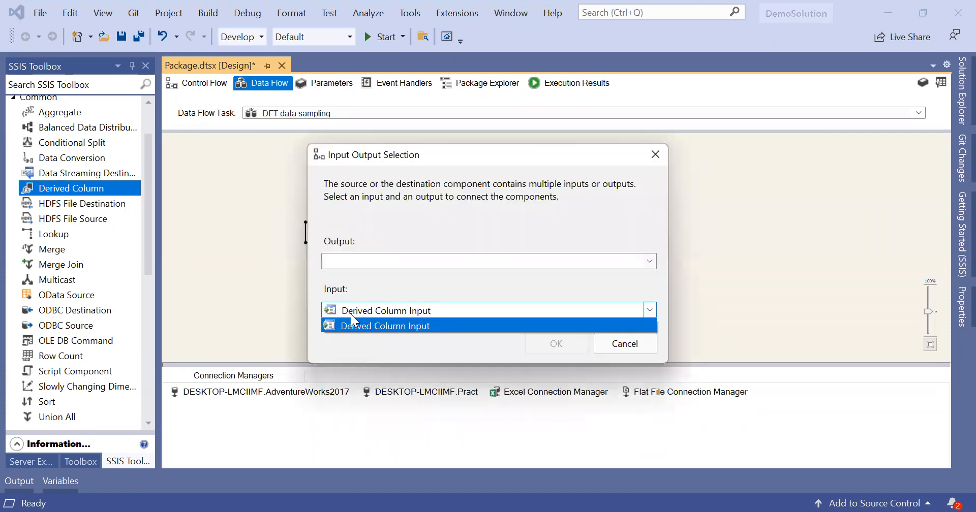
pyautogui.click(473, 328)
pyautogui.click(651, 261)
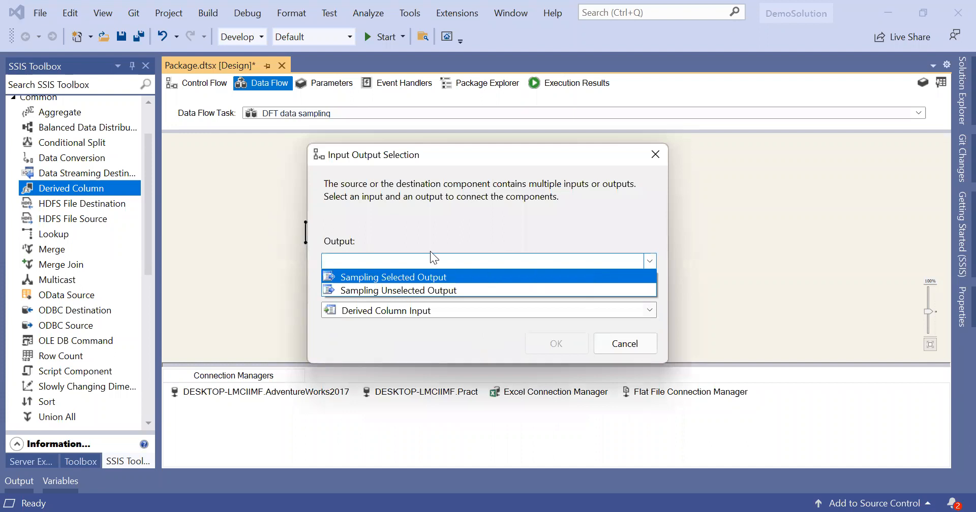
pyautogui.click(553, 156)
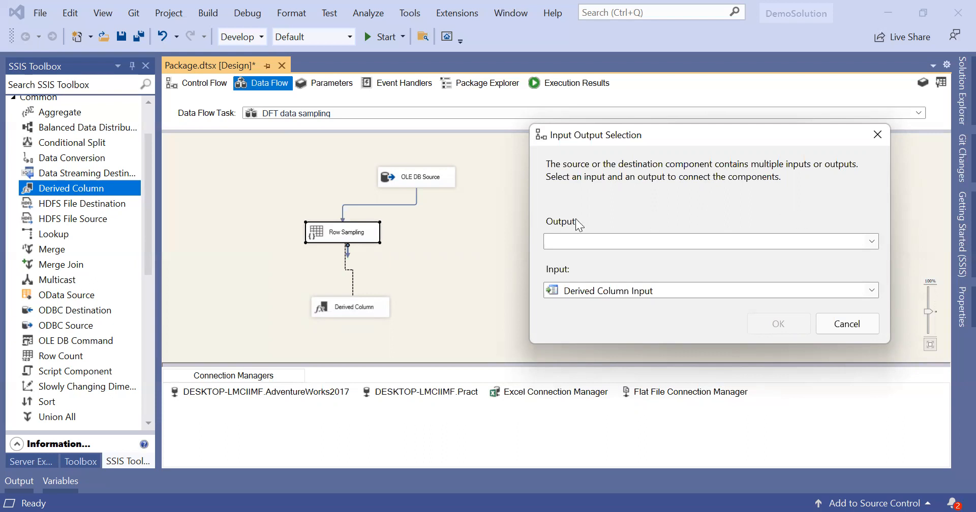
pyautogui.click(873, 242)
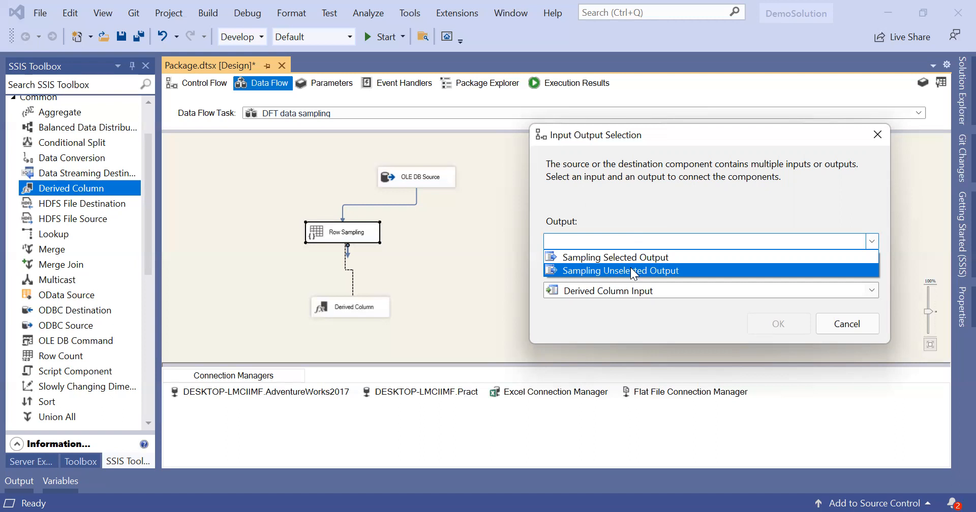
pyautogui.click(623, 261)
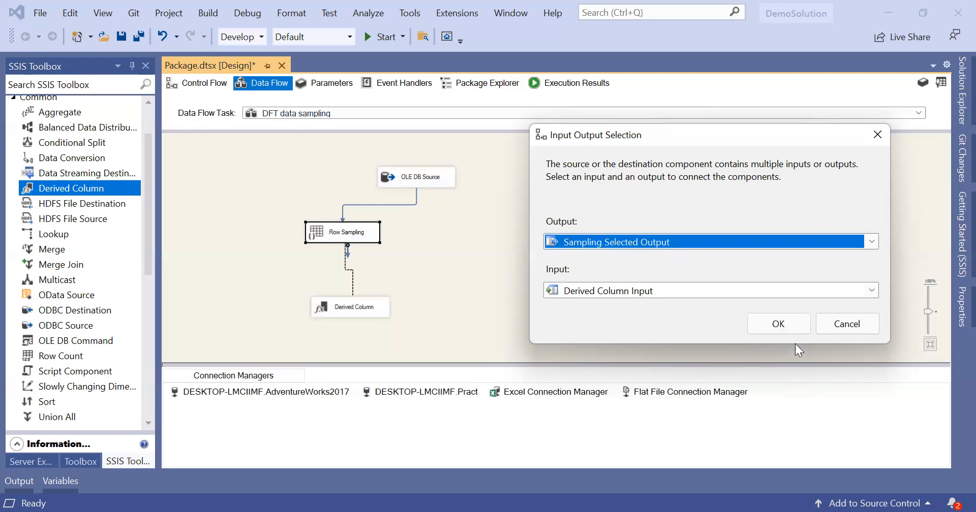
pyautogui.click(780, 326)
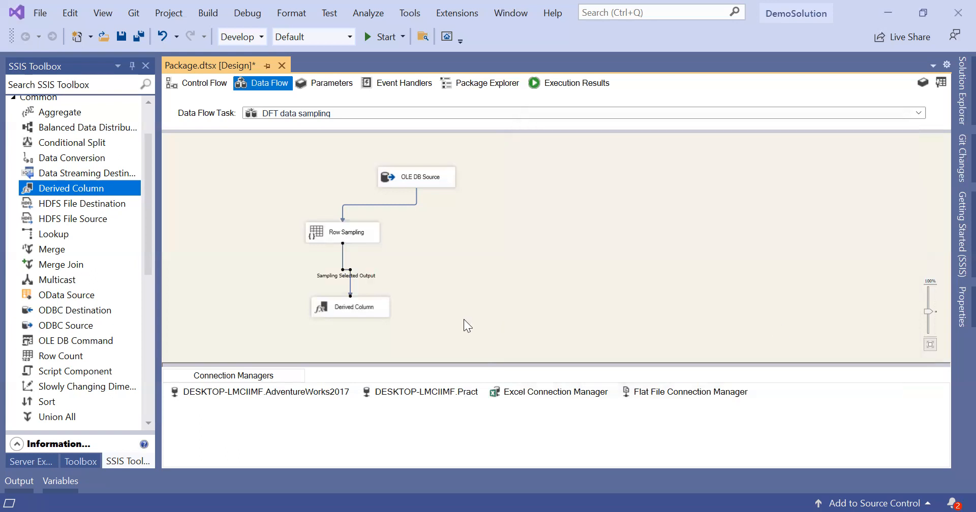
pyautogui.moveTo(375, 305); pyautogui.dragTo(368, 306)
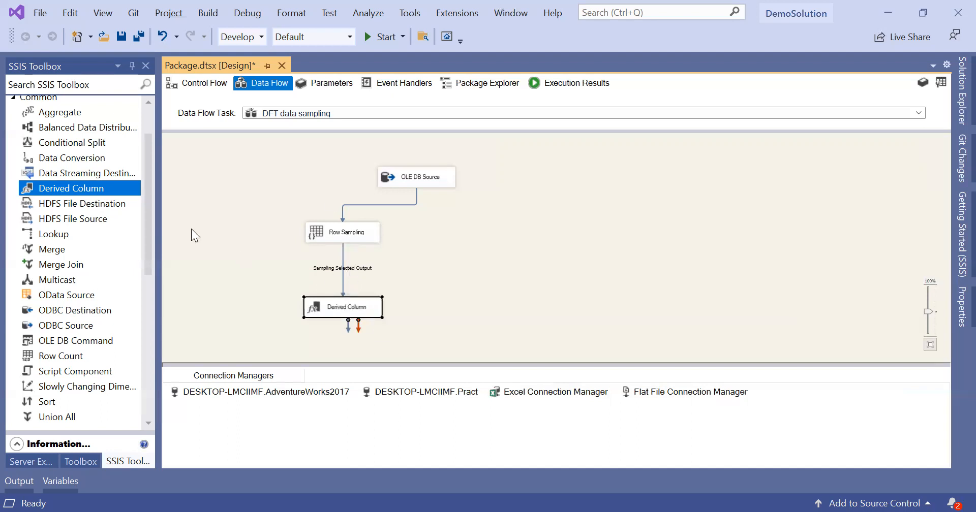
# - Add a second Derived Column beside the first and connect Row Sampling's Sampling Unselected Output to it
pyautogui.moveTo(109, 190); pyautogui.dragTo(220, 205)
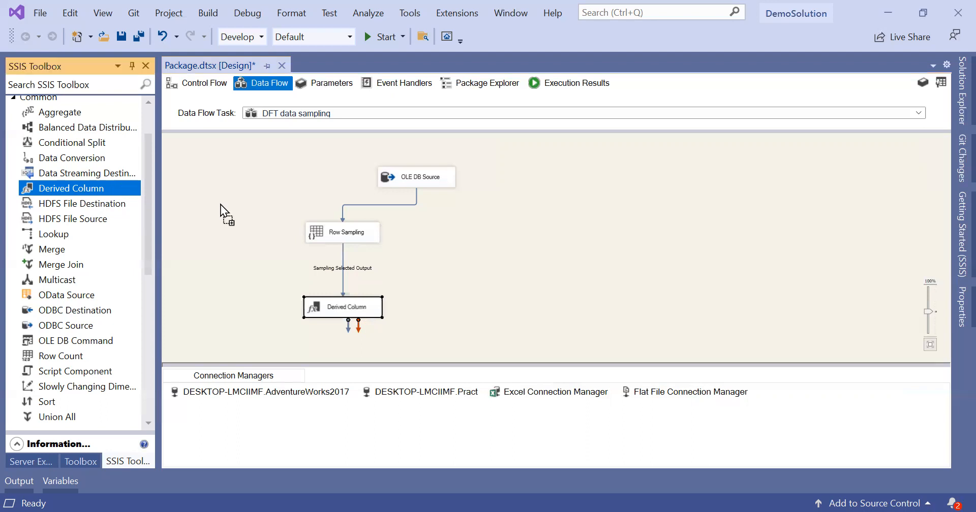
pyautogui.moveTo(210, 303); pyautogui.dragTo(237, 306)
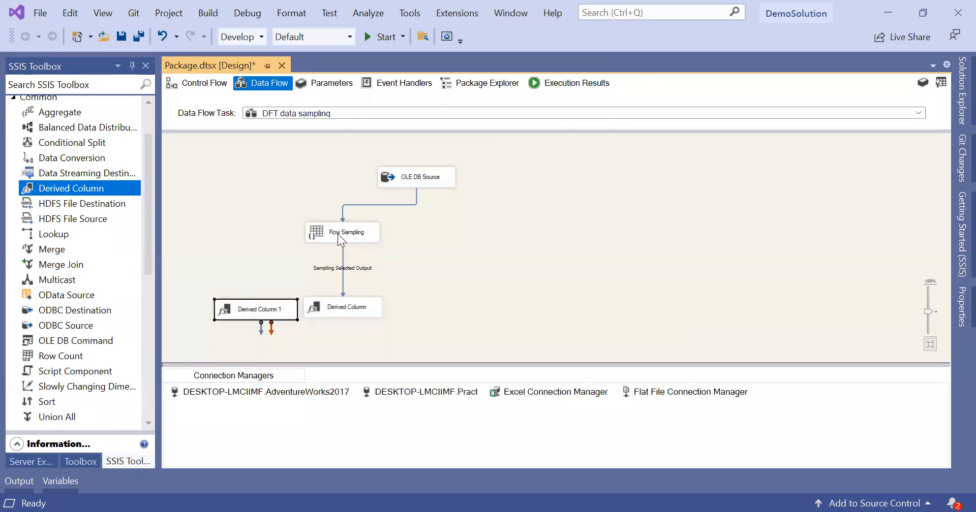
pyautogui.click(343, 239)
pyautogui.moveTo(350, 255); pyautogui.dragTo(247, 300)
pyautogui.click(254, 311)
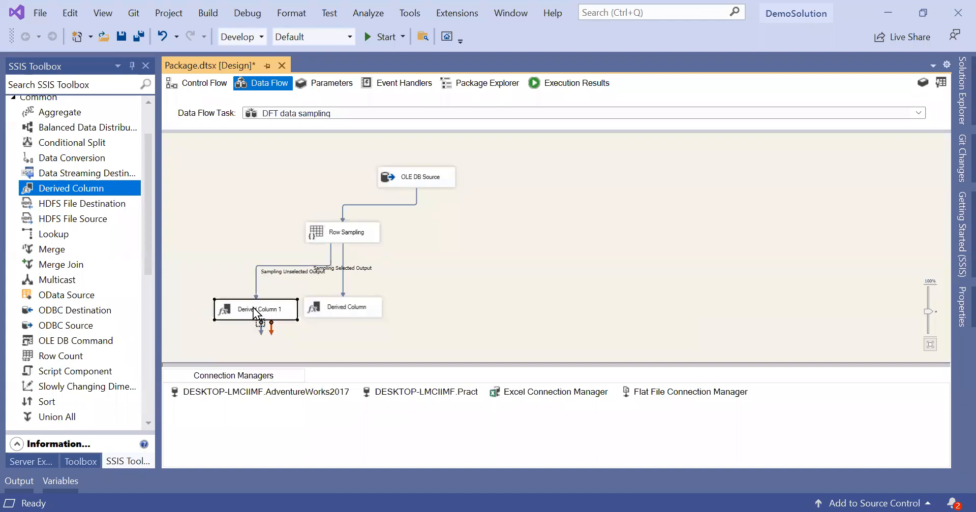
pyautogui.moveTo(254, 312); pyautogui.dragTo(256, 310)
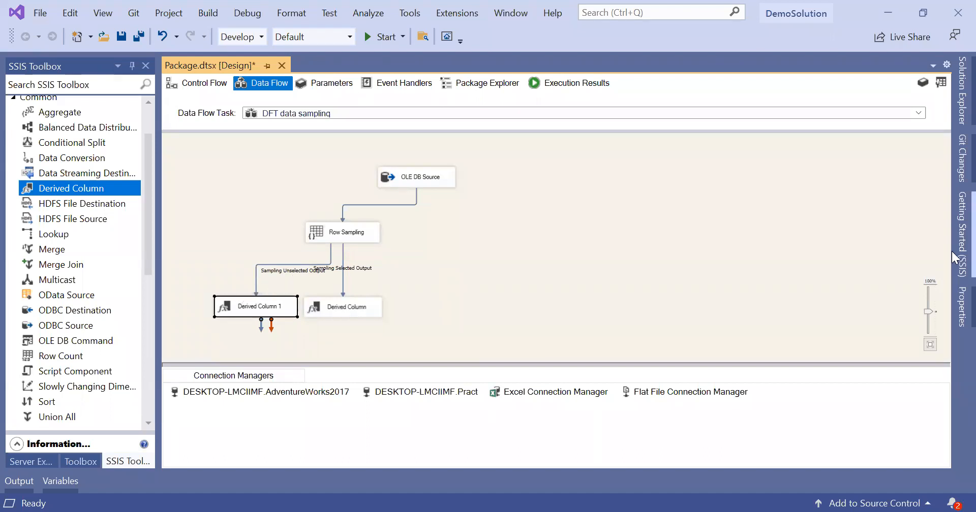
# - Enable the data viewer on the Sampling Selected Output path between Row Sampling and the Derived Column
pyautogui.moveTo(930, 309); pyautogui.dragTo(928, 294)
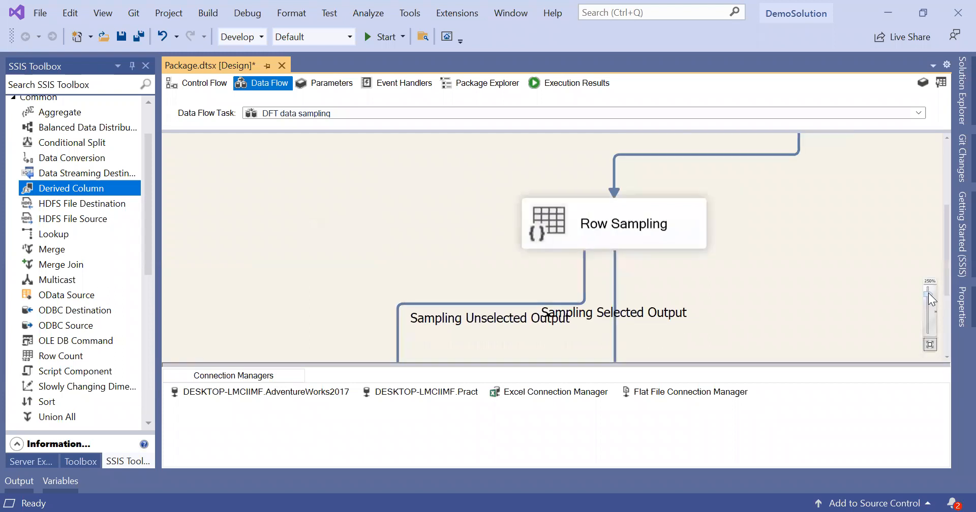
pyautogui.click(415, 304)
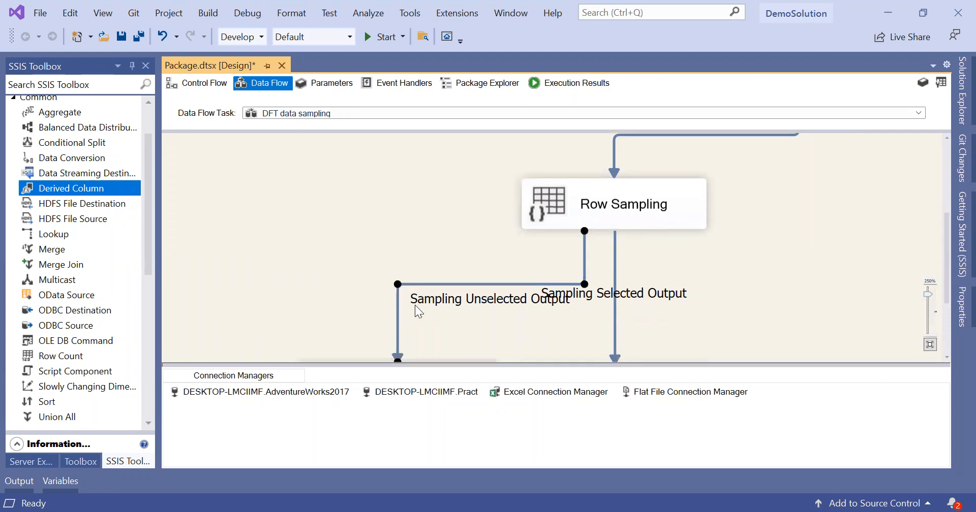
pyautogui.scroll(-5, 415, 305)
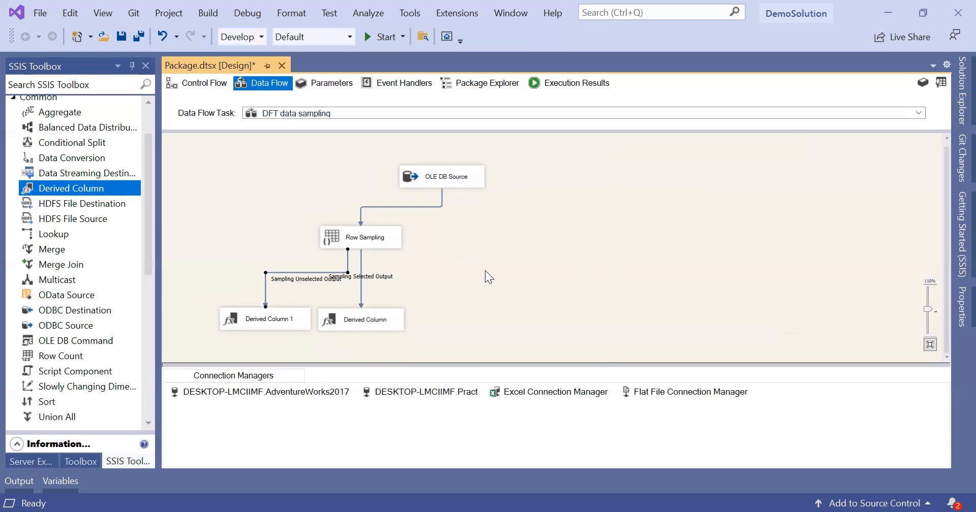
pyautogui.rightClick(361, 292)
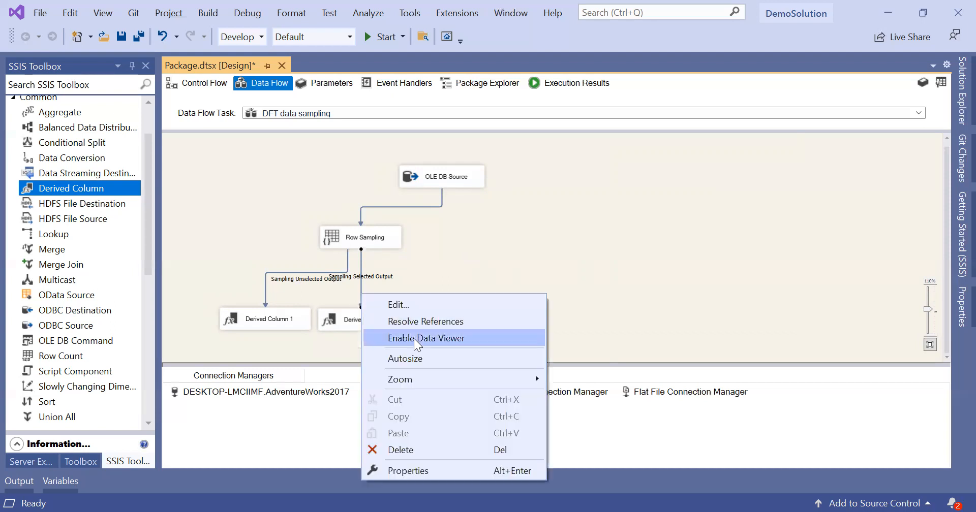
pyautogui.click(414, 339)
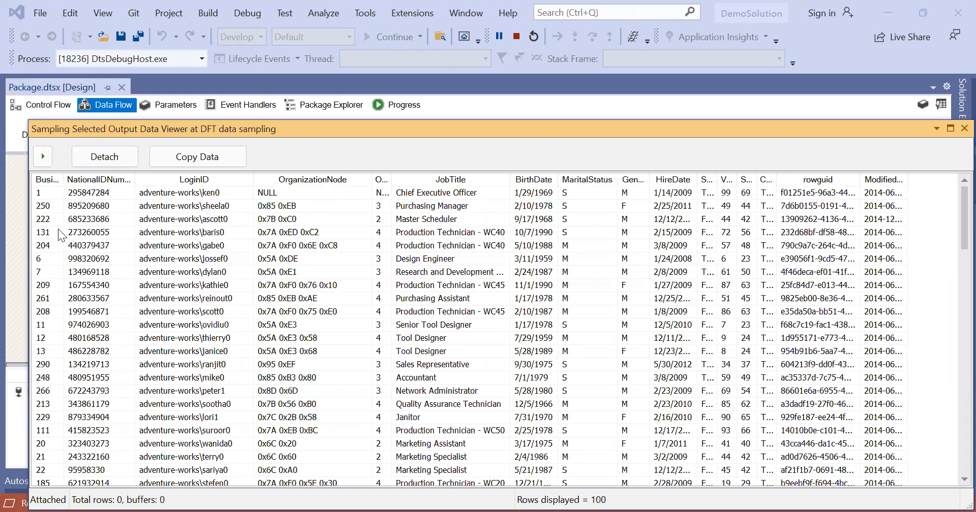
# - Review the sampled employee rows in the Sampling Selected Output data viewer and close the viewer
pyautogui.scroll(-7, 57, 414)
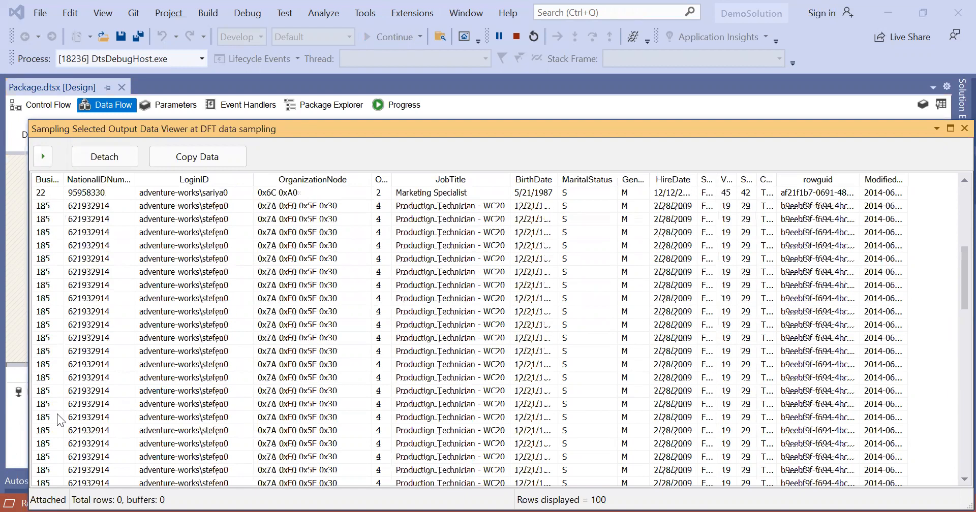
pyautogui.scroll(-18, 57, 413)
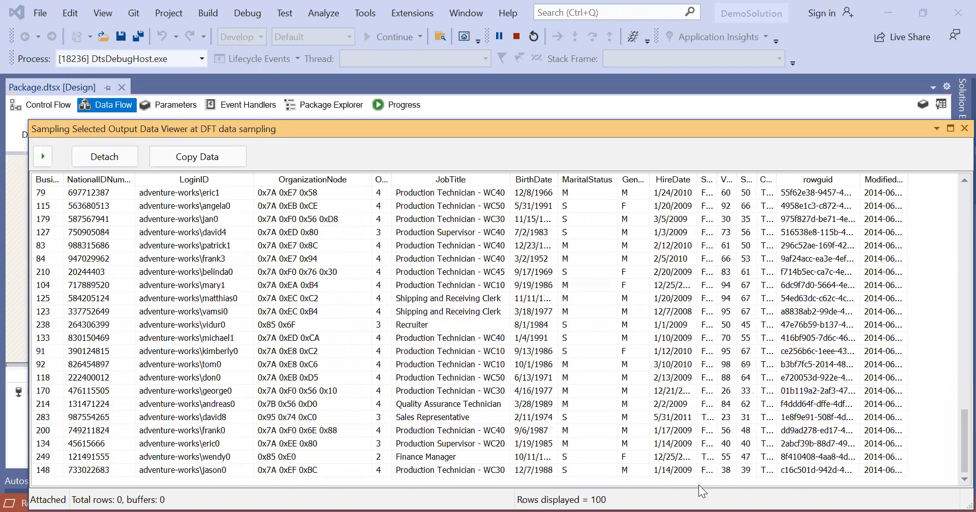
pyautogui.scroll(20, 562, 310)
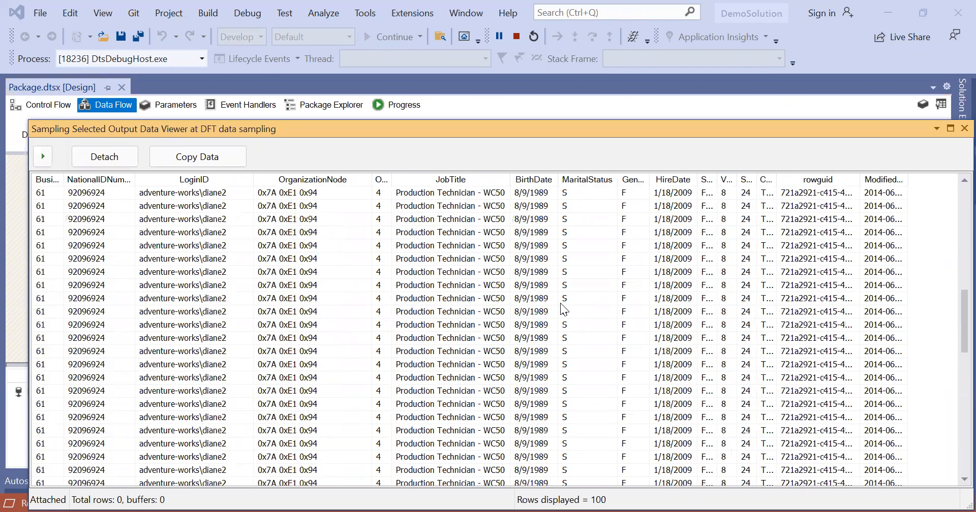
pyautogui.scroll(5, 561, 310)
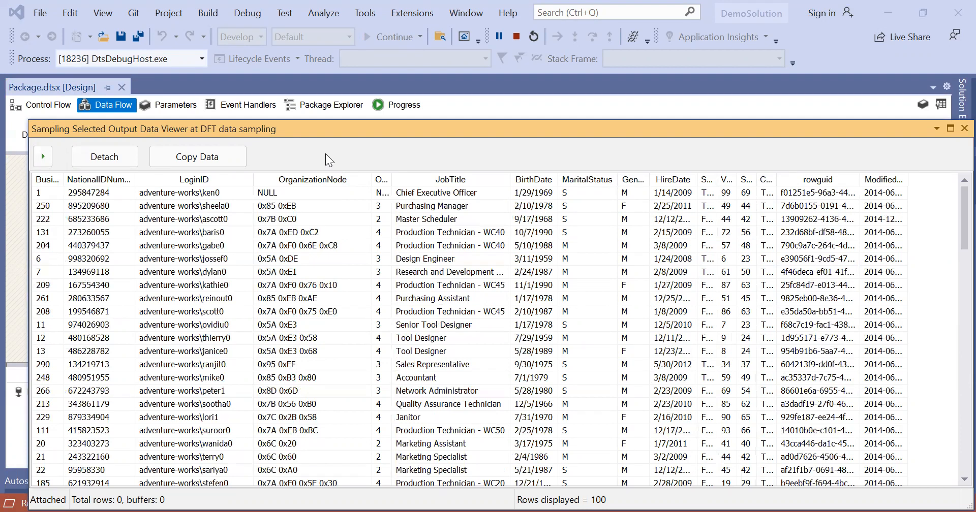
pyautogui.moveTo(325, 128); pyautogui.dragTo(485, 253)
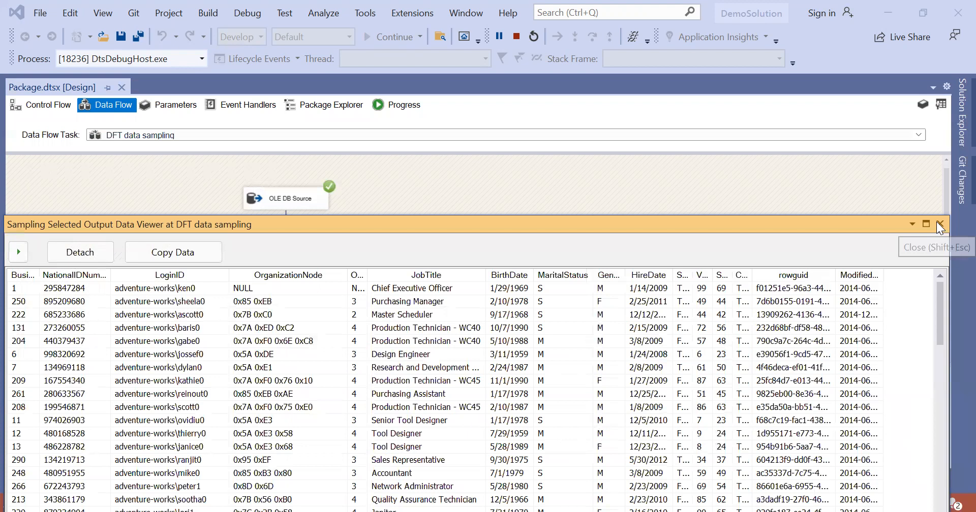
pyautogui.click(939, 224)
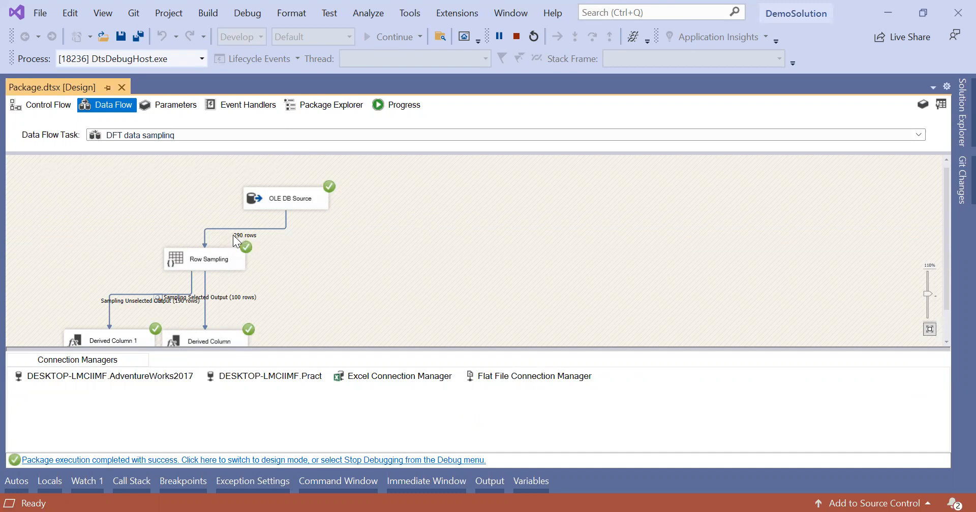
# - Examine the row counts on the path into Row Sampling and on its selected and unselected output paths
pyautogui.keyDown('ctrl'); pyautogui.scroll(5, 233, 235); pyautogui.keyUp('ctrl')
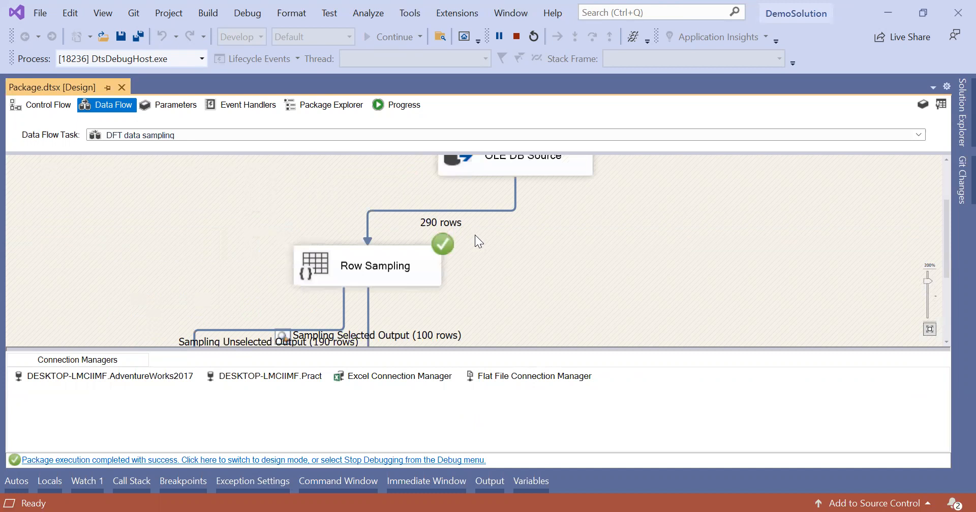
pyautogui.scroll(-1, 476, 236)
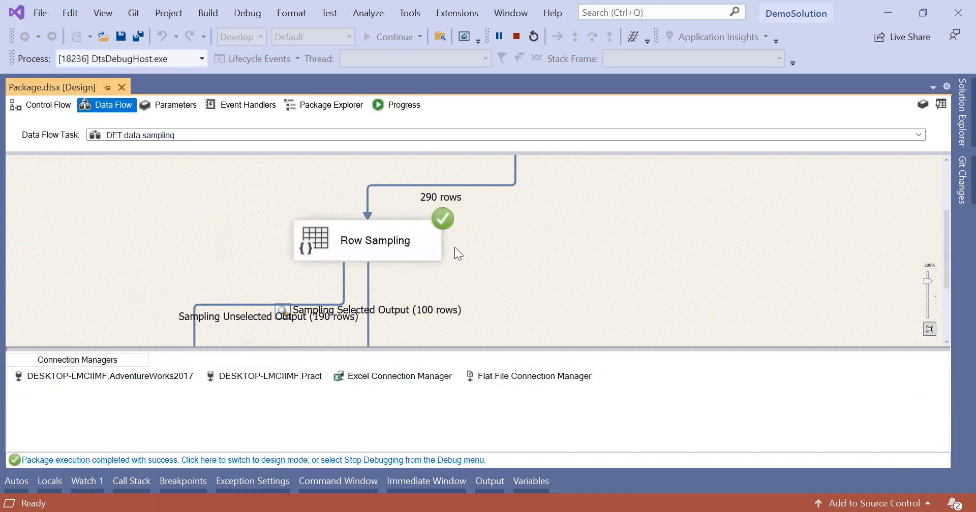
pyautogui.scroll(-1, 455, 249)
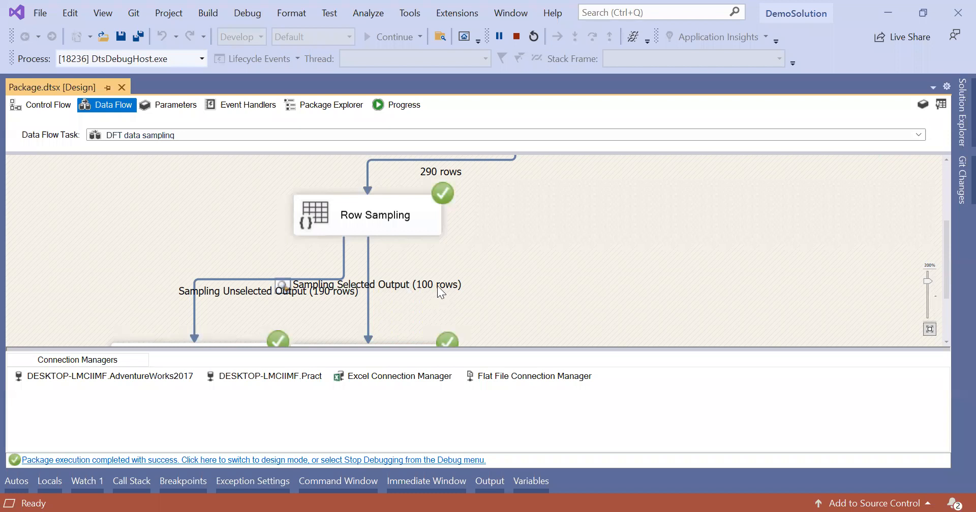
pyautogui.scroll(-1, 437, 292)
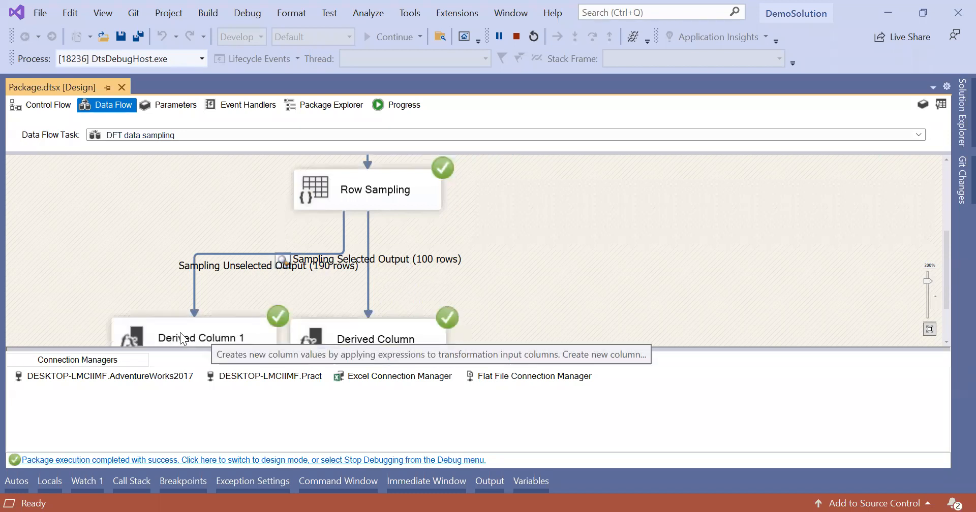
pyautogui.click(381, 331)
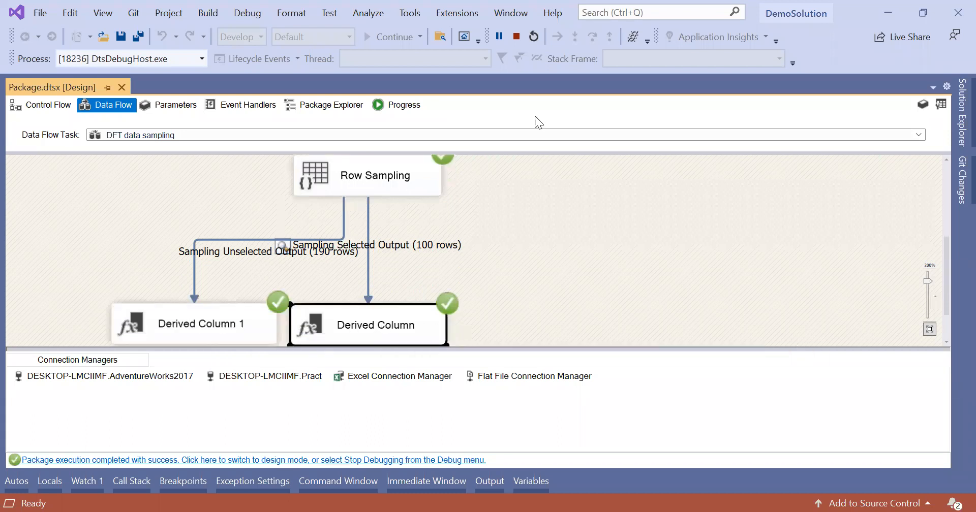
# - Stop debugging the package and return to the DFT data sampling design with the whole flow in view
pyautogui.click(518, 44)
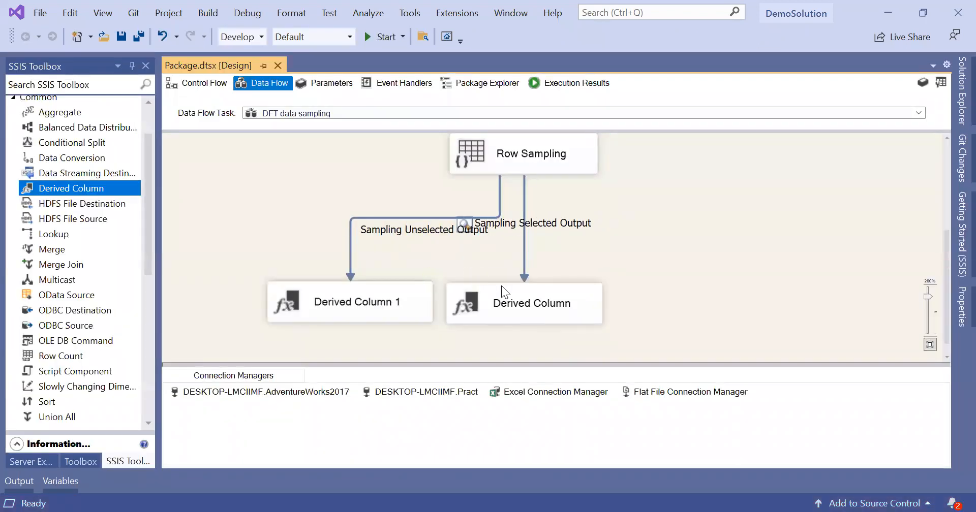
pyautogui.scroll(-9, 502, 286)
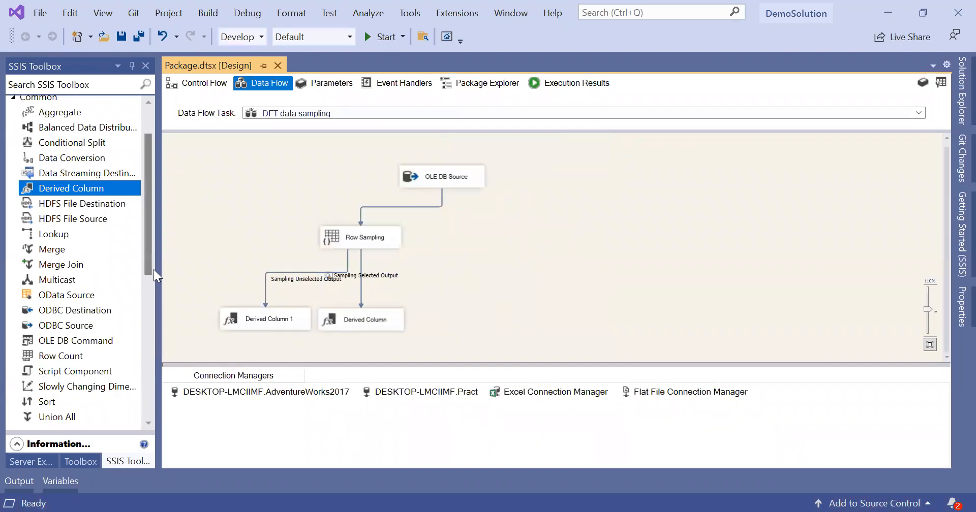
pyautogui.moveTo(148, 267)
pyautogui.mouseDown()
pyautogui.moveTo(146, 333)
pyautogui.moveTo(145, 269)
pyautogui.mouseUp()
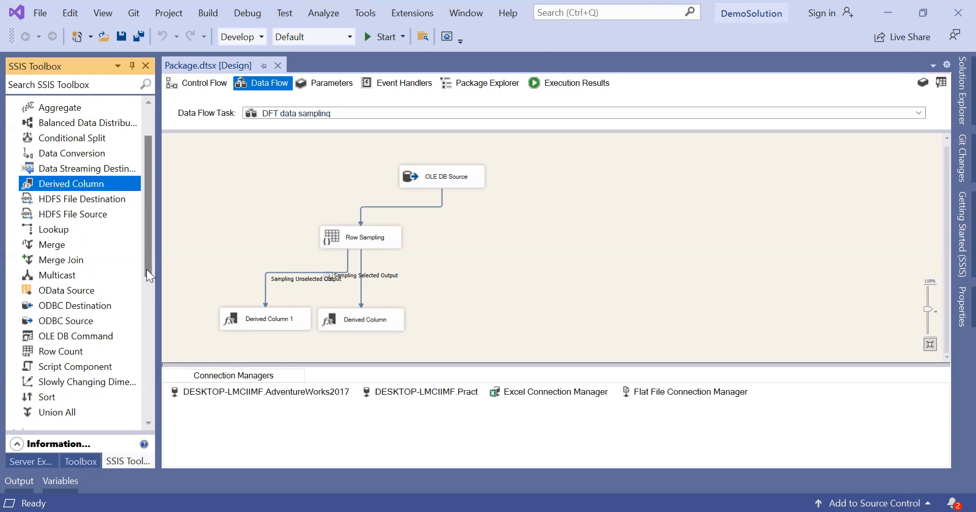
pyautogui.moveTo(146, 269); pyautogui.dragTo(144, 446)
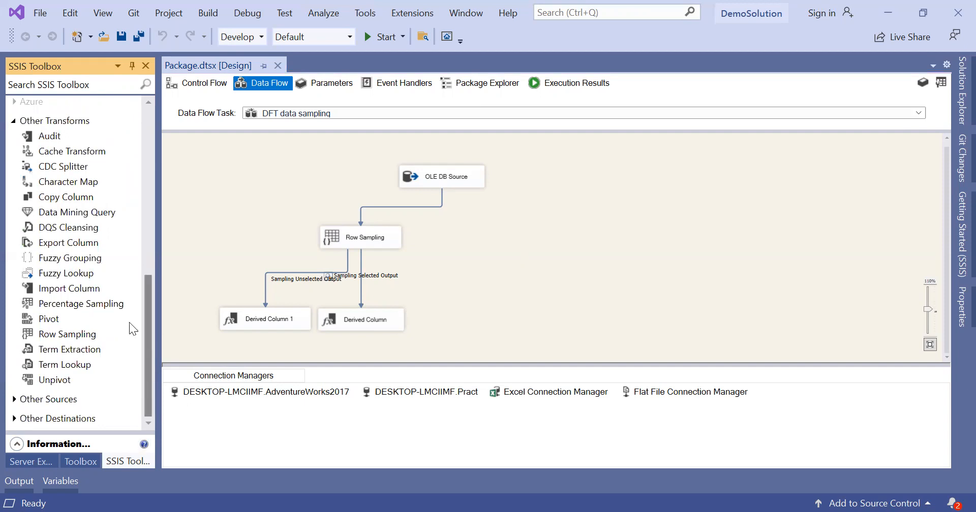
pyautogui.moveTo(106, 306); pyautogui.dragTo(494, 228)
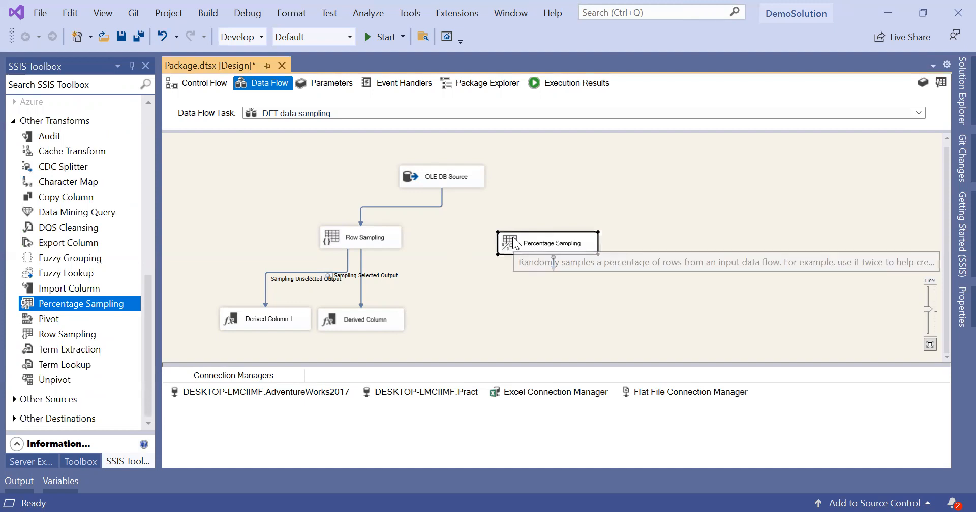
pyautogui.click(442, 181)
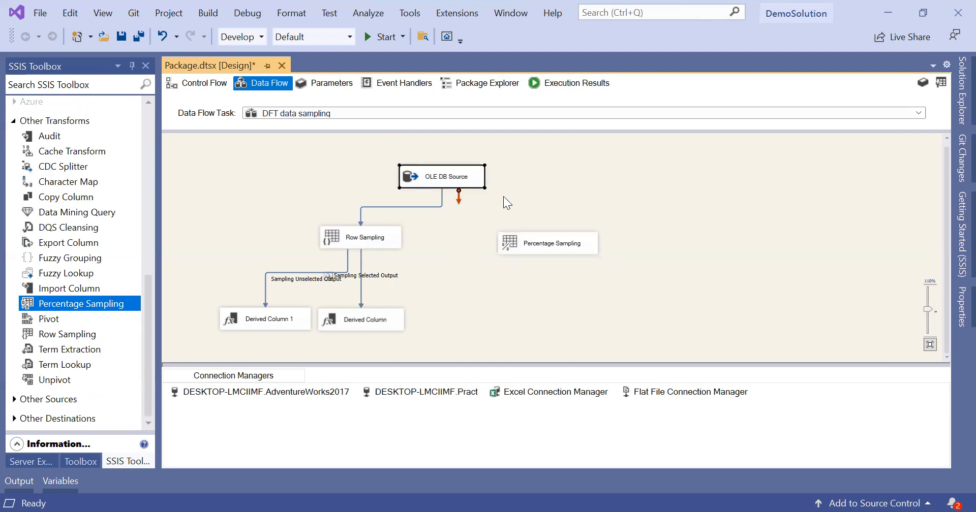
pyautogui.click(534, 237)
pyautogui.press('Delete')
# - Run the package with Row Sampling again and close the Sampling Selected Output data viewer after viewing the sampled rows
pyautogui.click(364, 241)
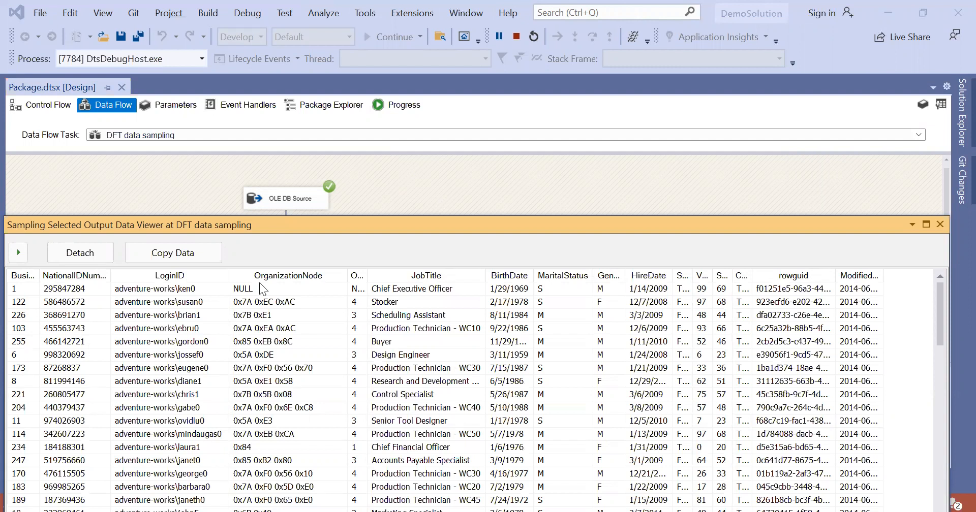
pyautogui.click(939, 225)
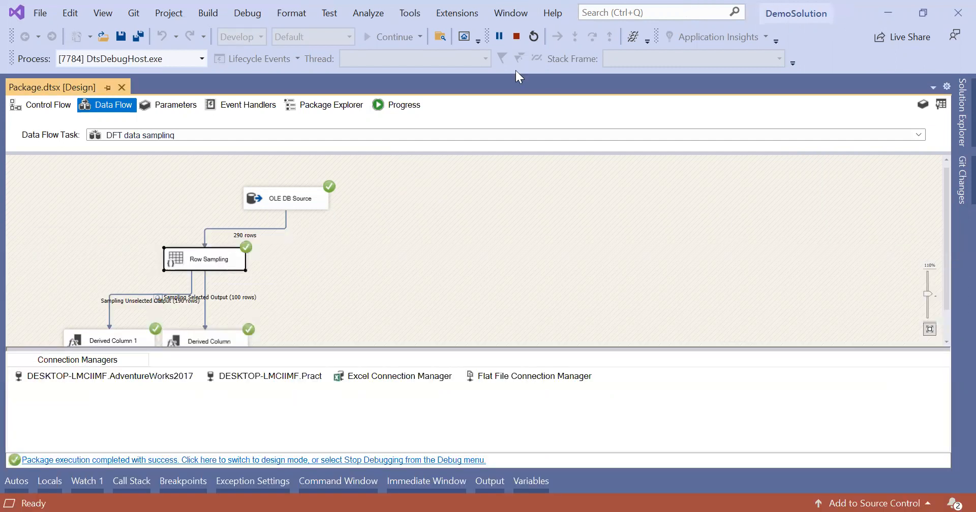
# - Enable the random seed option in the Row Sampling transformation and set the seed to 5
pyautogui.rightClick(234, 259)
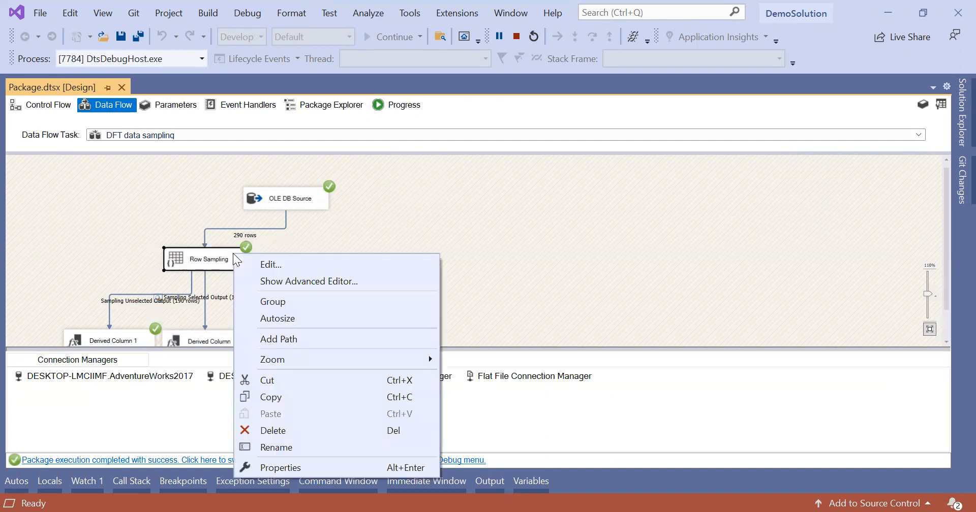
pyautogui.click(259, 263)
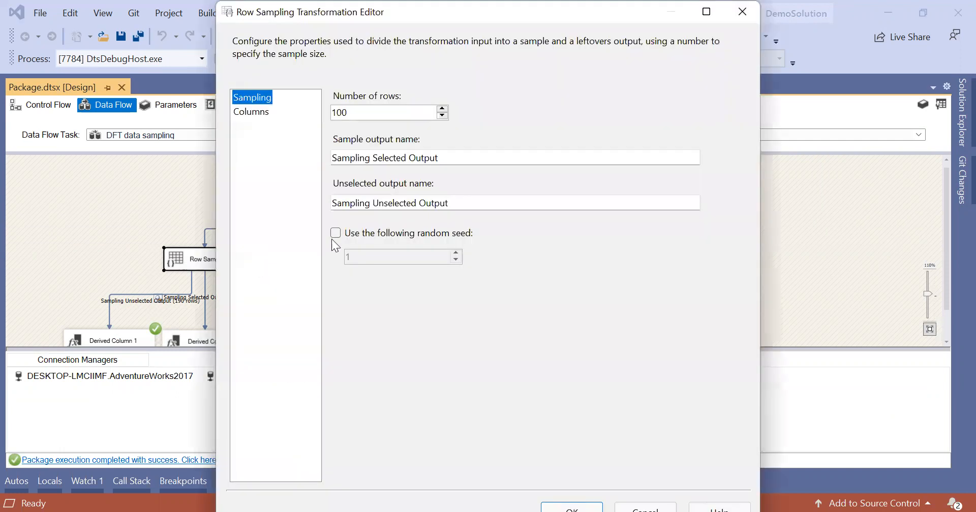
pyautogui.click(336, 235)
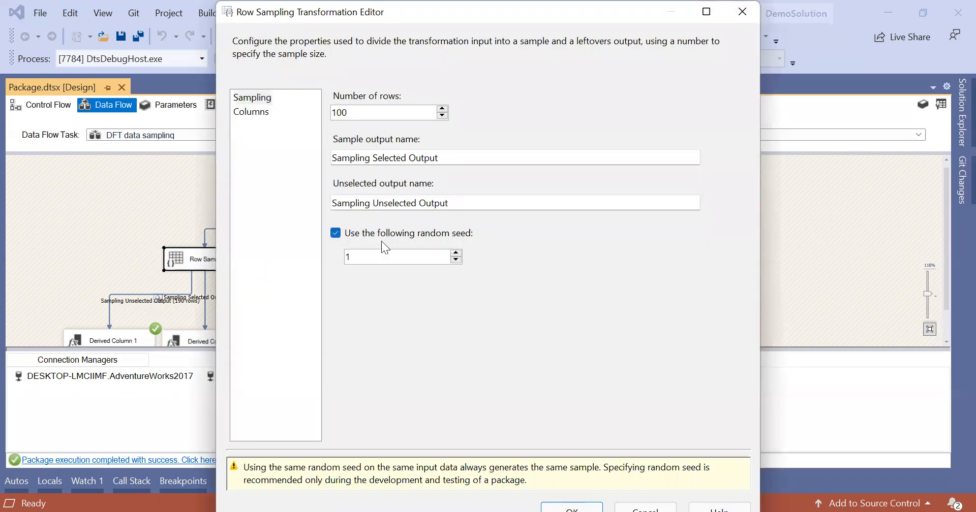
pyautogui.click(395, 253)
pyautogui.press('BackSpace')
pyautogui.write('5')
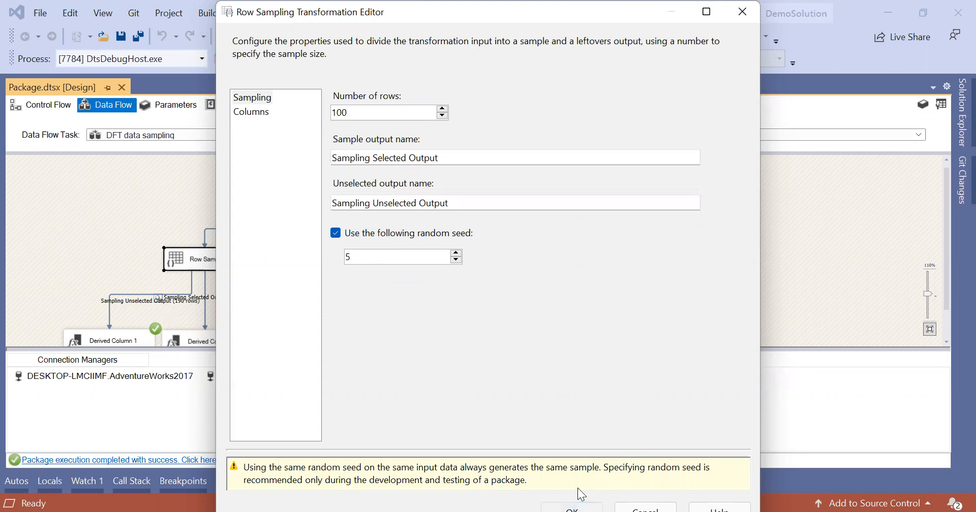
pyautogui.press('Return')
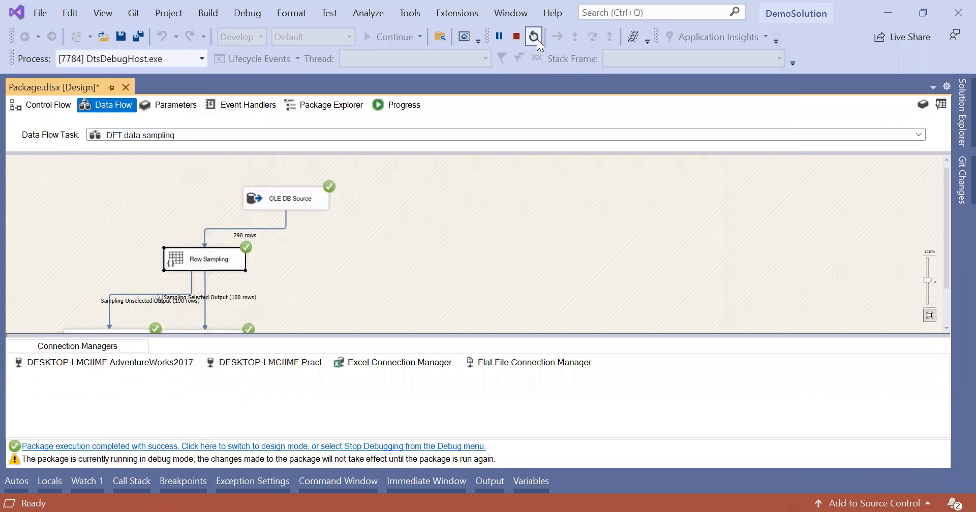
# - Restart the package to test Row Sampling with the fixed seed and stop debugging once it completes
pyautogui.click(535, 37)
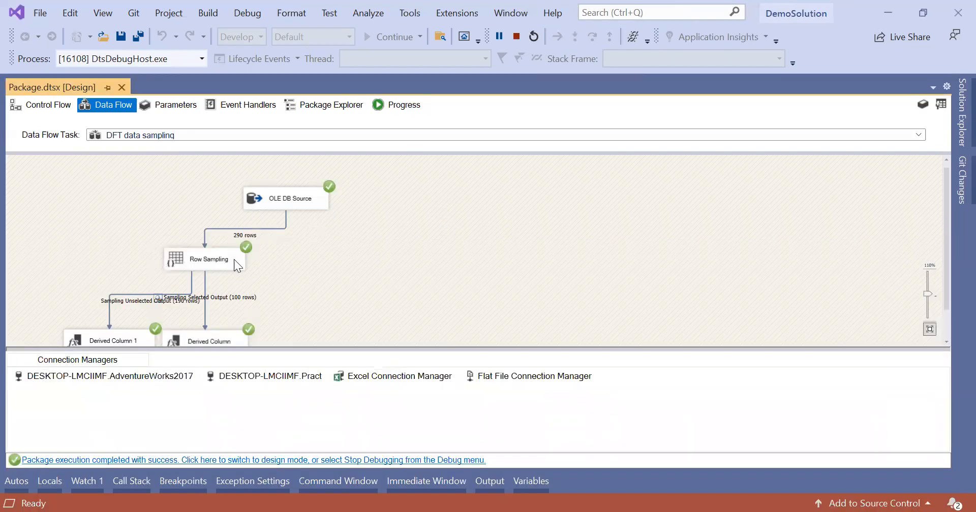
pyautogui.click(514, 38)
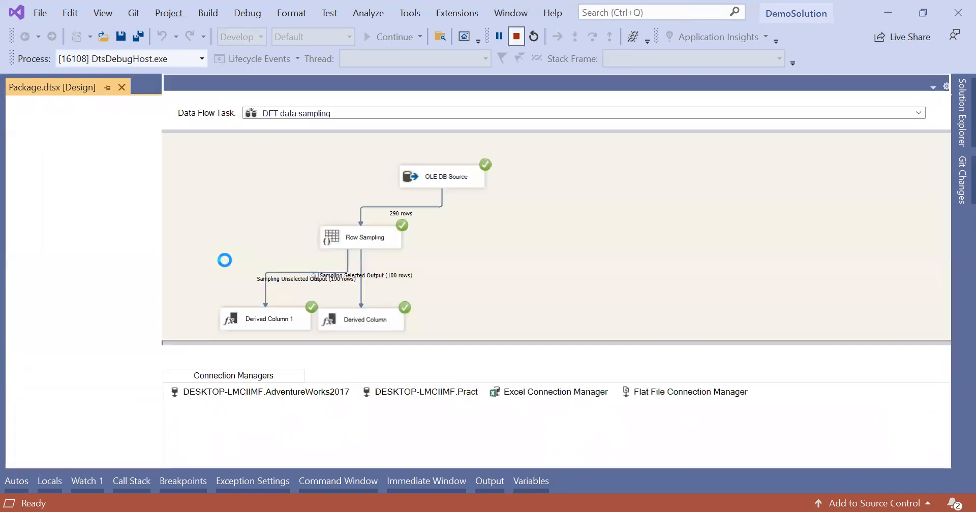
# - Change the random seed of the Row Sampling transformation to 7
pyautogui.rightClick(377, 241)
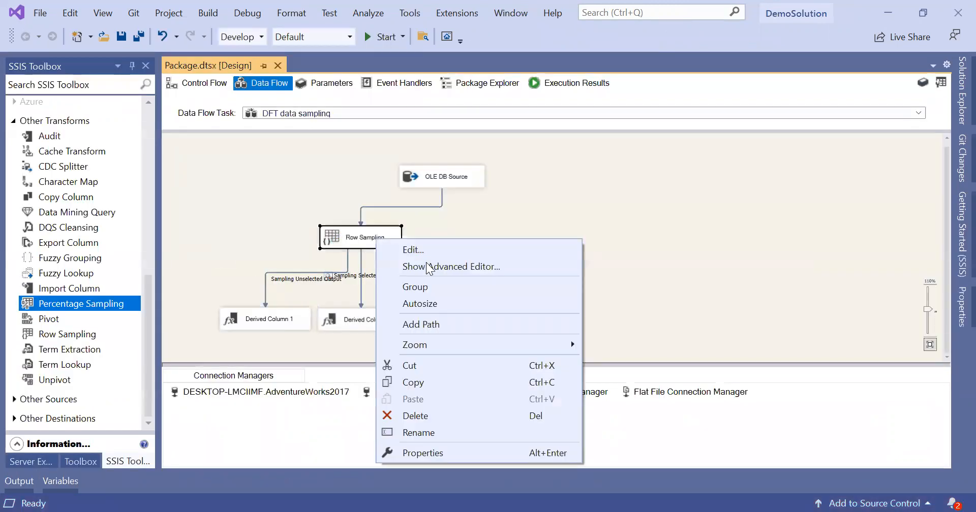
pyautogui.click(428, 256)
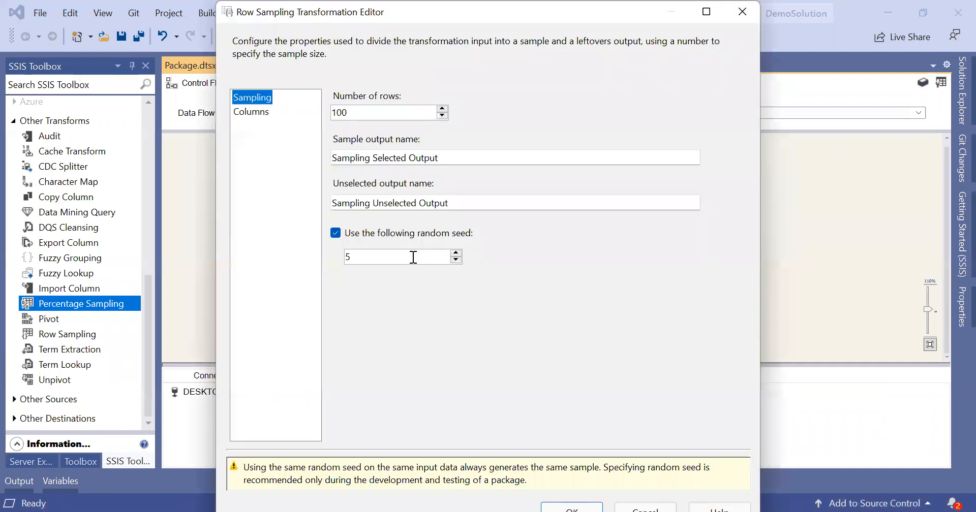
pyautogui.click(411, 255)
pyautogui.press('BackSpace')
pyautogui.write('7')
pyautogui.click(585, 507)
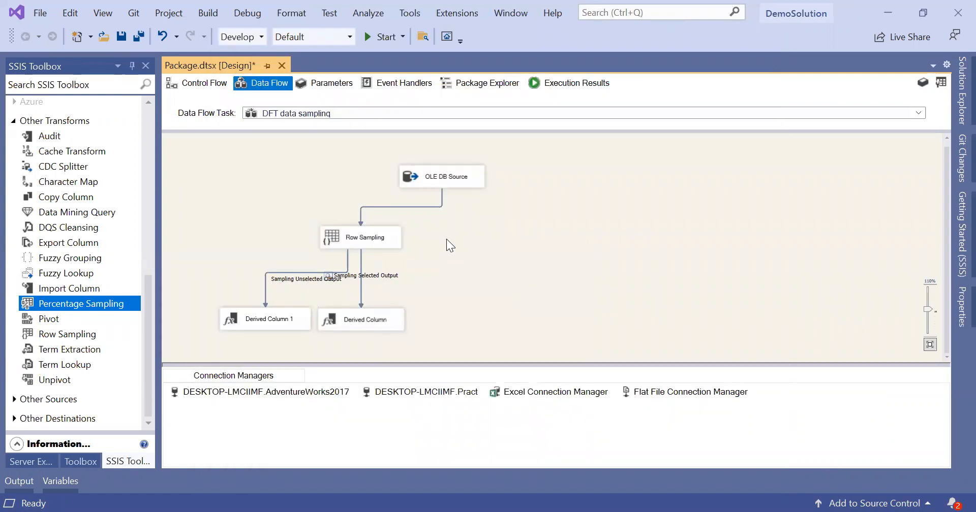
# - Run the package, inspect the first sampled row in the data viewer, and close the viewer and stop debugging
pyautogui.click(382, 36)
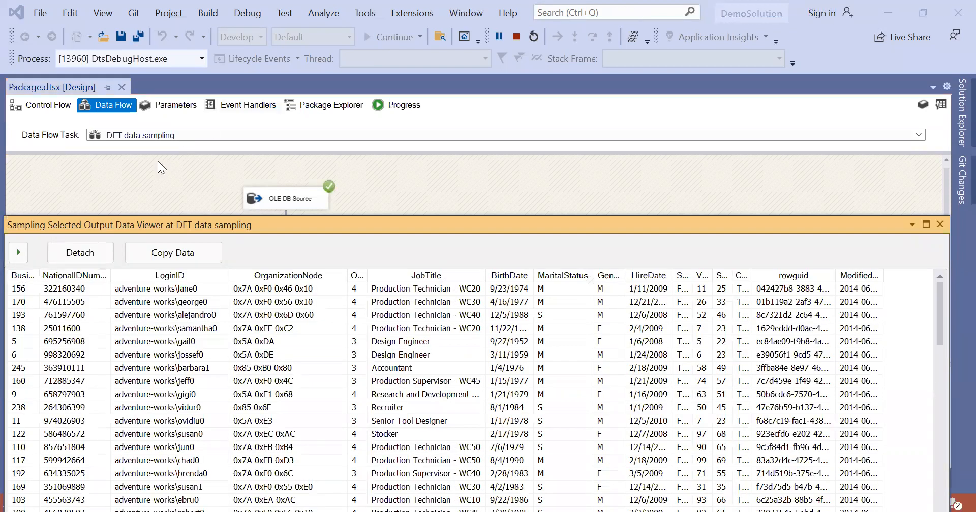
pyautogui.click(23, 292)
pyautogui.click(730, 288)
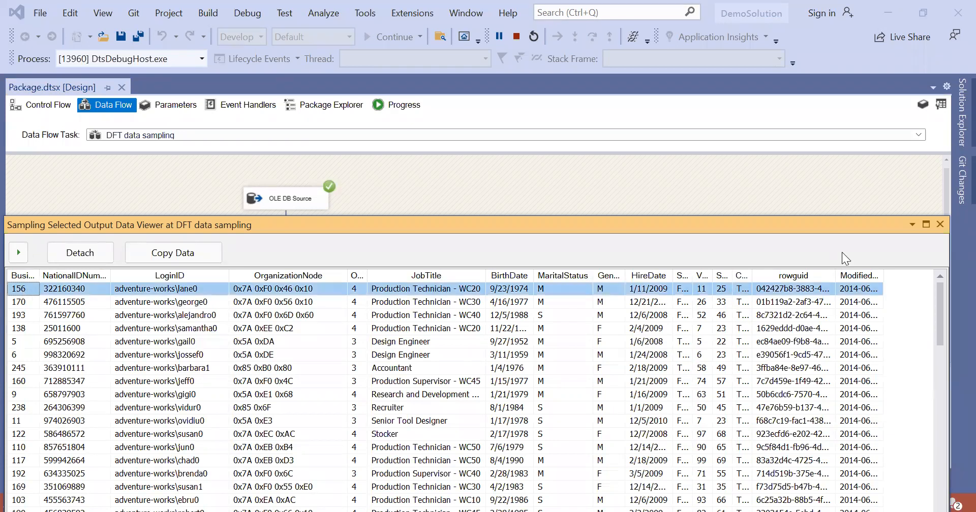
pyautogui.click(941, 224)
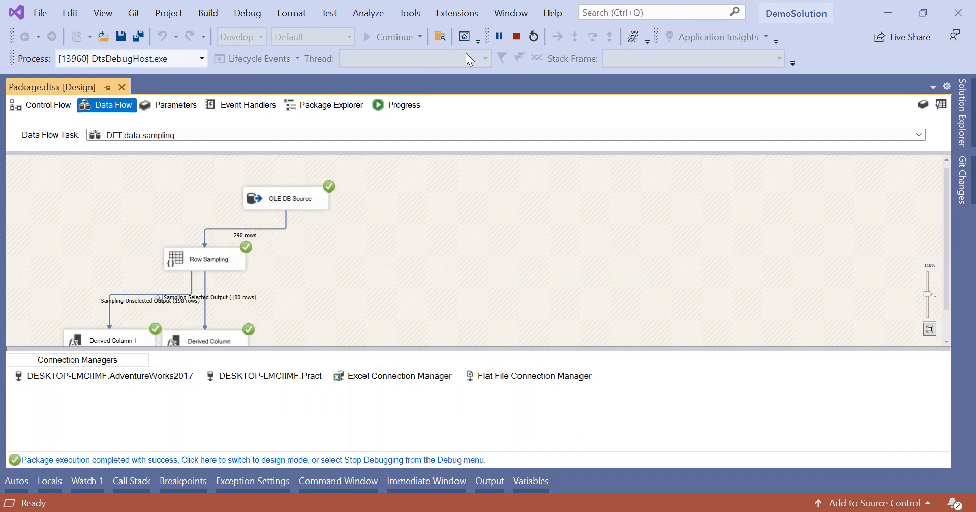
pyautogui.click(512, 42)
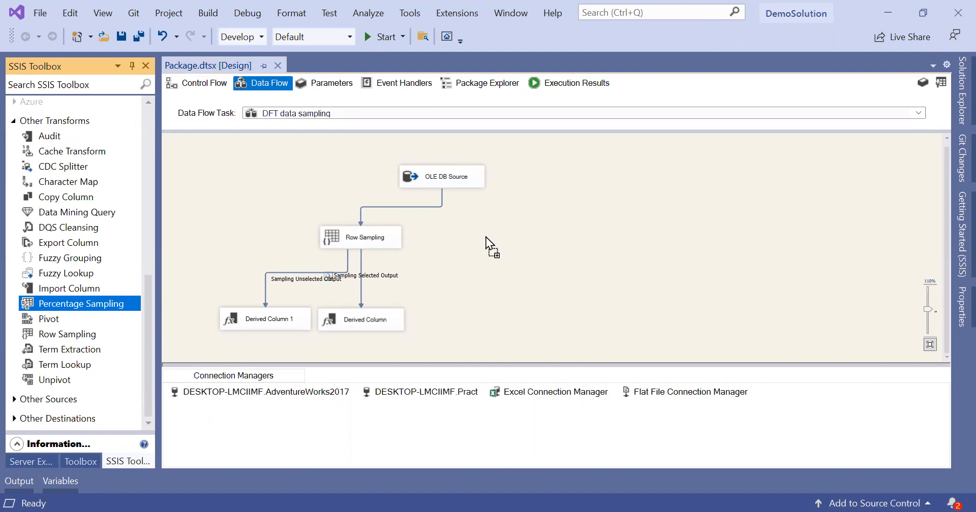
# - Add a Percentage Sampling transformation and connect the OLE DB Source to it in place of Row Sampling
pyautogui.moveTo(486, 238); pyautogui.dragTo(485, 238)
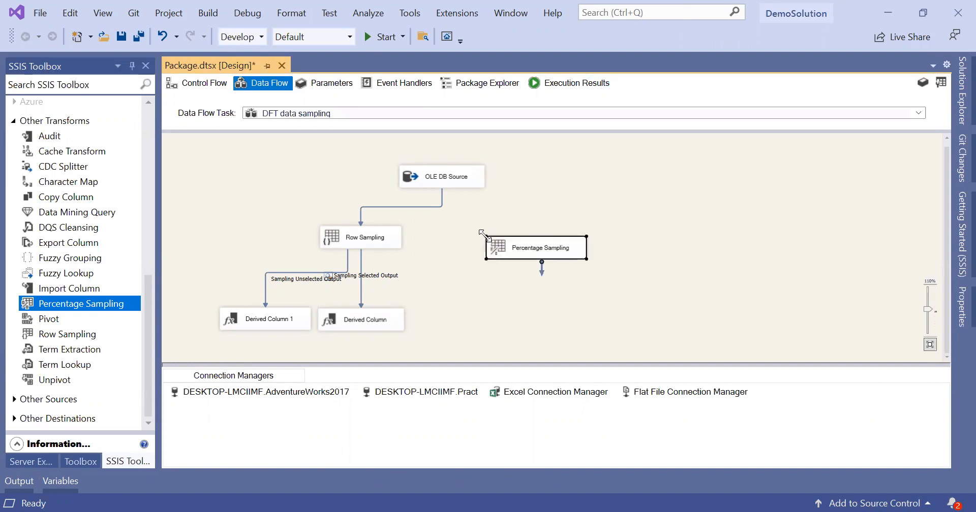
pyautogui.click(438, 207)
pyautogui.press('Delete')
pyautogui.click(457, 180)
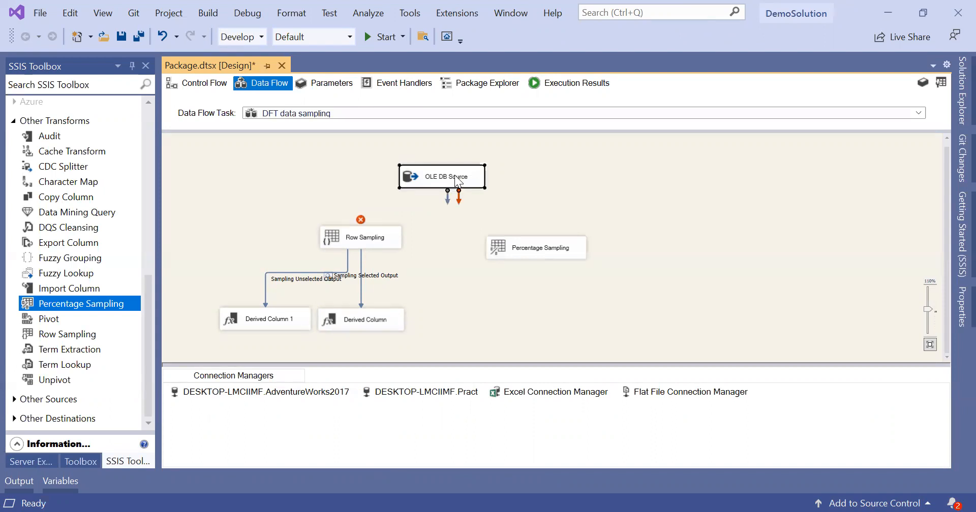
pyautogui.moveTo(447, 197); pyautogui.dragTo(542, 238)
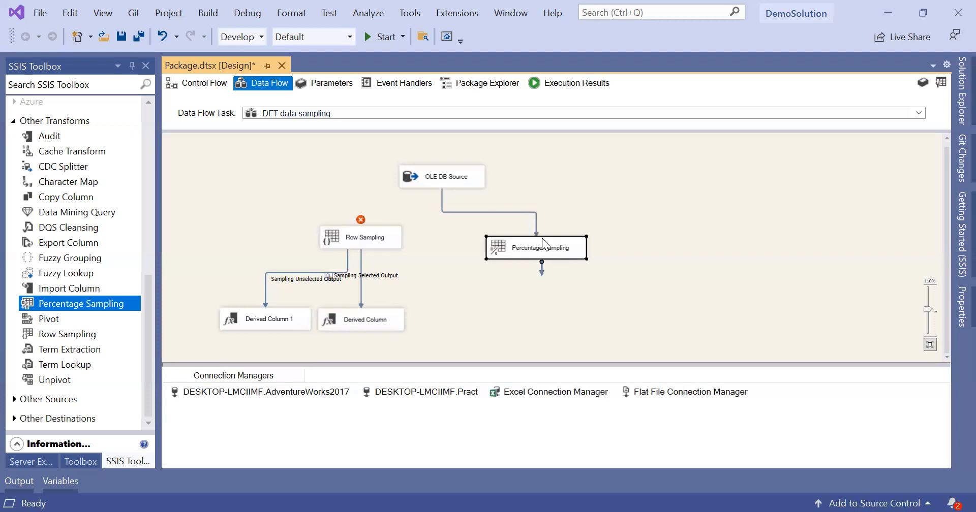
# - Add a Derived Column below Percentage Sampling and connect the Sampling Selected Output to its Derived Column Input
pyautogui.click(146, 209)
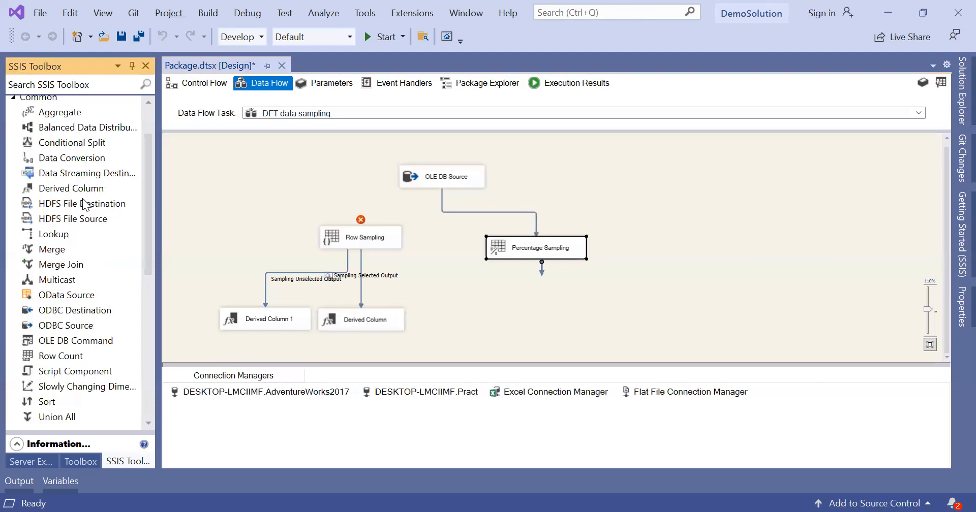
pyautogui.moveTo(76, 192); pyautogui.dragTo(548, 316)
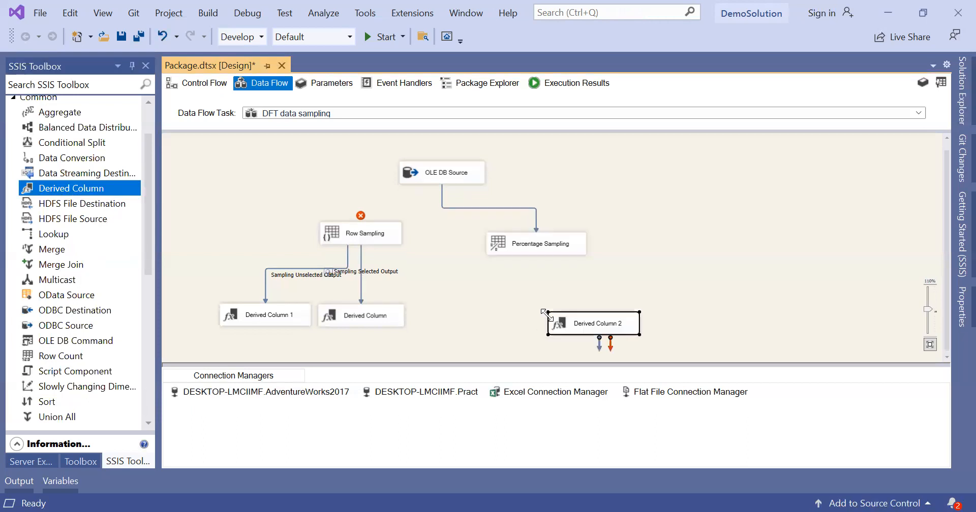
pyautogui.click(526, 248)
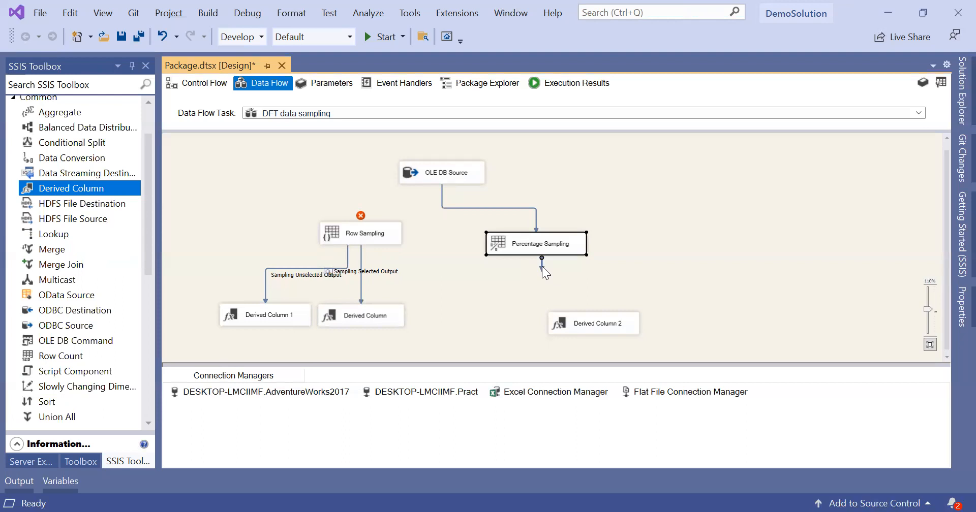
pyautogui.moveTo(542, 268); pyautogui.dragTo(608, 320)
pyautogui.click(650, 261)
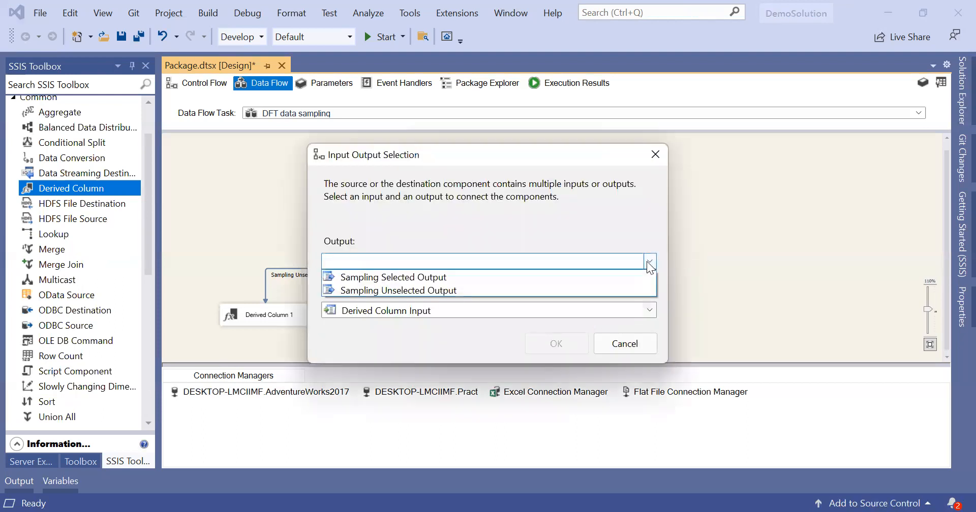
pyautogui.click(533, 277)
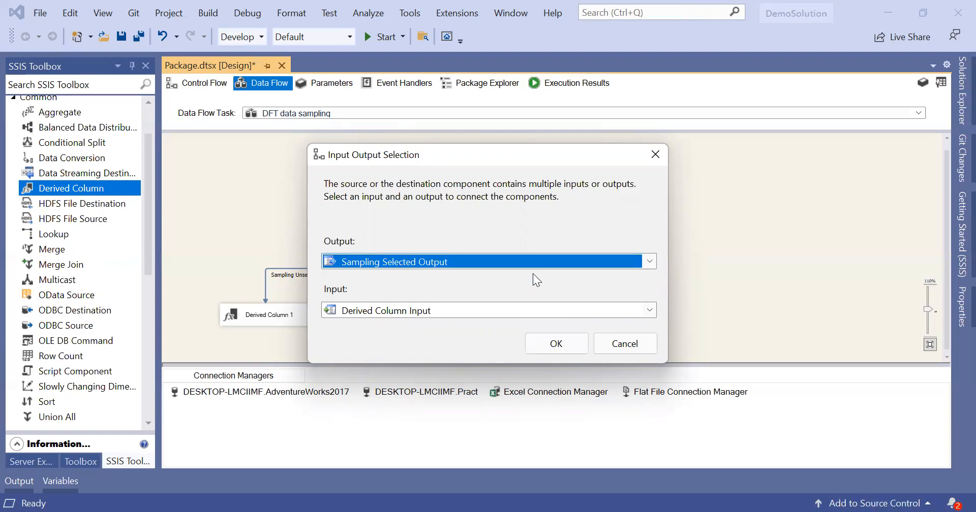
pyautogui.click(555, 348)
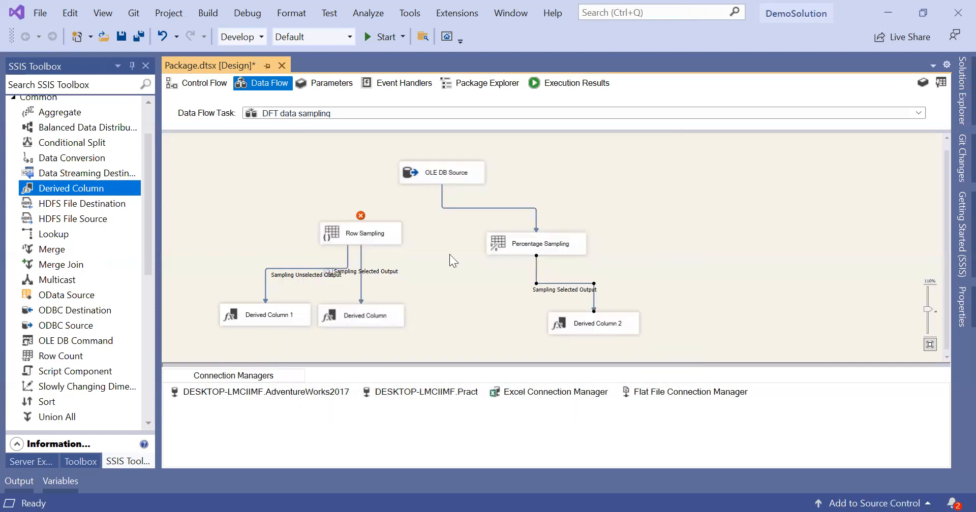
# - Delete the Row Sampling transformation together with its two connected Derived Column components
pyautogui.click(379, 228)
pyautogui.rightClick(380, 227)
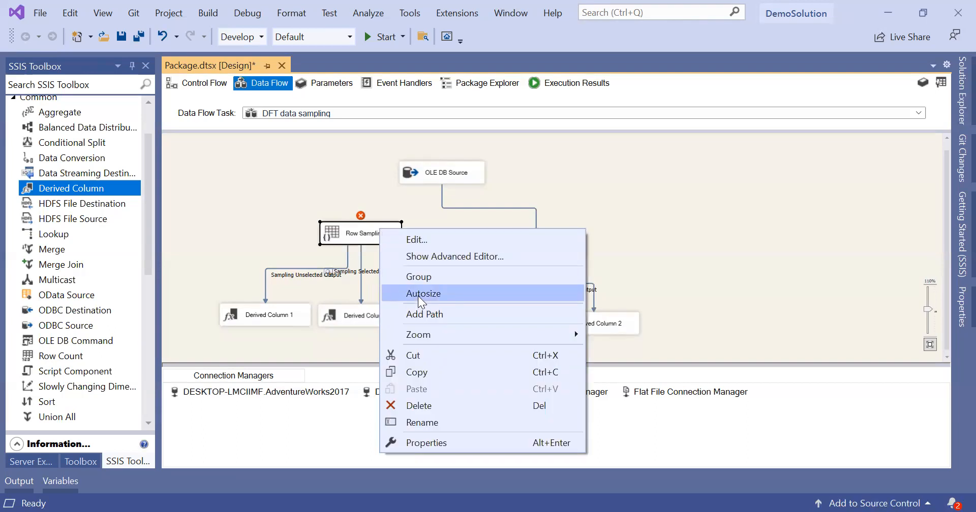
pyautogui.click(265, 217)
pyautogui.moveTo(415, 329); pyautogui.dragTo(211, 199)
pyautogui.press('Delete')
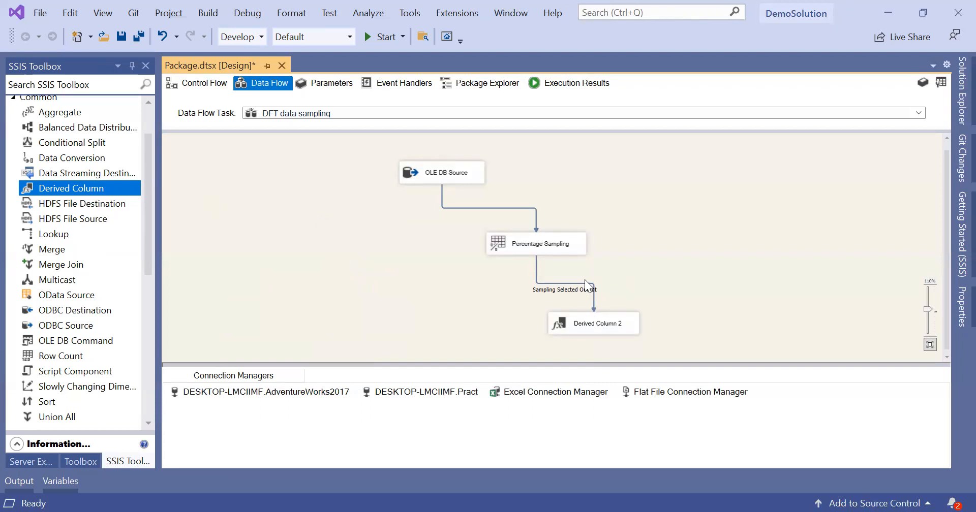
# - Set the percentage of rows in the Percentage Sampling transformation to 5
pyautogui.click(554, 245)
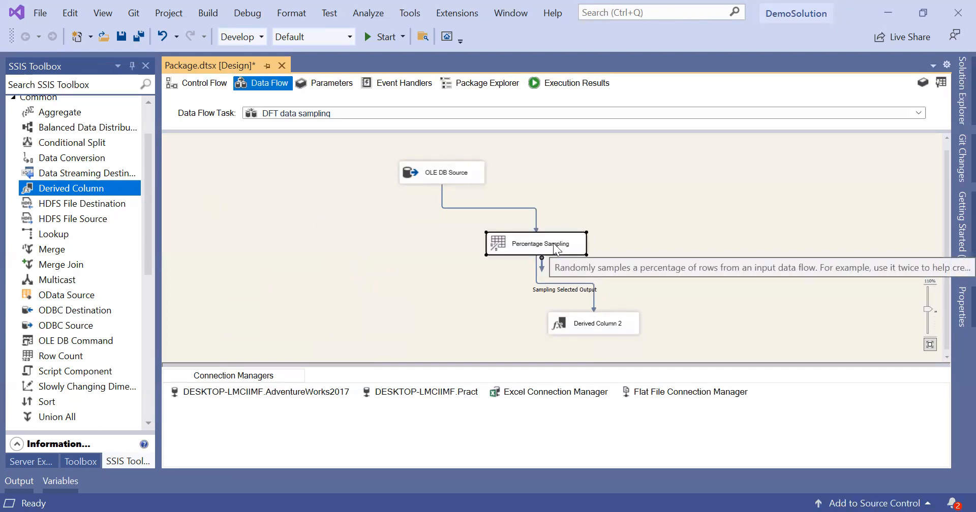
pyautogui.doubleClick(555, 247)
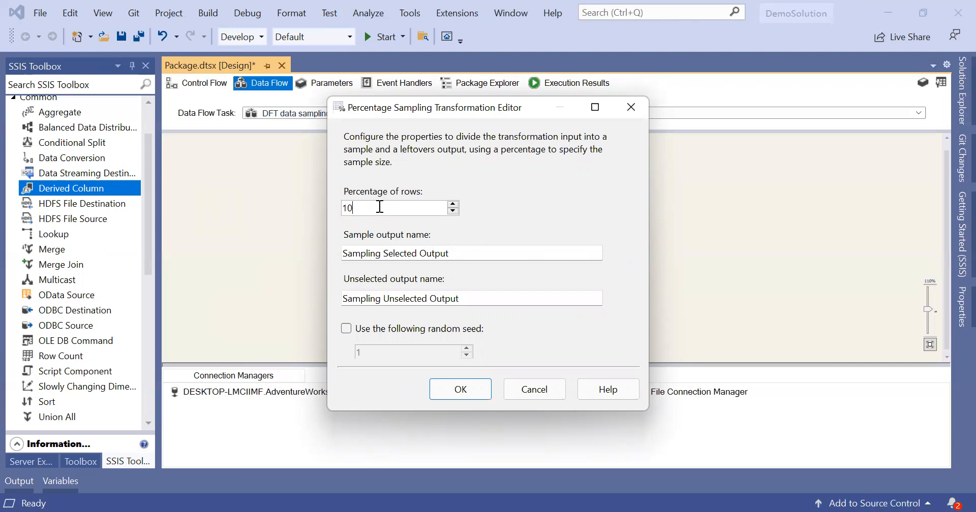
pyautogui.click(380, 207)
pyautogui.press('BackSpace')
pyautogui.press('BackSpace')
pyautogui.write('5')
pyautogui.click(473, 392)
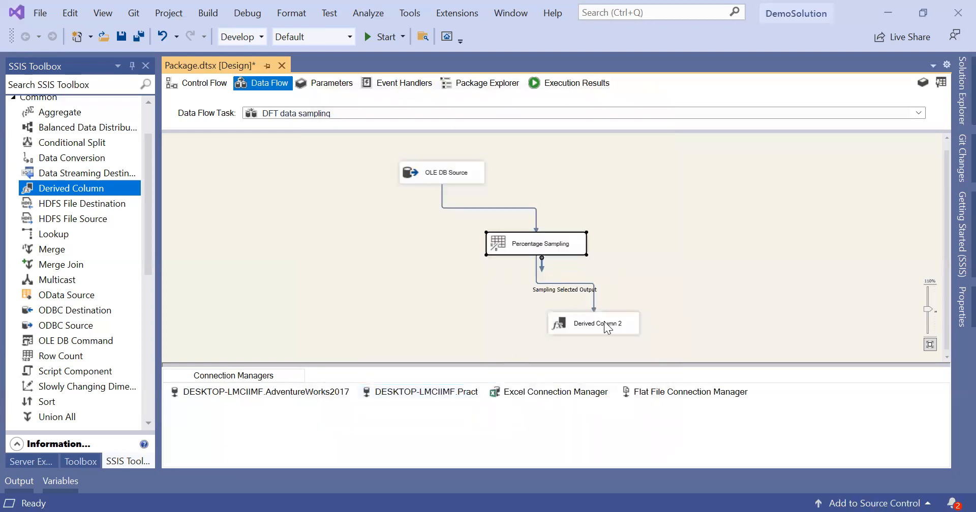
# - Enable the data viewer on the Sampling Selected Output path between Percentage Sampling and the Derived Column
pyautogui.click(575, 290)
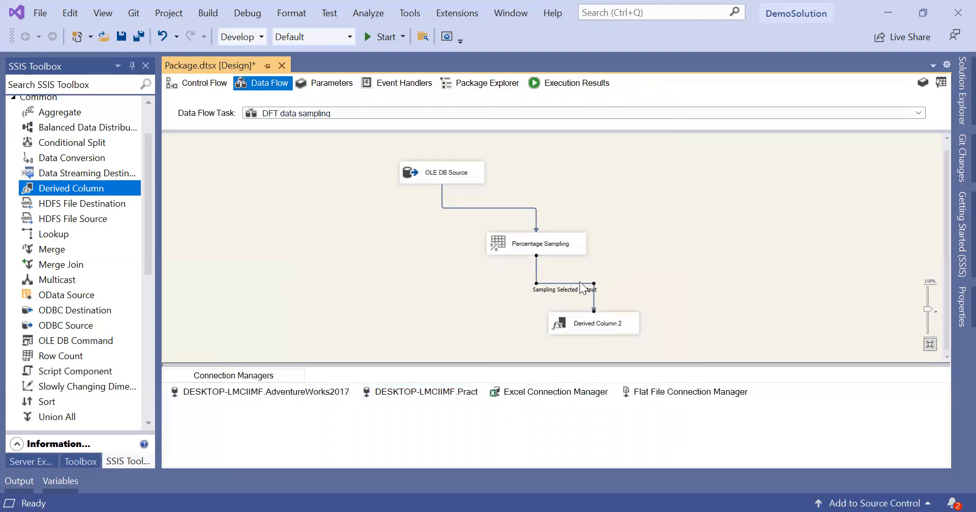
pyautogui.rightClick(580, 286)
pyautogui.click(654, 333)
# - Run the package, review the percentage-sampled employee rows, then close the viewer and examine the row counts on the paths
pyautogui.click(382, 36)
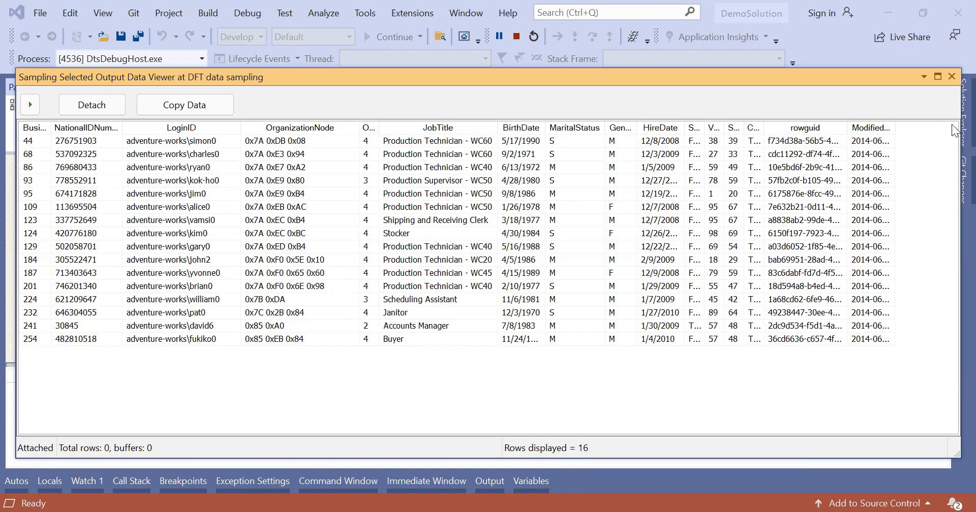
pyautogui.click(952, 77)
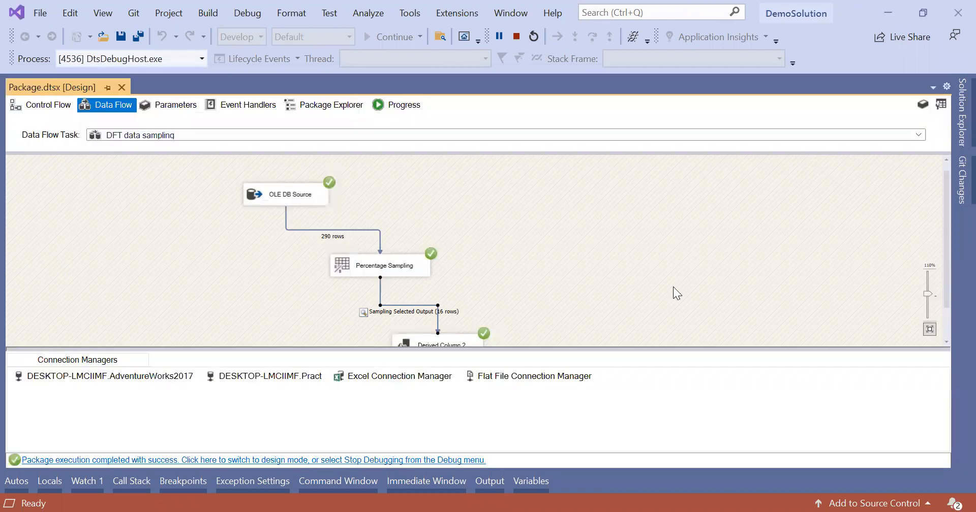
pyautogui.scroll(-1, 673, 287)
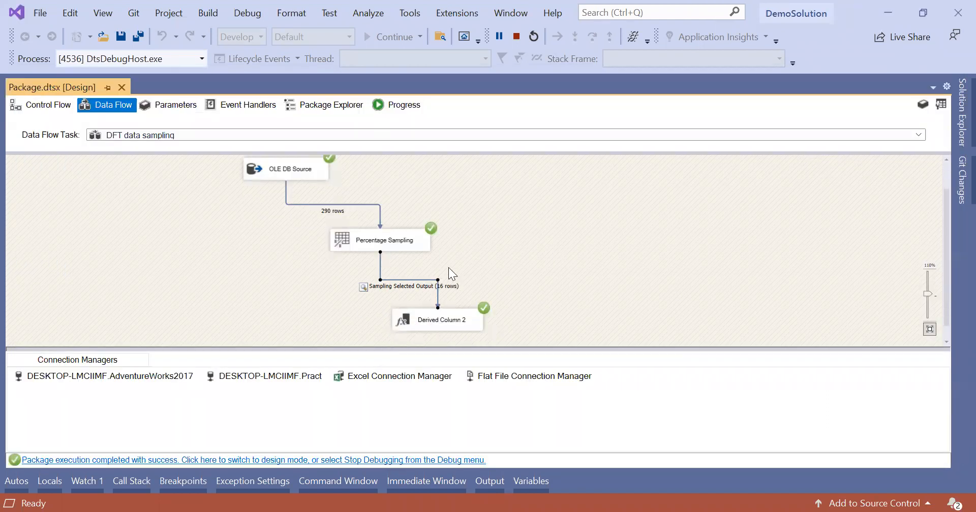